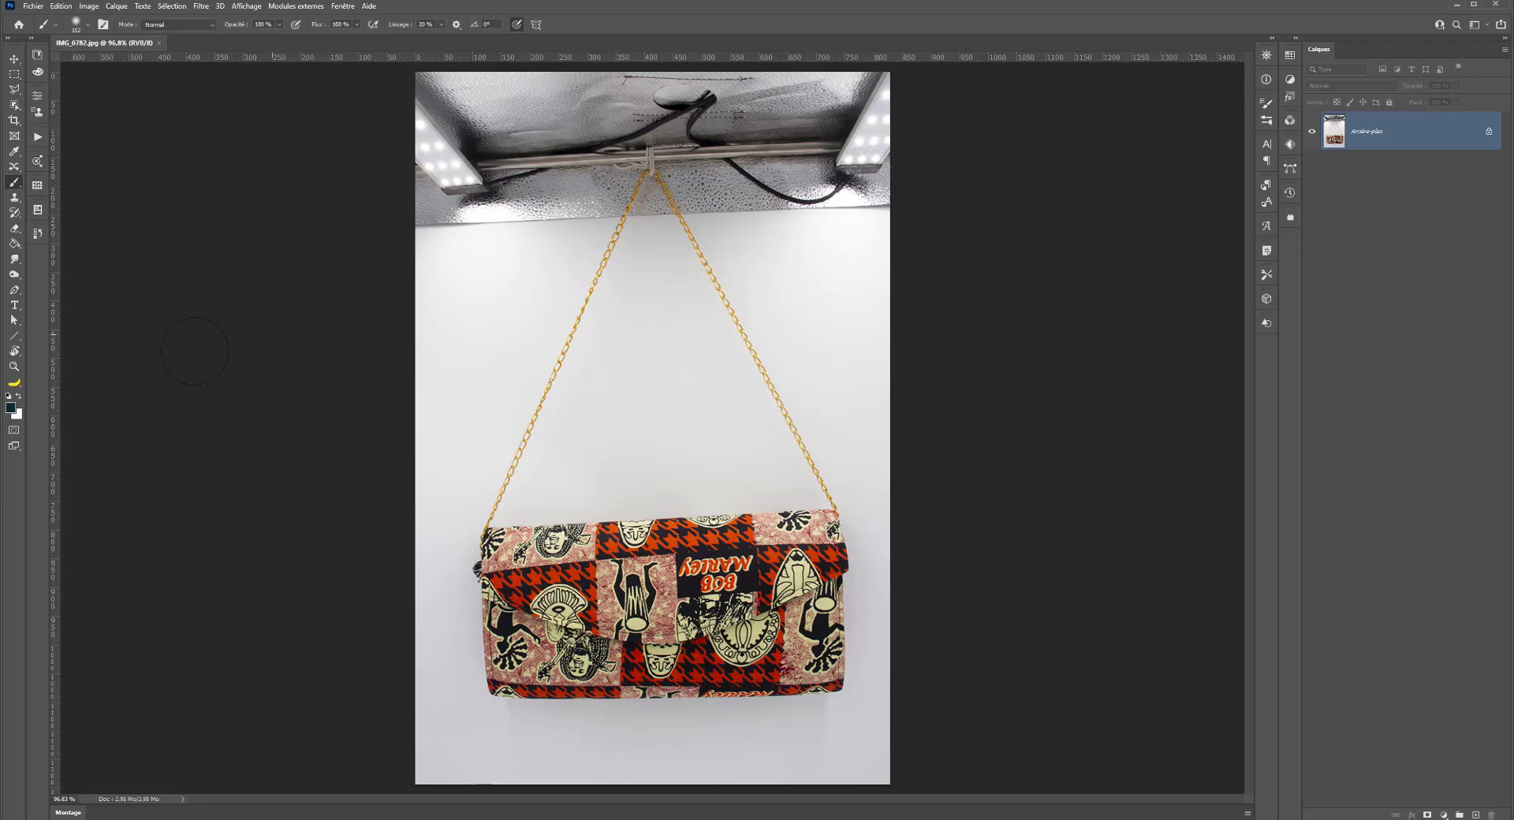
# Step: Widen the canvas to a 1244 by 1244 pixel square, extending it with white on both sides of the photo
pyautogui.hotkey('ctrl', 'alt', 'c')
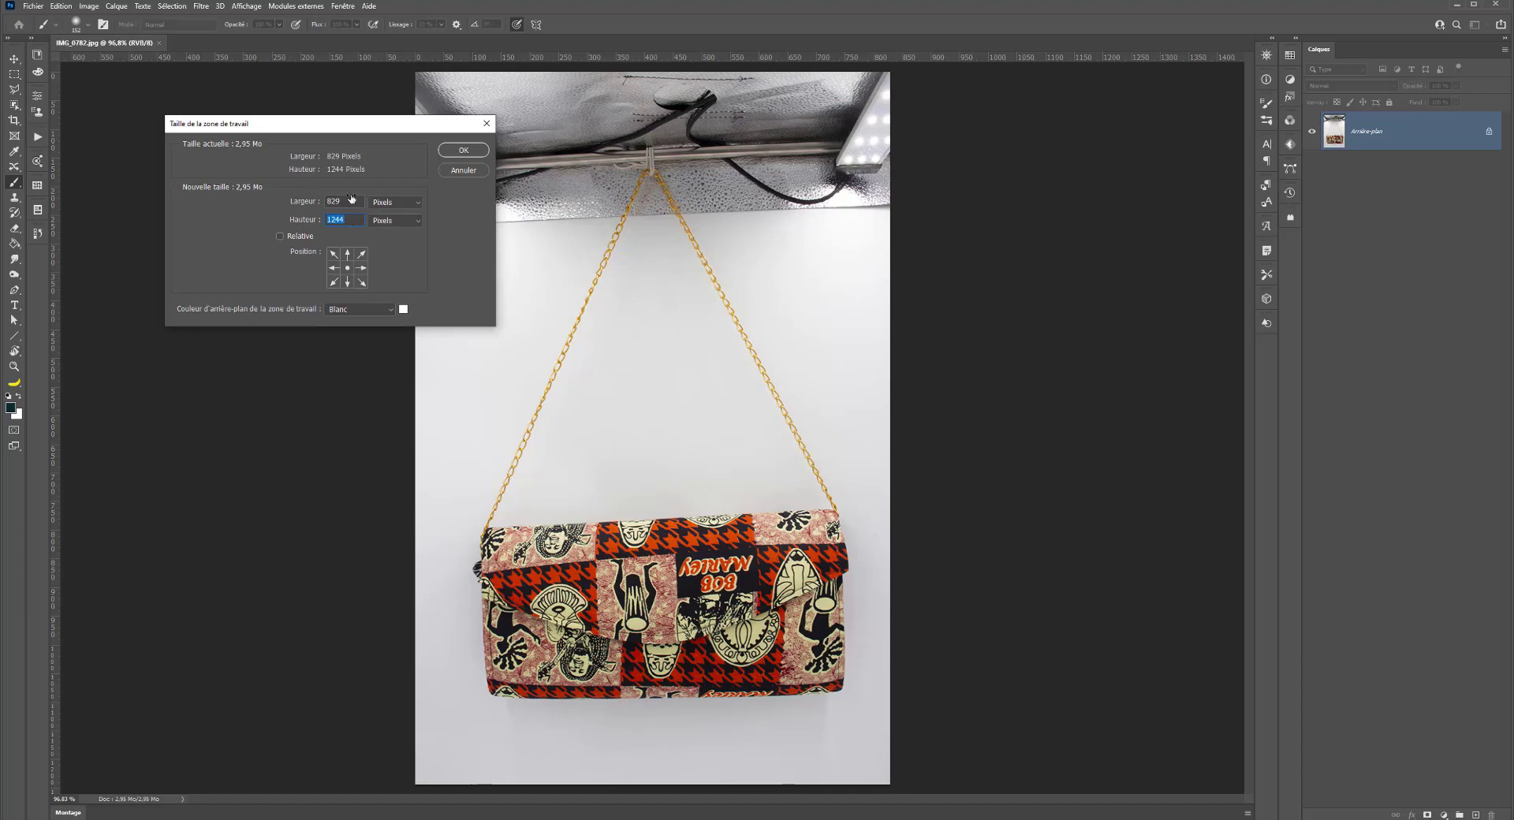
pyautogui.click(352, 200)
pyautogui.click(463, 150)
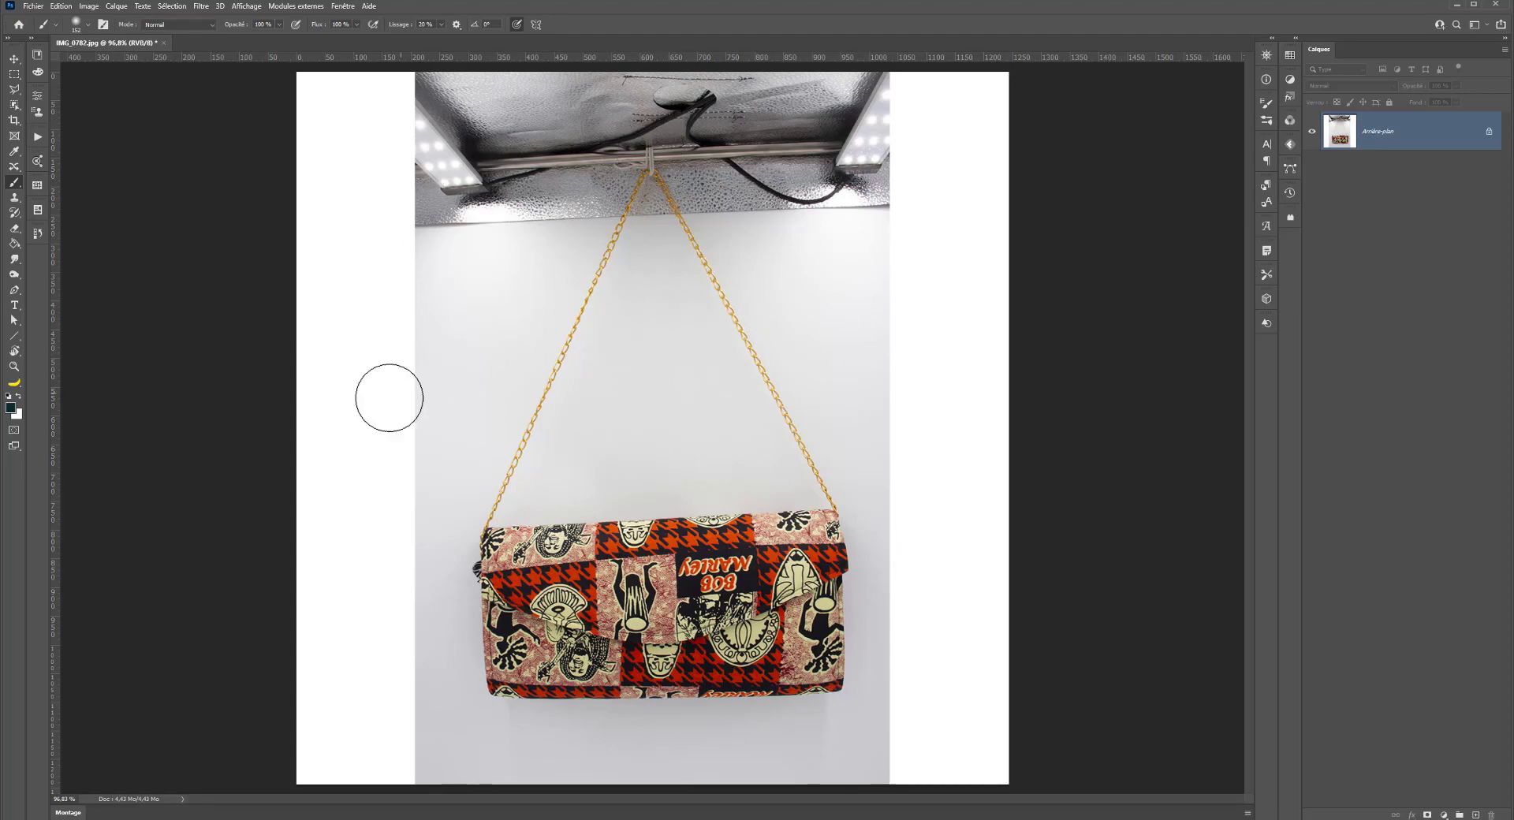
pyautogui.scroll(3, 744, 439)
pyautogui.scroll(-2, 737, 433)
pyautogui.scroll(2, 706, 429)
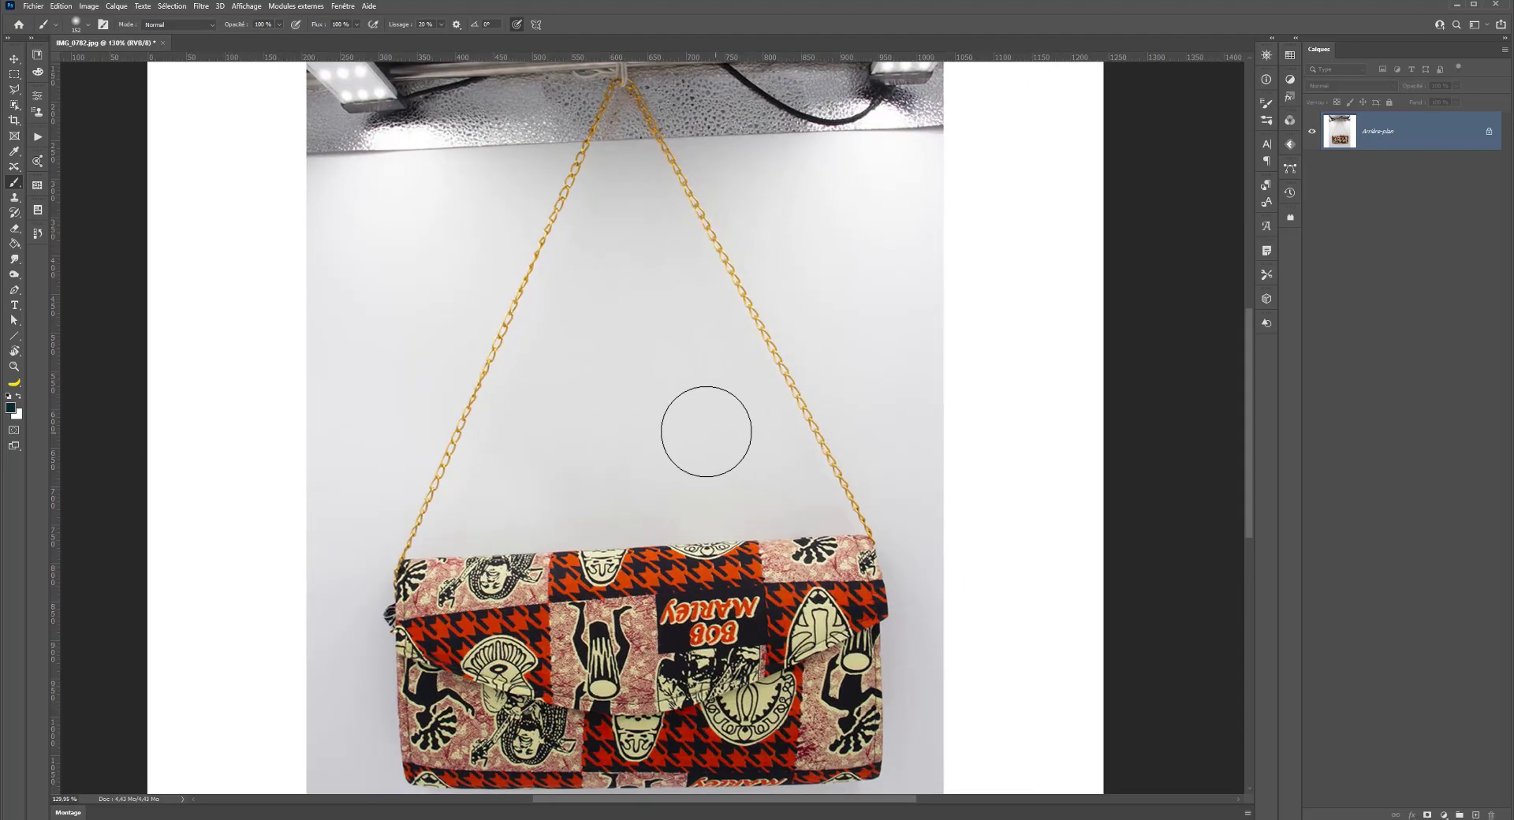
pyautogui.scroll(1, 405, 366)
pyautogui.scroll(-2, 429, 371)
pyautogui.scroll(-1, 429, 371)
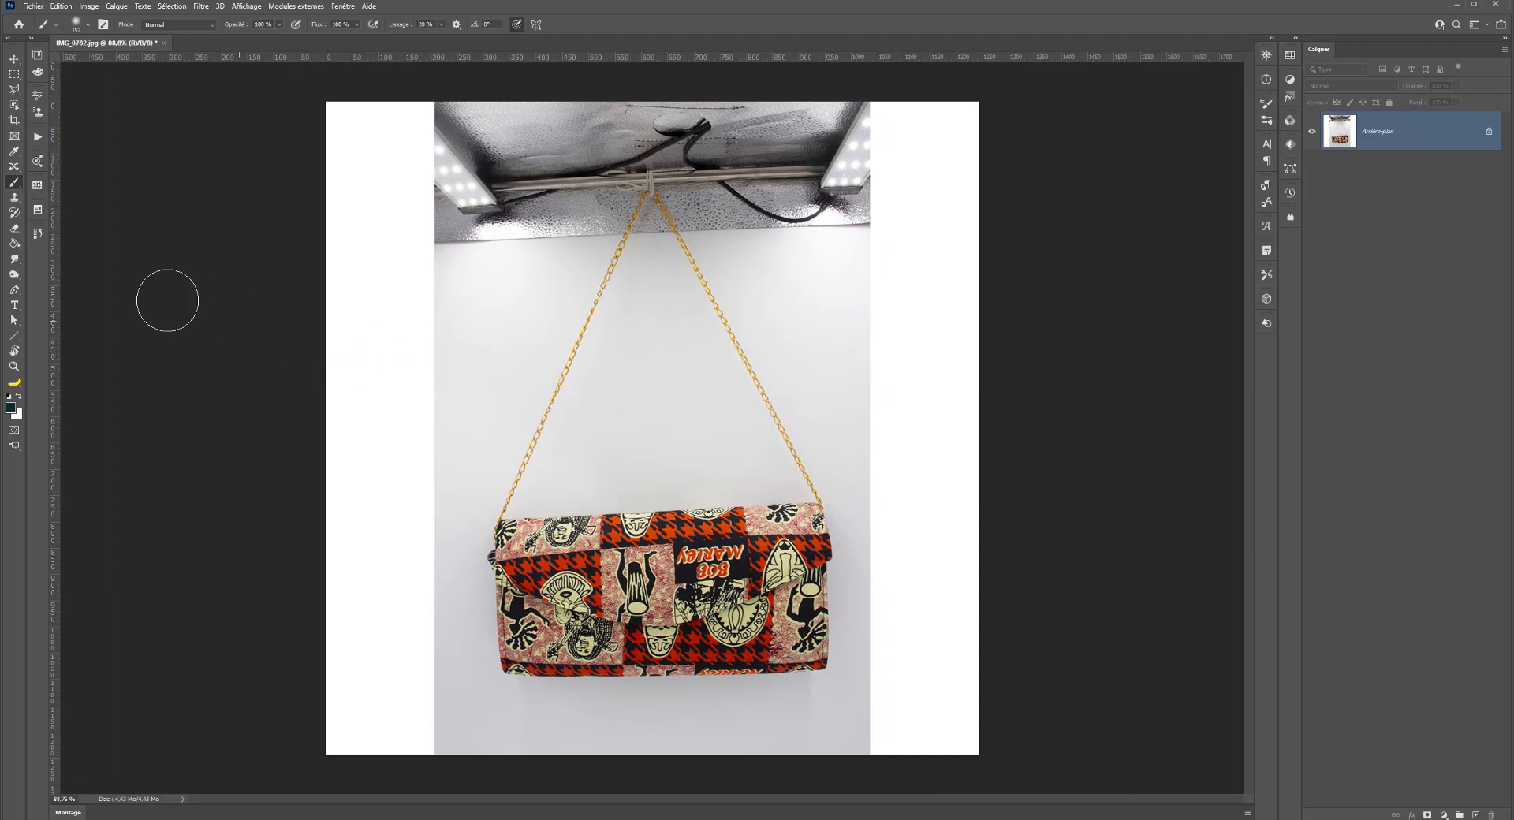
# Step: Select the bag and its chain automatically with the Quick Selection tool's Select Subject and inspect the selection edges along the chain
pyautogui.click(15, 91)
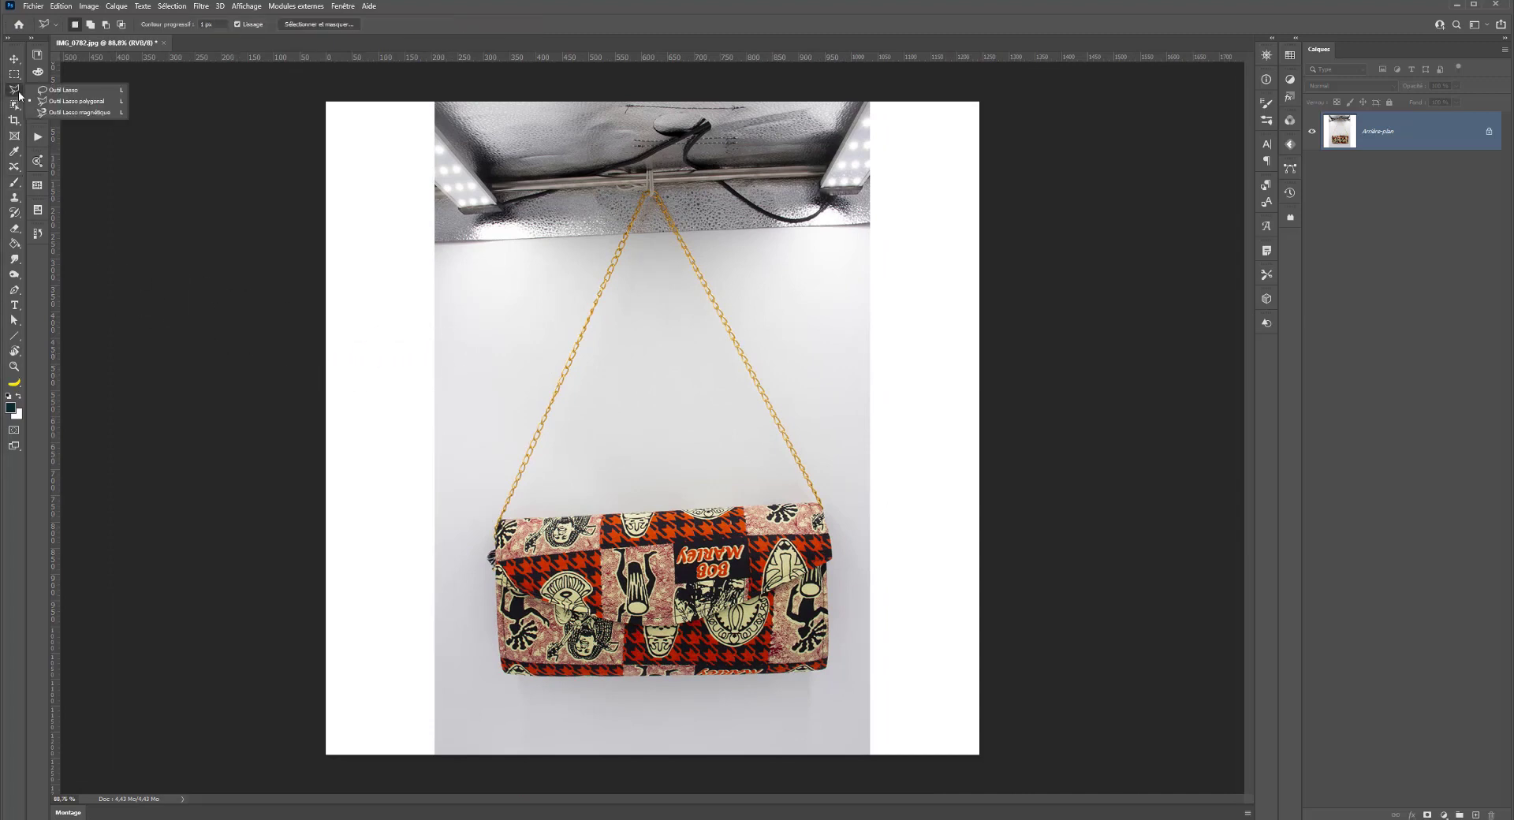
pyautogui.click(14, 105)
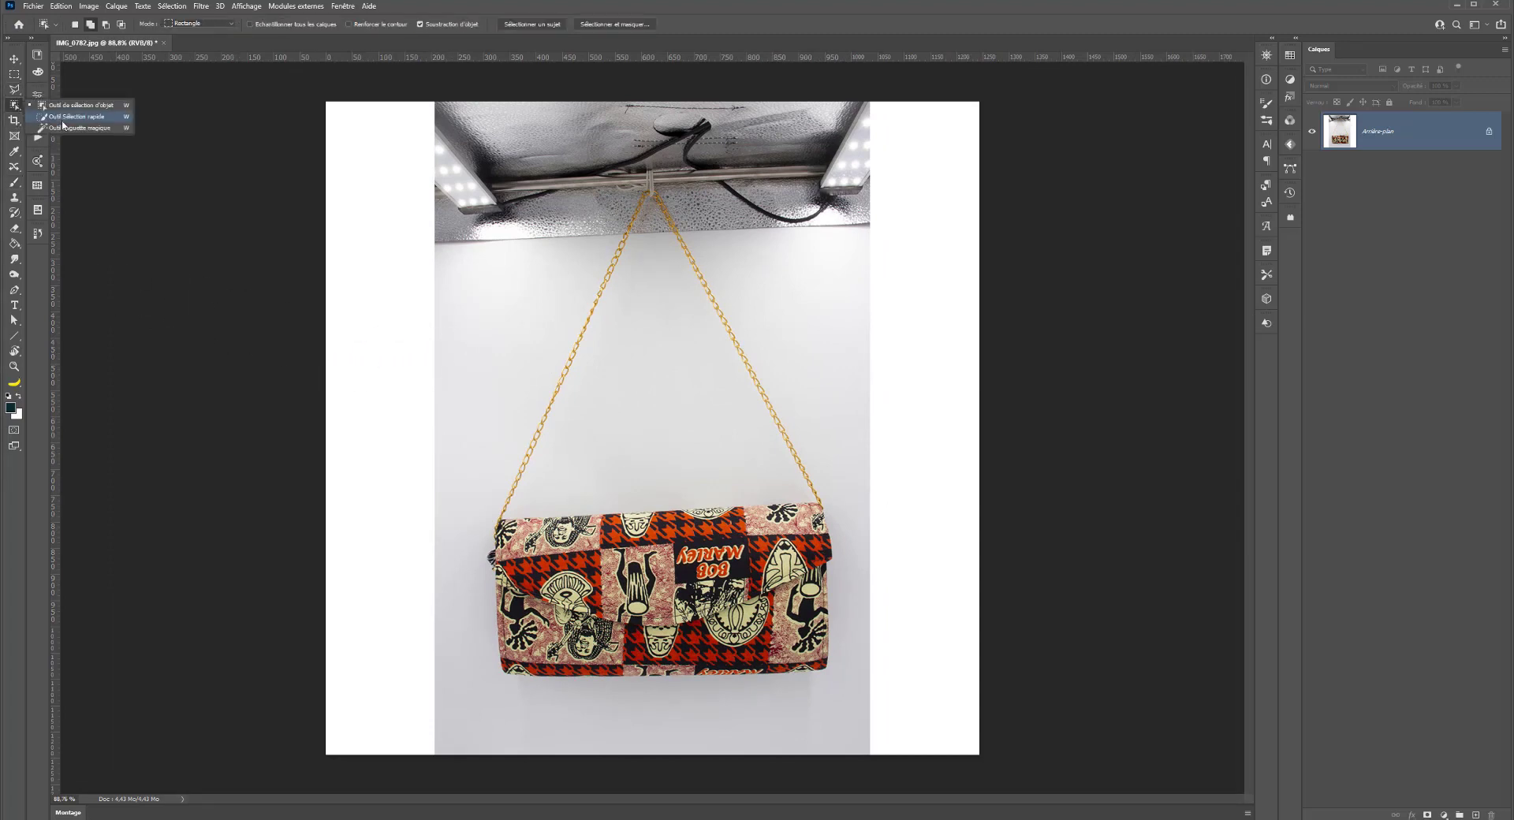
pyautogui.click(77, 116)
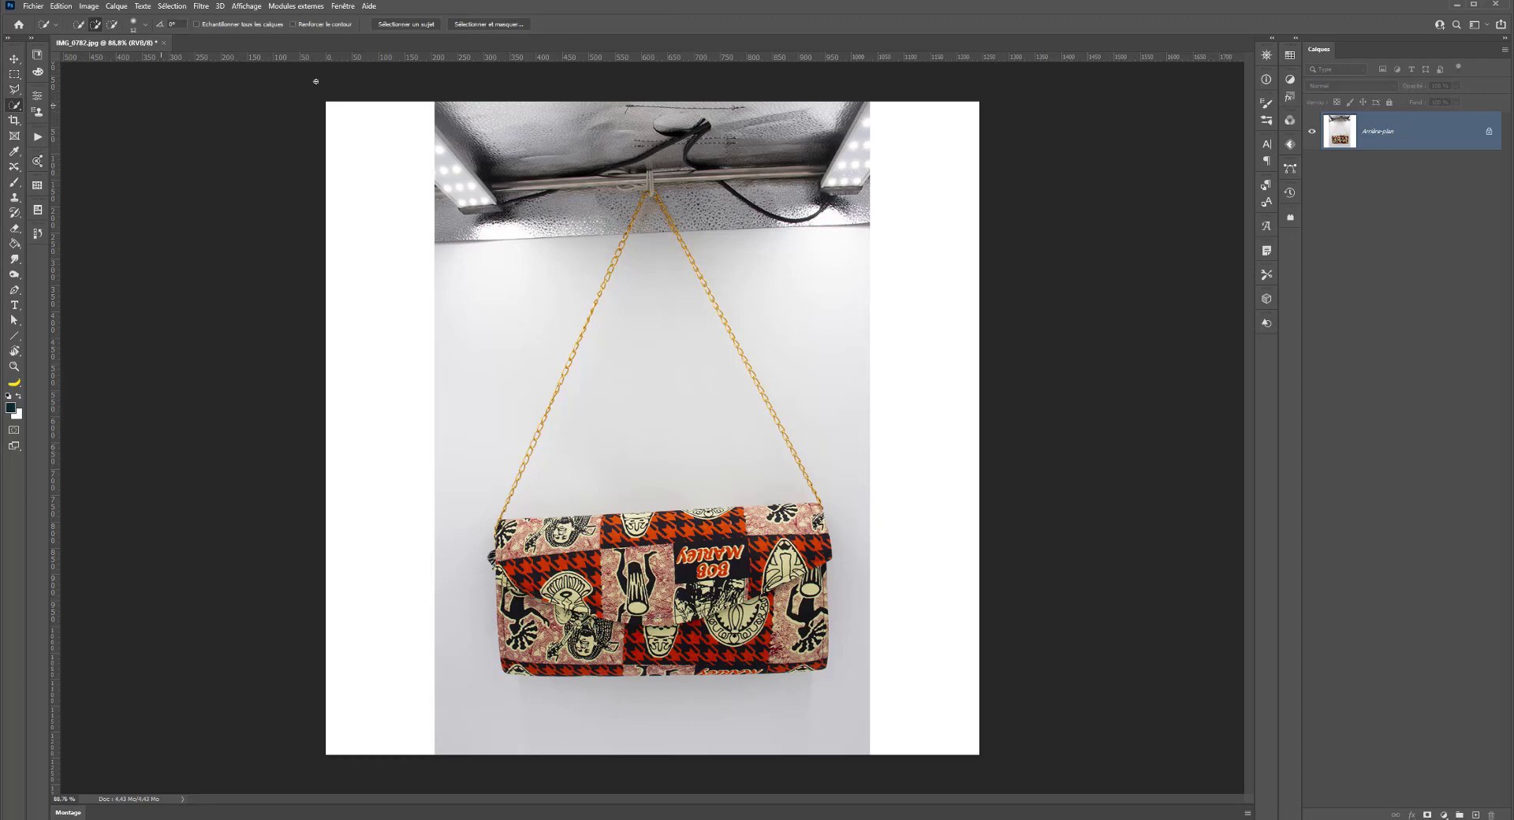
pyautogui.click(415, 25)
pyautogui.scroll(5, 820, 477)
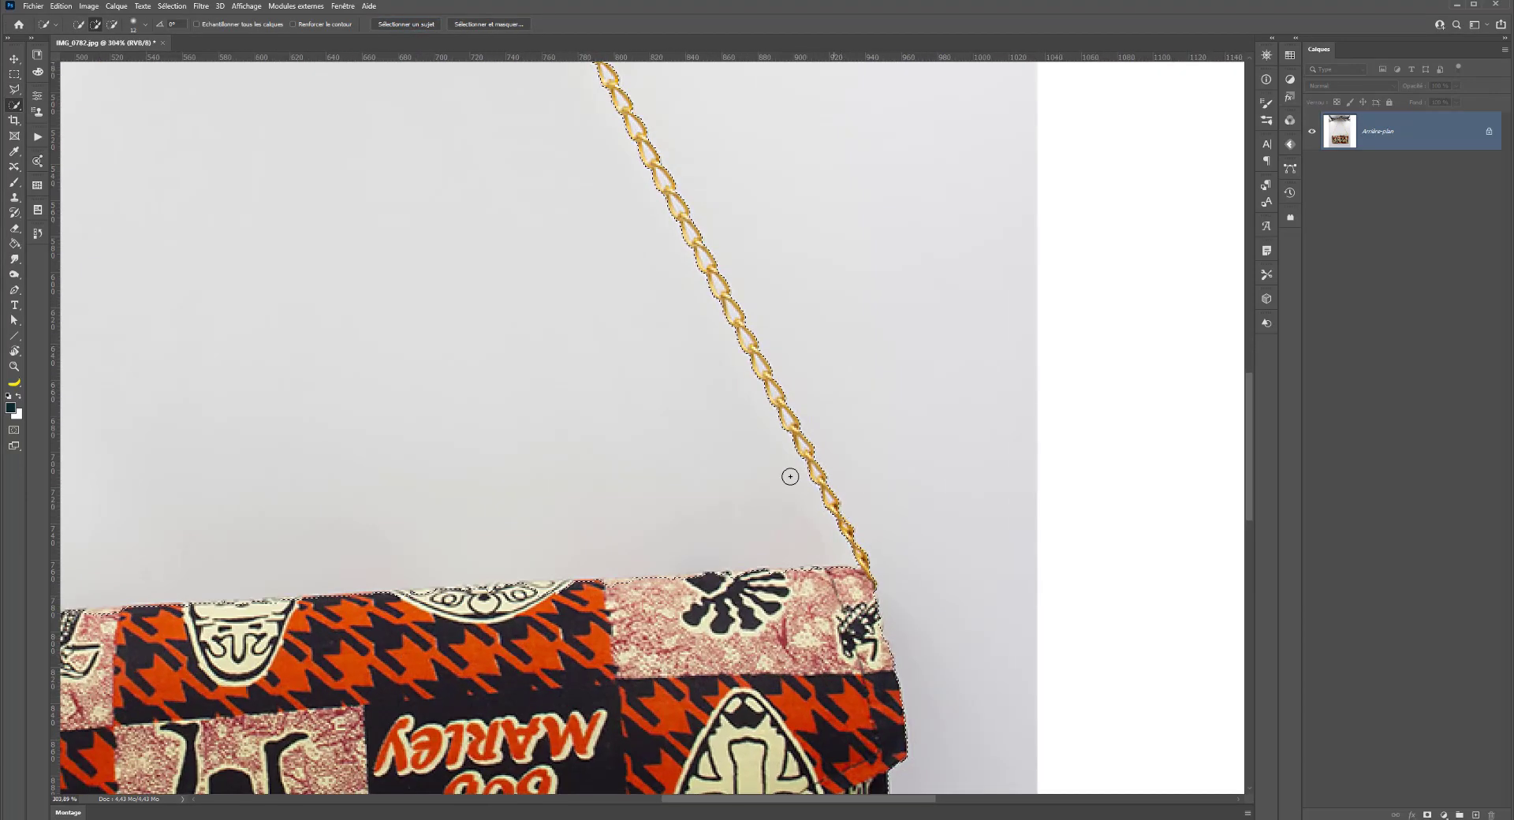
pyautogui.moveTo(551, 328); pyautogui.dragTo(694, 553)
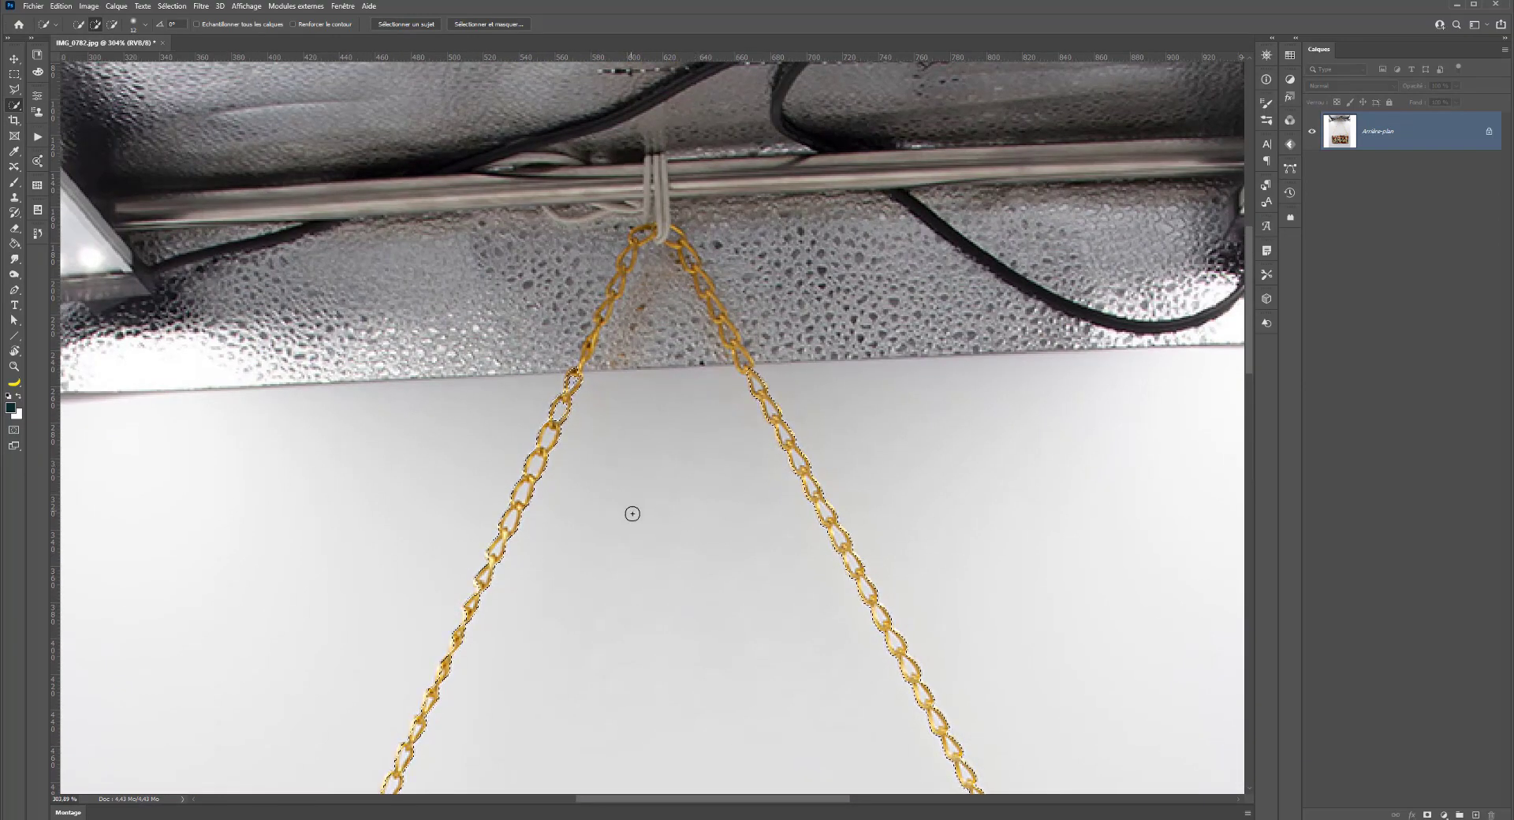
pyautogui.scroll(-3, 633, 520)
pyautogui.scroll(2, 620, 535)
pyautogui.moveTo(603, 543); pyautogui.dragTo(551, 297)
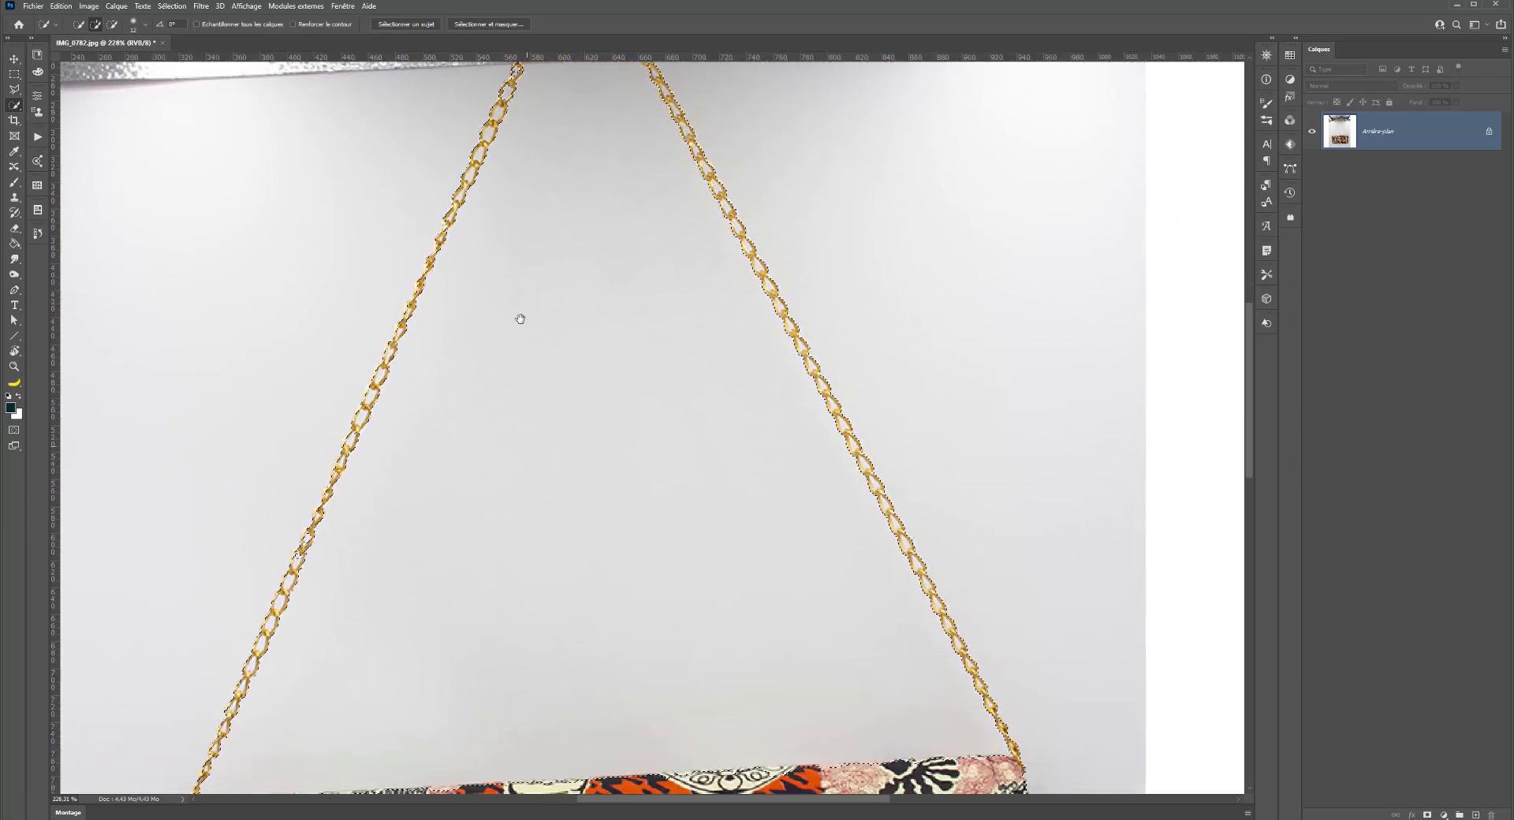
pyautogui.scroll(-2, 517, 395)
pyautogui.scroll(-3, 520, 452)
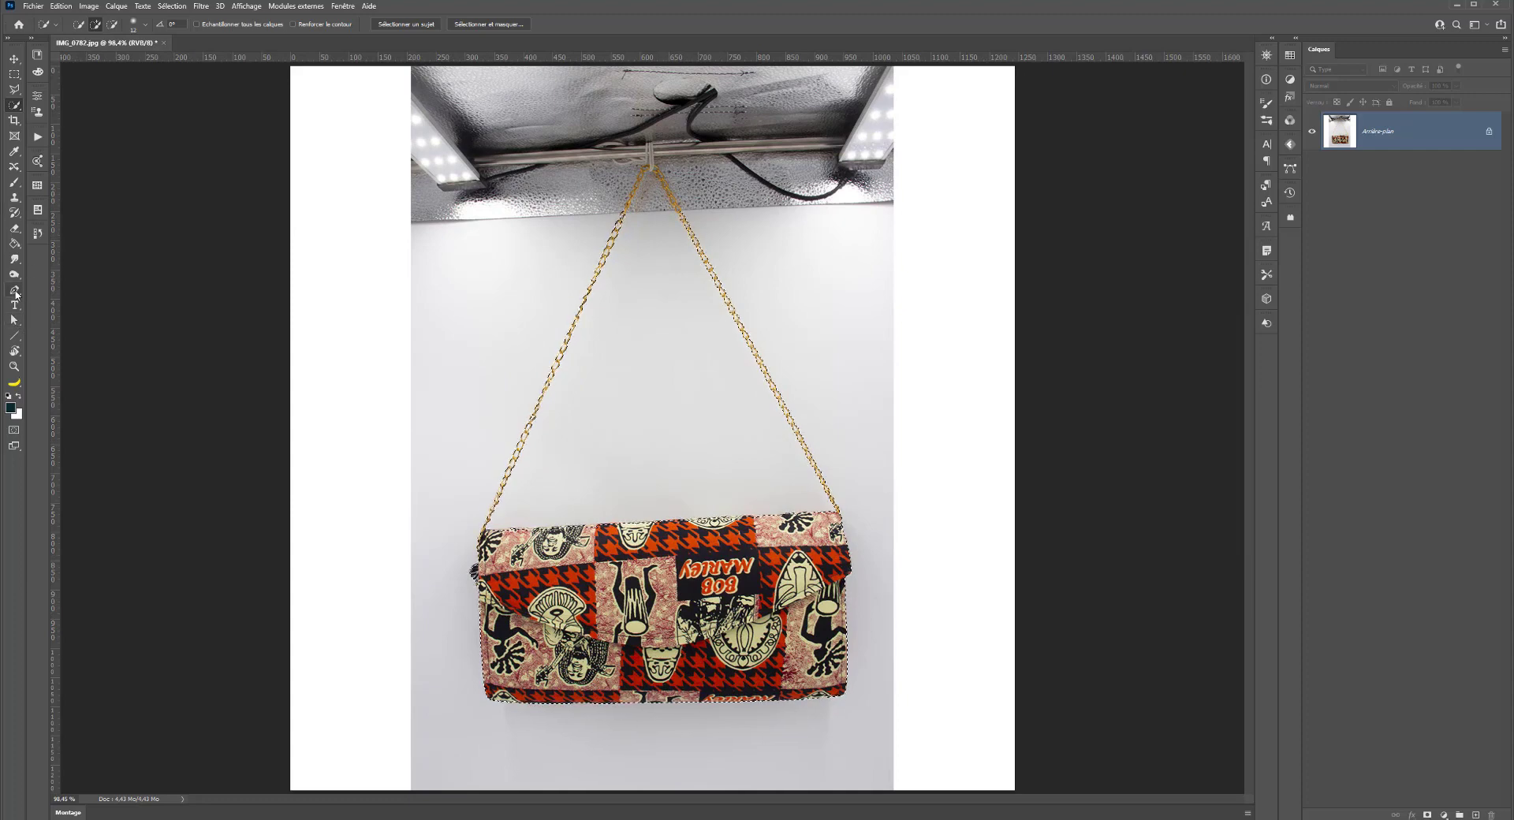
# Step: Activate the Pen tool for outlining the bag
pyautogui.click(15, 292)
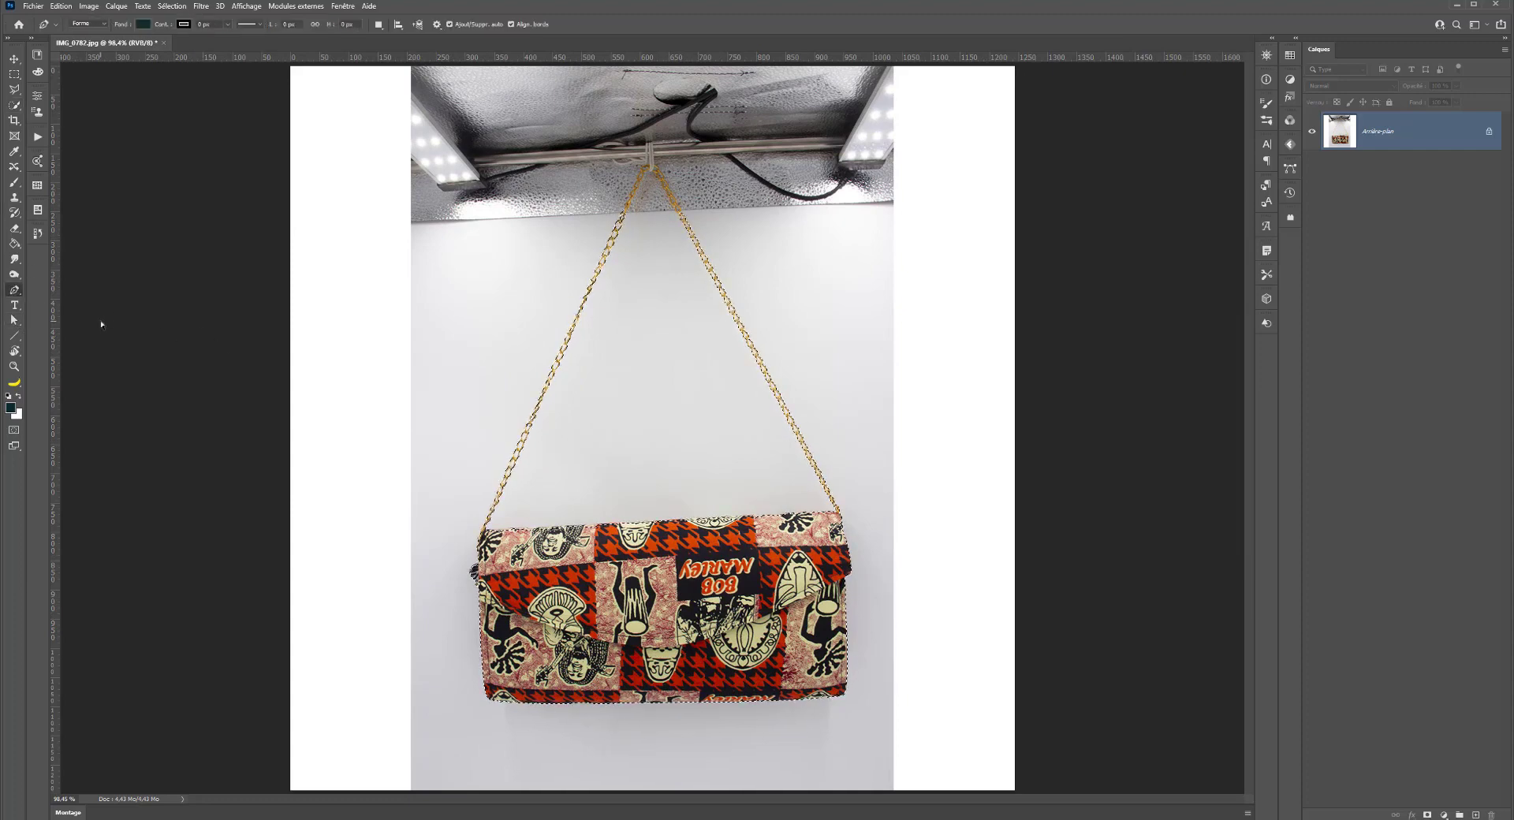
pyautogui.scroll(3, 500, 572)
pyautogui.scroll(4, 500, 571)
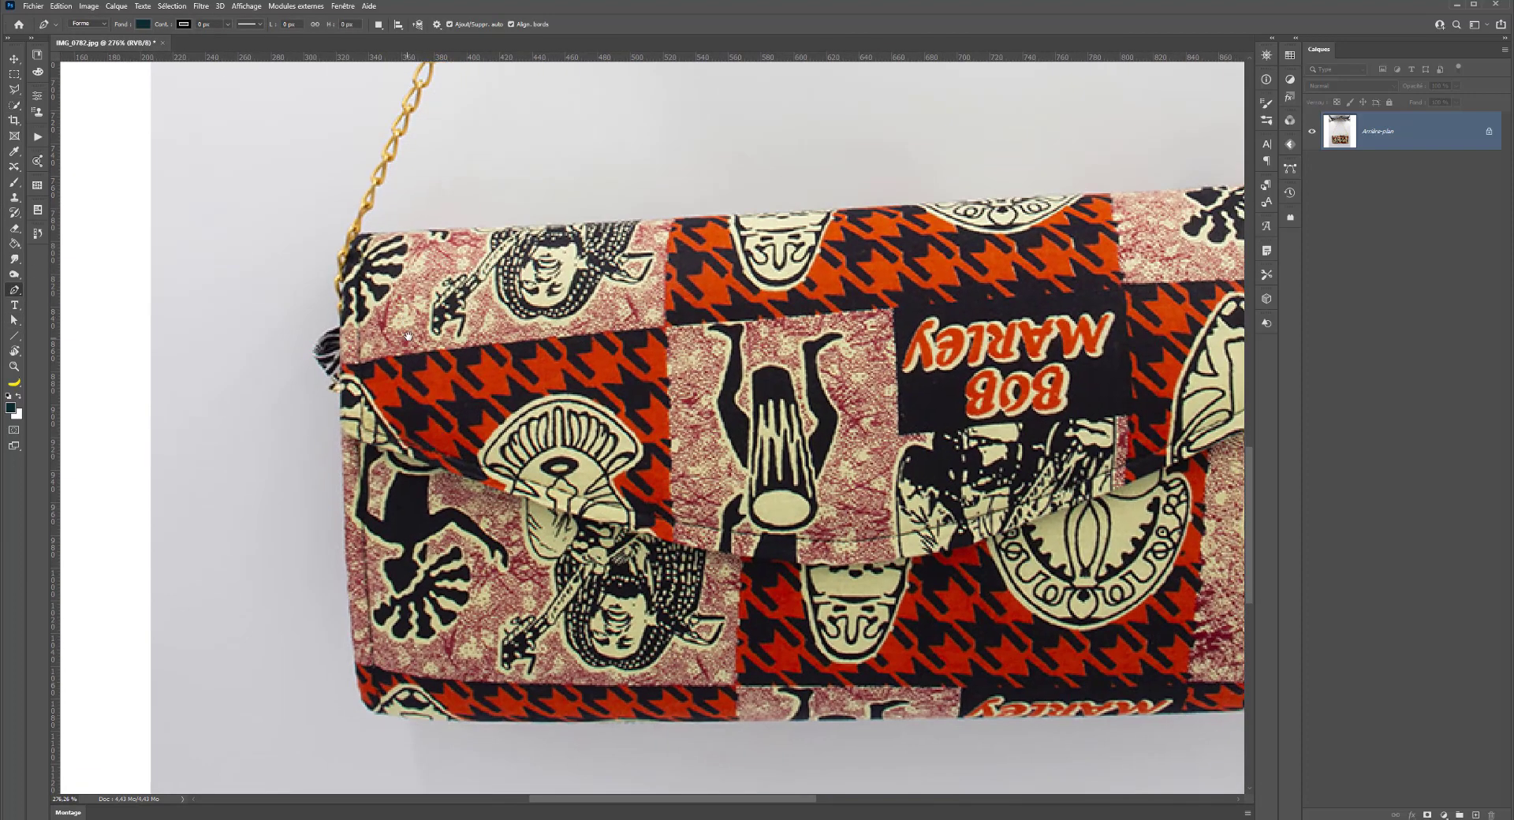
pyautogui.click(345, 387)
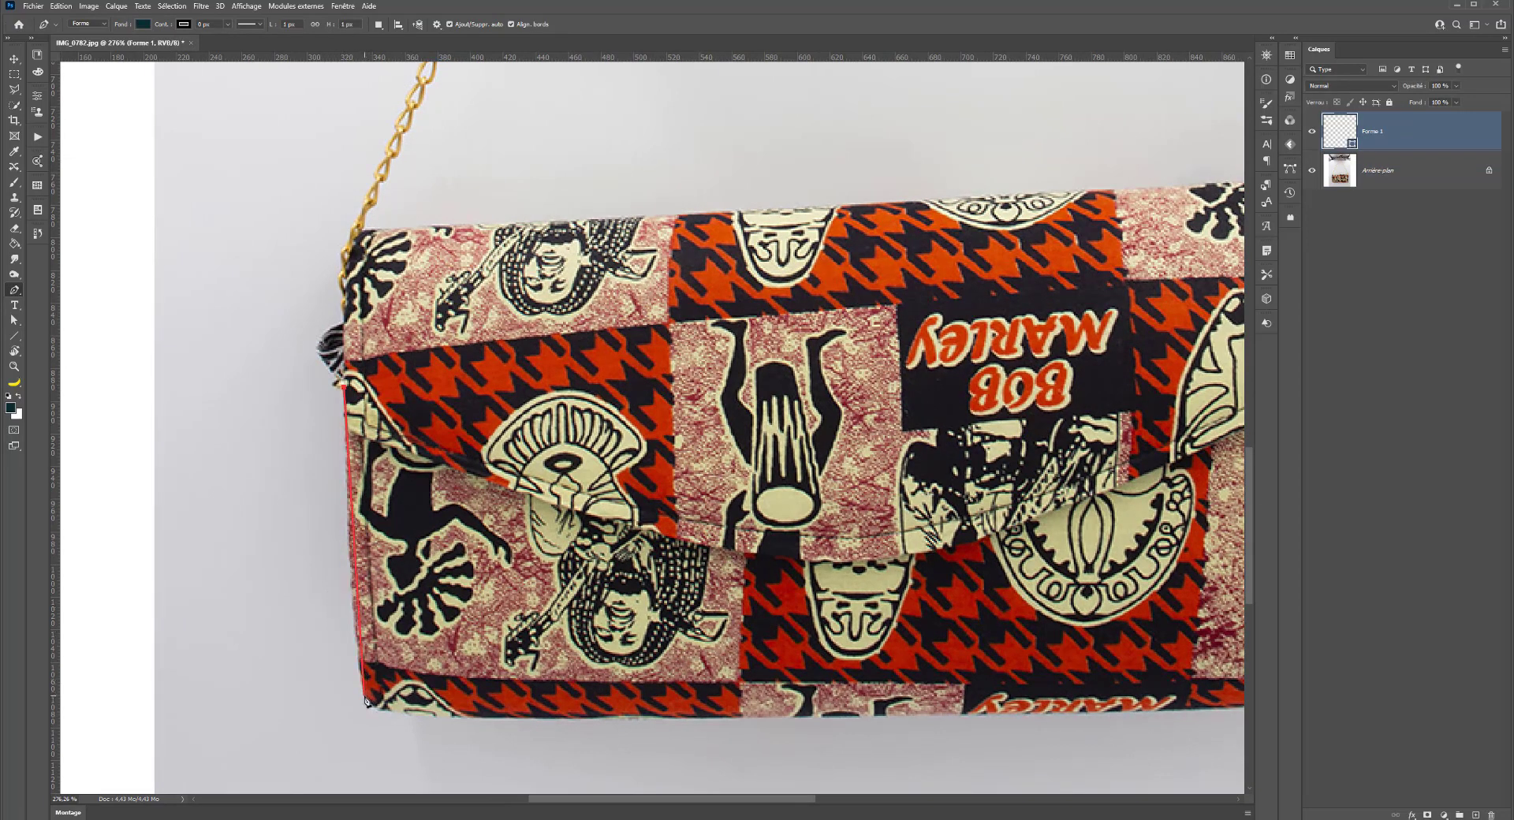
pyautogui.moveTo(364, 697)
pyautogui.mouseDown()
pyautogui.moveTo(382, 749)
pyautogui.moveTo(366, 701)
pyautogui.mouseUp()
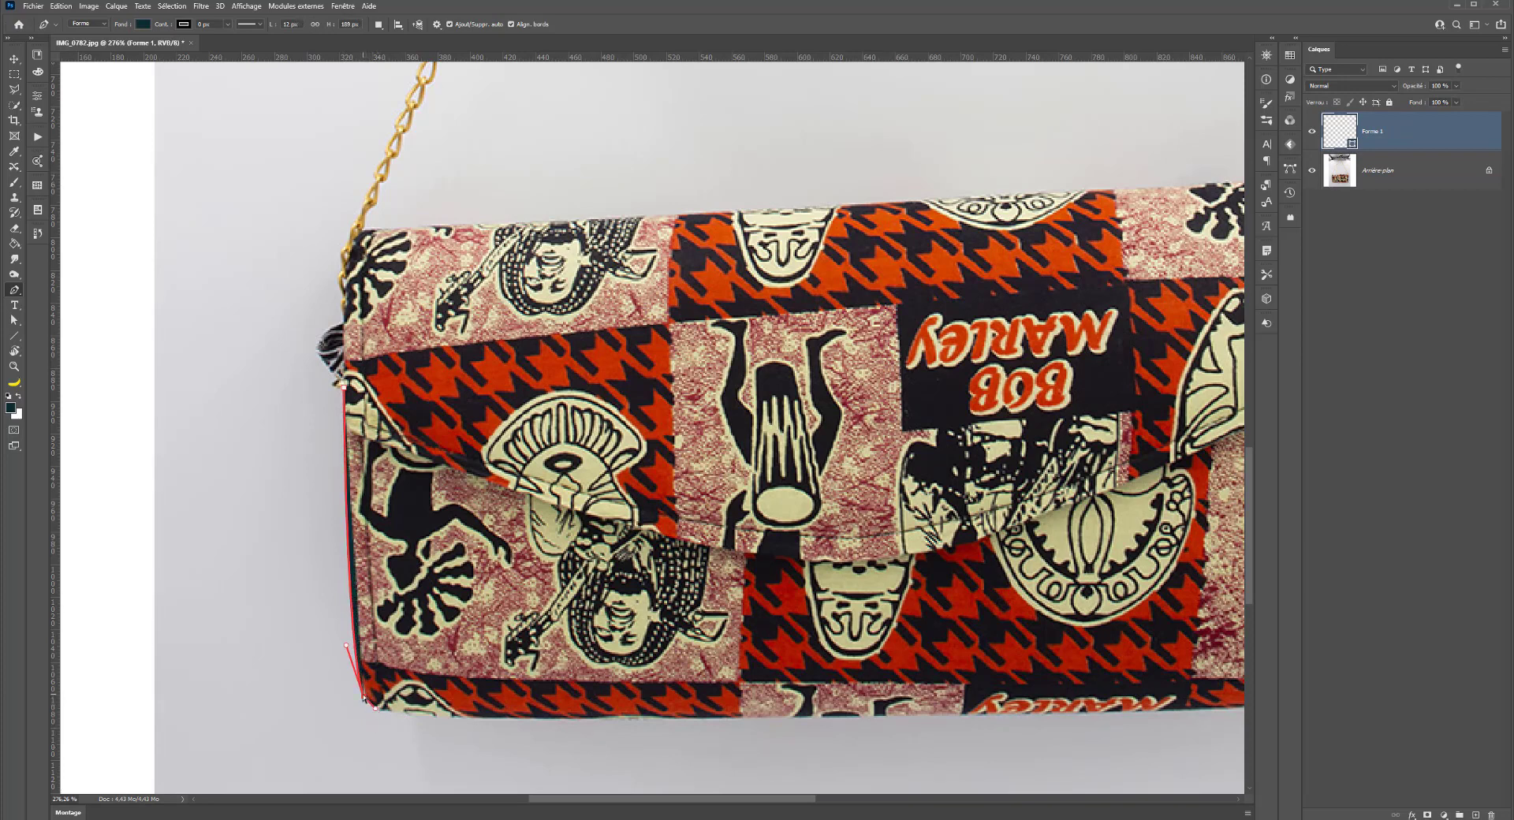
pyautogui.hotkey('ctrl', 'z')
pyautogui.hotkey('ctrl', 'z')
# Step: Set the Pen tool to path mode and trace the bag's left side, curving around the lower-left corner onto the bottom edge
pyautogui.click(90, 24)
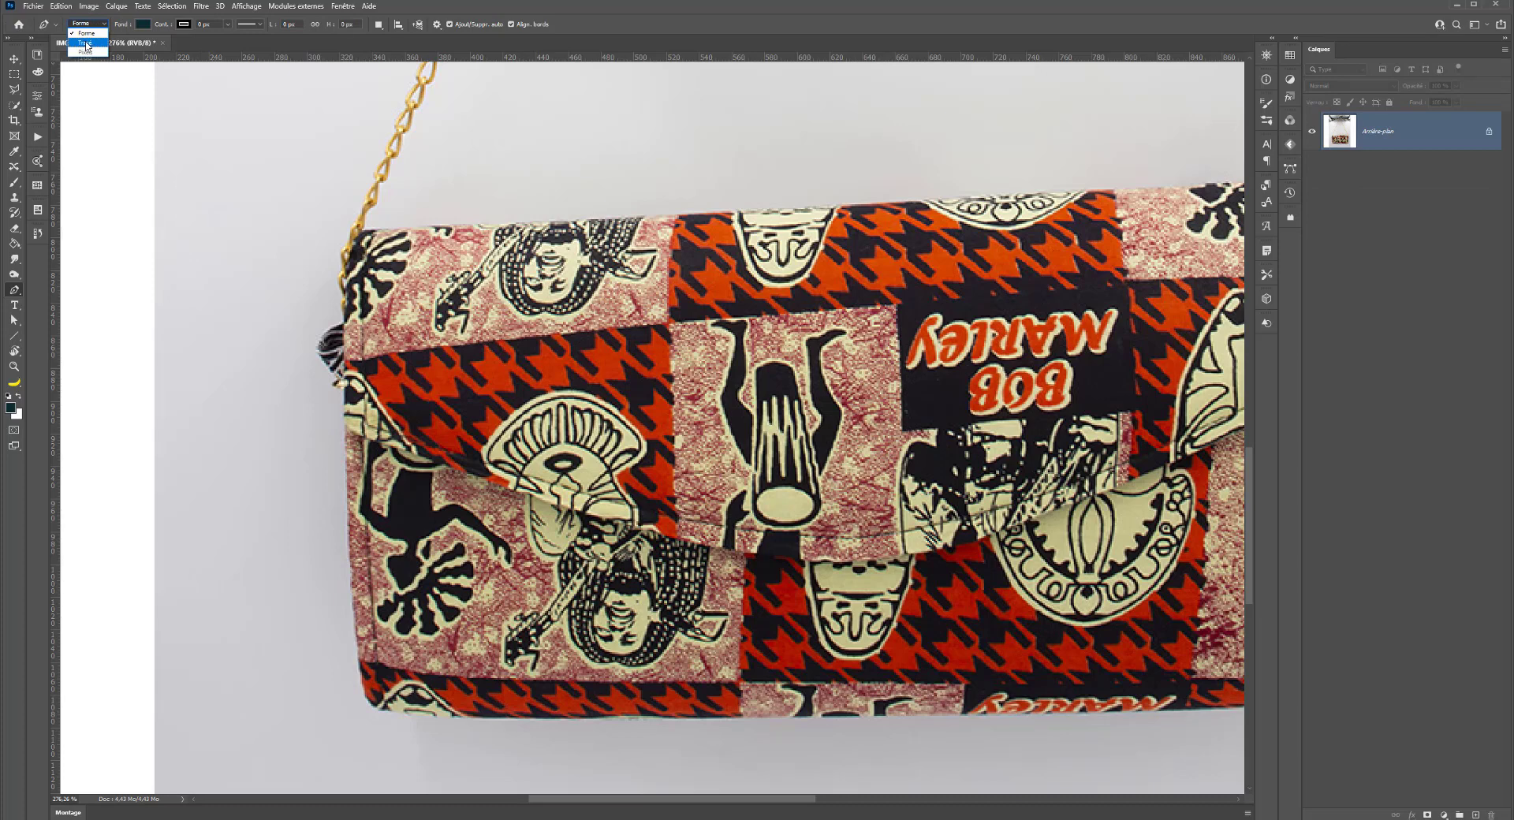
pyautogui.click(87, 44)
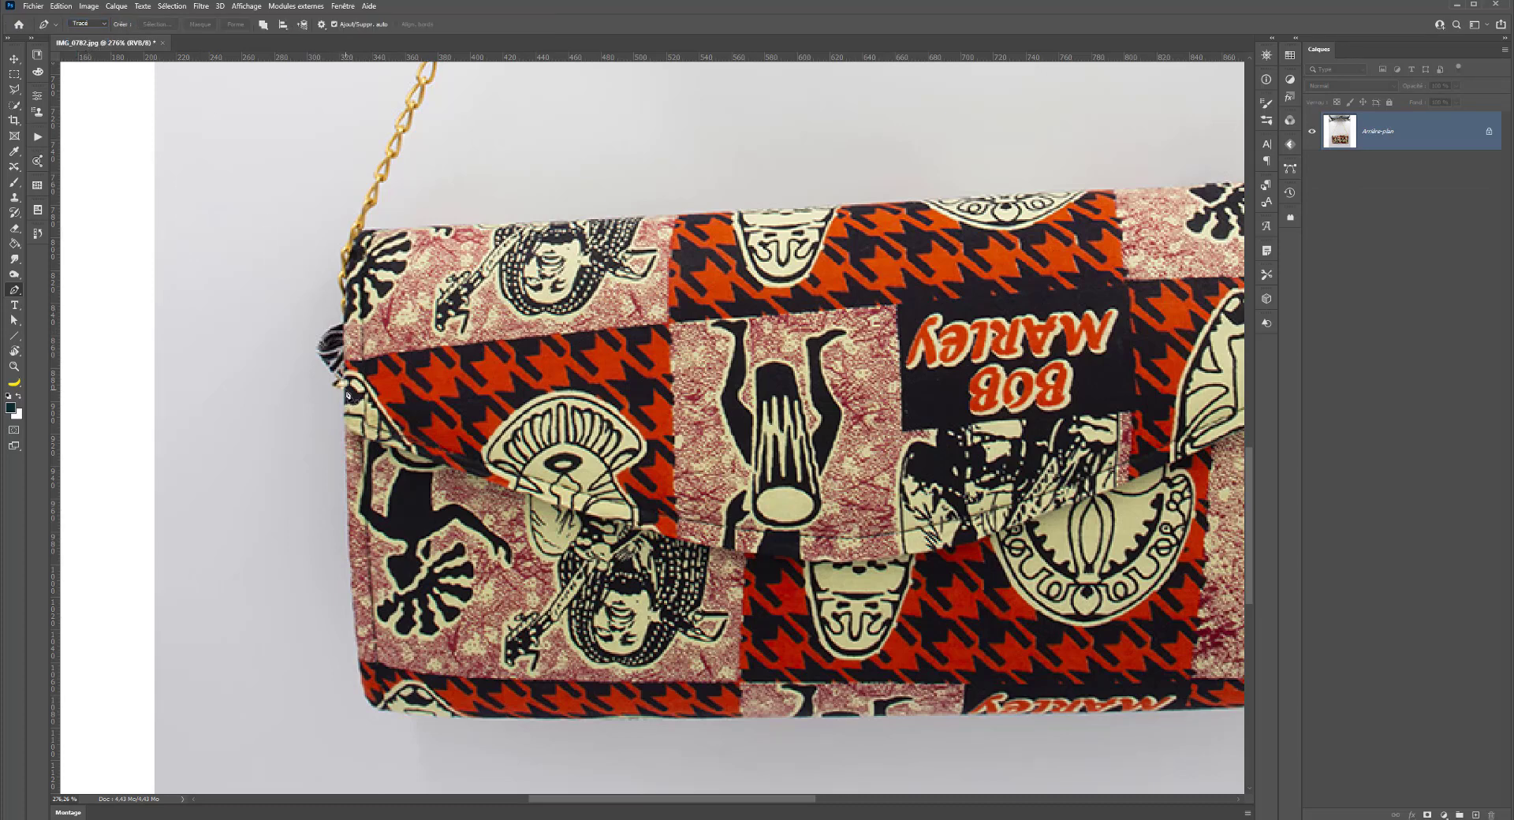
pyautogui.click(344, 392)
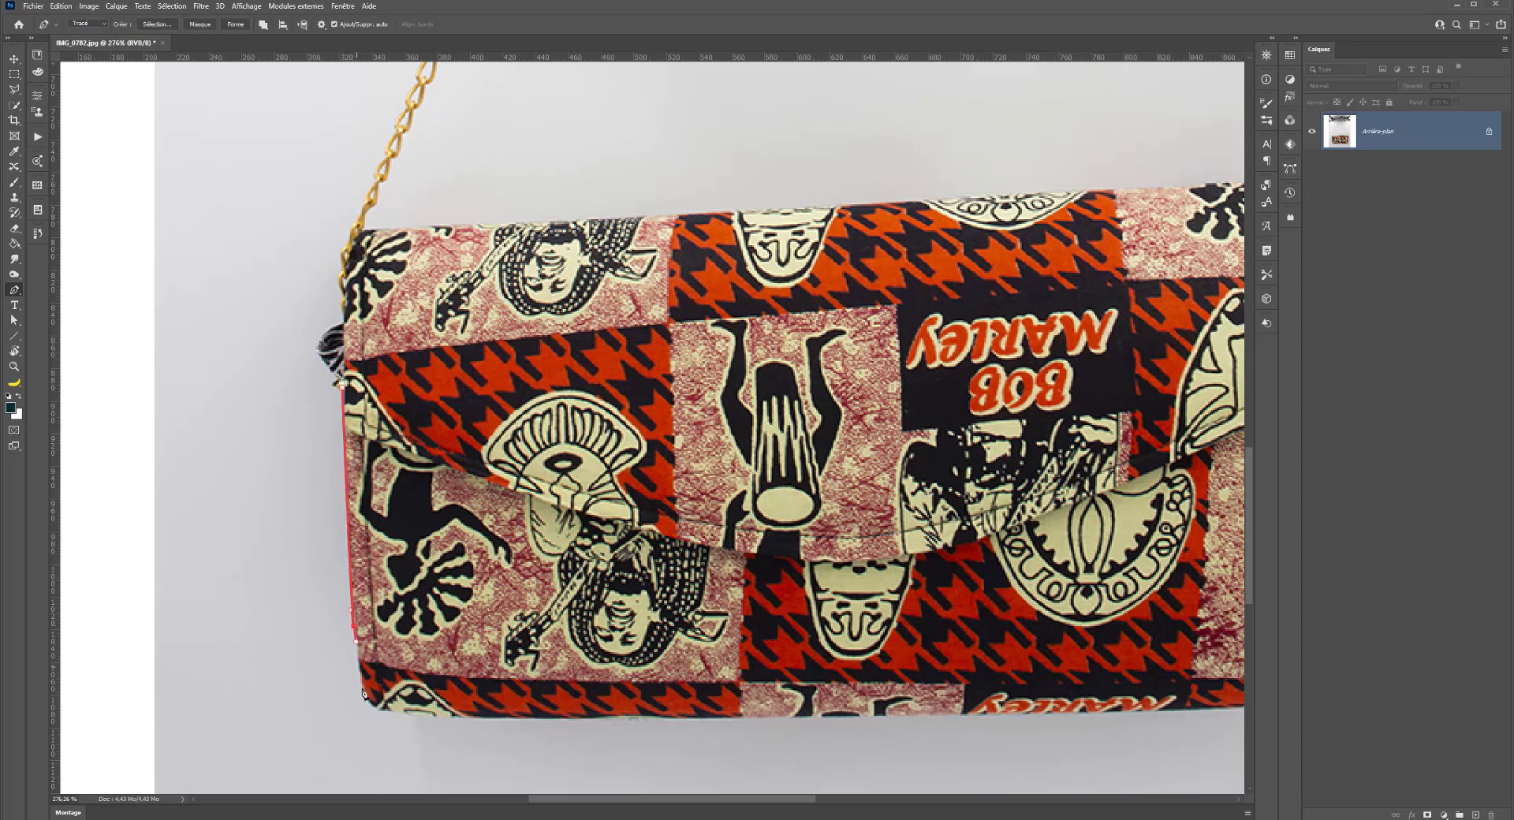
pyautogui.moveTo(379, 710); pyautogui.dragTo(401, 712)
pyautogui.click(630, 719)
pyautogui.moveTo(407, 716); pyautogui.dragTo(413, 721)
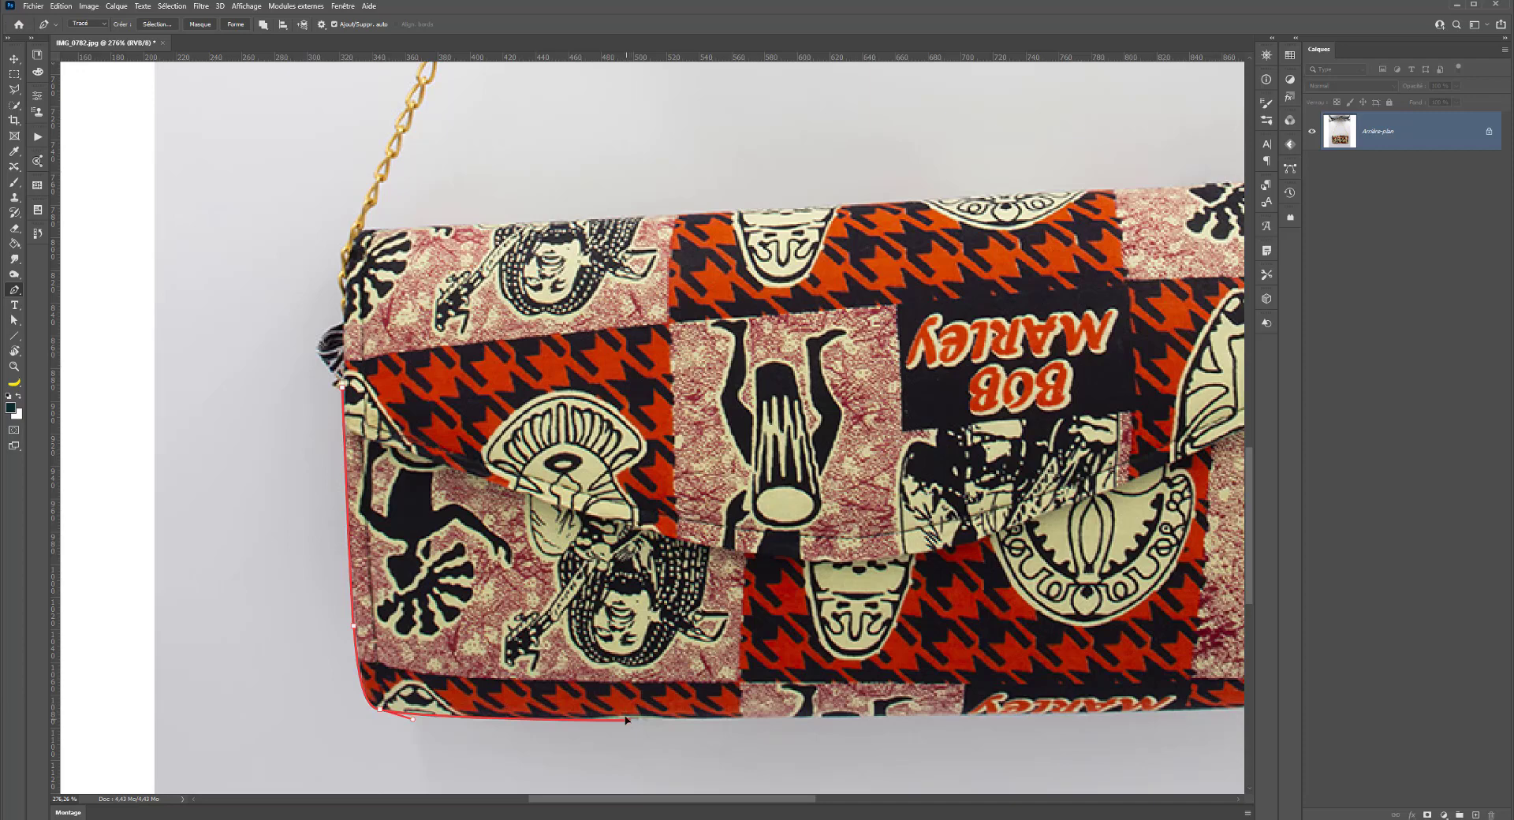
# Step: Continue the path along the bag's bottom edge, around the lower-right corner and partway up the right side
pyautogui.moveTo(730, 693); pyautogui.dragTo(370, 626)
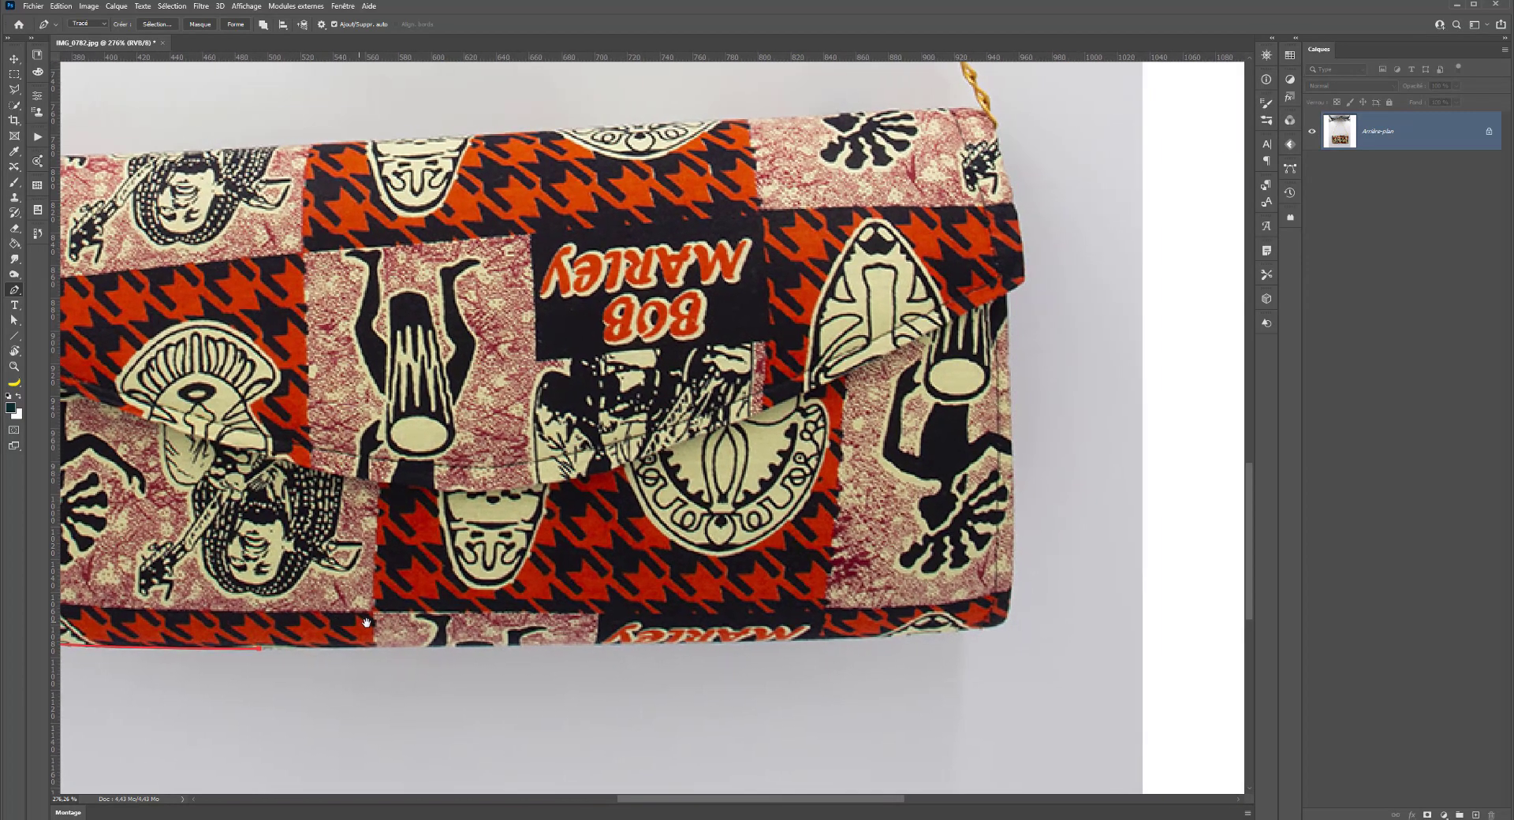
pyautogui.click(580, 651)
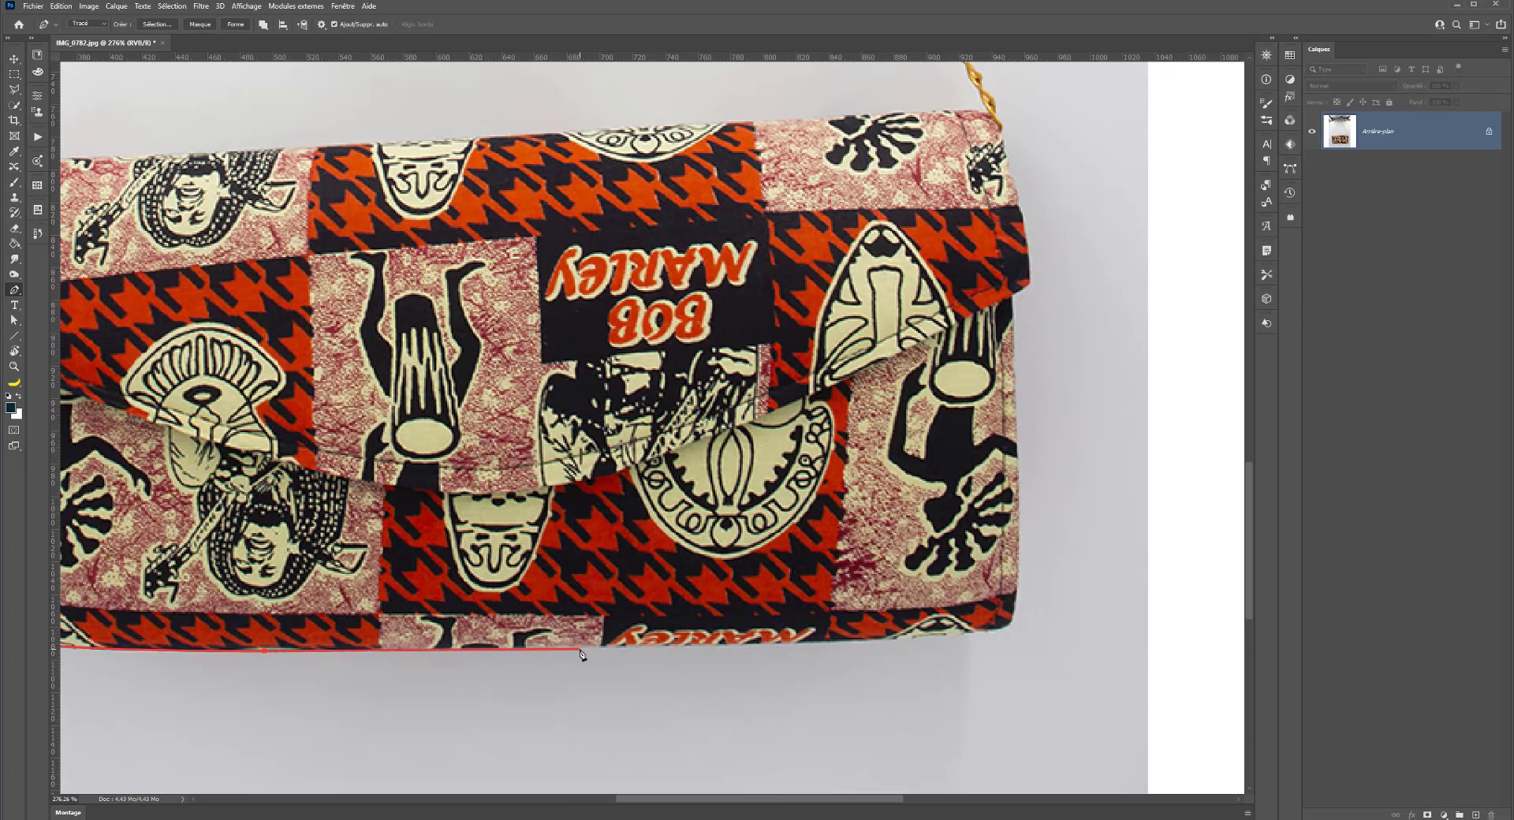
pyautogui.click(931, 641)
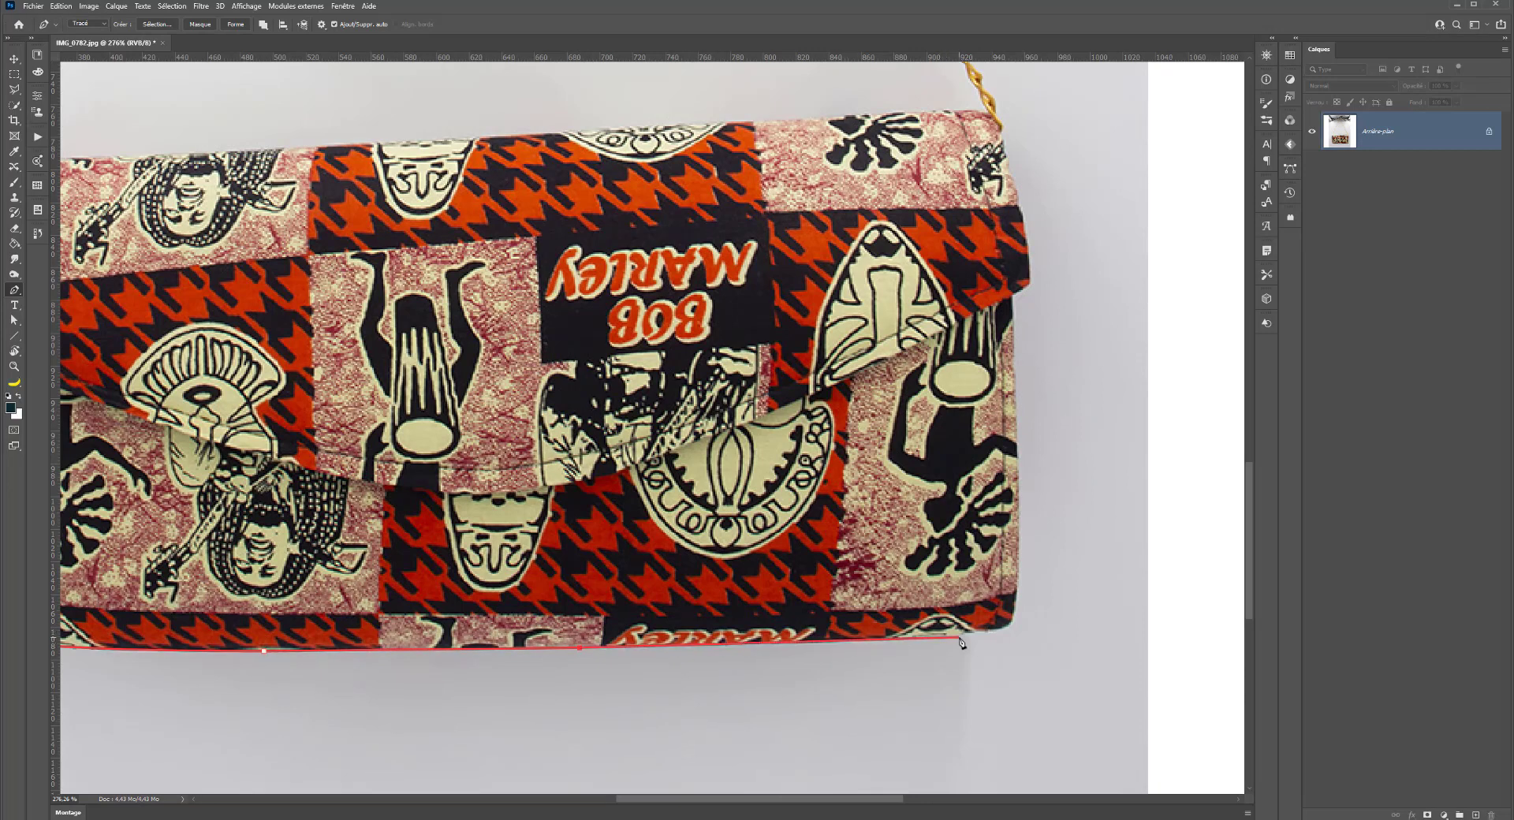
pyautogui.click(992, 629)
pyautogui.moveTo(1000, 631); pyautogui.dragTo(1018, 594)
pyautogui.moveTo(1019, 521); pyautogui.dragTo(1022, 511)
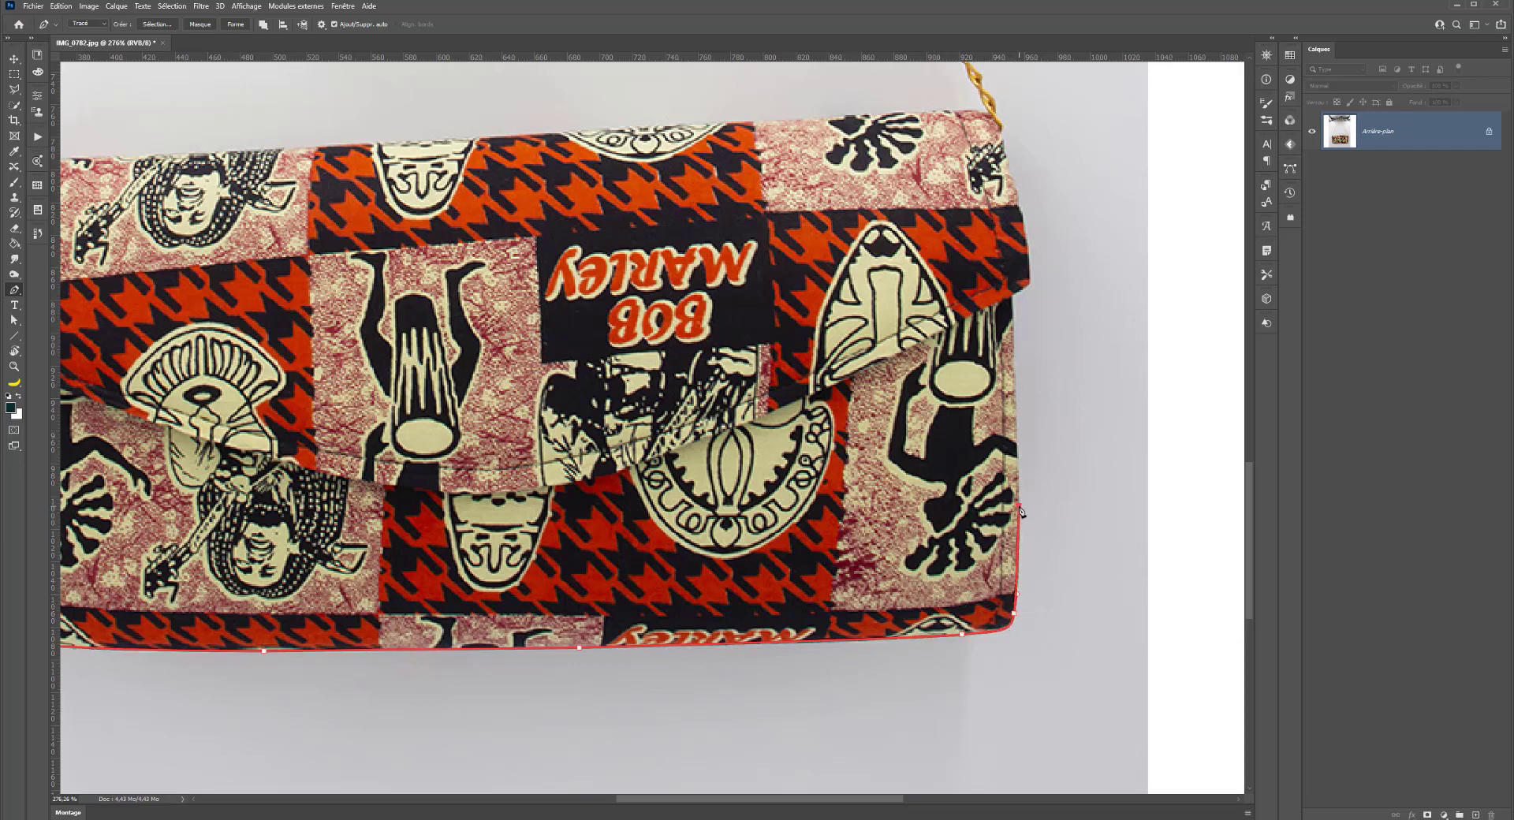
# Step: Extend the path up the bag's right side and around the flap's corner to the base of the right chain
pyautogui.scroll(3, 1022, 511)
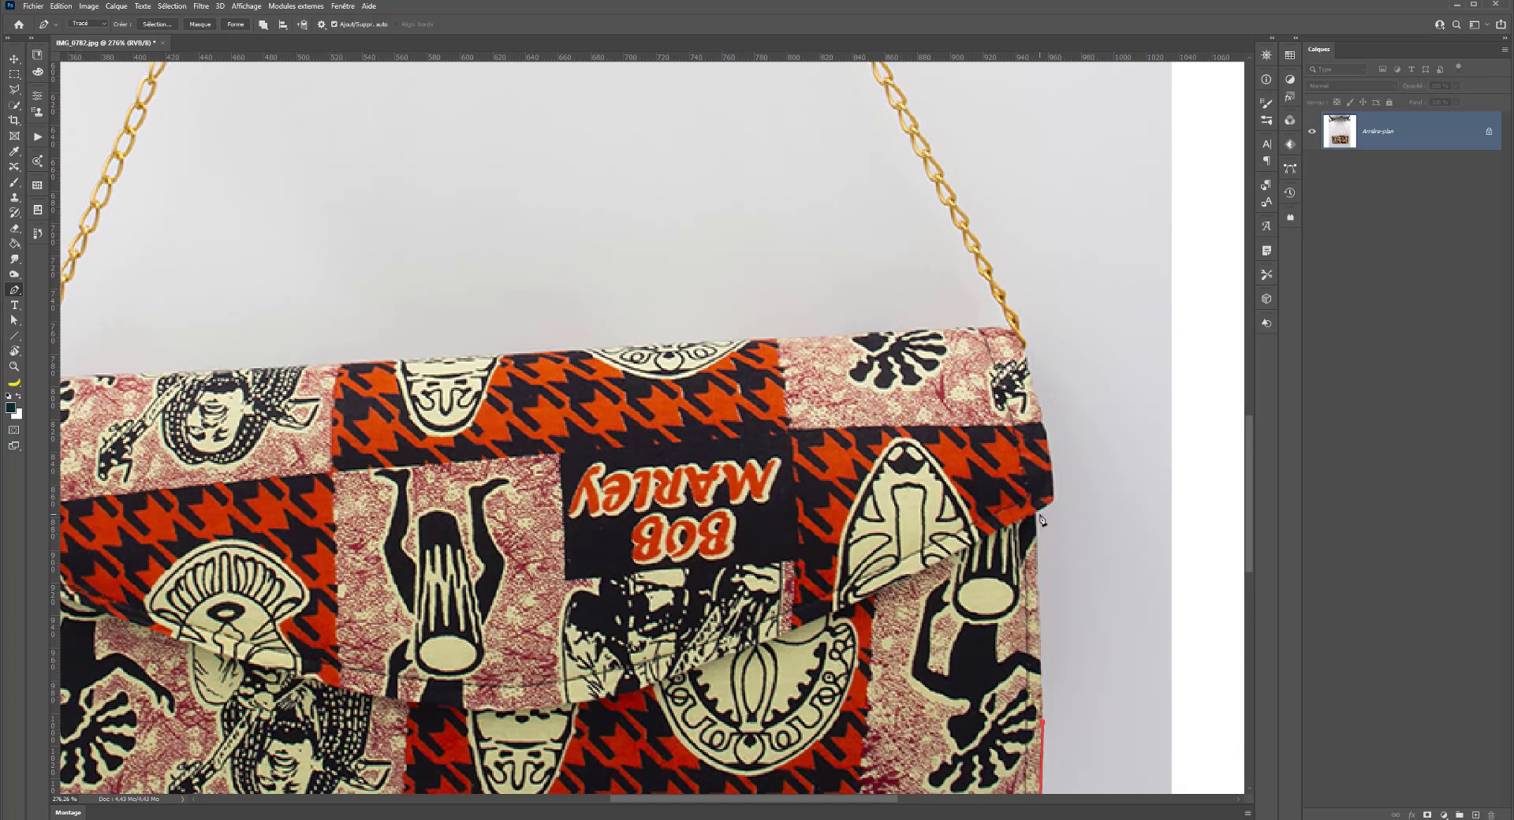
pyautogui.click(1036, 513)
pyautogui.moveTo(1038, 484); pyautogui.dragTo(855, 579)
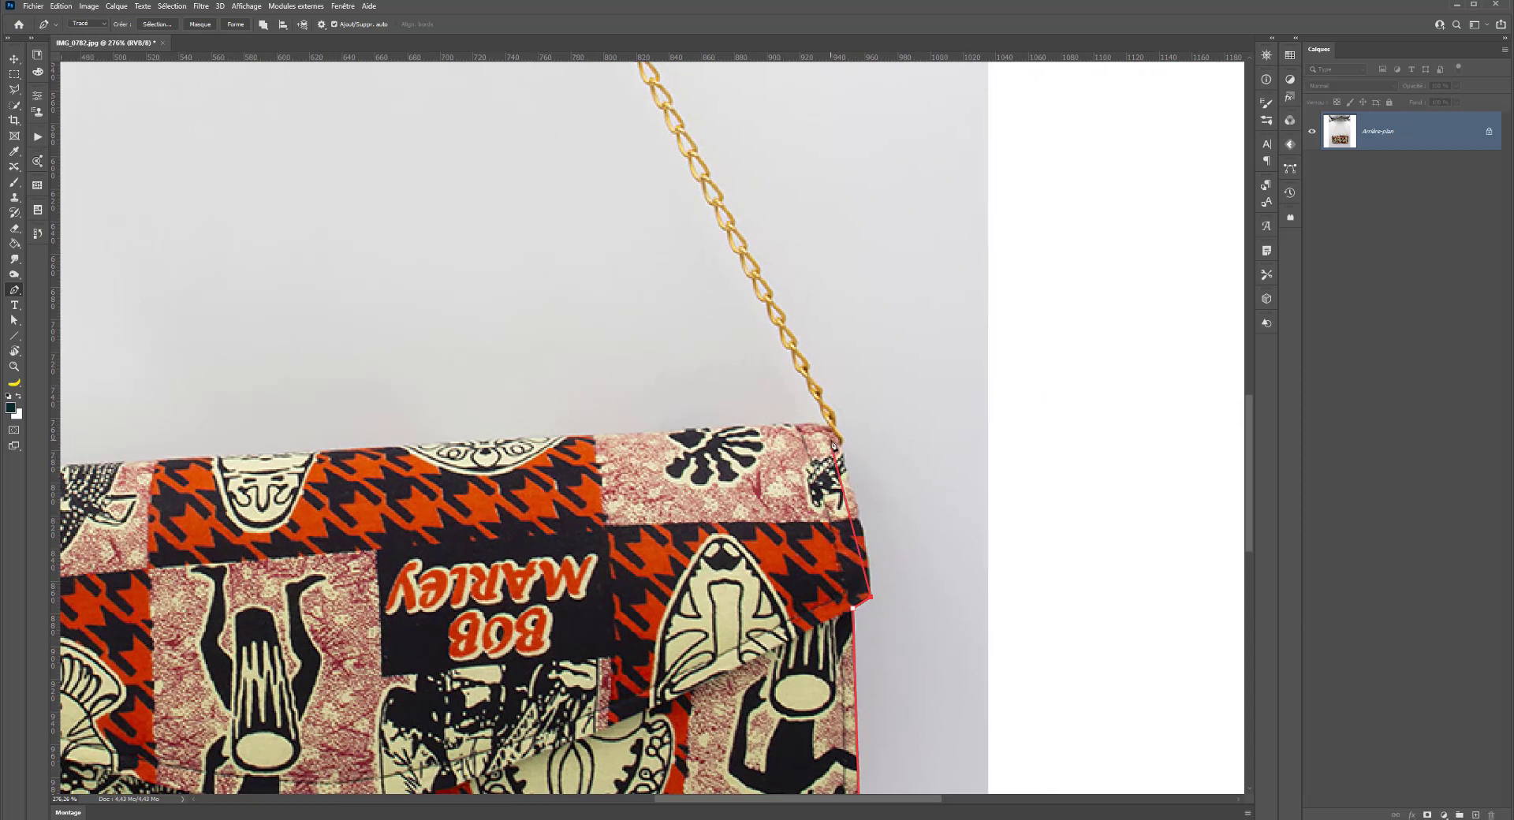
pyautogui.moveTo(834, 444); pyautogui.dragTo(822, 391)
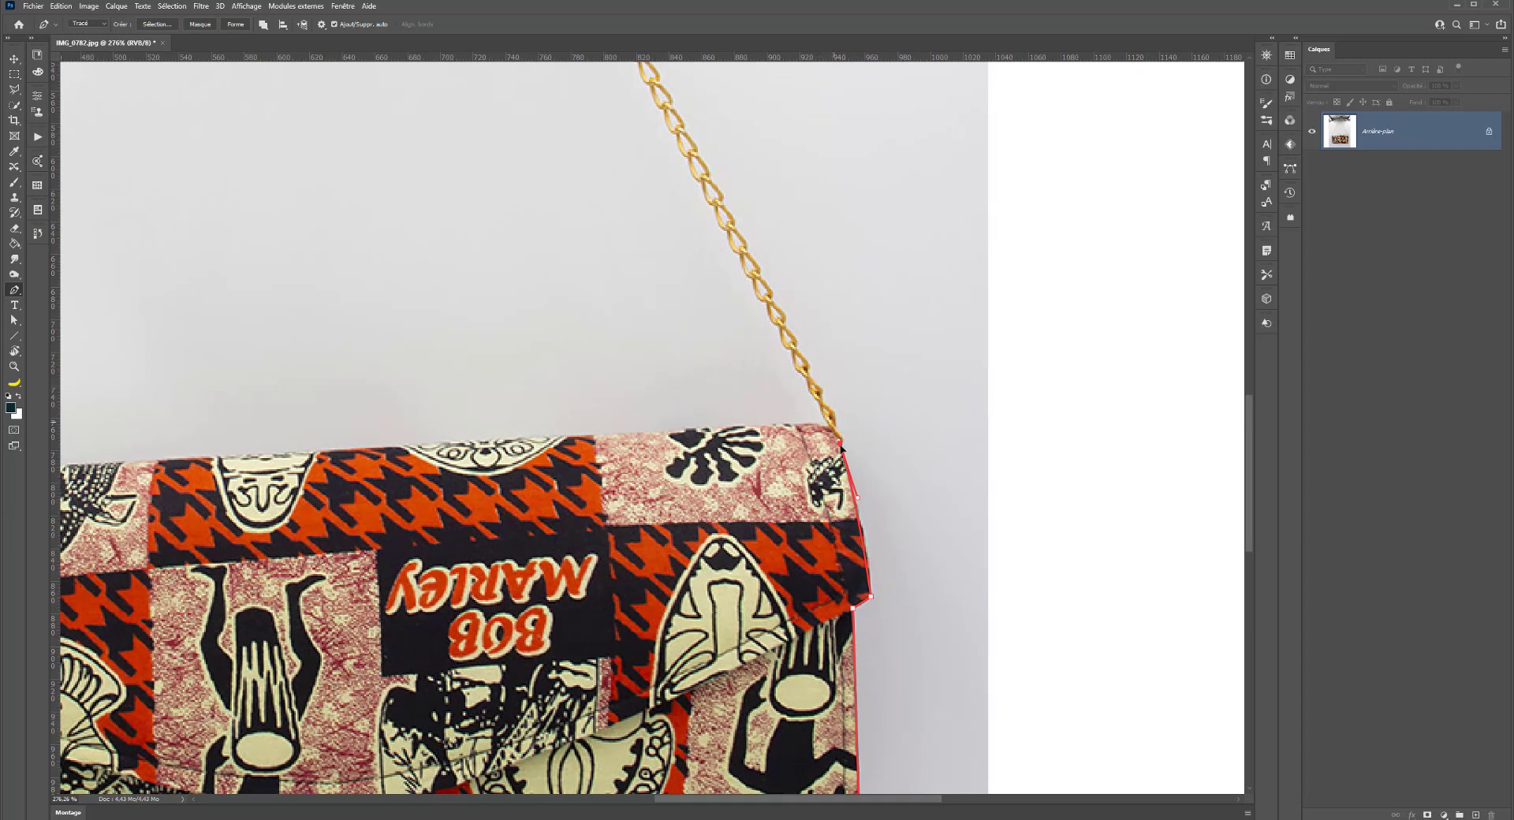
pyautogui.moveTo(842, 445); pyautogui.dragTo(842, 449)
# Step: Trace the outer edge of the right chain link by link with curved segments, from the bag up through its lower half
pyautogui.scroll(1, 840, 436)
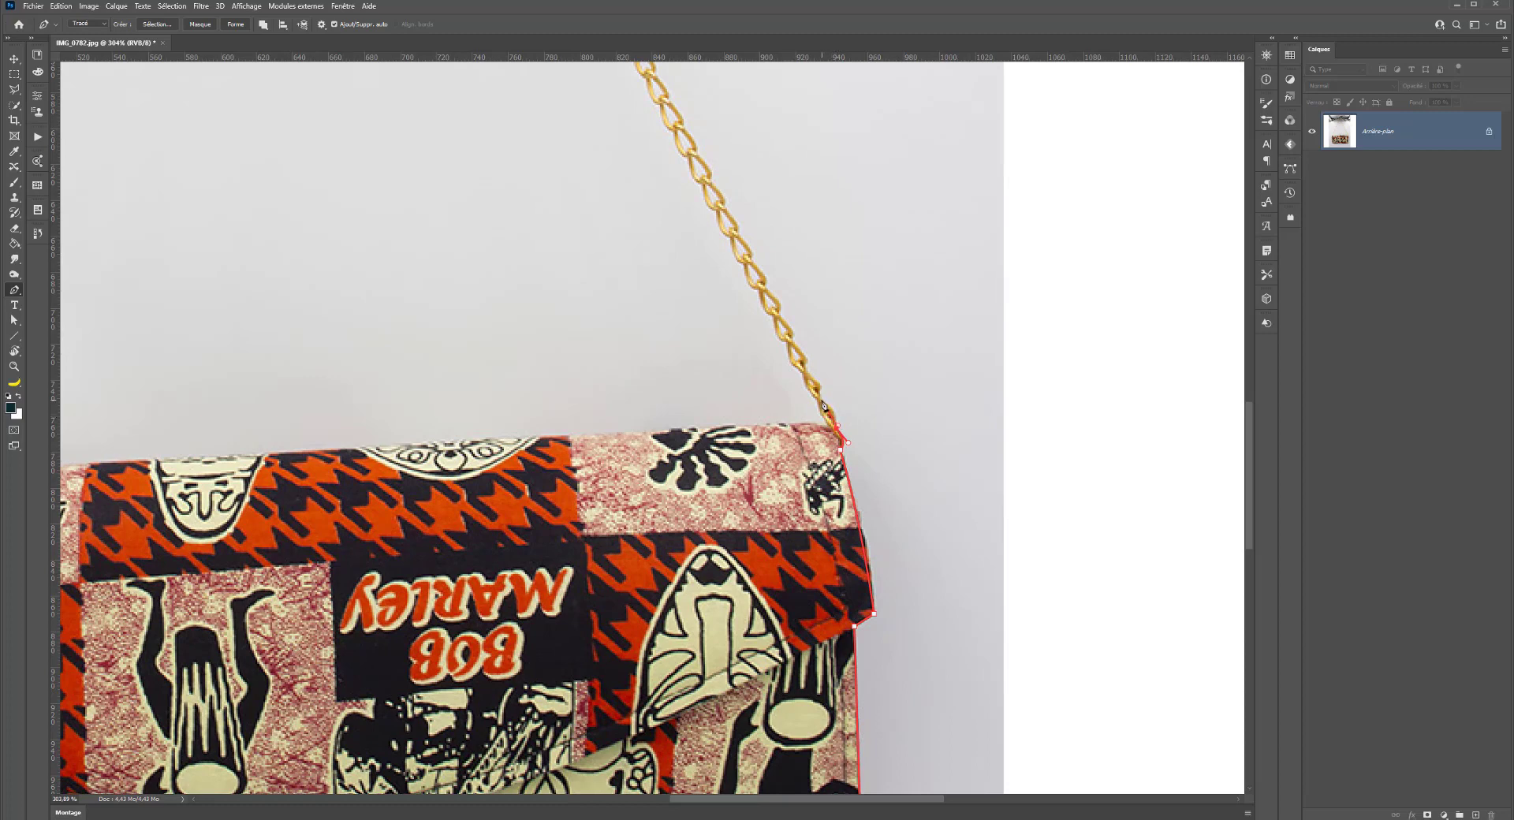
pyautogui.moveTo(824, 407); pyautogui.dragTo(595, 503)
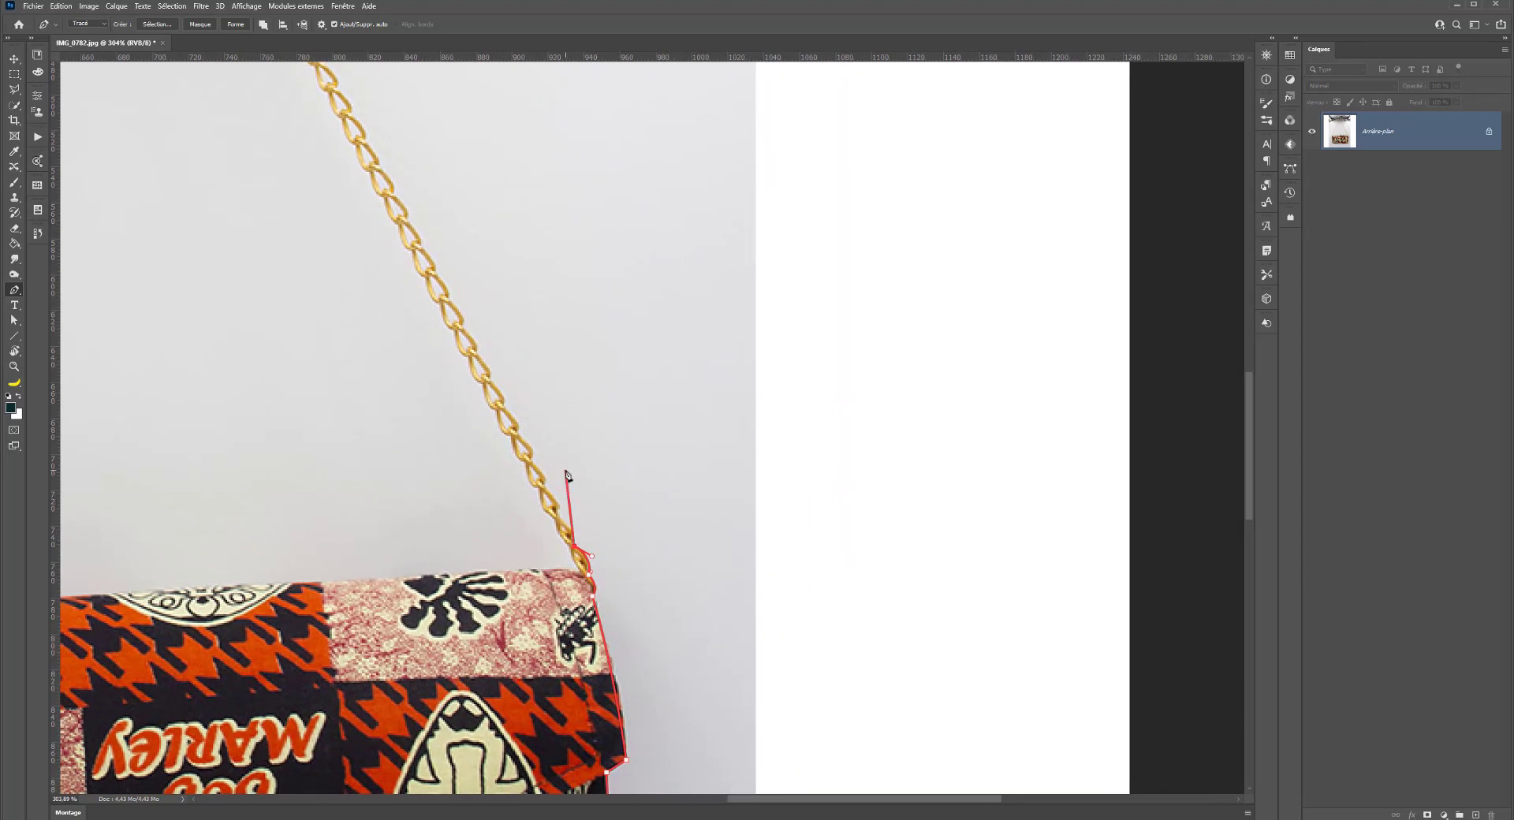
pyautogui.scroll(3, 569, 478)
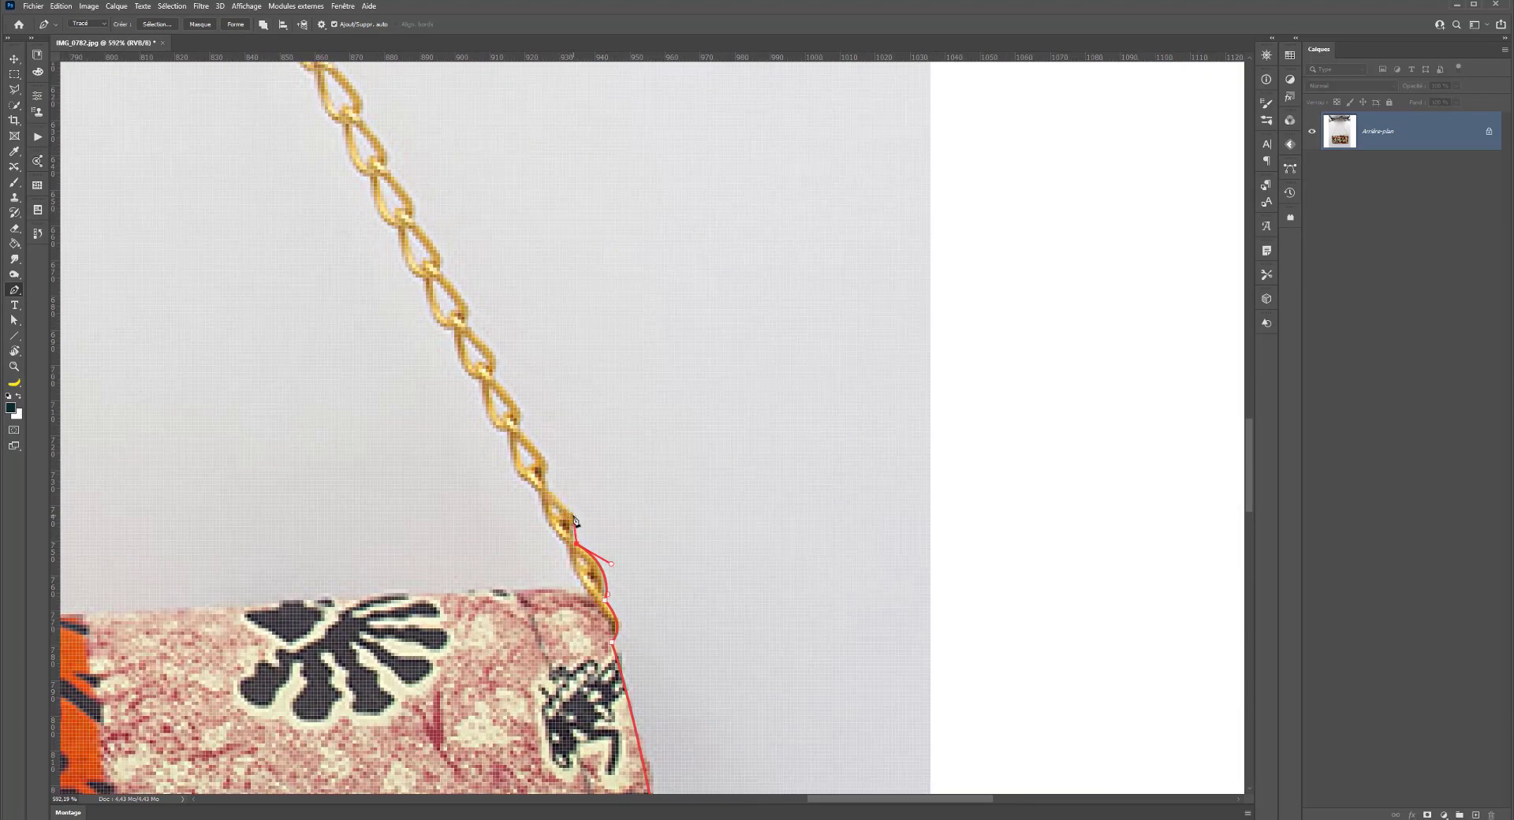
pyautogui.moveTo(575, 520); pyautogui.dragTo(571, 511)
pyautogui.moveTo(545, 484); pyautogui.dragTo(426, 391)
pyautogui.keyDown('alt'); pyautogui.click(470, 460); pyautogui.keyUp('alt')
pyautogui.keyDown('alt'); pyautogui.click(444, 406); pyautogui.keyUp('alt')
pyautogui.moveTo(417, 355); pyautogui.dragTo(355, 289)
pyautogui.keyDown('alt'); pyautogui.click(417, 355); pyautogui.keyUp('alt')
pyautogui.keyDown('alt'); pyautogui.click(389, 303); pyautogui.keyUp('alt')
pyautogui.moveTo(390, 303); pyautogui.dragTo(557, 520)
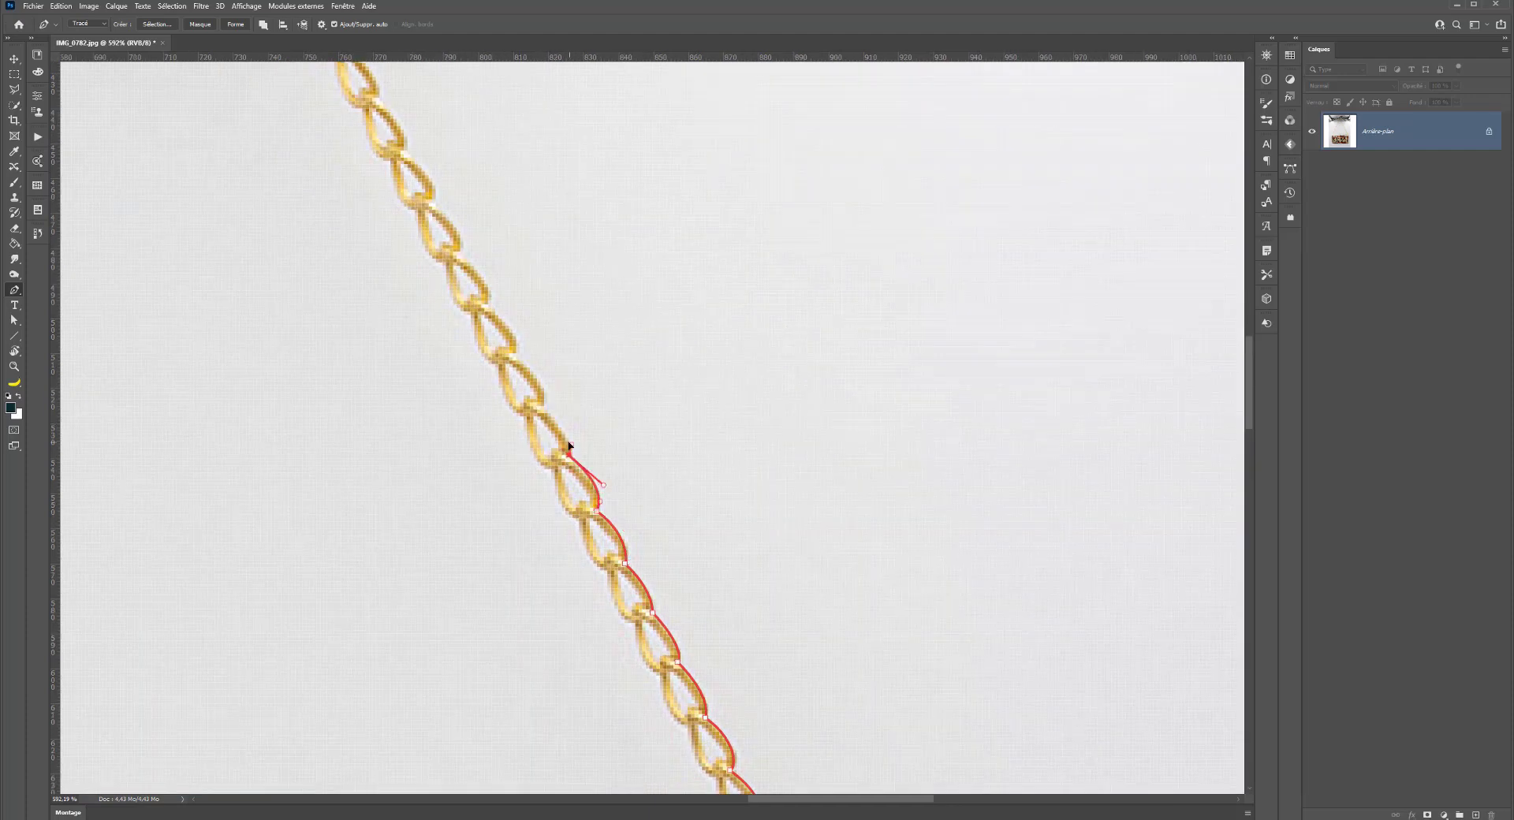
# Step: Continue the curved path link by link along the outer edge of the right chain's upper half, up to the topmost link
pyautogui.moveTo(541, 408); pyautogui.dragTo(514, 385)
pyautogui.moveTo(508, 356); pyautogui.dragTo(446, 284)
pyautogui.moveTo(454, 265); pyautogui.dragTo(524, 432)
pyautogui.moveTo(494, 393); pyautogui.dragTo(450, 296)
pyautogui.click(466, 342)
pyautogui.moveTo(443, 290); pyautogui.dragTo(598, 460)
pyautogui.scroll(2, 580, 426)
pyautogui.moveTo(549, 392); pyautogui.dragTo(618, 481)
pyautogui.moveTo(586, 422); pyautogui.dragTo(620, 407)
pyautogui.moveTo(579, 352); pyautogui.dragTo(717, 582)
pyautogui.moveTo(684, 519); pyautogui.dragTo(655, 507)
pyautogui.moveTo(650, 455); pyautogui.dragTo(623, 443)
pyautogui.moveTo(650, 455); pyautogui.dragTo(734, 628)
pyautogui.moveTo(705, 572); pyautogui.dragTo(644, 499)
pyautogui.moveTo(601, 389); pyautogui.dragTo(572, 376)
pyautogui.moveTo(613, 399); pyautogui.dragTo(662, 570)
pyautogui.moveTo(620, 504); pyautogui.dragTo(622, 493)
pyautogui.moveTo(590, 439); pyautogui.dragTo(593, 433)
pyautogui.moveTo(561, 383); pyautogui.dragTo(566, 370)
# Step: Curve the path over the right chain's topmost link and anchor it at the loop of the hanging cord
pyautogui.moveTo(474, 271); pyautogui.dragTo(466, 271)
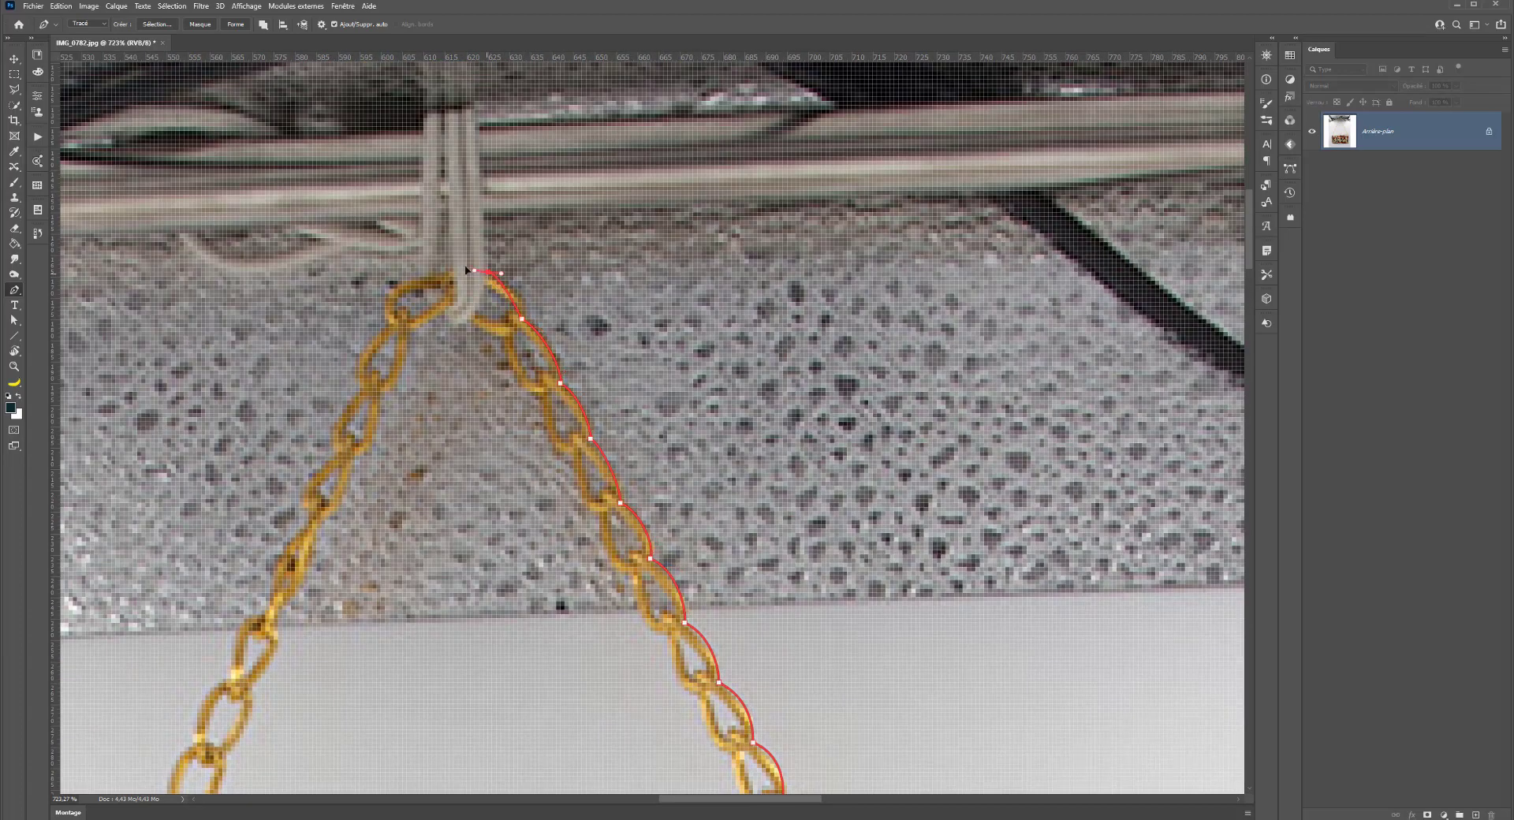
pyautogui.scroll(-1, 471, 310)
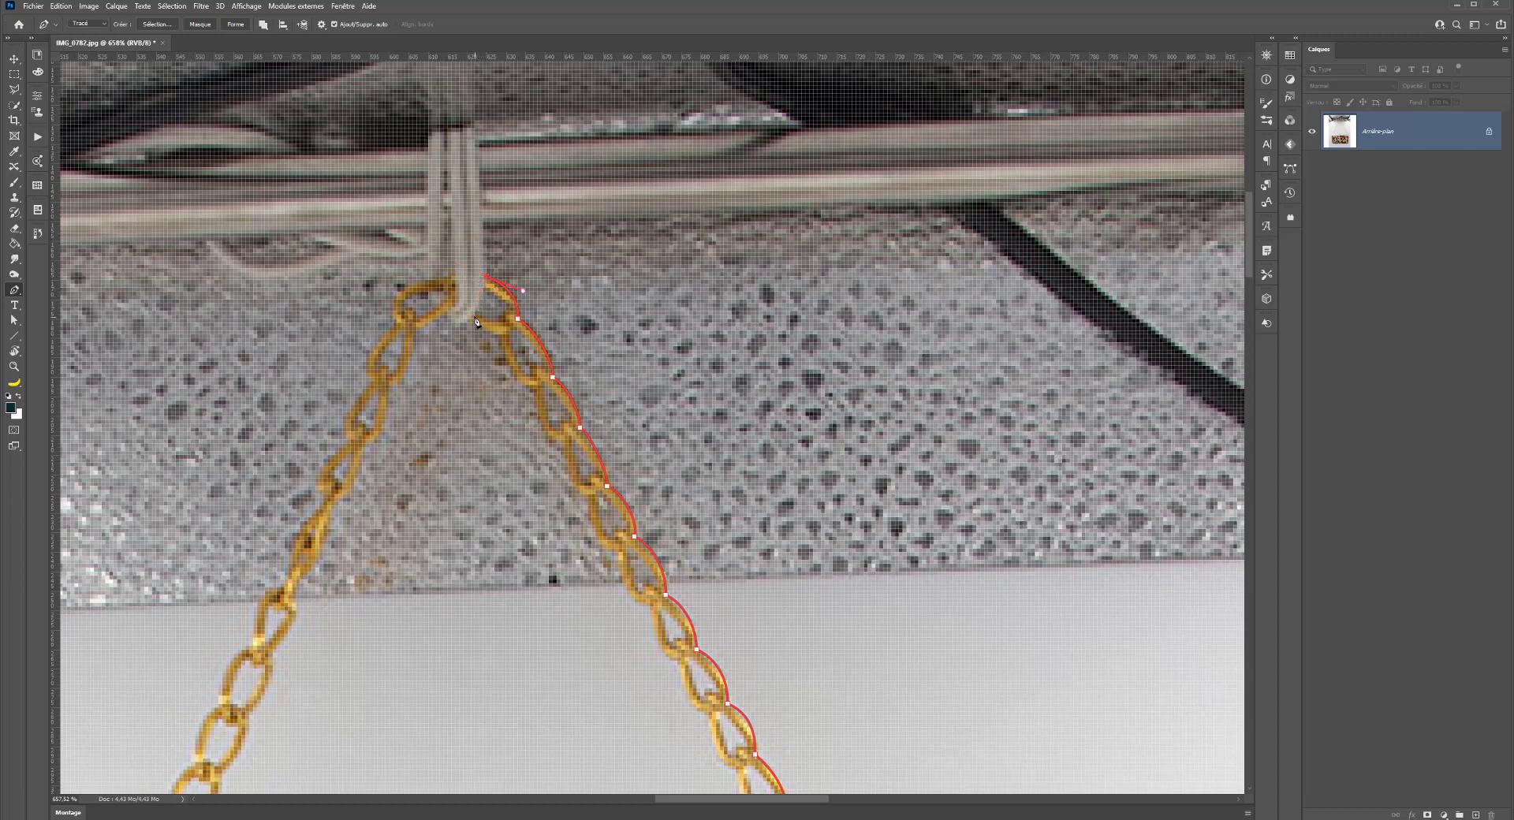
pyautogui.click(461, 320)
# Step: Run a straight path segment down the inner side of the left chain to a point just above the bag
pyautogui.scroll(-12, 482, 414)
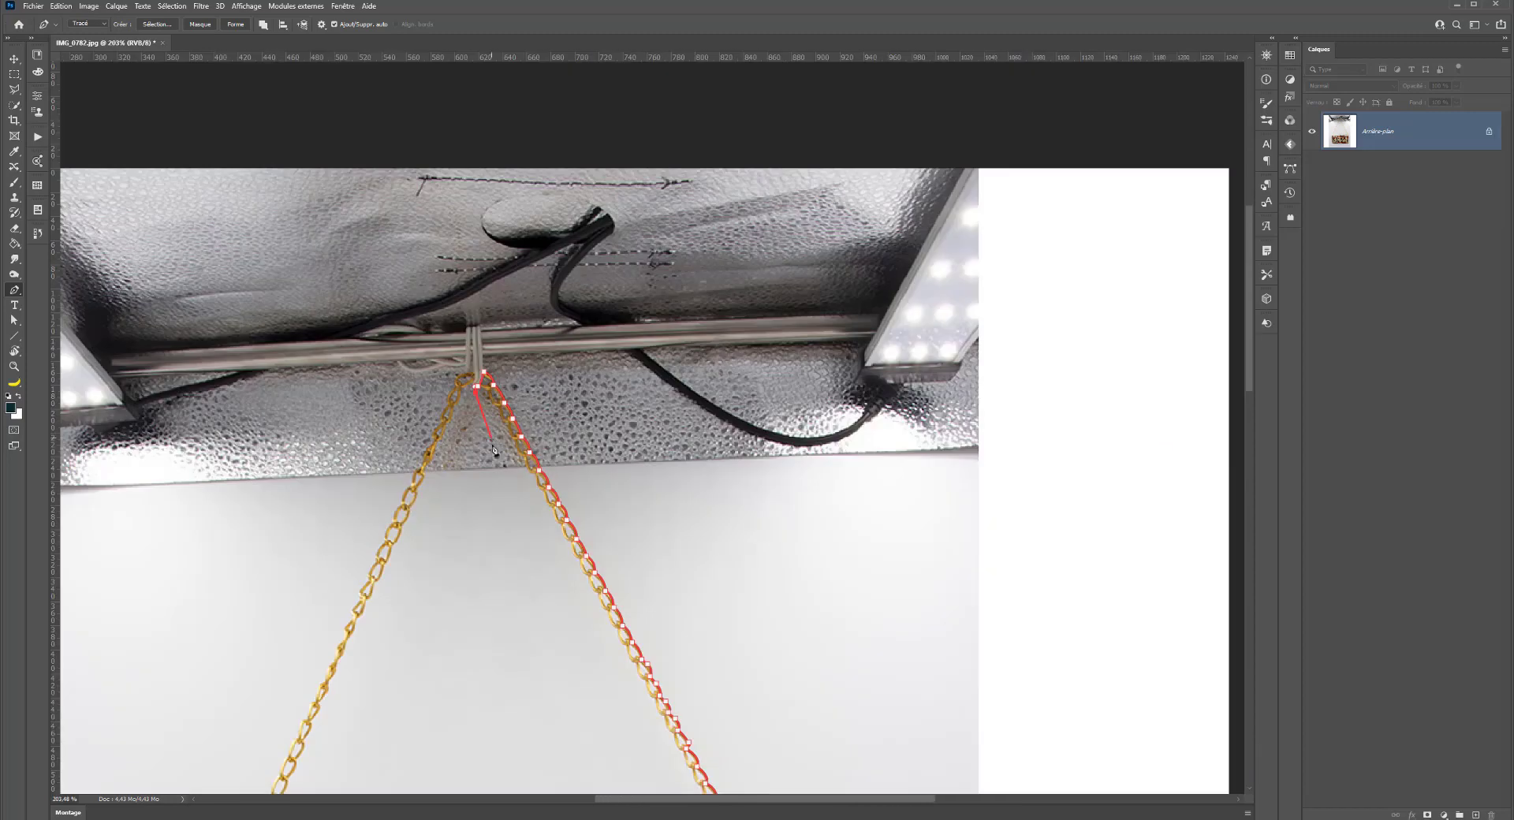
pyautogui.scroll(-6, 492, 447)
pyautogui.moveTo(491, 447); pyautogui.dragTo(531, 226)
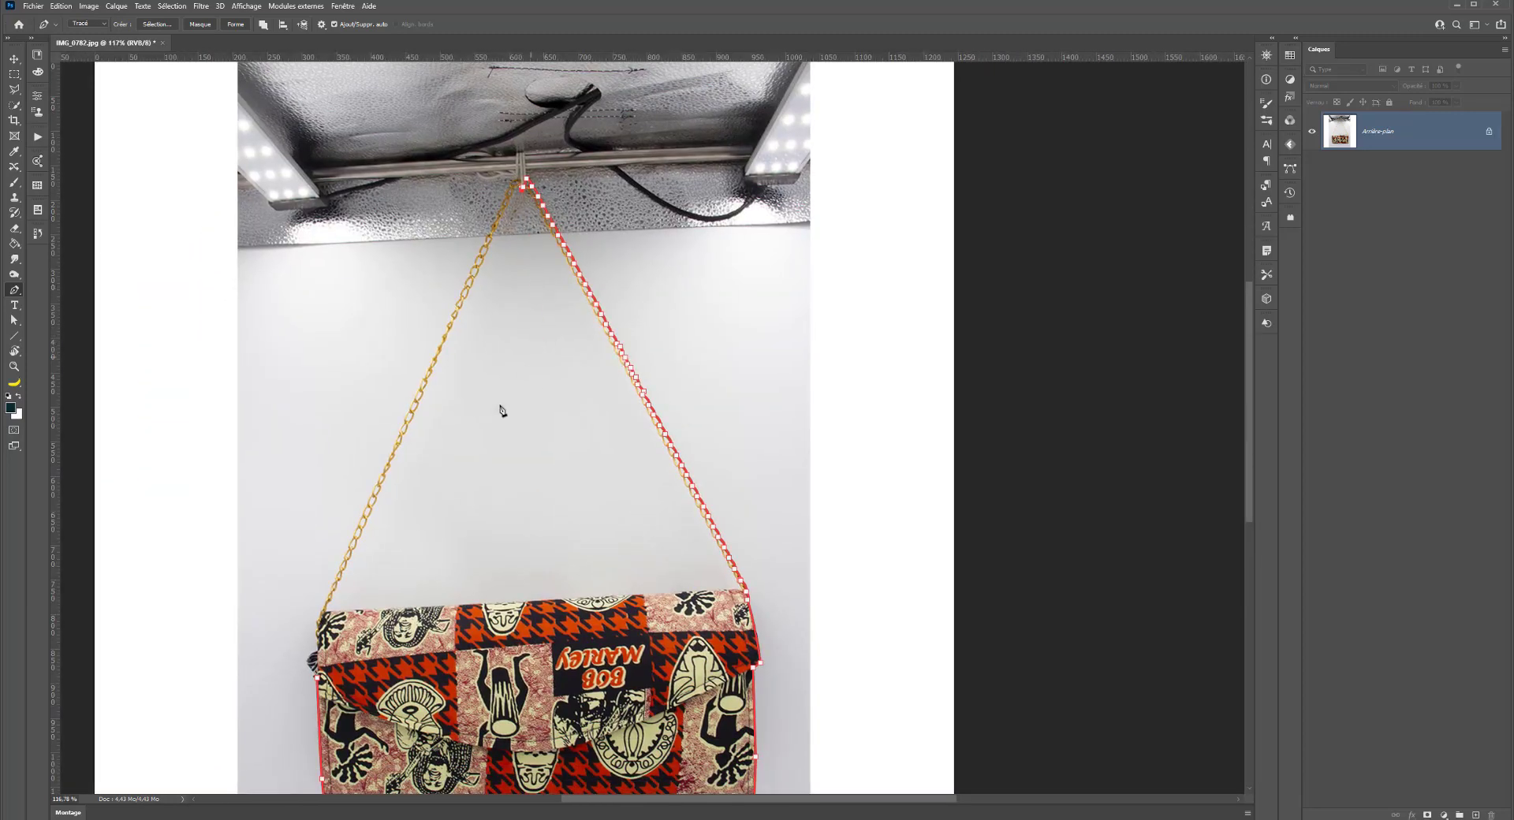
pyautogui.click(344, 584)
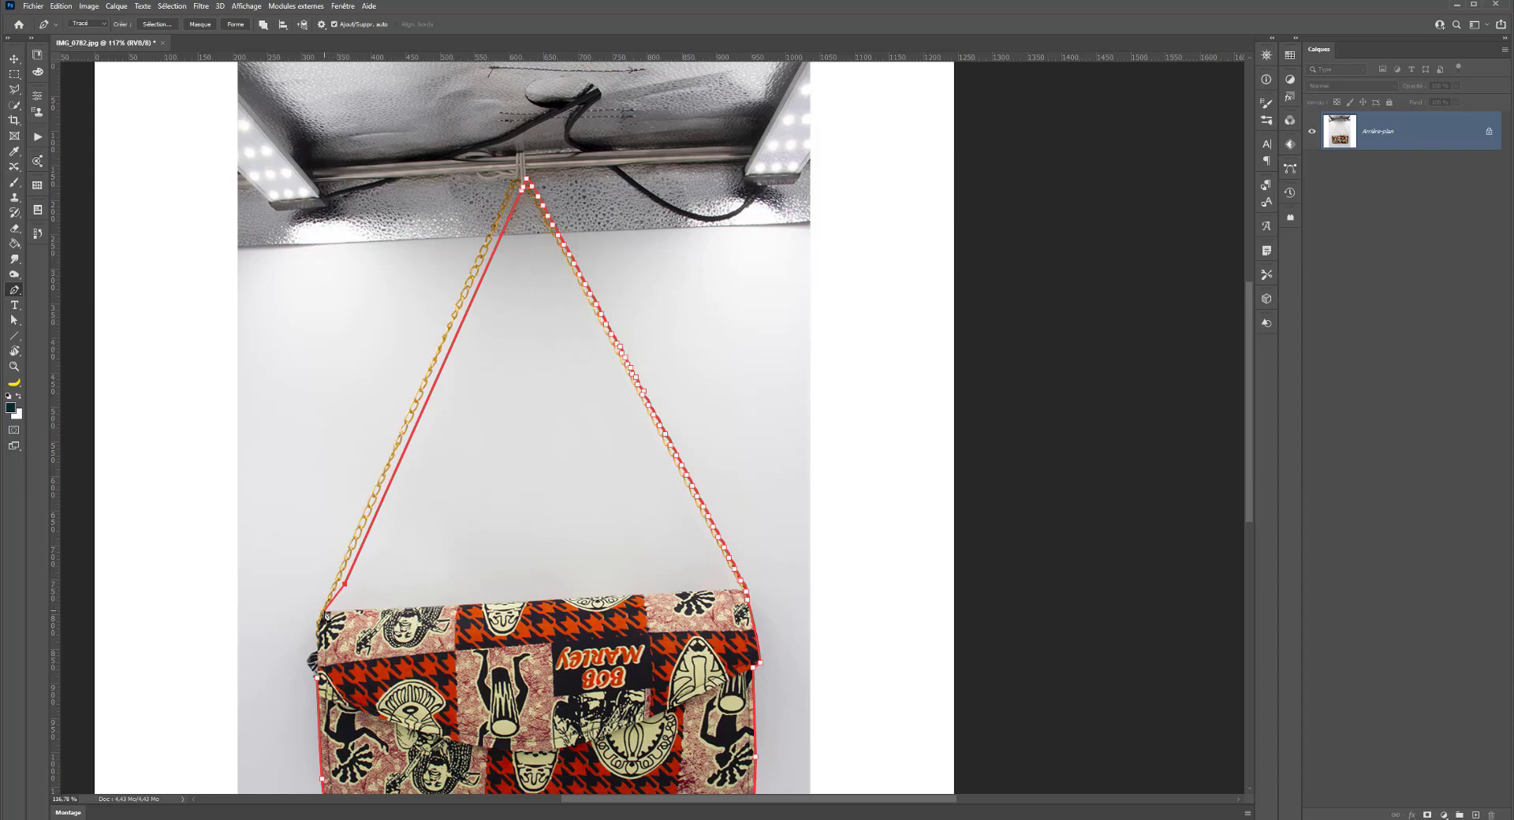
# Step: Cross the path over the left chain just above the bag and curve it down the chain's outer edge to the tassel
pyautogui.click(324, 613)
pyautogui.scroll(12, 325, 613)
pyautogui.moveTo(355, 581); pyautogui.dragTo(517, 464)
pyautogui.moveTo(1003, 494); pyautogui.dragTo(749, 505)
pyautogui.moveTo(441, 511); pyautogui.dragTo(691, 499)
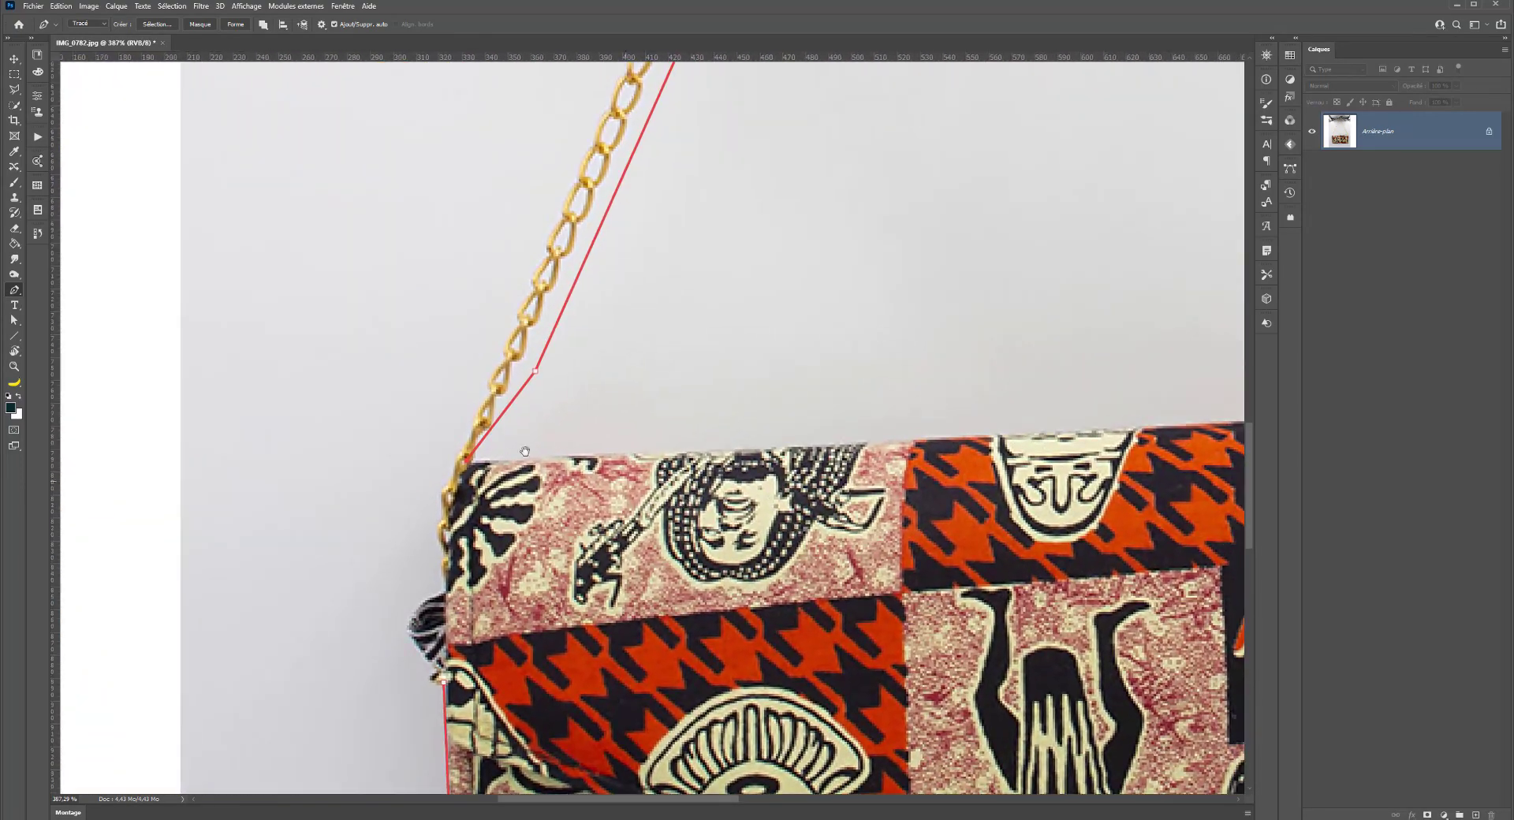
pyautogui.click(510, 399)
pyautogui.moveTo(474, 422); pyautogui.dragTo(458, 456)
pyautogui.click(450, 487)
pyautogui.moveTo(440, 511); pyautogui.dragTo(464, 572)
pyautogui.click(448, 523)
pyautogui.moveTo(446, 589); pyautogui.dragTo(457, 616)
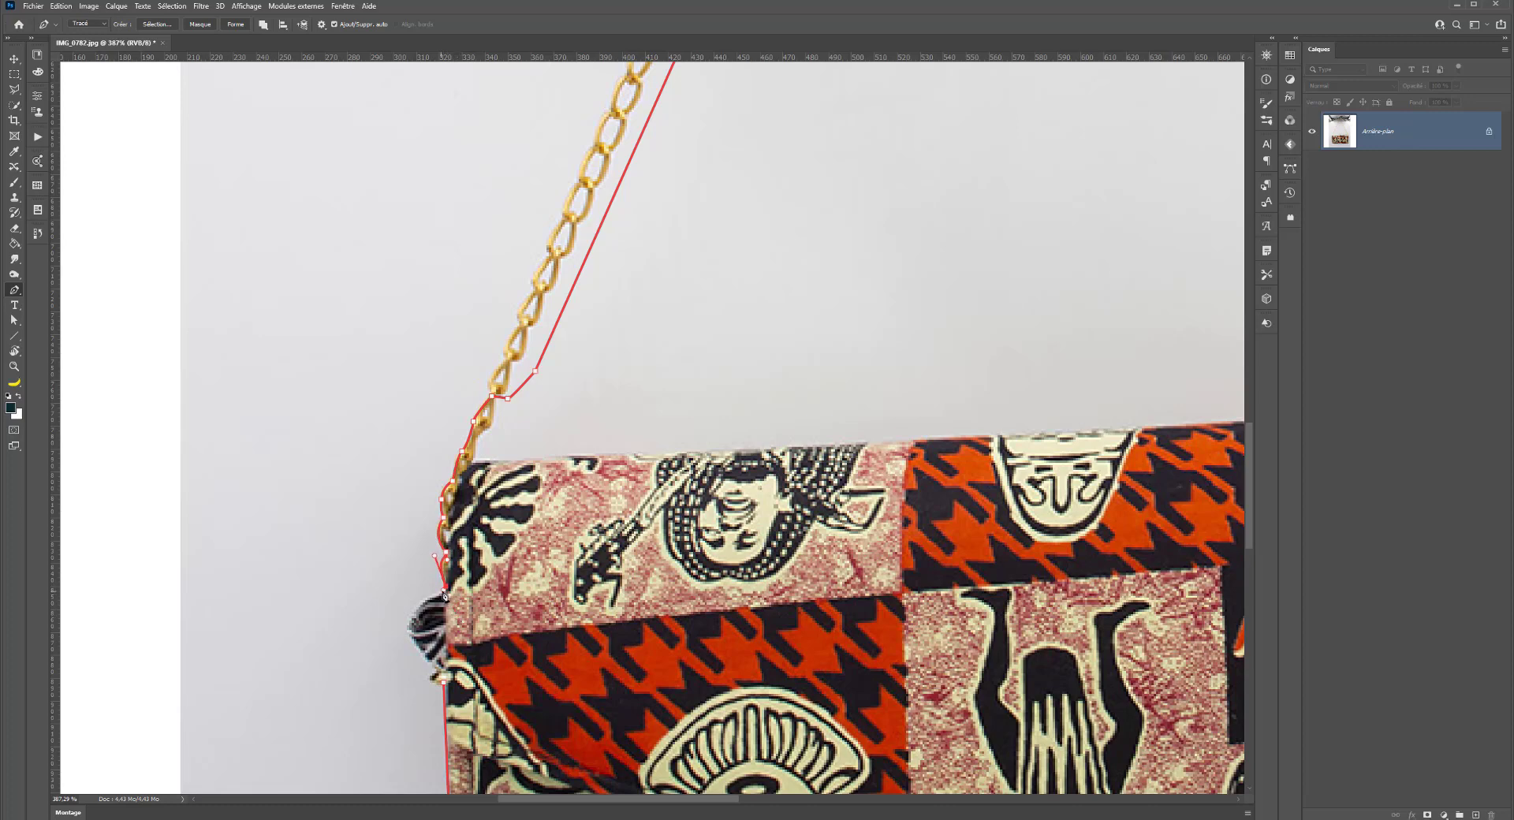
# Step: Curve the path around the tassel at the bag's left corner and close it at the starting anchor
pyautogui.moveTo(409, 633); pyautogui.dragTo(420, 671)
pyautogui.click(439, 672)
pyautogui.moveTo(439, 673); pyautogui.dragTo(435, 683)
pyautogui.click(444, 681)
# Step: Convert the closed path to a new selection with a 0.3-pixel feather and turn it into a layer mask
pyautogui.scroll(-5, 625, 450)
pyautogui.scroll(2, 635, 439)
pyautogui.scroll(1, 686, 324)
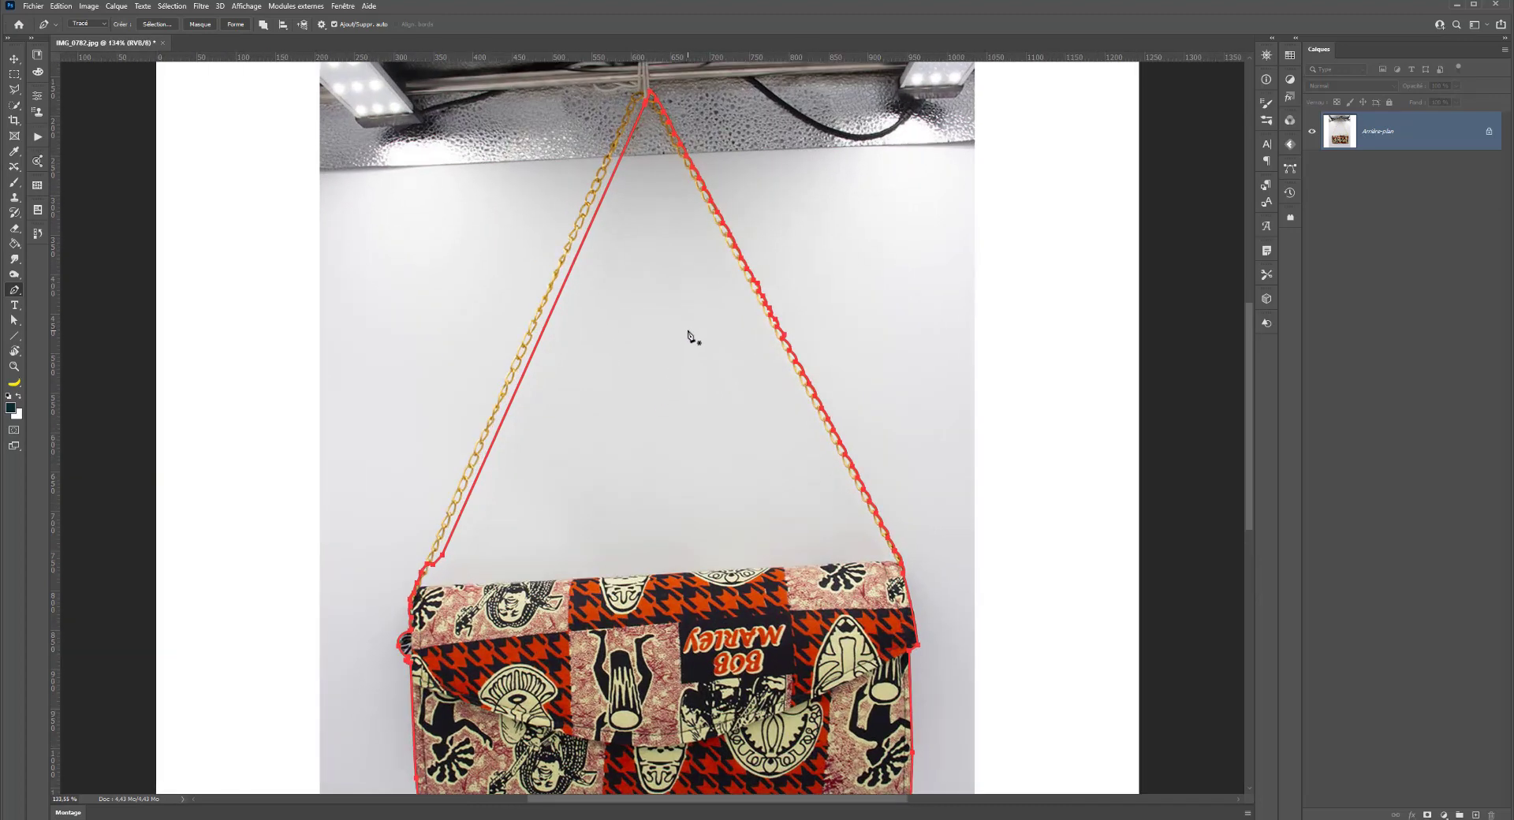
pyautogui.rightClick(690, 316)
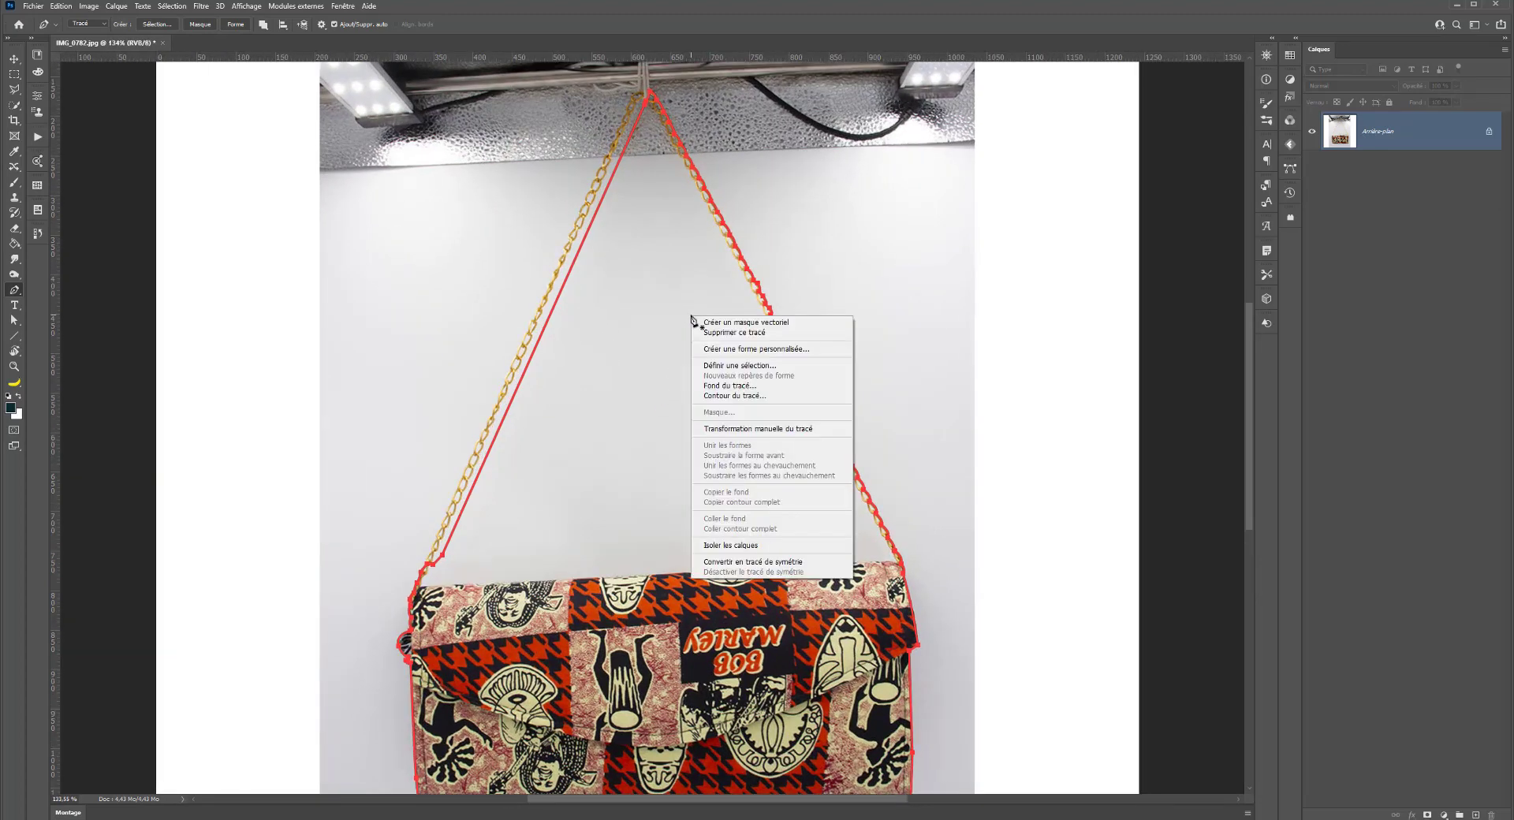
pyautogui.click(741, 366)
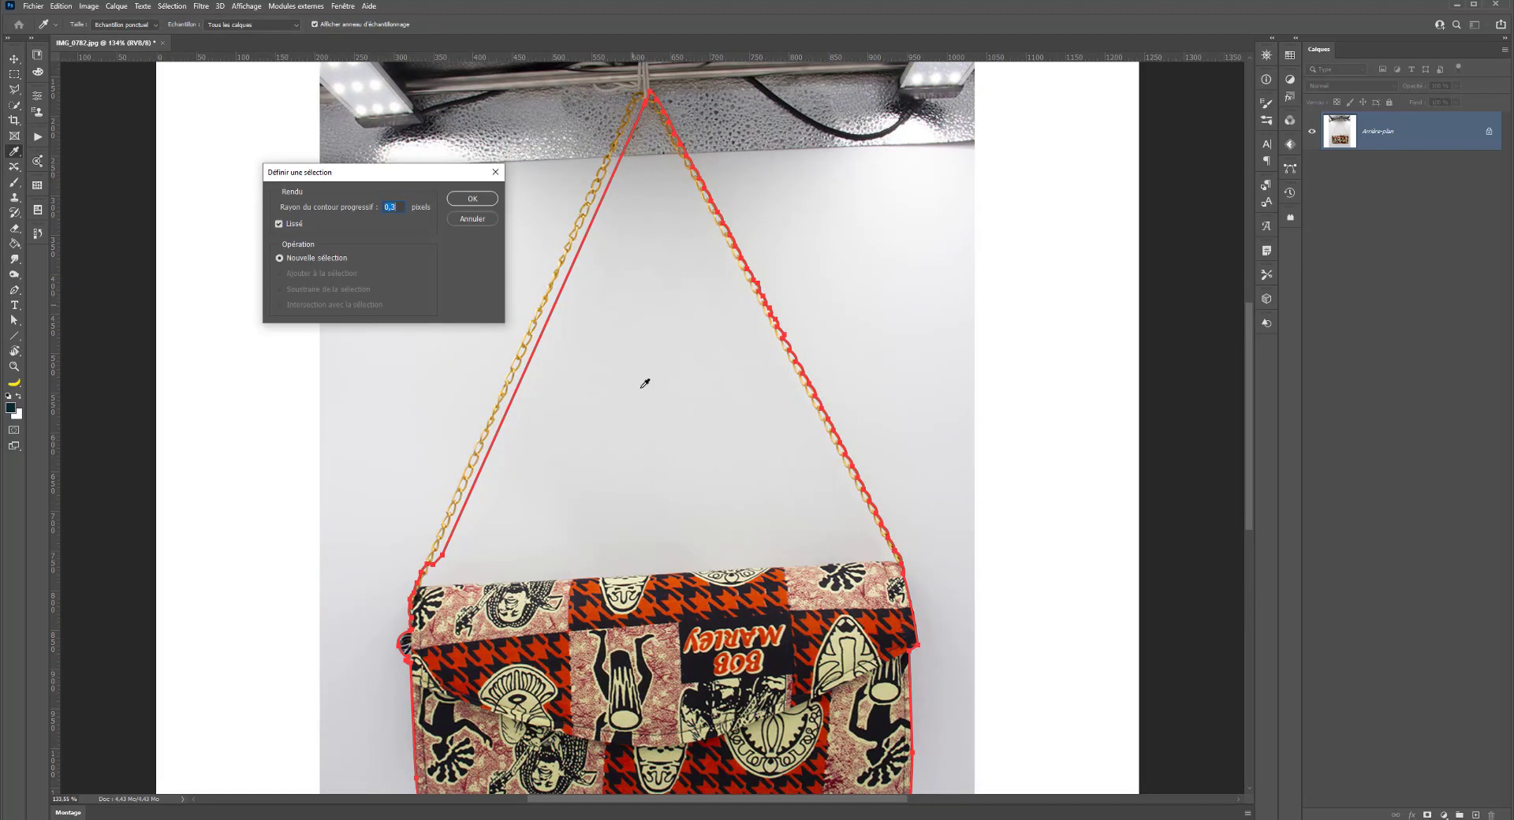
pyautogui.press('Return')
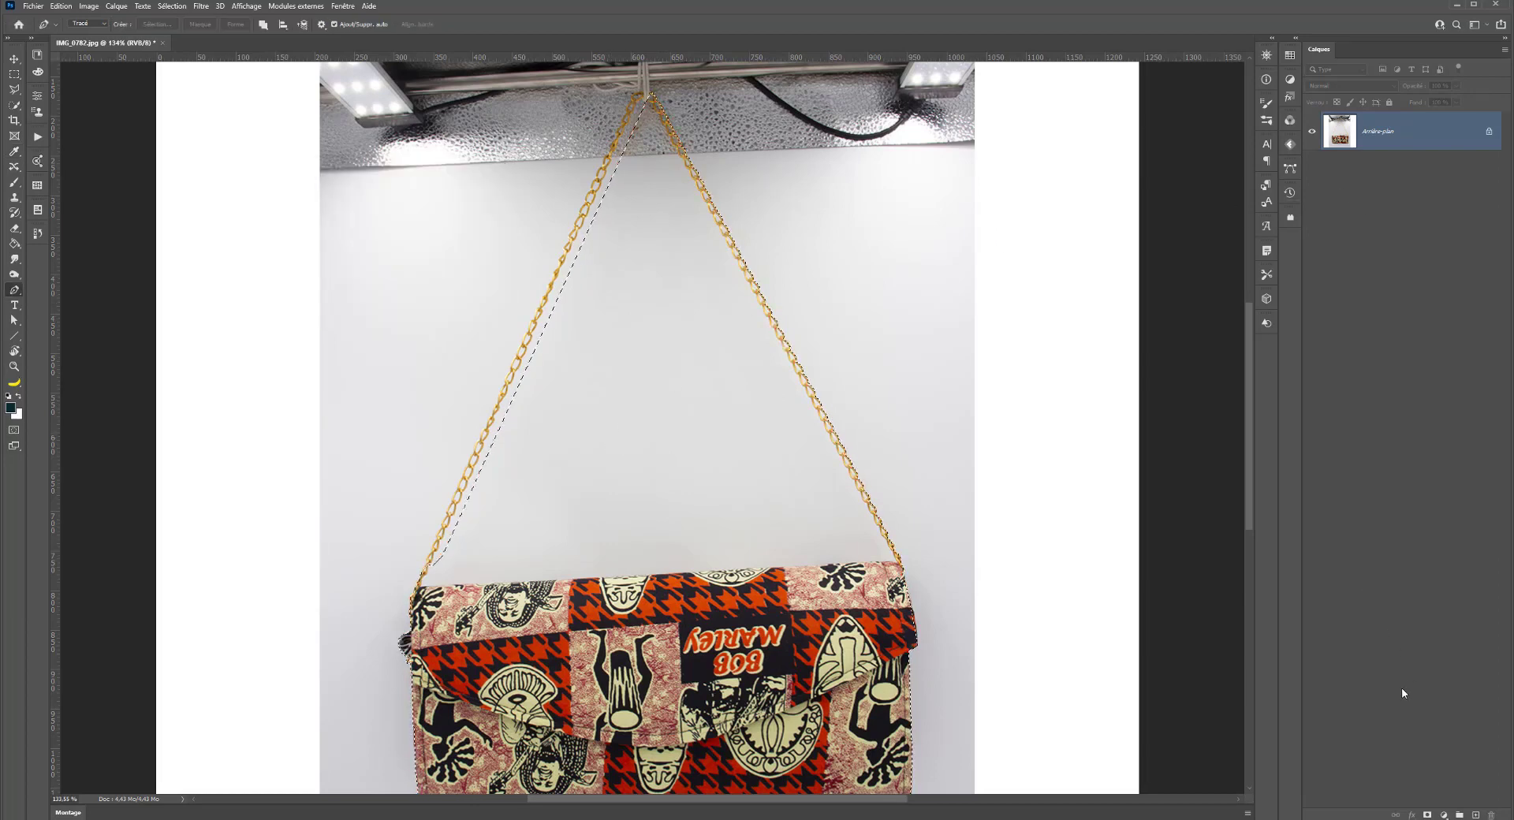
pyautogui.click(1427, 814)
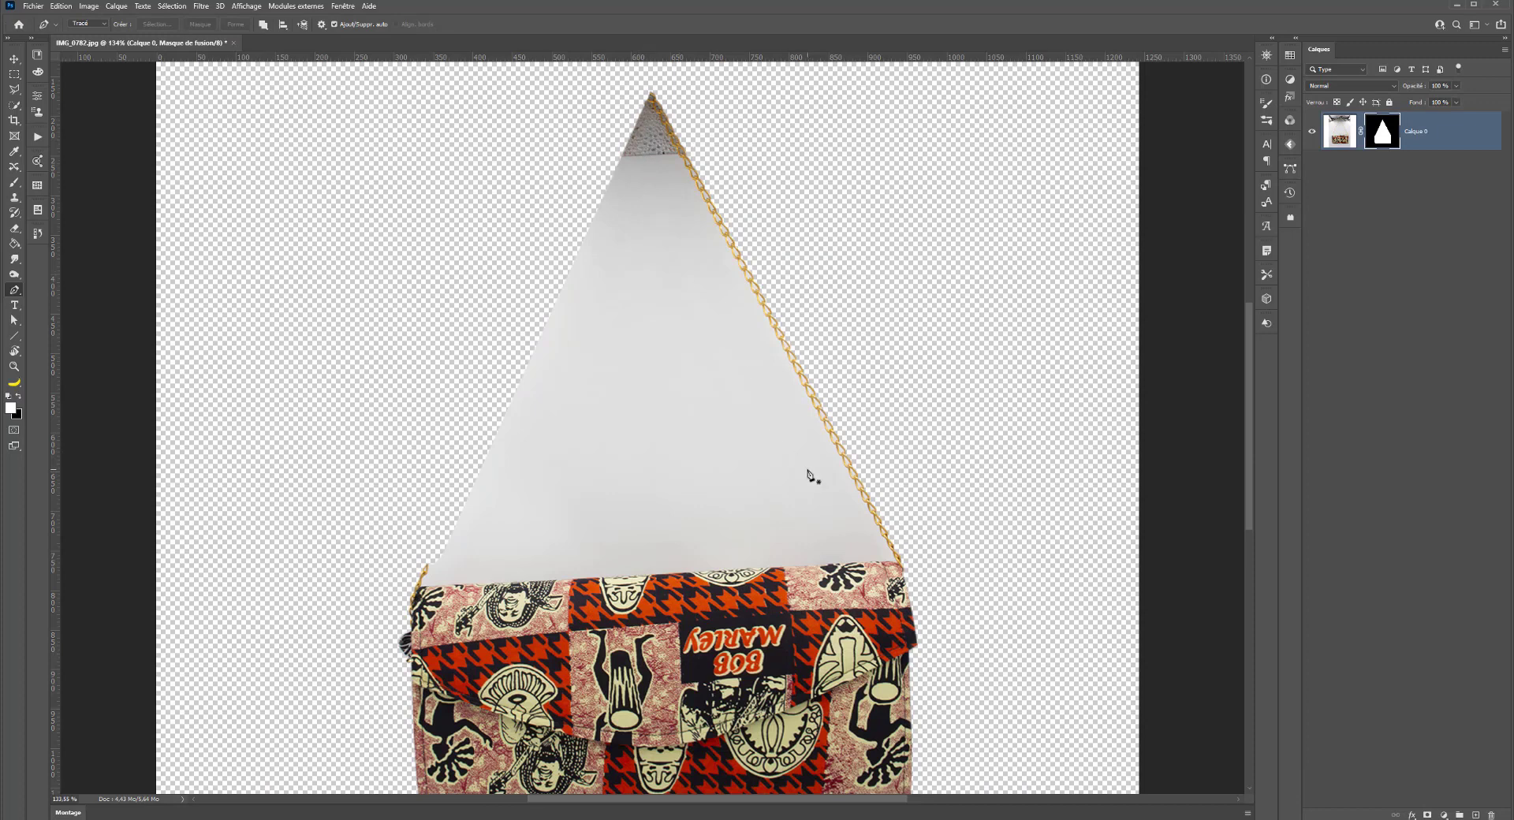
pyautogui.scroll(5, 470, 361)
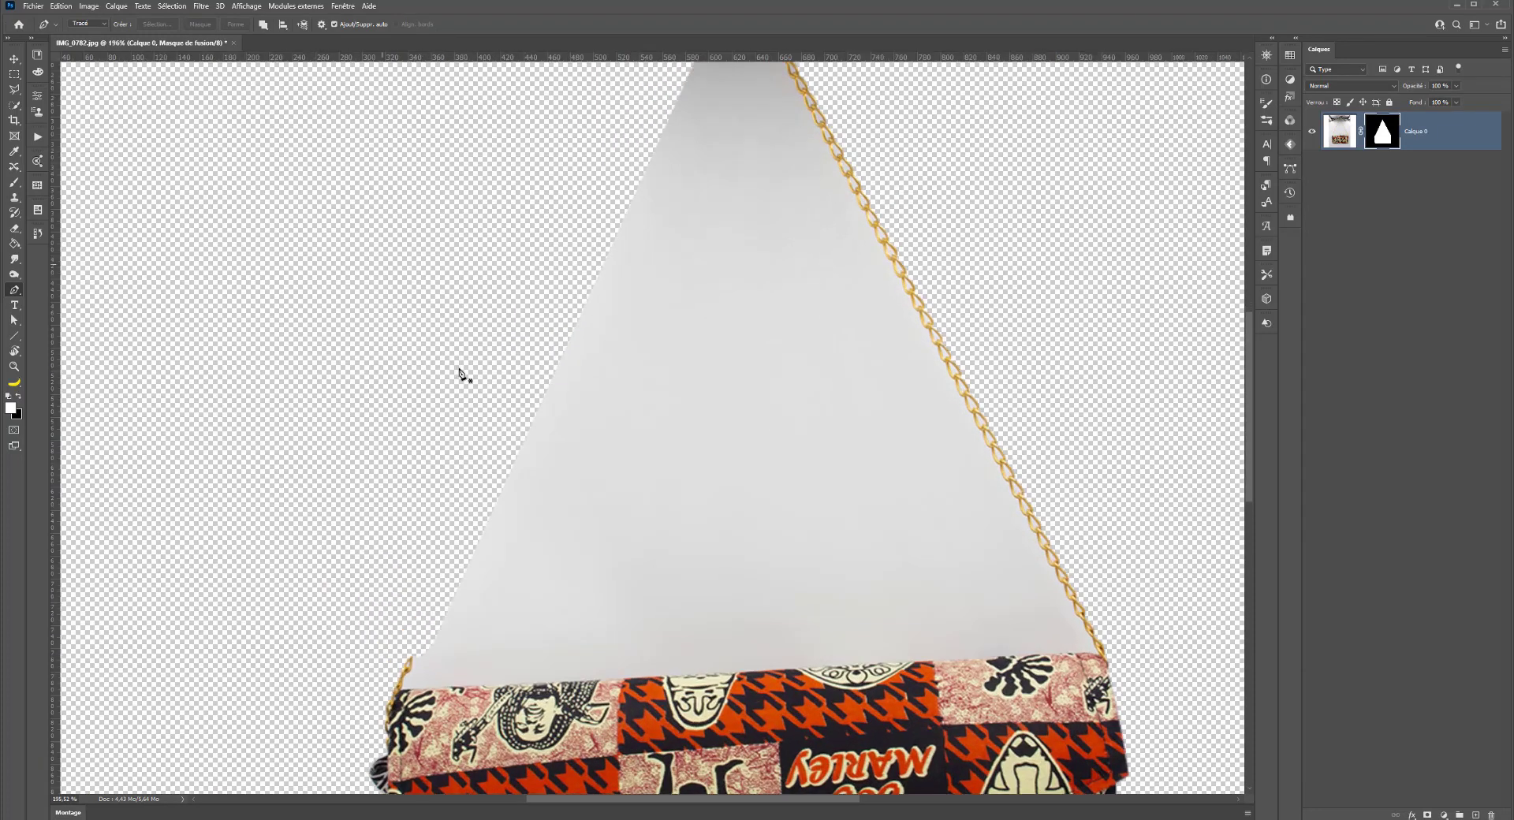
pyautogui.scroll(-3, 490, 382)
pyautogui.scroll(3, 622, 405)
pyautogui.scroll(-2, 551, 486)
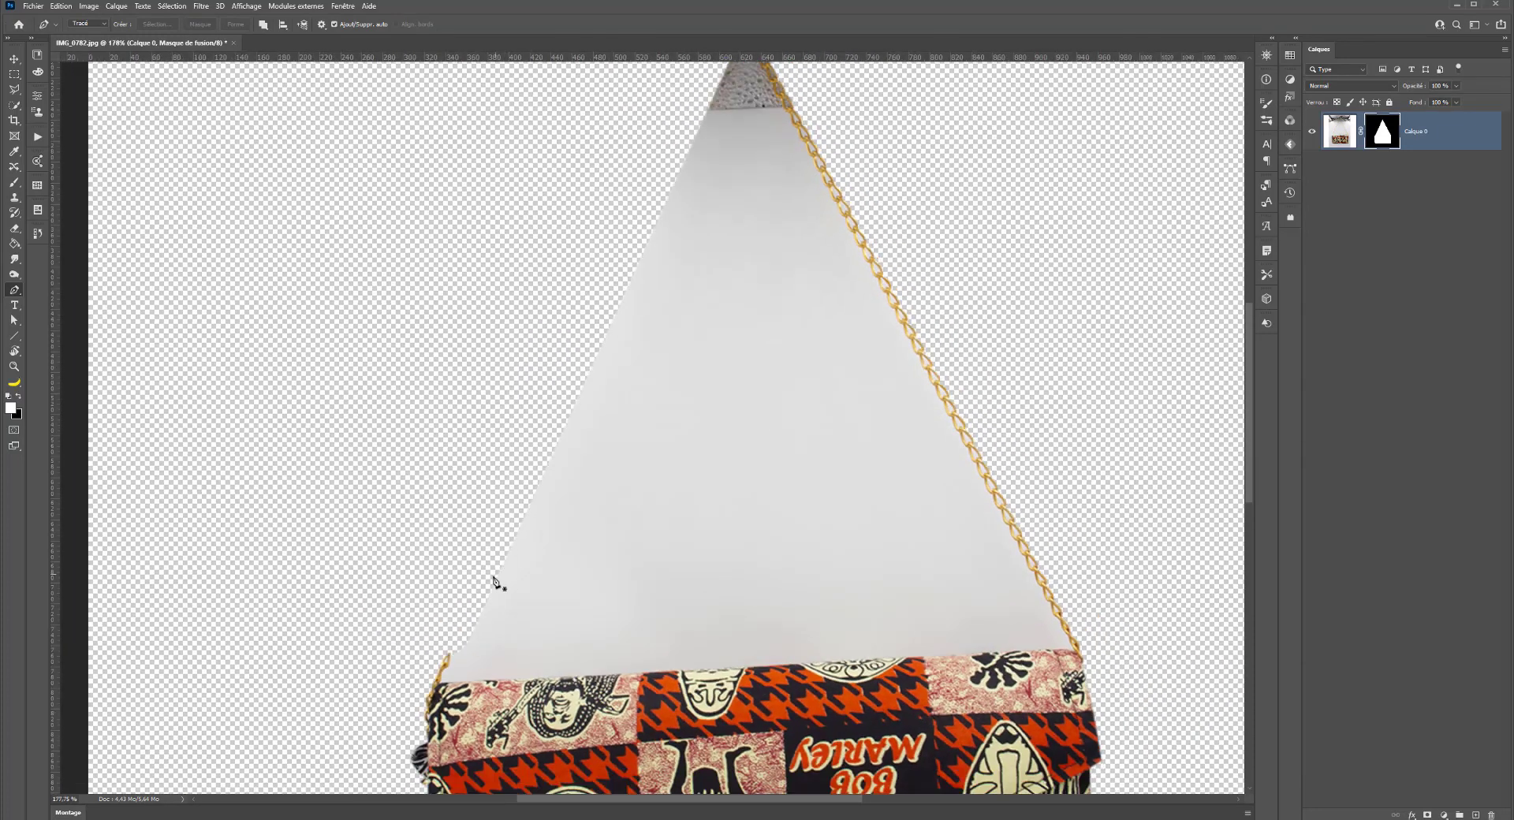
pyautogui.scroll(5, 394, 602)
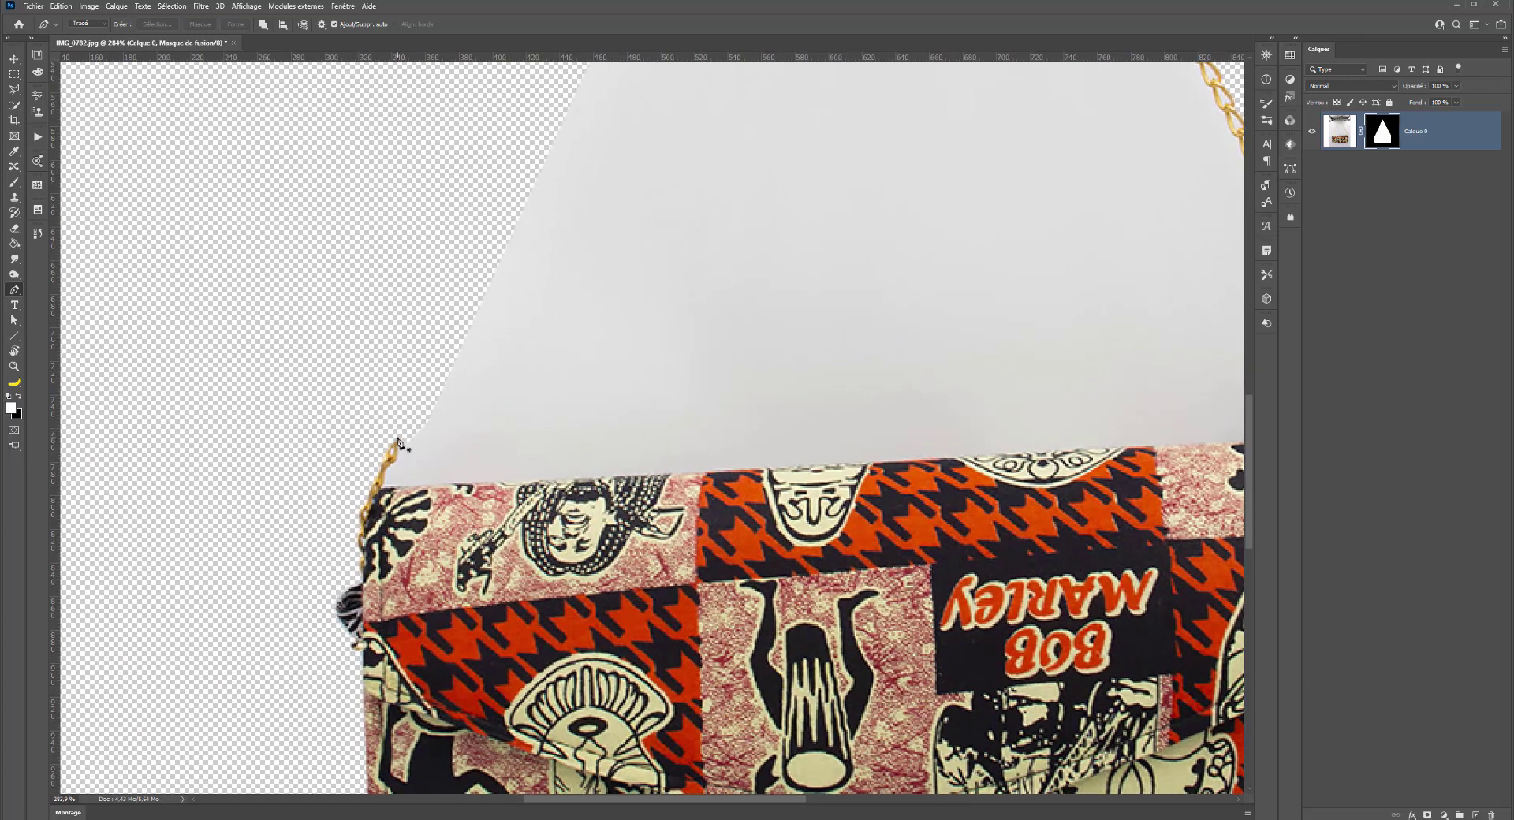
pyautogui.click(398, 440)
pyautogui.scroll(-4, 394, 472)
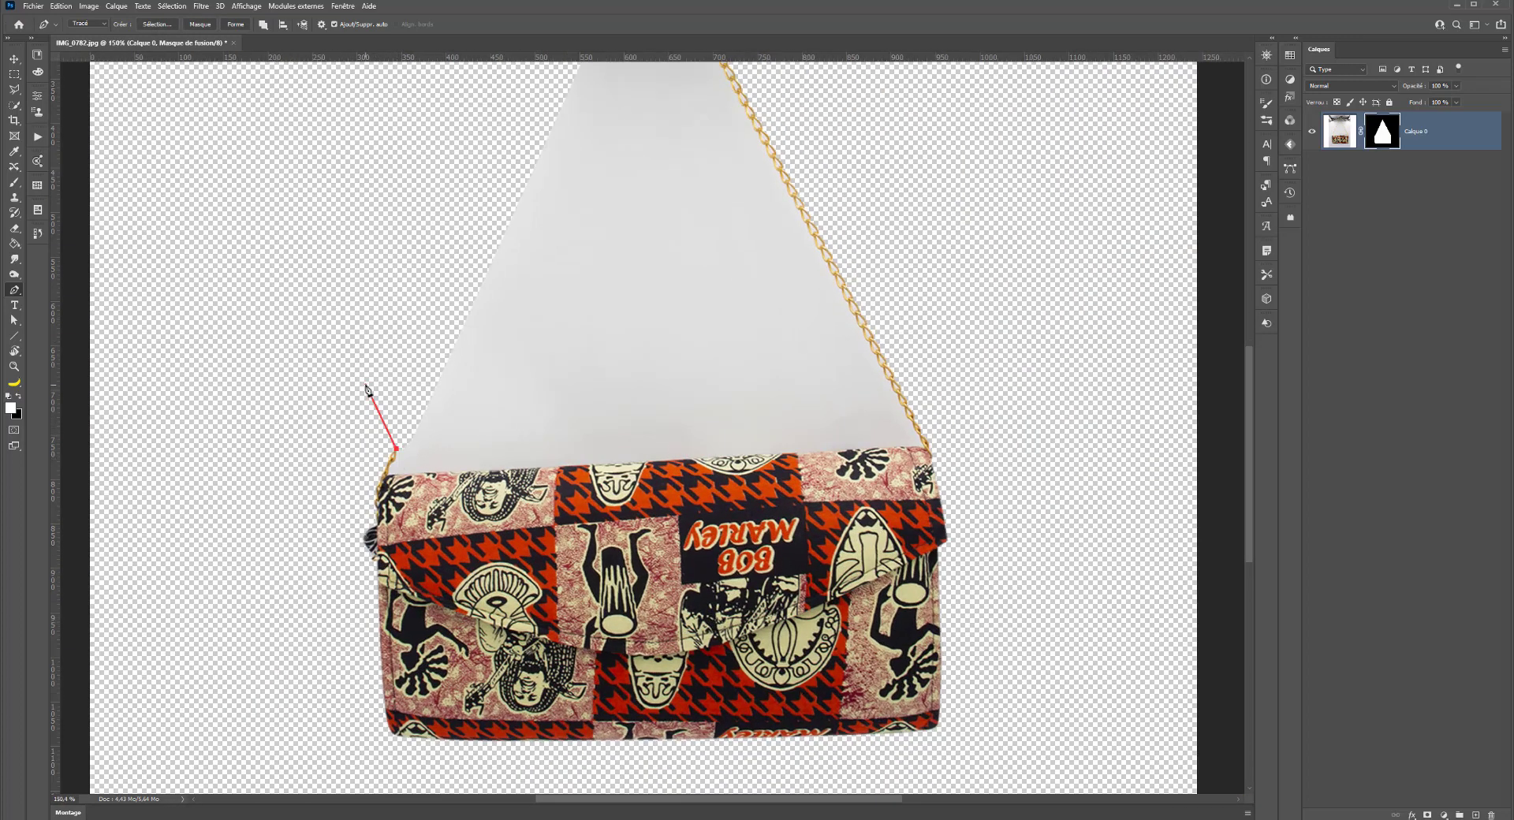
pyautogui.scroll(2, 395, 321)
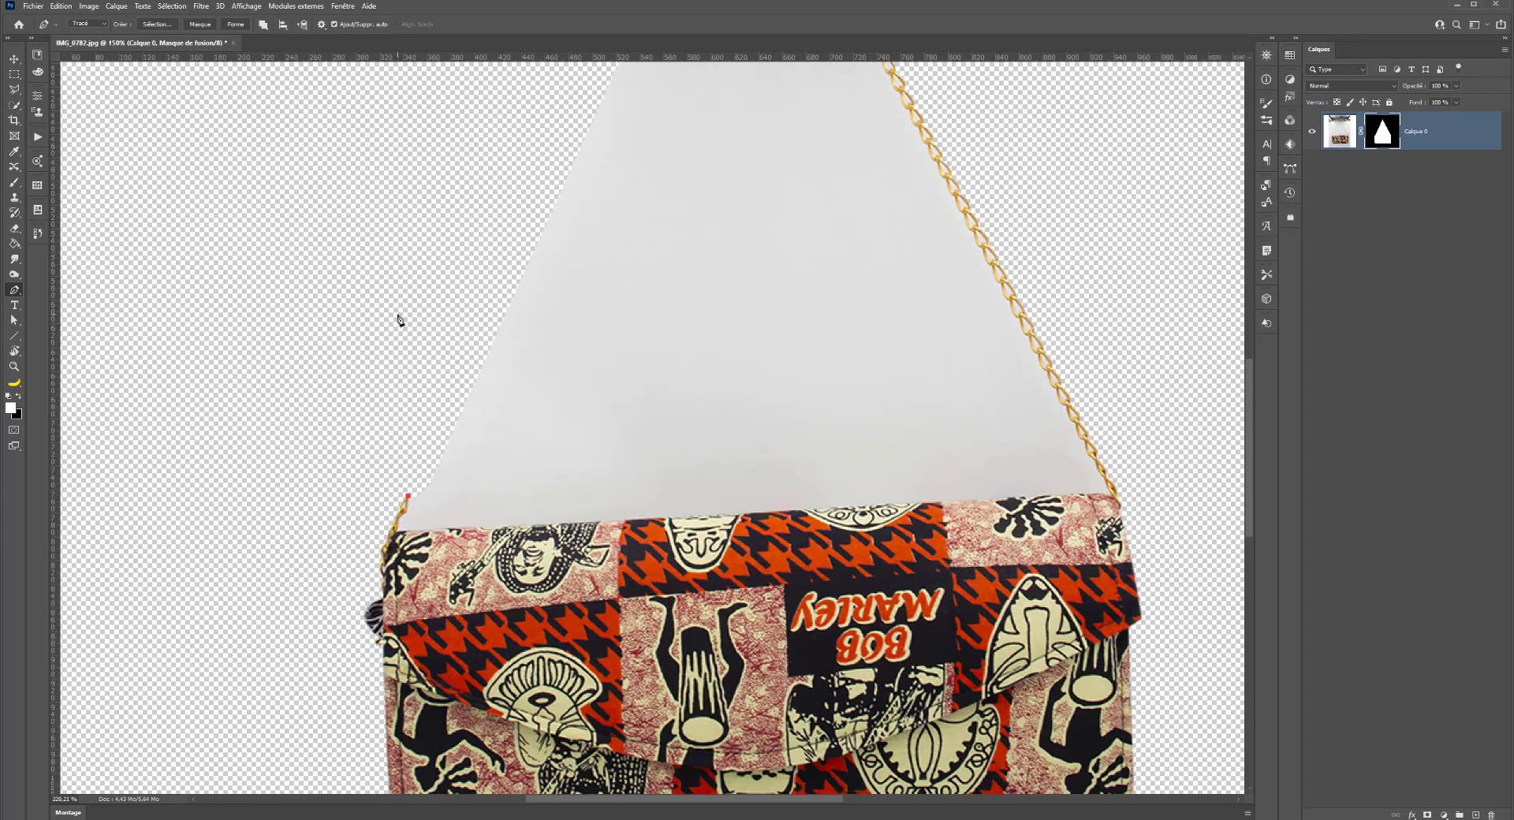
pyautogui.scroll(-4, 410, 315)
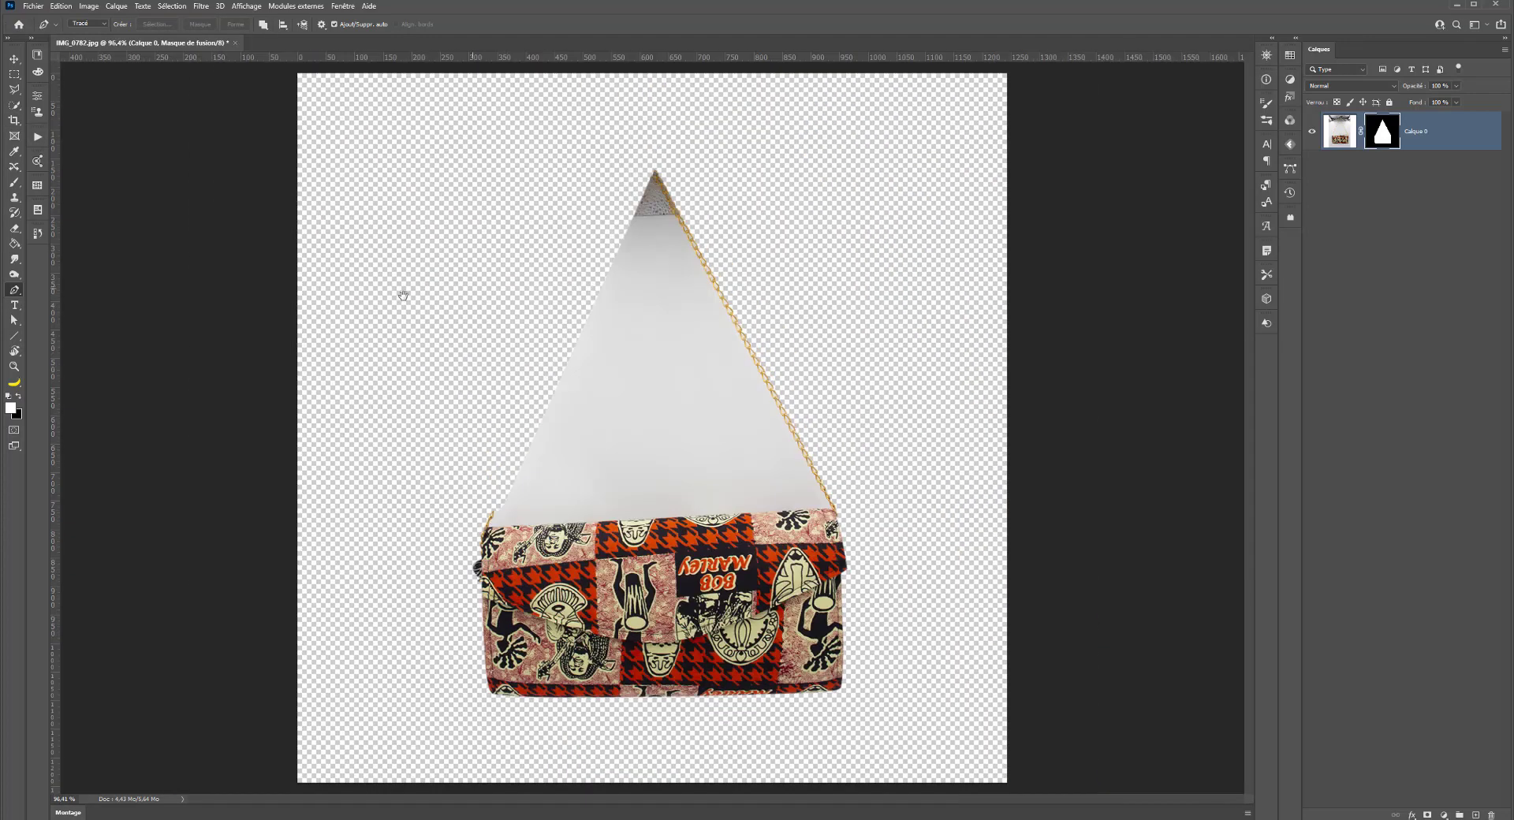
# Step: Try to select the grey backdrop inside the strap triangle with the Quick Selection tool, on the mask and on the layer image
pyautogui.click(14, 106)
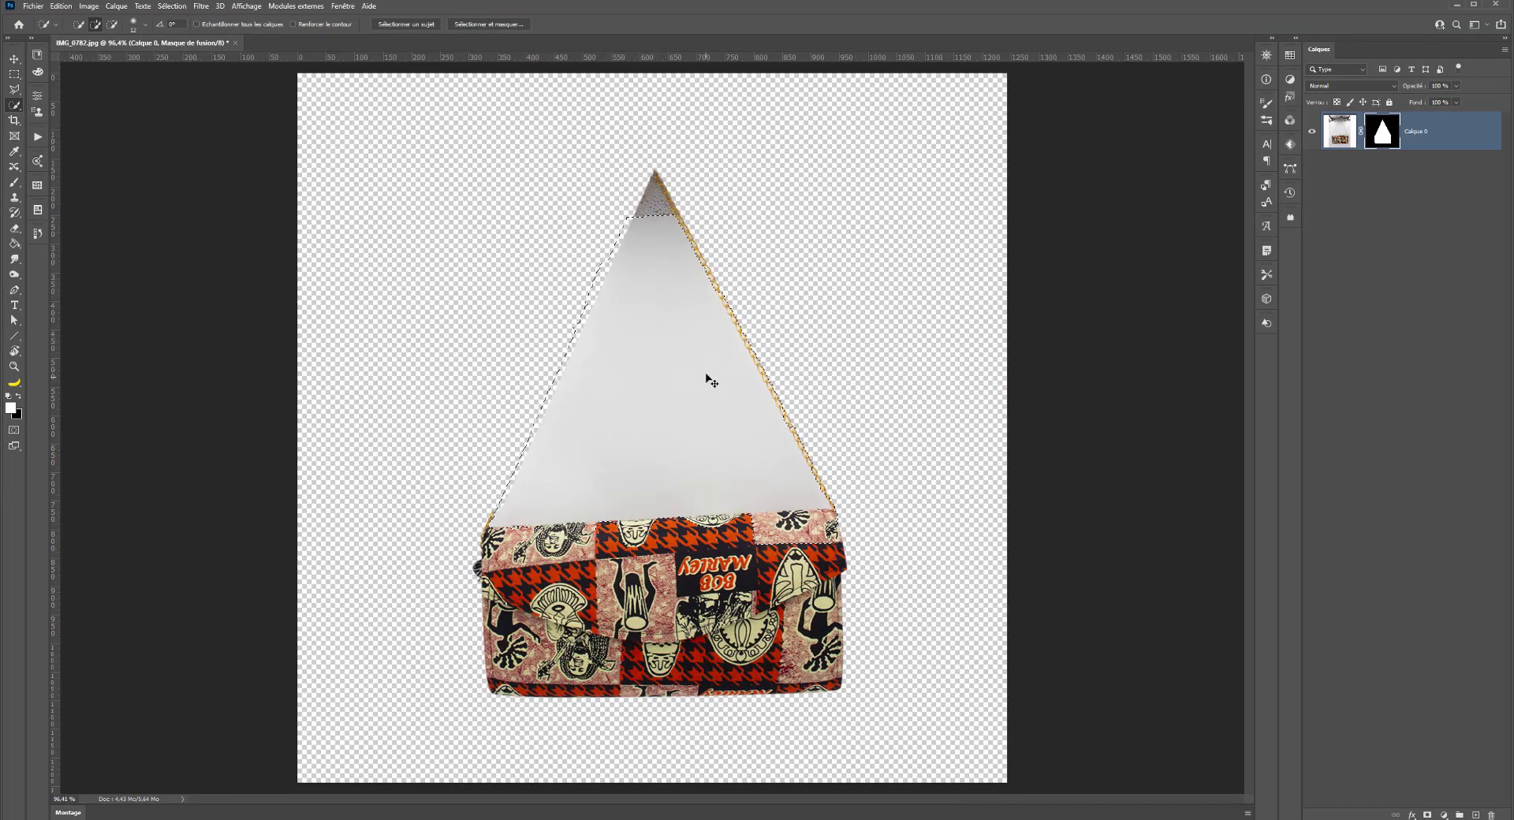
pyautogui.scroll(1, 676, 434)
pyautogui.scroll(1, 676, 434)
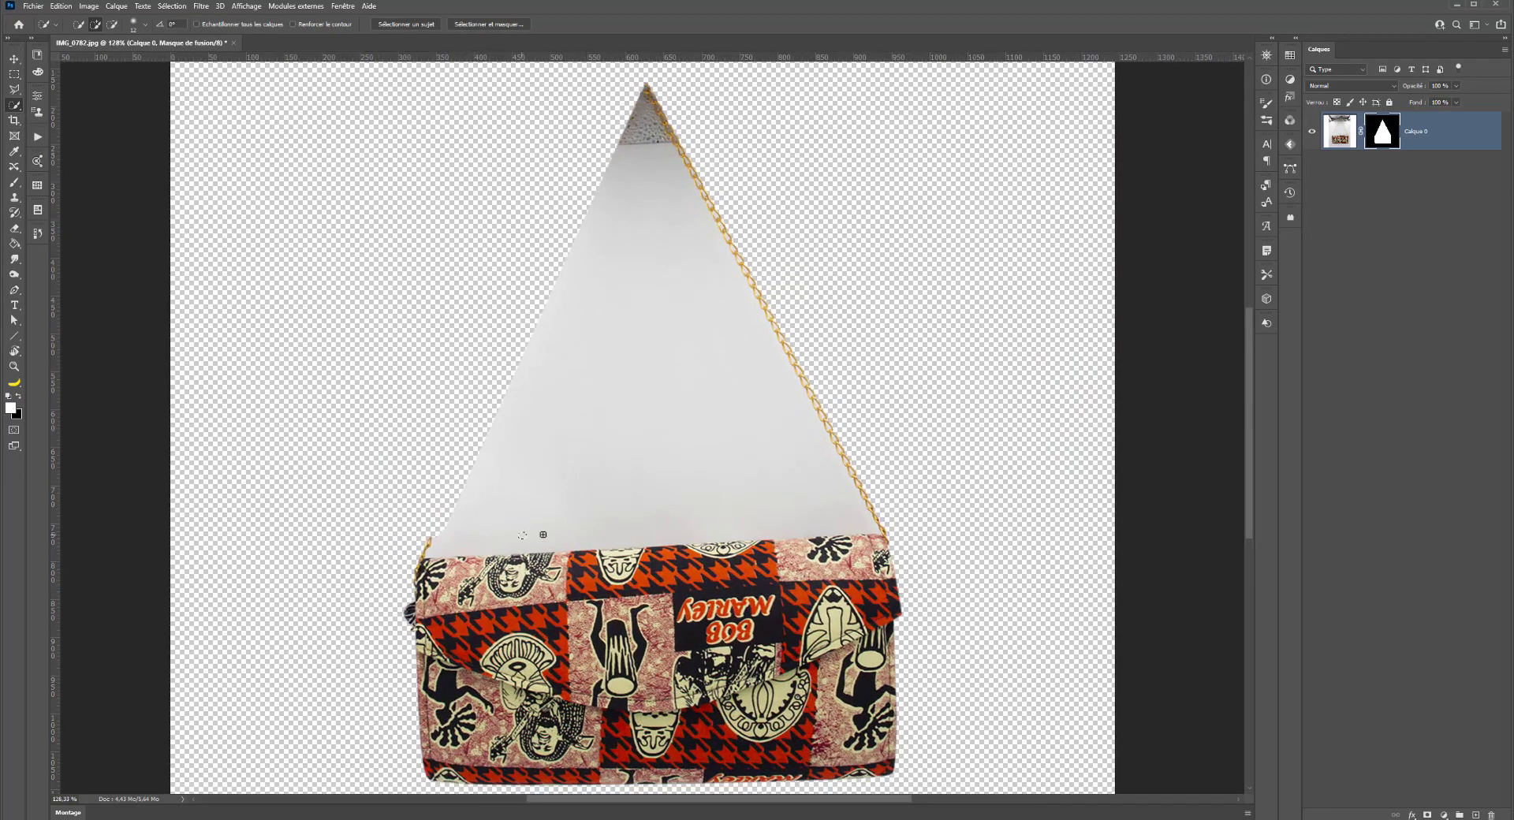
pyautogui.moveTo(522, 536); pyautogui.dragTo(572, 530)
pyautogui.hotkey('ctrl', 'd')
pyautogui.click(1339, 131)
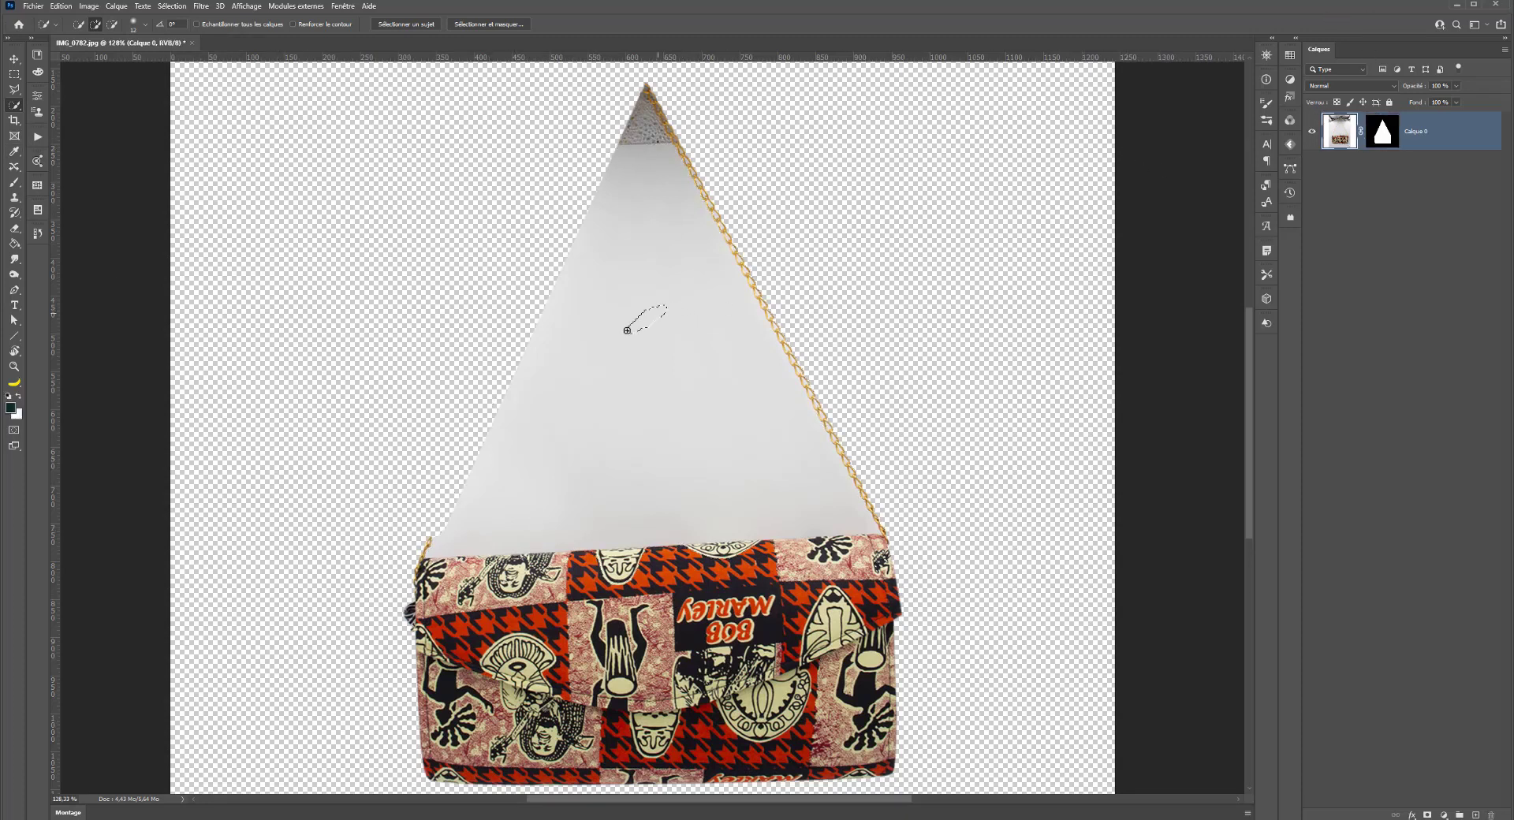
pyautogui.moveTo(625, 328)
pyautogui.mouseDown()
pyautogui.moveTo(616, 383)
pyautogui.moveTo(662, 433)
pyautogui.mouseUp()
pyautogui.moveTo(829, 566); pyautogui.dragTo(862, 565)
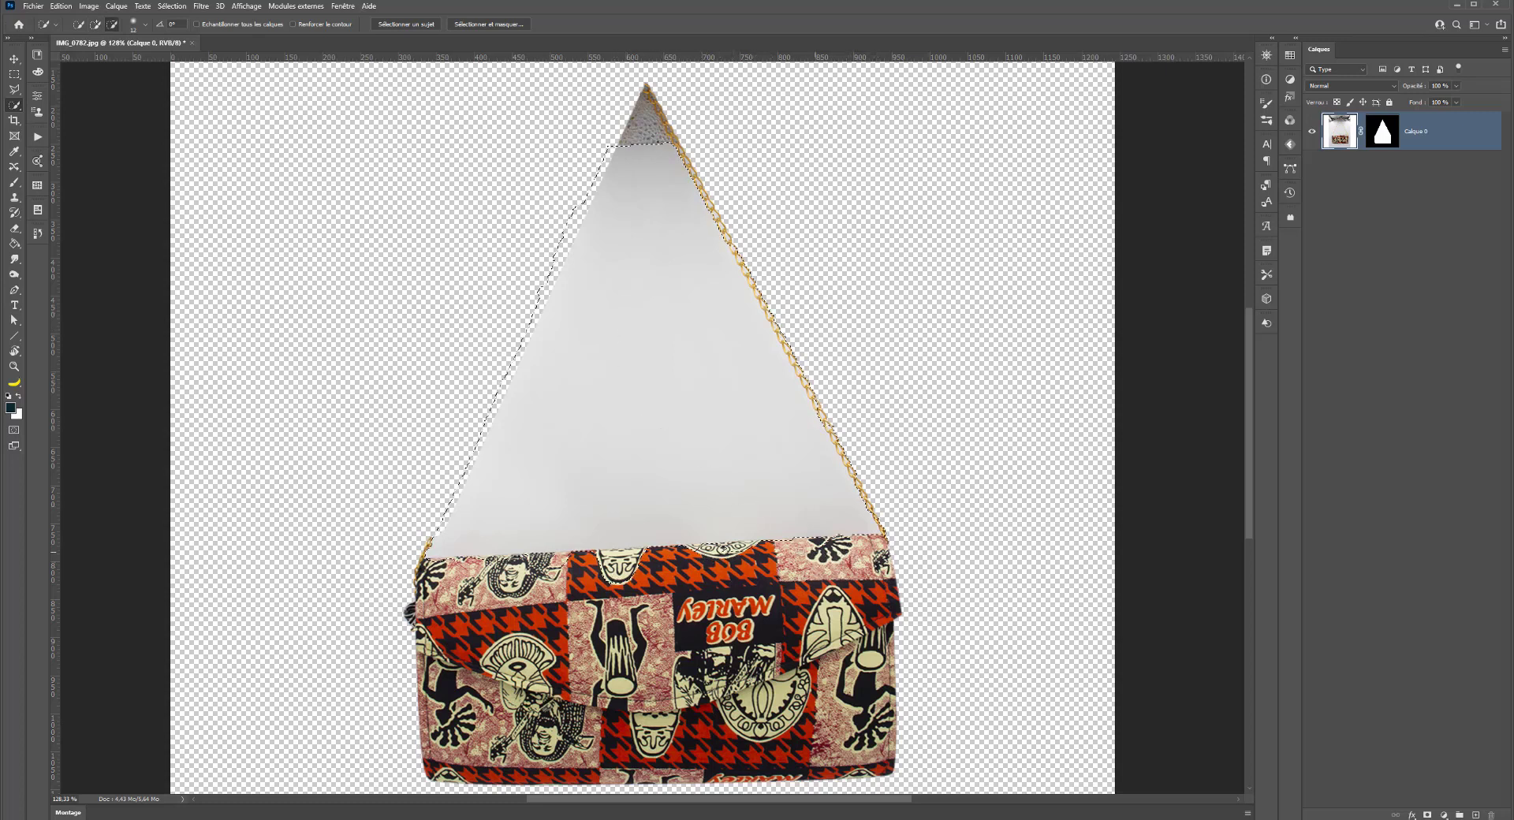
pyautogui.hotkey('ctrl', 'd')
# Step: Start a Pen path at the tip of the left chain stub and trace its inner edge down to the bag
pyautogui.click(15, 289)
pyautogui.scroll(1, 252, 434)
pyautogui.scroll(3, 351, 502)
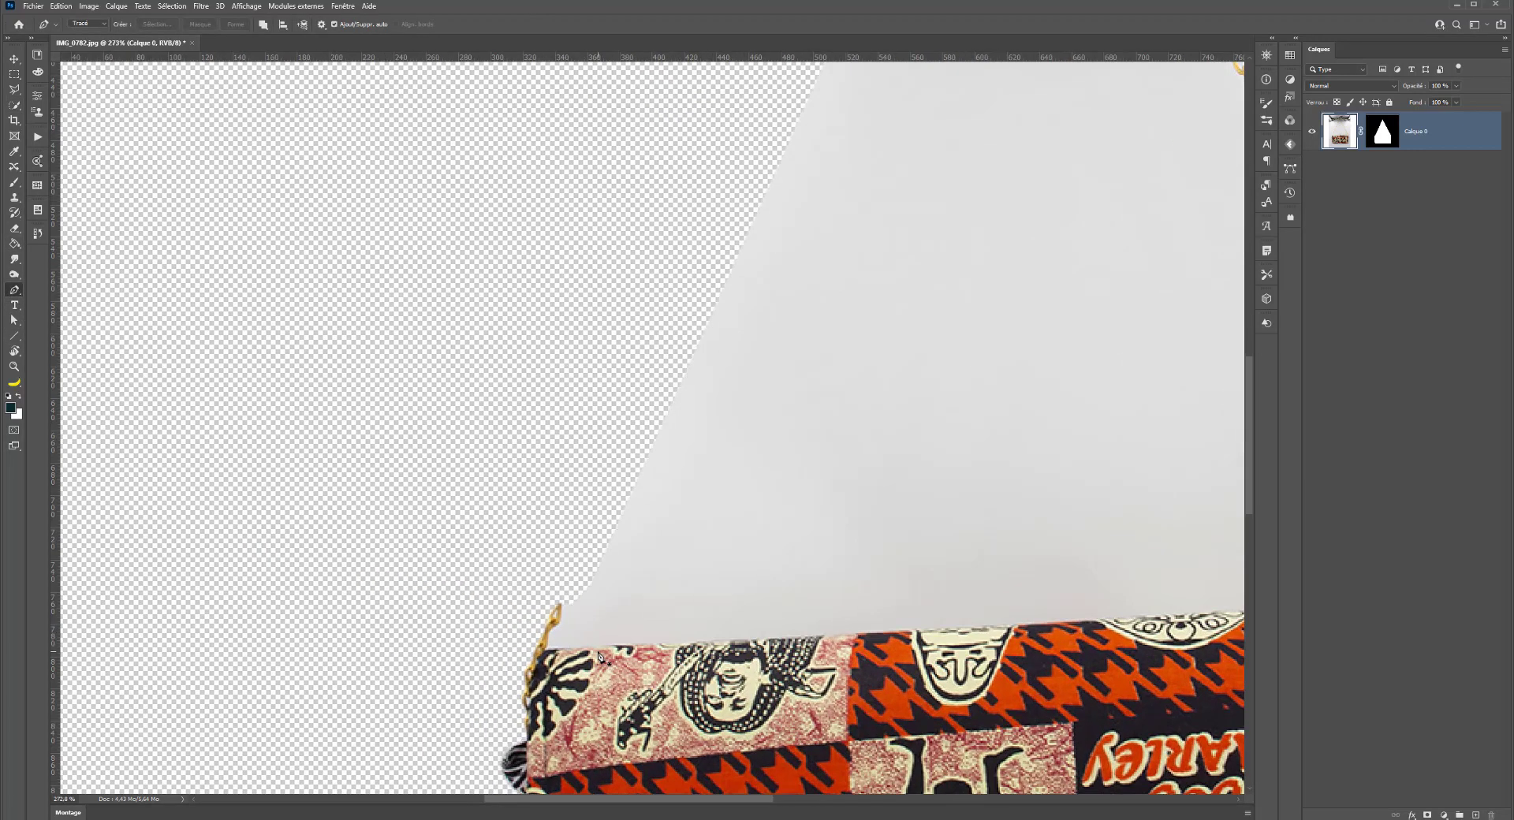
pyautogui.click(559, 601)
pyautogui.moveTo(550, 633); pyautogui.dragTo(550, 635)
# Step: Continue the path along the bag's top edge to the base of the right chain, ending in a corner anchor
pyautogui.moveTo(913, 649); pyautogui.dragTo(465, 619)
pyautogui.click(484, 598)
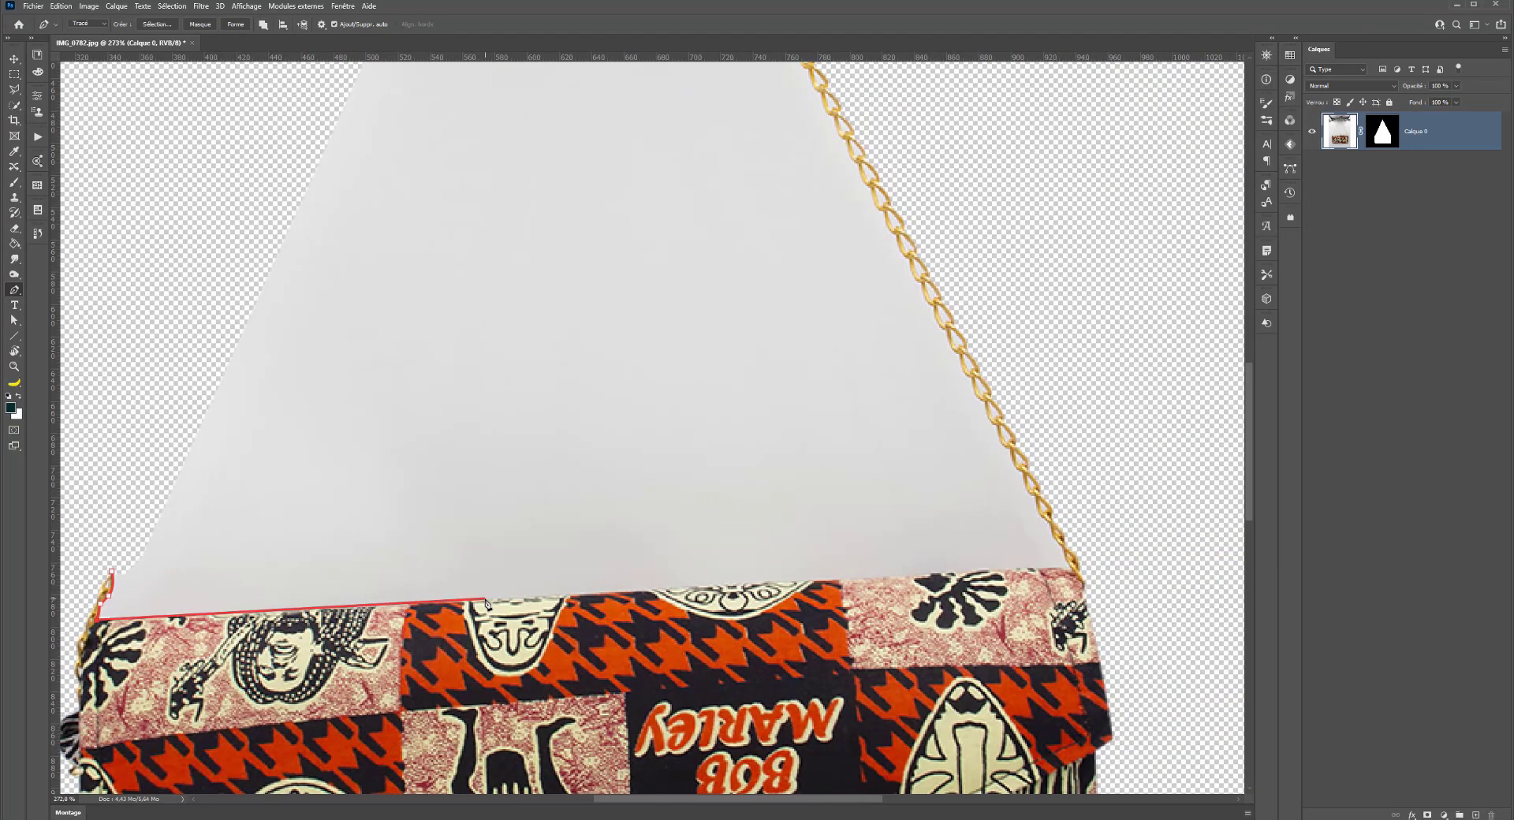
pyautogui.click(866, 580)
pyautogui.click(1070, 569)
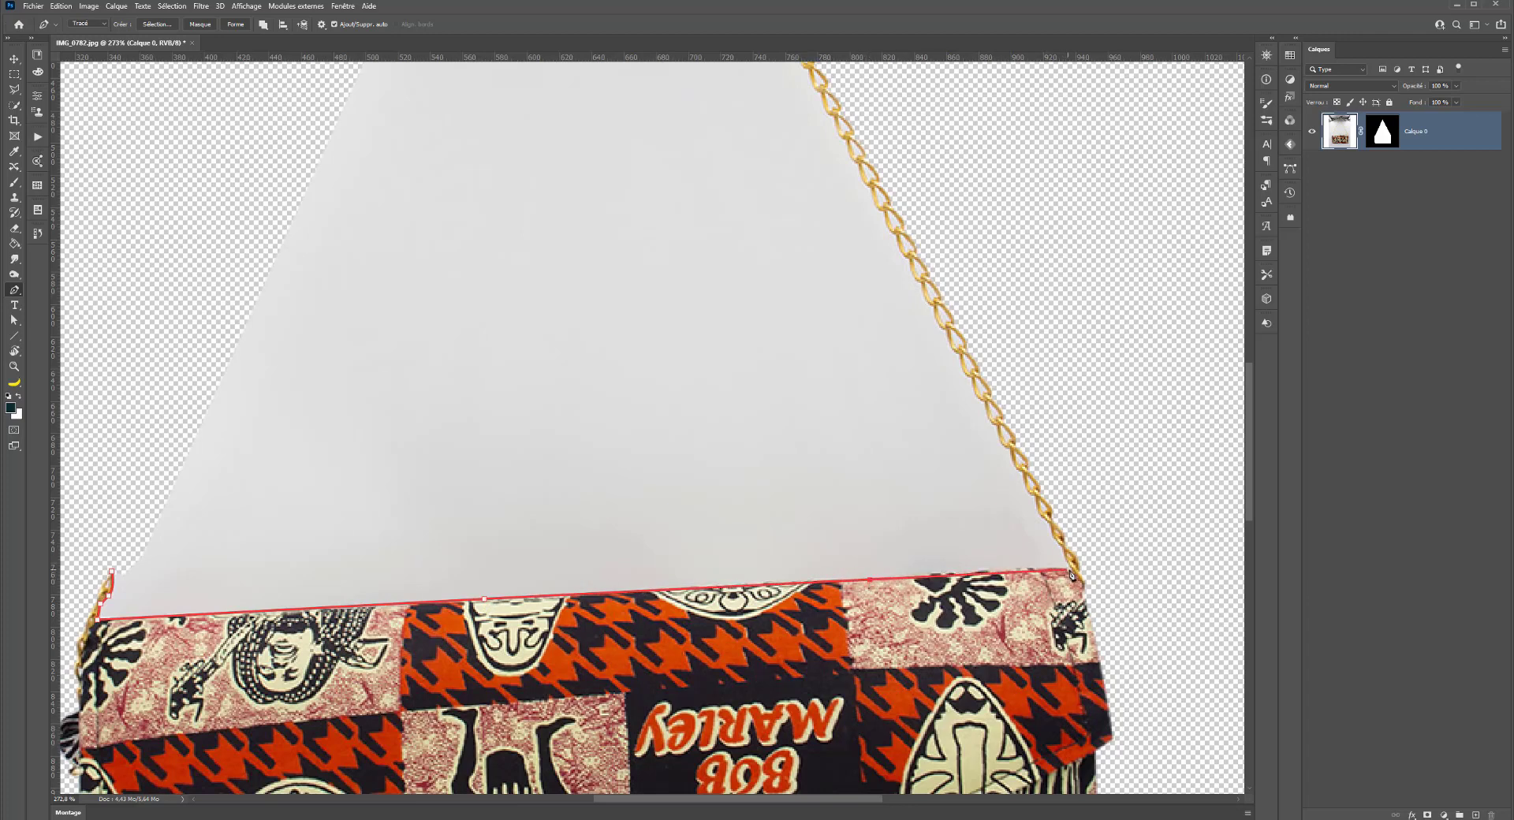
pyautogui.moveTo(1072, 576); pyautogui.dragTo(1104, 587)
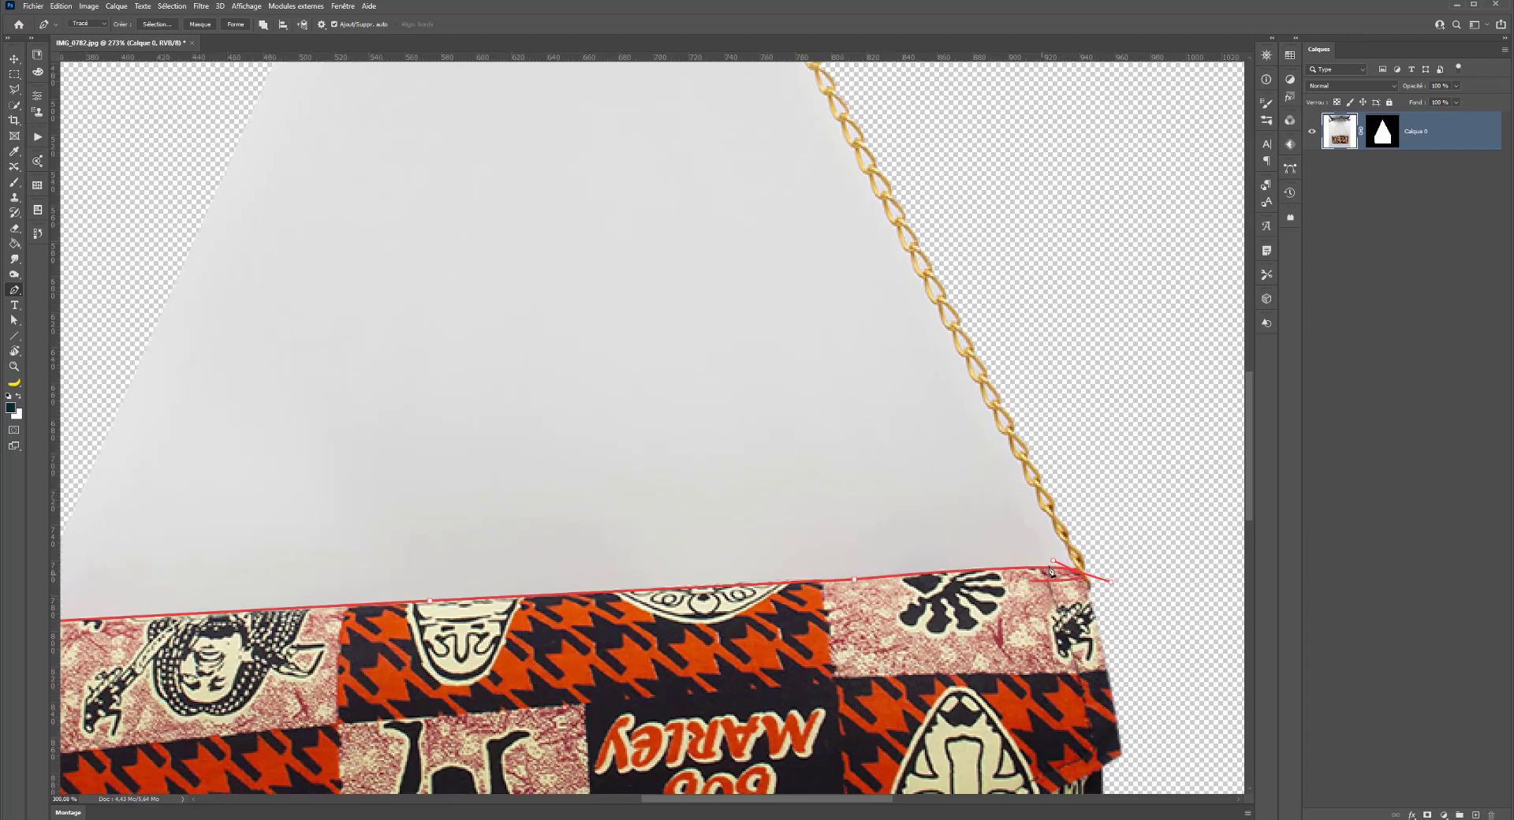
pyautogui.scroll(5, 1136, 566)
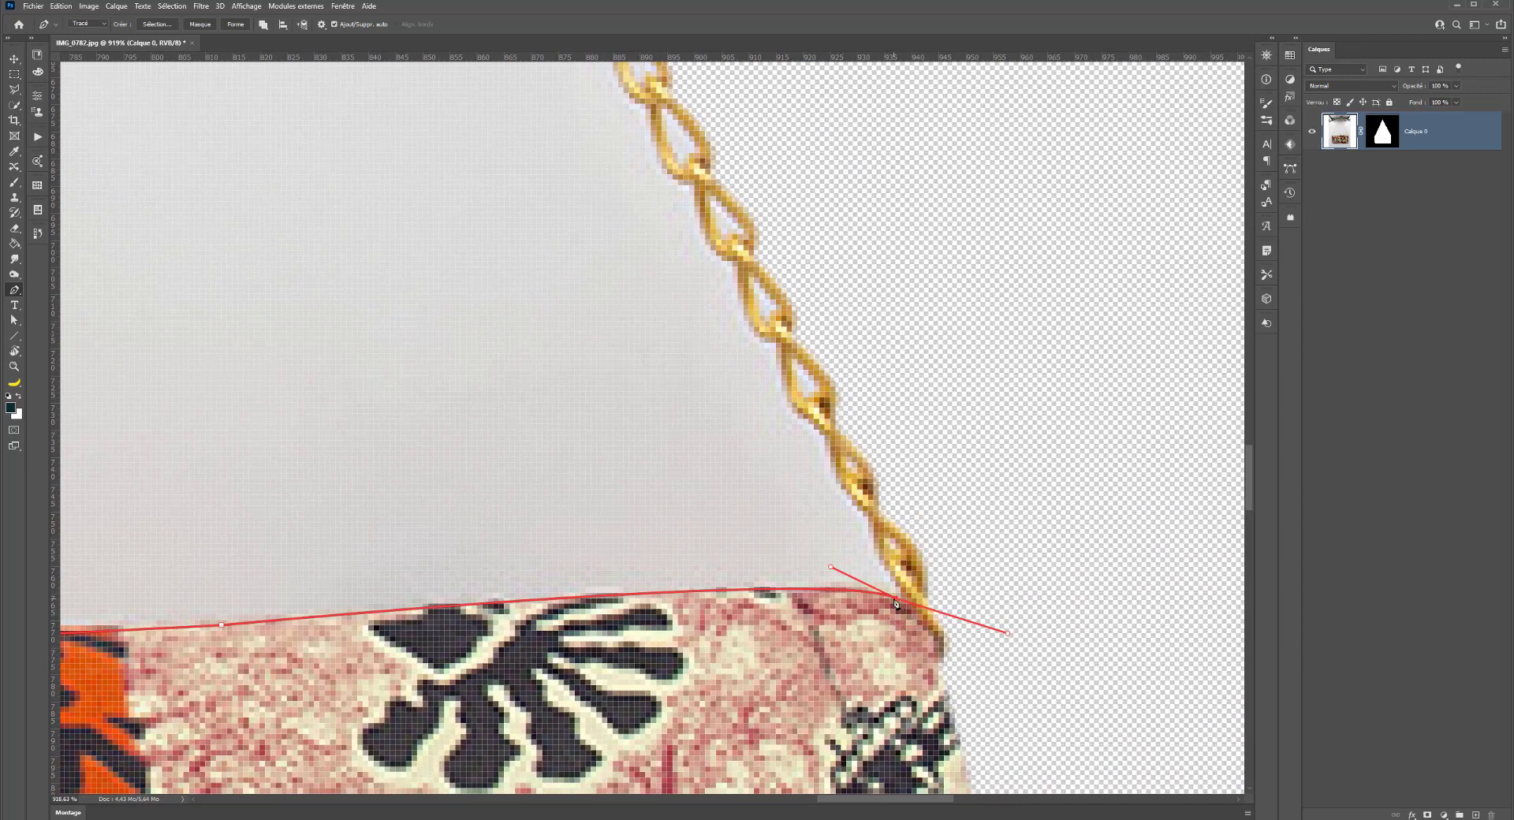
pyautogui.keyDown('alt'); pyautogui.click(901, 597); pyautogui.keyUp('alt')
# Step: Trace the inner edge of the right chain's lowest links with curved segments, redoing one misplaced anchor
pyautogui.moveTo(869, 522); pyautogui.dragTo(859, 502)
pyautogui.moveTo(826, 438); pyautogui.dragTo(917, 557)
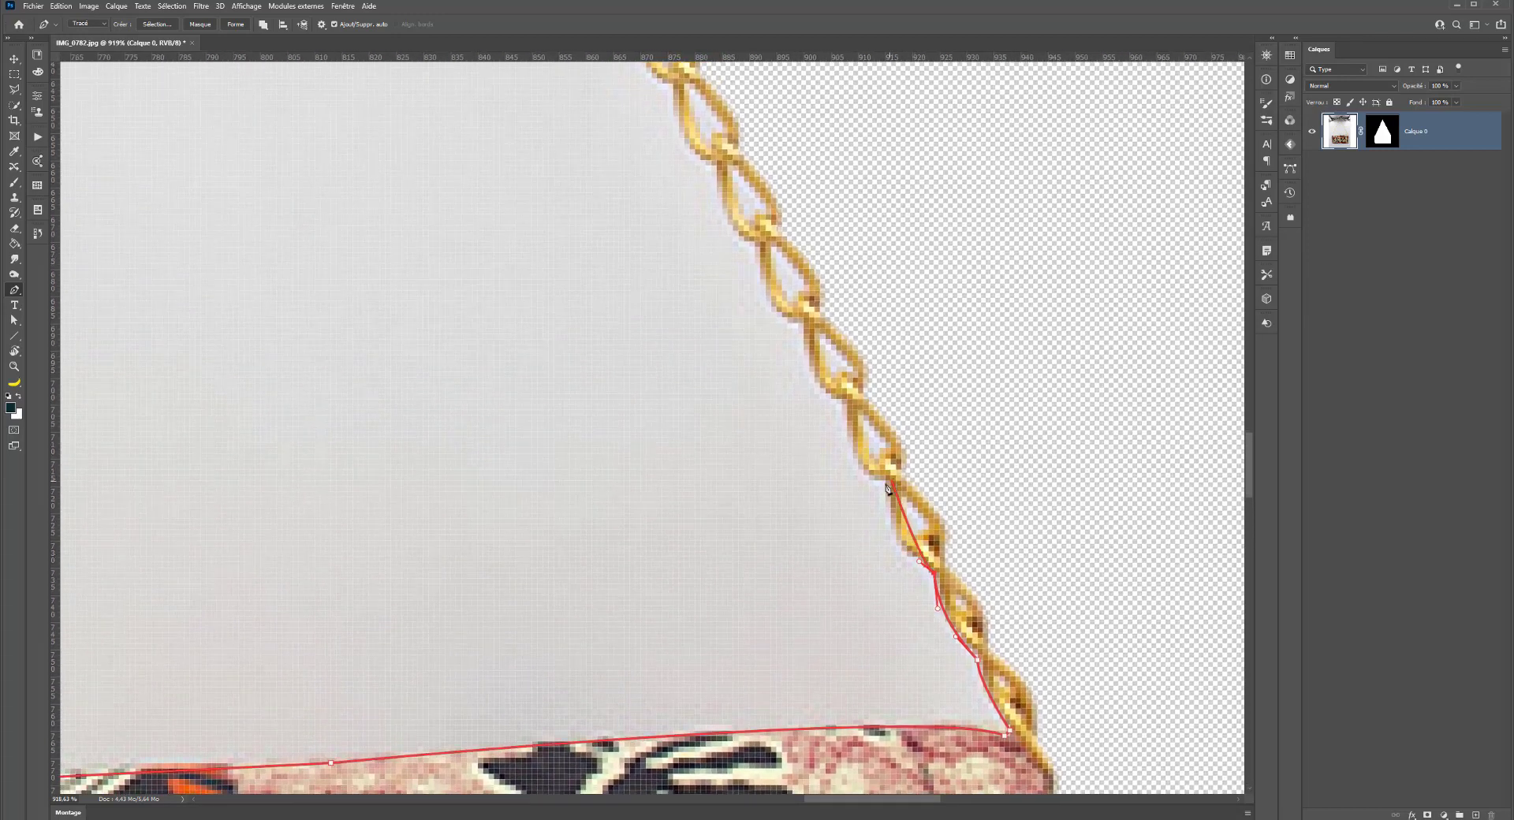
pyautogui.moveTo(885, 476)
pyautogui.mouseDown()
pyautogui.moveTo(876, 412)
pyautogui.moveTo(878, 483)
pyautogui.mouseUp()
pyautogui.moveTo(841, 400); pyautogui.dragTo(823, 332)
pyautogui.hotkey('ctrl', 'z')
pyautogui.moveTo(847, 420); pyautogui.dragTo(838, 357)
# Step: Continue the curved path link by link up the inner edge of the right chain's lower half
pyautogui.scroll(-6, 836, 355)
pyautogui.moveTo(832, 517); pyautogui.dragTo(819, 451)
pyautogui.moveTo(804, 470); pyautogui.dragTo(773, 401)
pyautogui.moveTo(744, 499); pyautogui.dragTo(737, 473)
pyautogui.moveTo(719, 453); pyautogui.dragTo(712, 426)
pyautogui.moveTo(694, 407)
pyautogui.mouseDown()
pyautogui.moveTo(693, 379)
pyautogui.moveTo(689, 441)
pyautogui.moveTo(685, 414)
pyautogui.mouseUp()
pyautogui.moveTo(665, 393); pyautogui.dragTo(661, 374)
pyautogui.moveTo(641, 349); pyautogui.dragTo(612, 282)
# Step: Extend the curved path link by link along the inner edge of the right chain's upper half
pyautogui.moveTo(594, 261); pyautogui.dragTo(700, 590)
pyautogui.moveTo(681, 576); pyautogui.dragTo(677, 540)
pyautogui.moveTo(660, 530); pyautogui.dragTo(655, 500)
pyautogui.moveTo(565, 348); pyautogui.dragTo(563, 319)
pyautogui.moveTo(565, 347); pyautogui.dragTo(804, 567)
pyautogui.moveTo(780, 521); pyautogui.dragTo(755, 448)
pyautogui.moveTo(735, 432); pyautogui.dragTo(731, 404)
pyautogui.moveTo(623, 468); pyautogui.dragTo(619, 440)
pyautogui.moveTo(600, 424); pyautogui.dragTo(597, 402)
# Step: Trace the inner edge of the right chain's last links and curve the path around the strap's apex
pyautogui.moveTo(594, 462)
pyautogui.mouseDown()
pyautogui.moveTo(597, 432)
pyautogui.moveTo(584, 458)
pyautogui.mouseUp()
pyautogui.moveTo(567, 421); pyautogui.dragTo(557, 418)
pyautogui.moveTo(545, 377); pyautogui.dragTo(535, 376)
pyautogui.moveTo(524, 335); pyautogui.dragTo(492, 289)
pyautogui.moveTo(491, 288); pyautogui.dragTo(507, 465)
pyautogui.moveTo(491, 418); pyautogui.dragTo(493, 401)
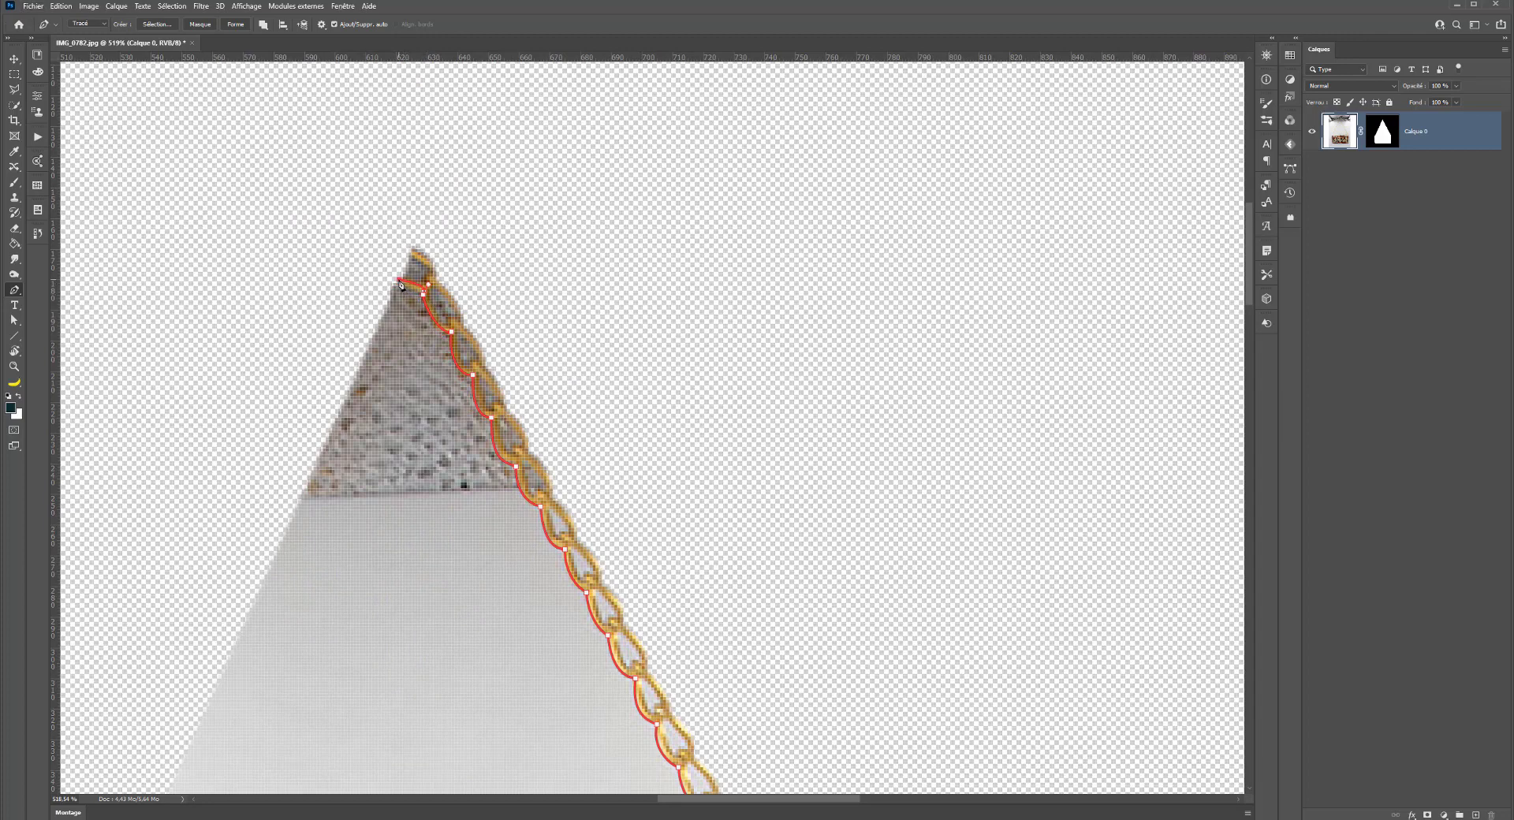
pyautogui.moveTo(401, 294); pyautogui.dragTo(398, 265)
pyautogui.moveTo(410, 252); pyautogui.dragTo(390, 243)
# Step: Bring the path down outside the grey triangle's left edge and close it at the left chain stub
pyautogui.scroll(-5, 300, 375)
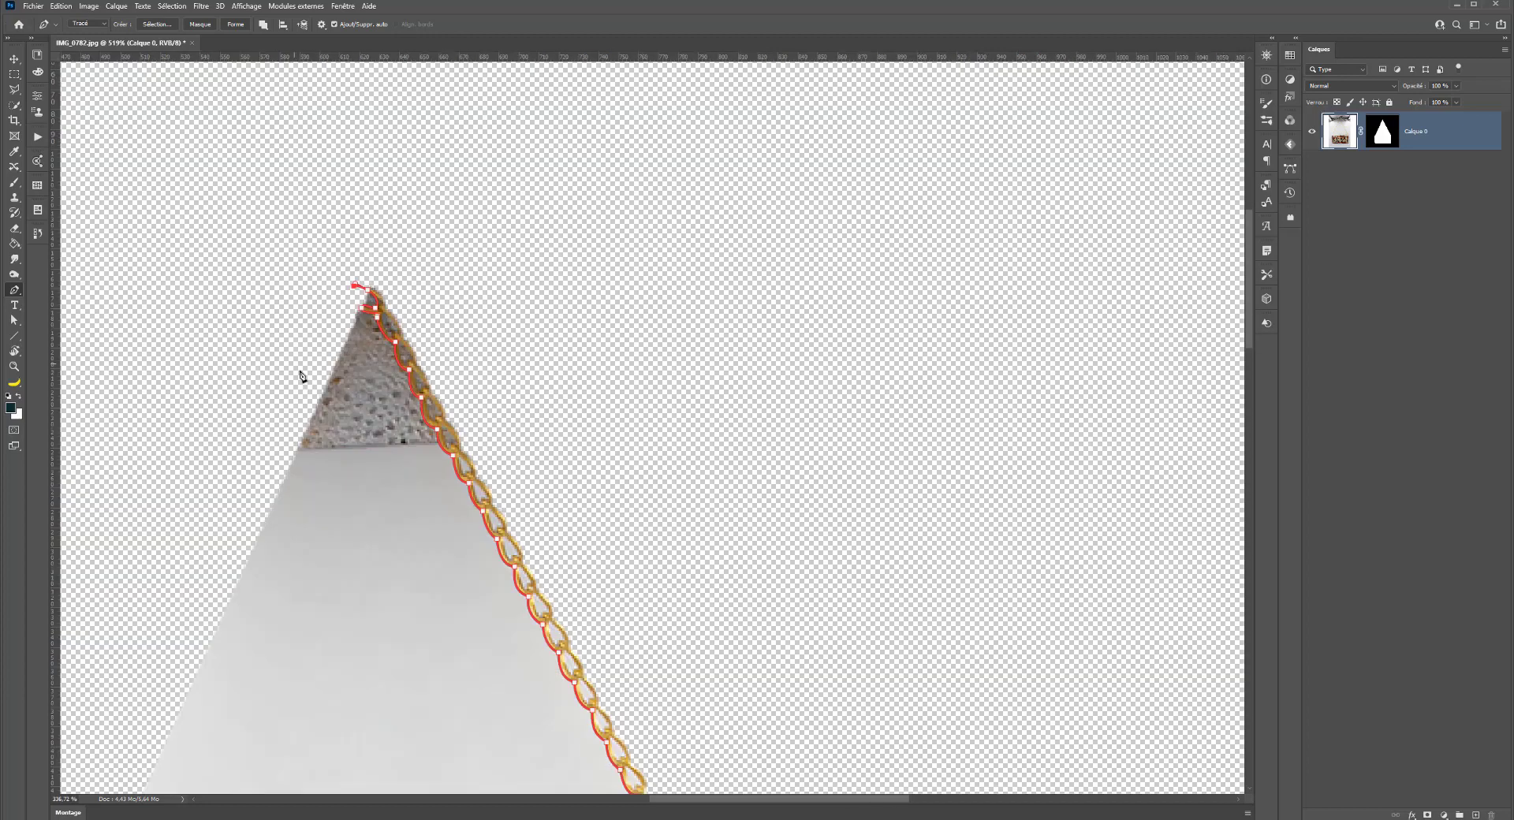
pyautogui.moveTo(279, 454); pyautogui.dragTo(519, 181)
pyautogui.moveTo(260, 718); pyautogui.dragTo(348, 383)
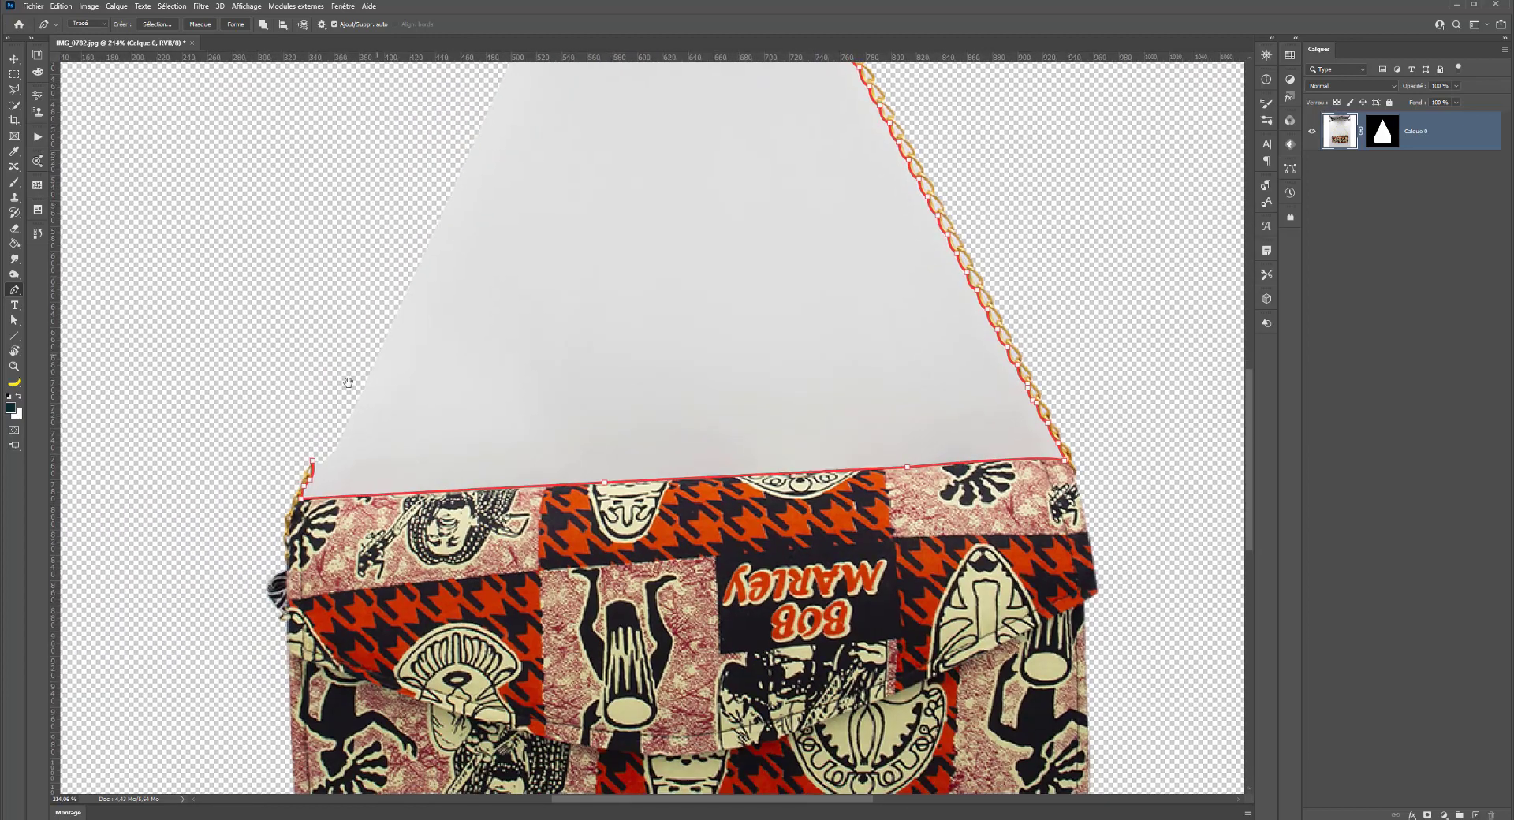
pyautogui.click(312, 472)
pyautogui.scroll(-5, 312, 473)
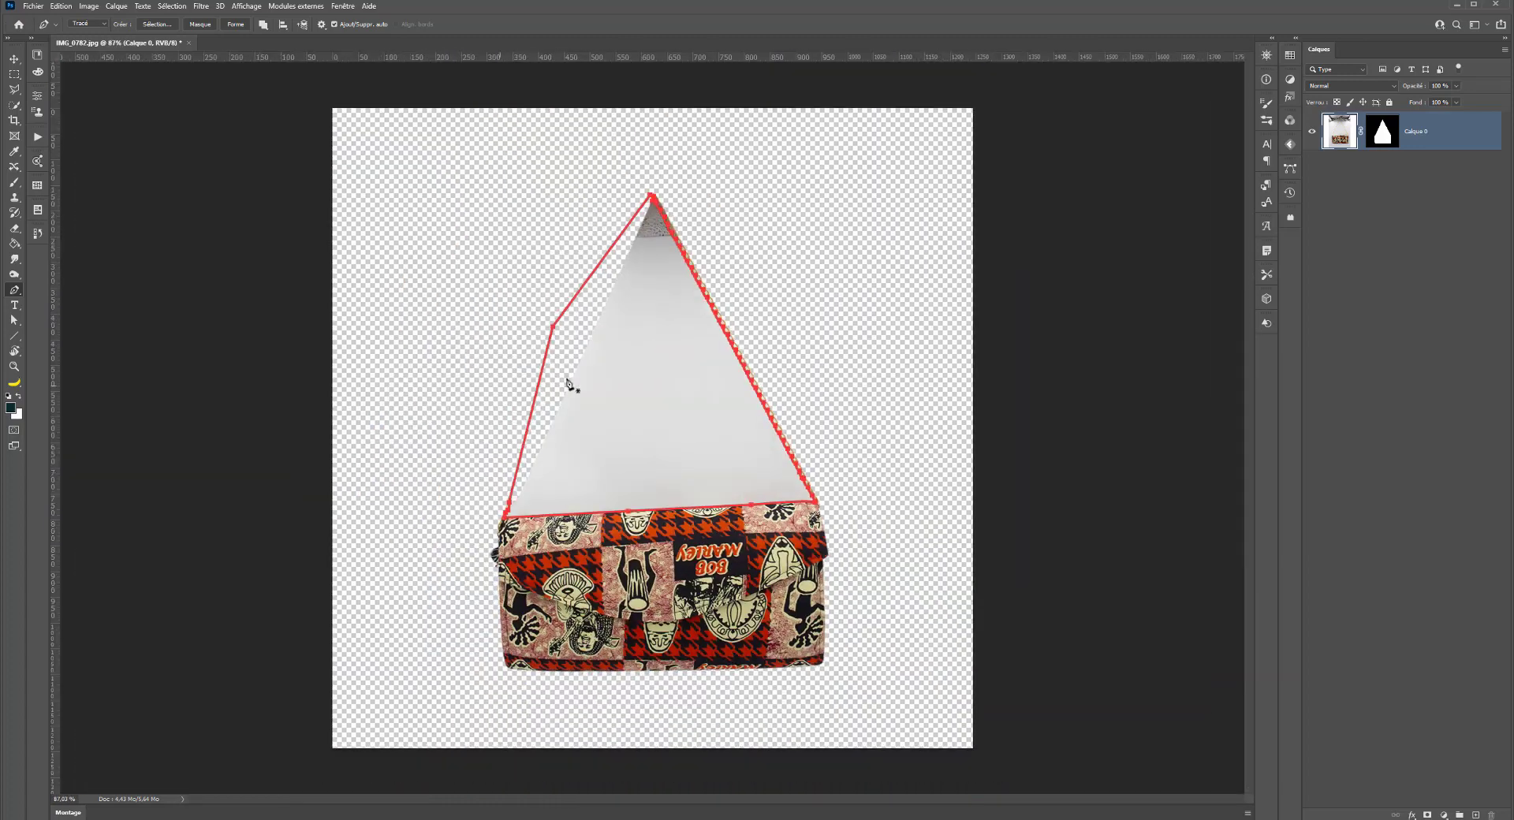
# Step: Convert the path to a selection with a 0.3-pixel feather, clear that area from the layer mask and deselect
pyautogui.rightClick(618, 384)
pyautogui.click(676, 430)
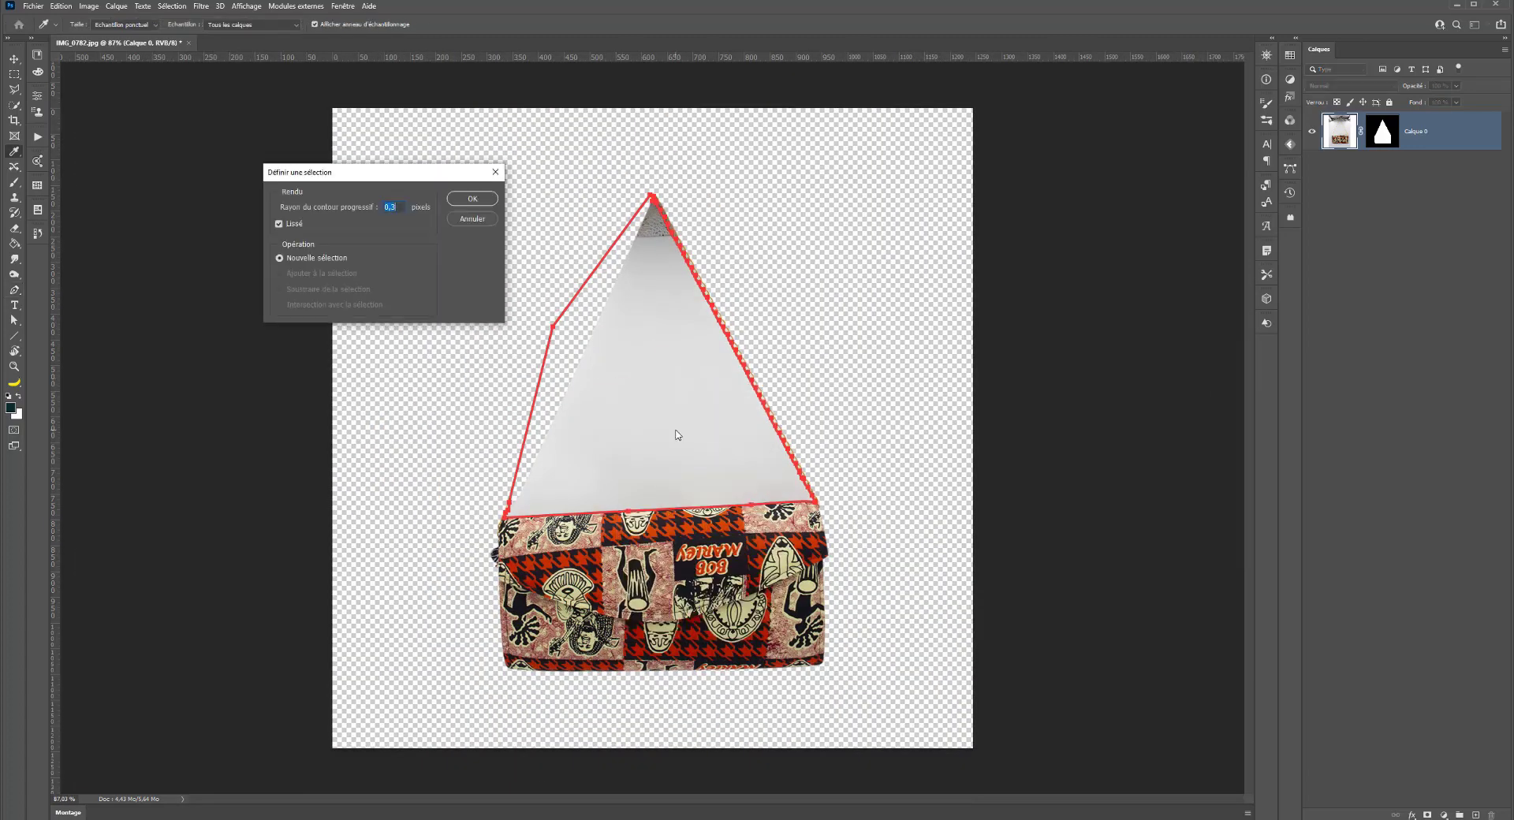
pyautogui.press('Return')
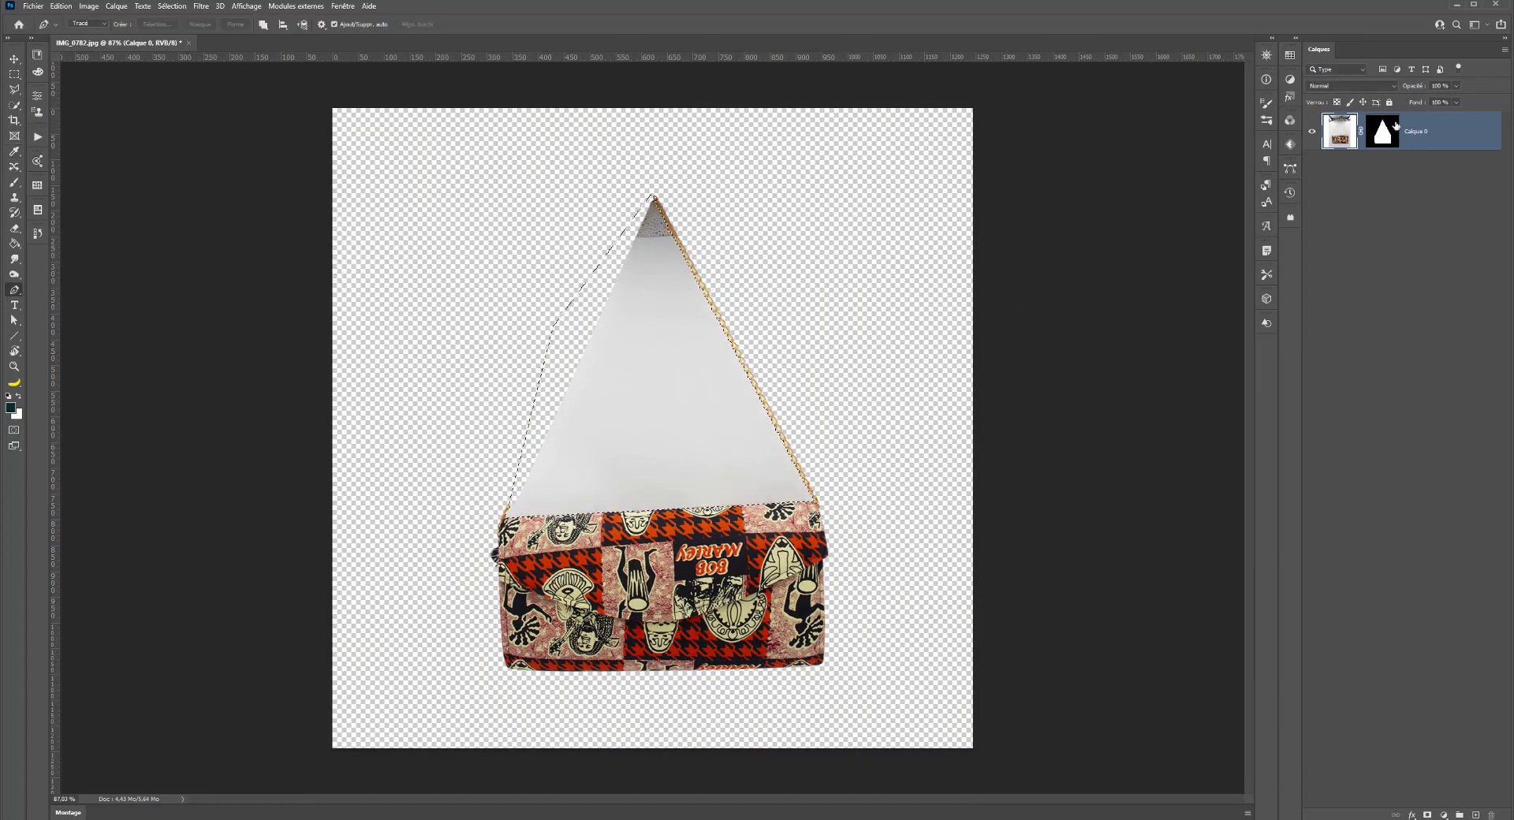
pyautogui.click(1392, 130)
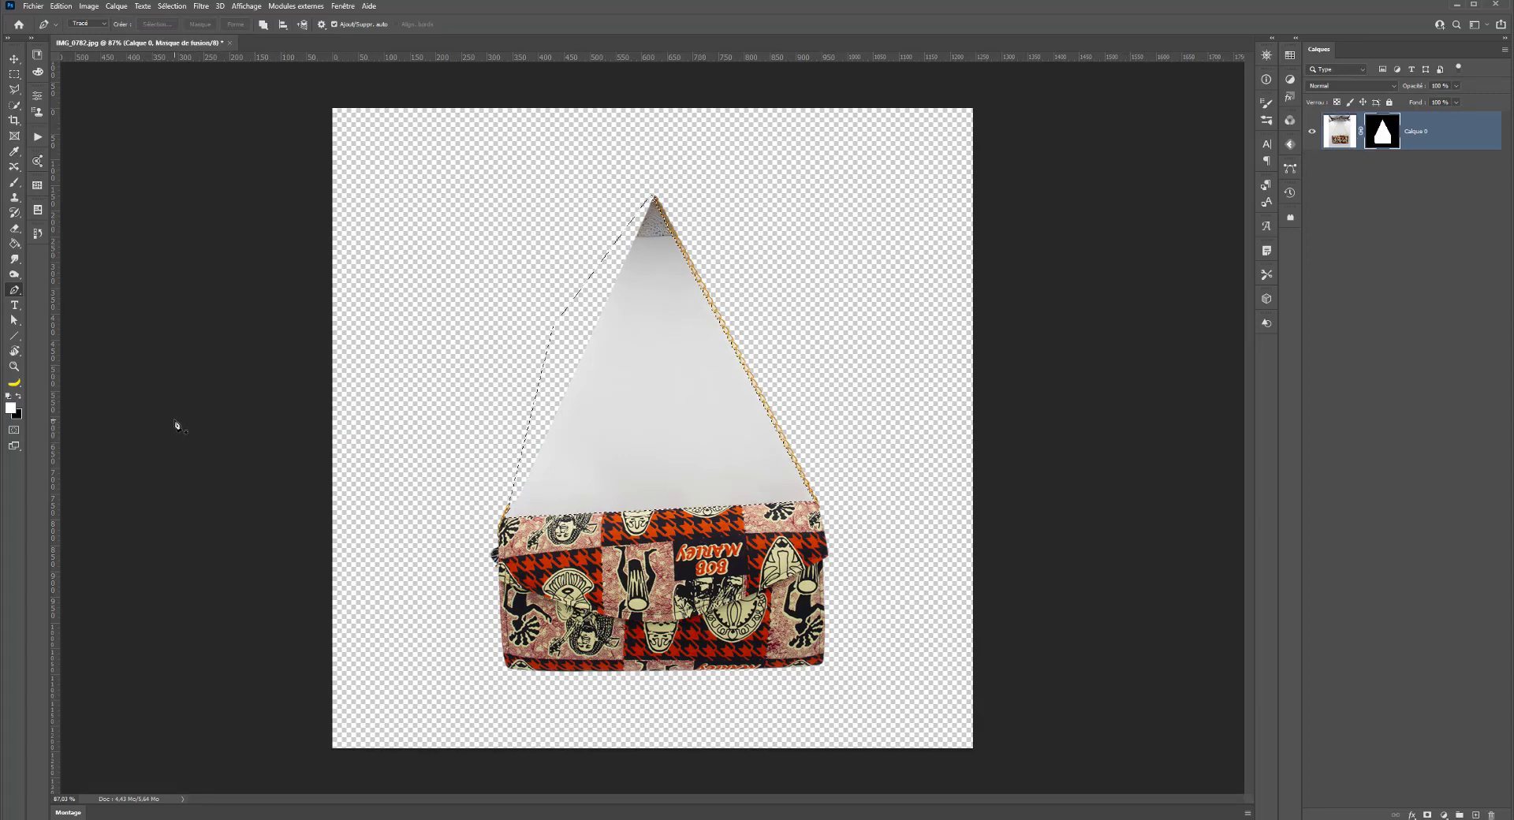
pyautogui.press('Delete')
pyautogui.click(14, 74)
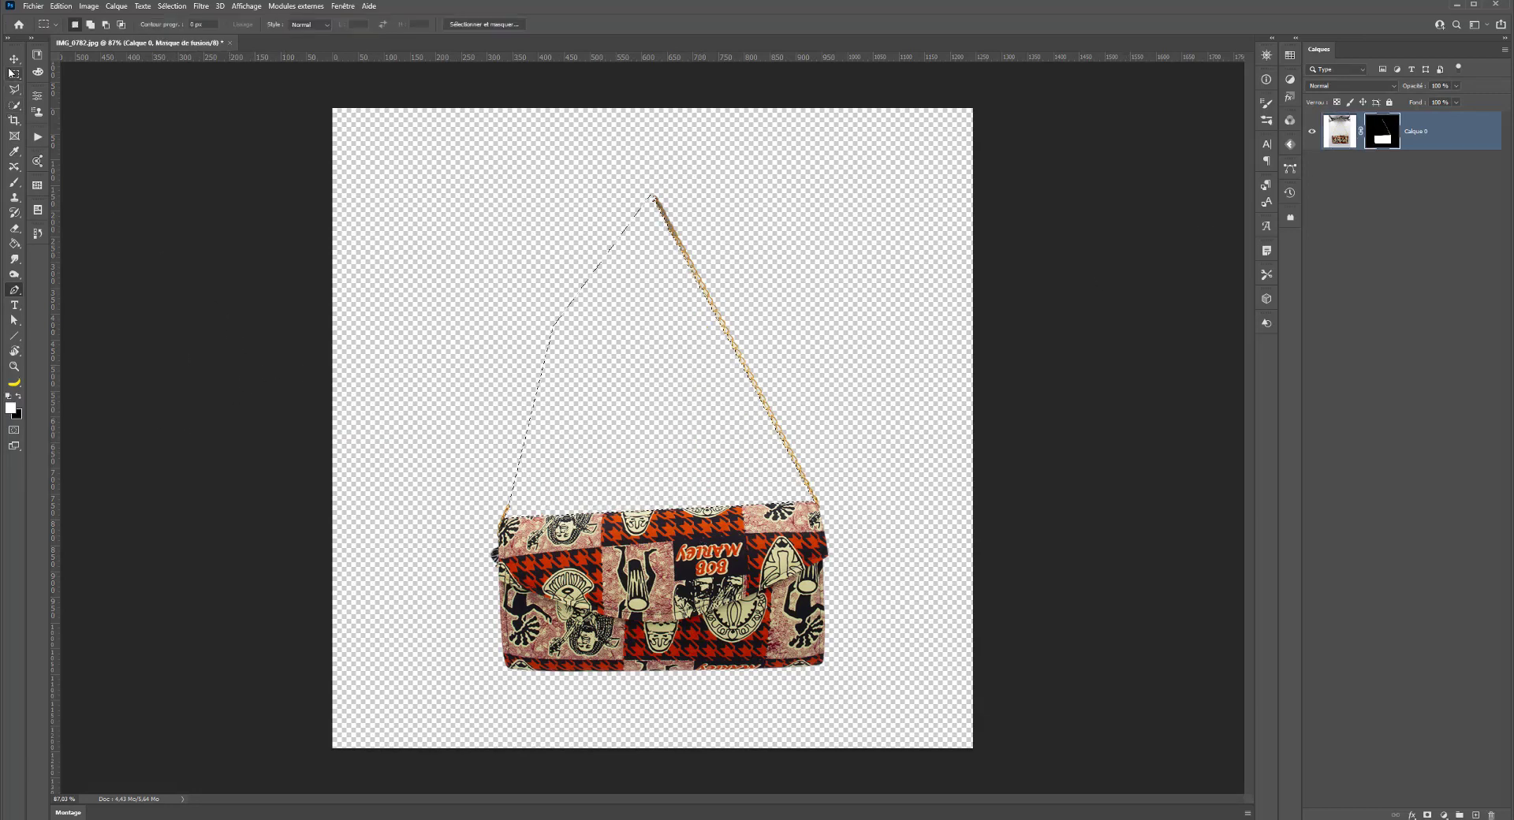
pyautogui.click(632, 458)
# Step: Add a new layer beneath the handbag layer and fill it with white using the Paint Bucket
pyautogui.click(1475, 815)
pyautogui.moveTo(1389, 139); pyautogui.dragTo(1388, 190)
pyautogui.press('g')
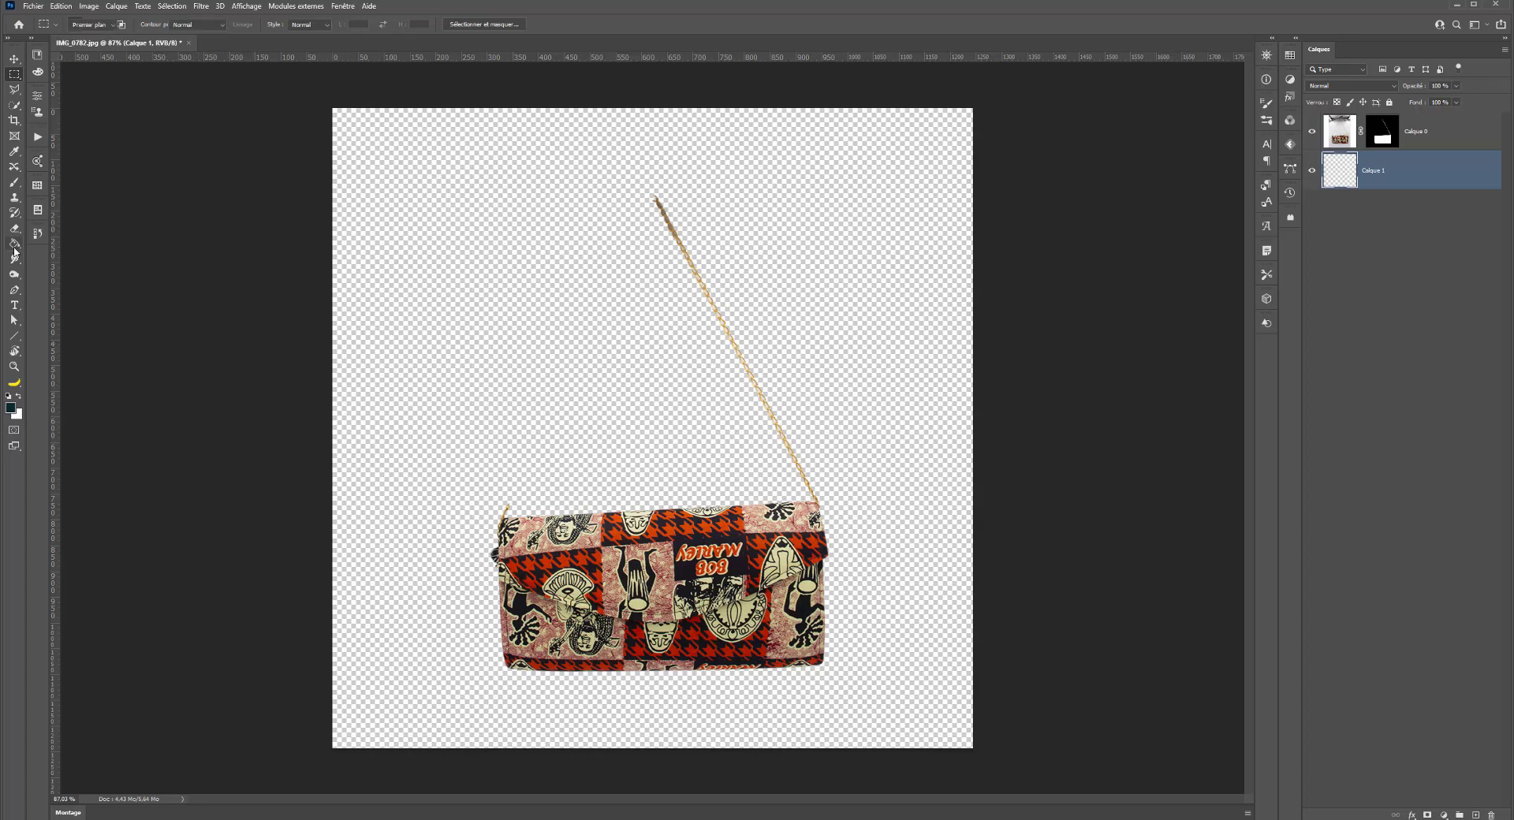
pyautogui.press('x')
pyautogui.click(569, 371)
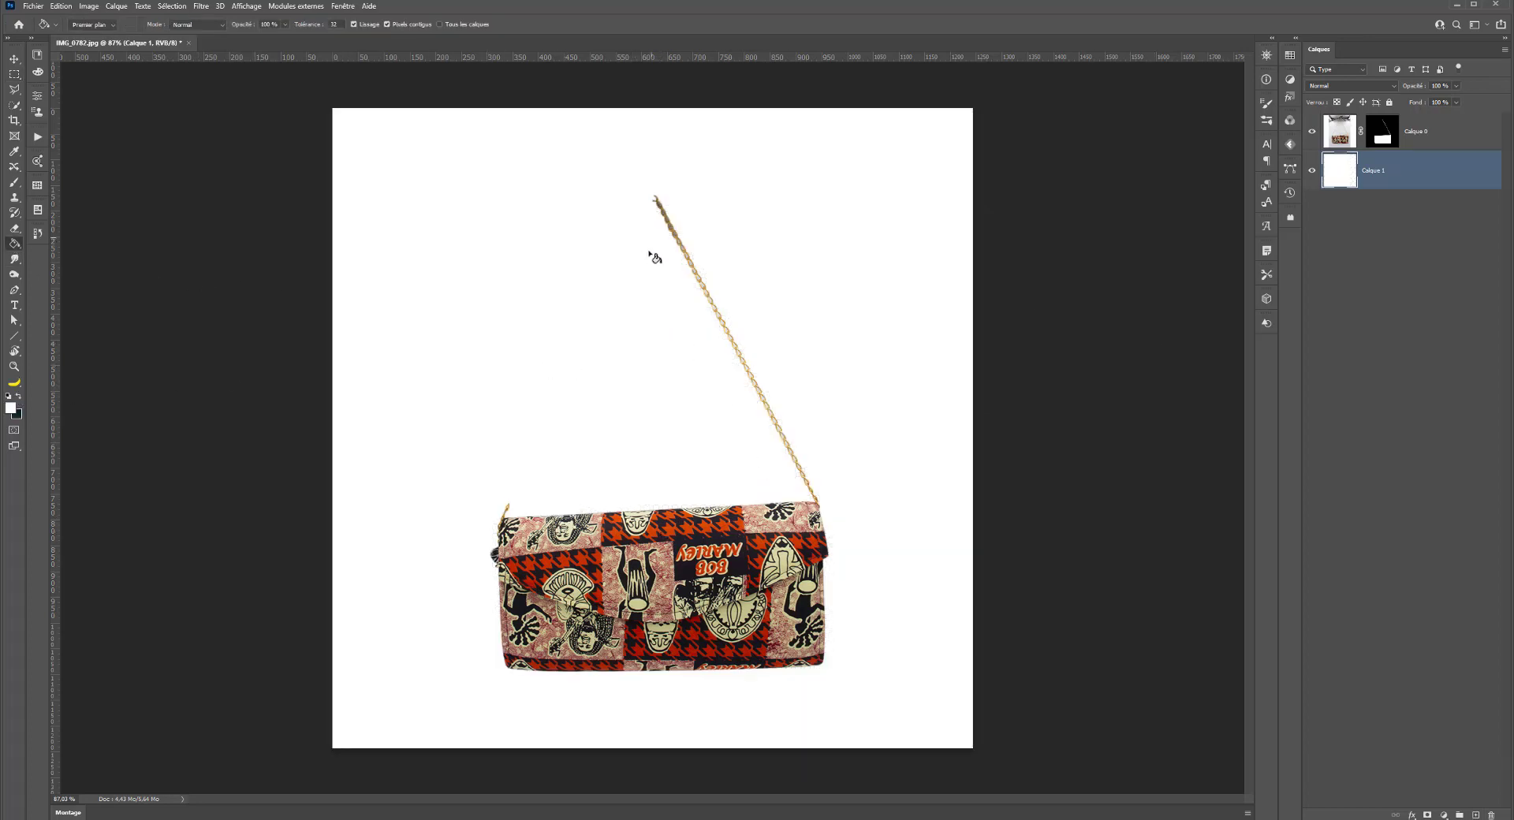
pyautogui.scroll(2, 656, 260)
pyautogui.scroll(4, 661, 275)
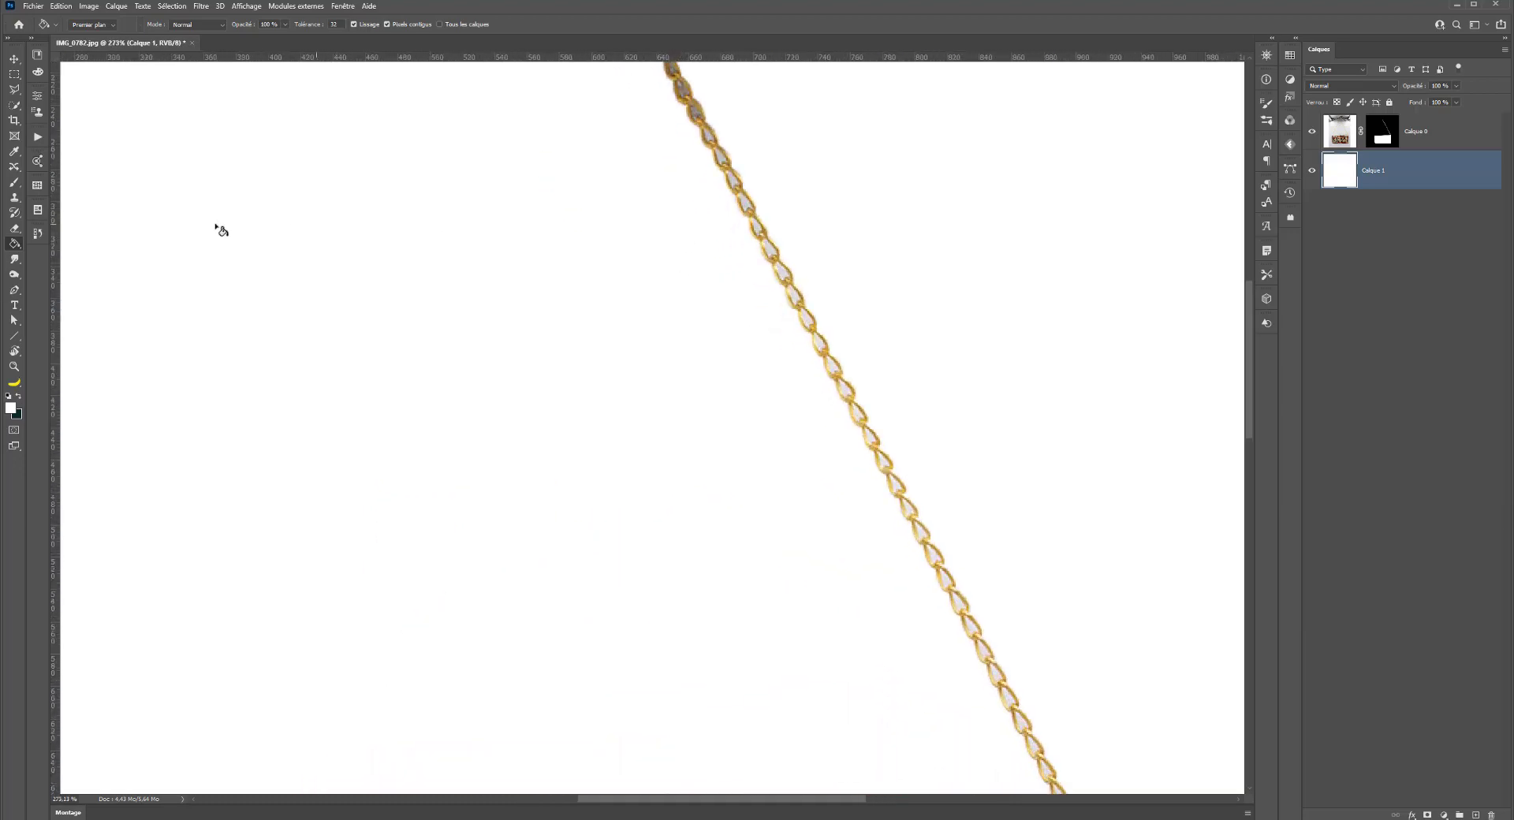
pyautogui.scroll(-2, 443, 354)
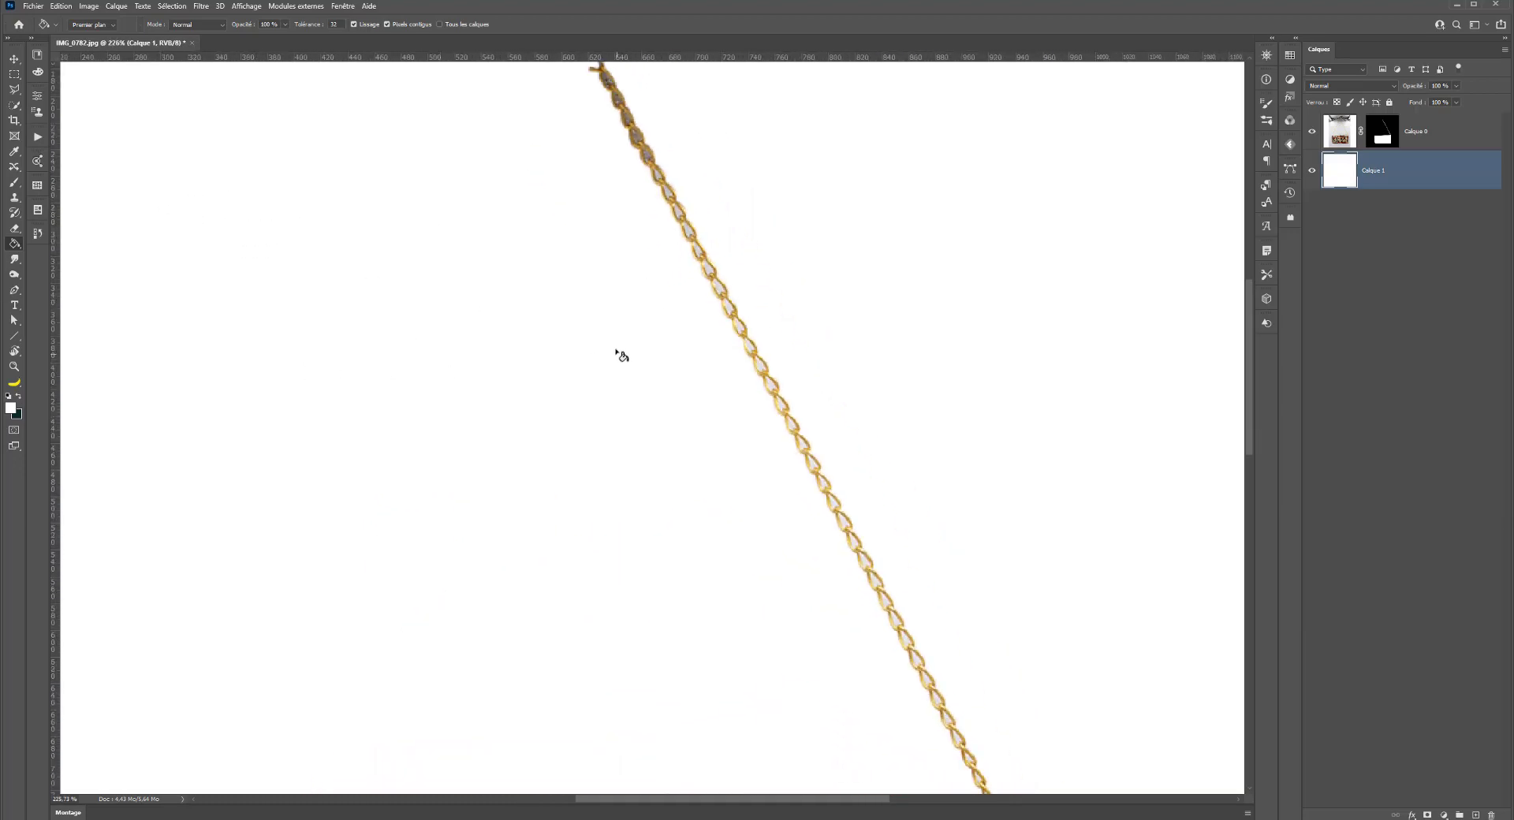
# Step: Duplicate the masked handbag layer Calque 0, then hide the original and place it beneath the white layer Calque 1
pyautogui.moveTo(852, 278); pyautogui.dragTo(728, 386)
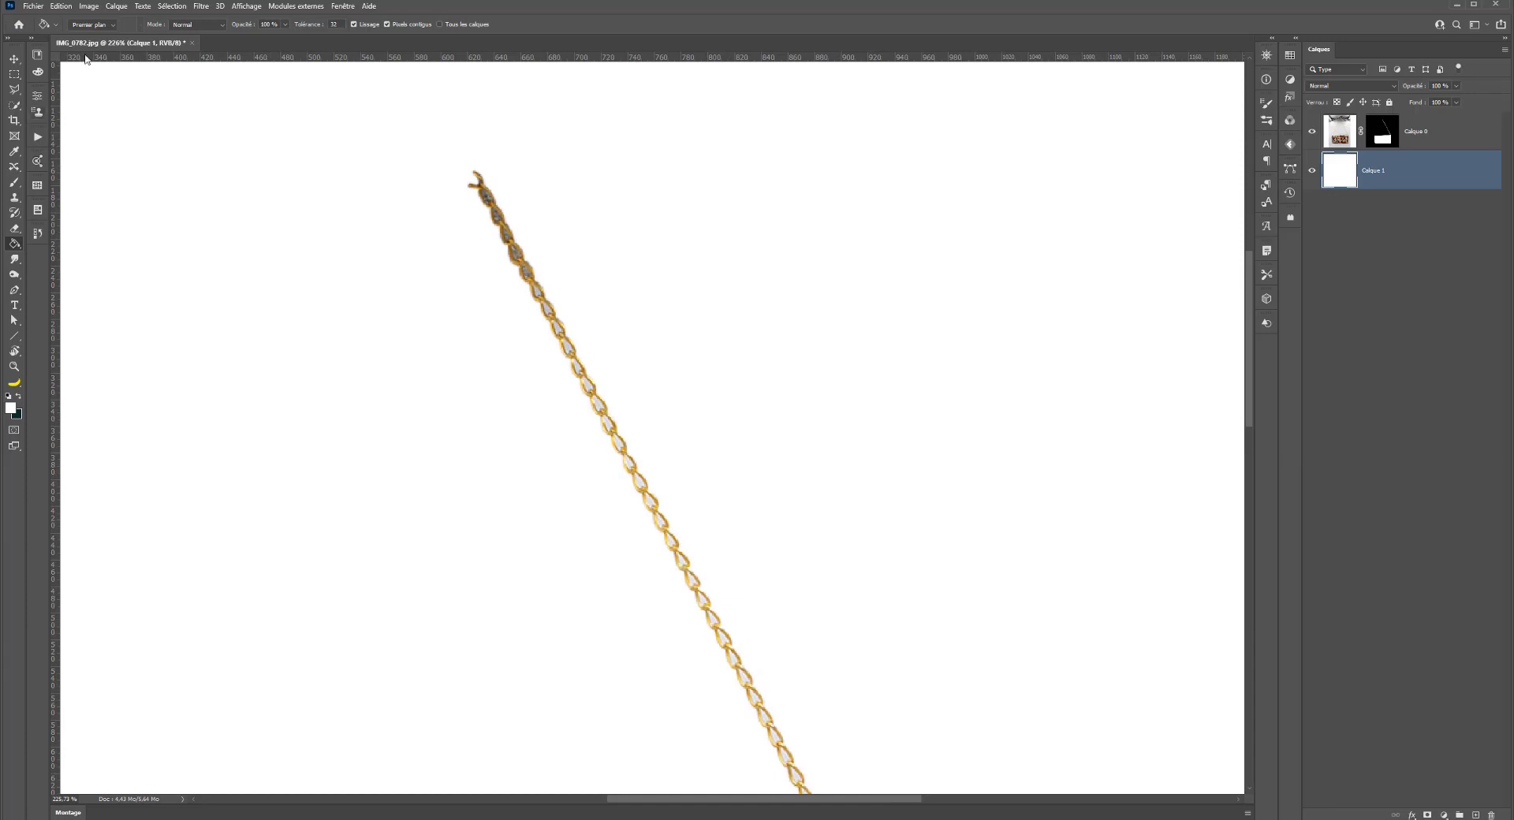
pyautogui.click(1437, 131)
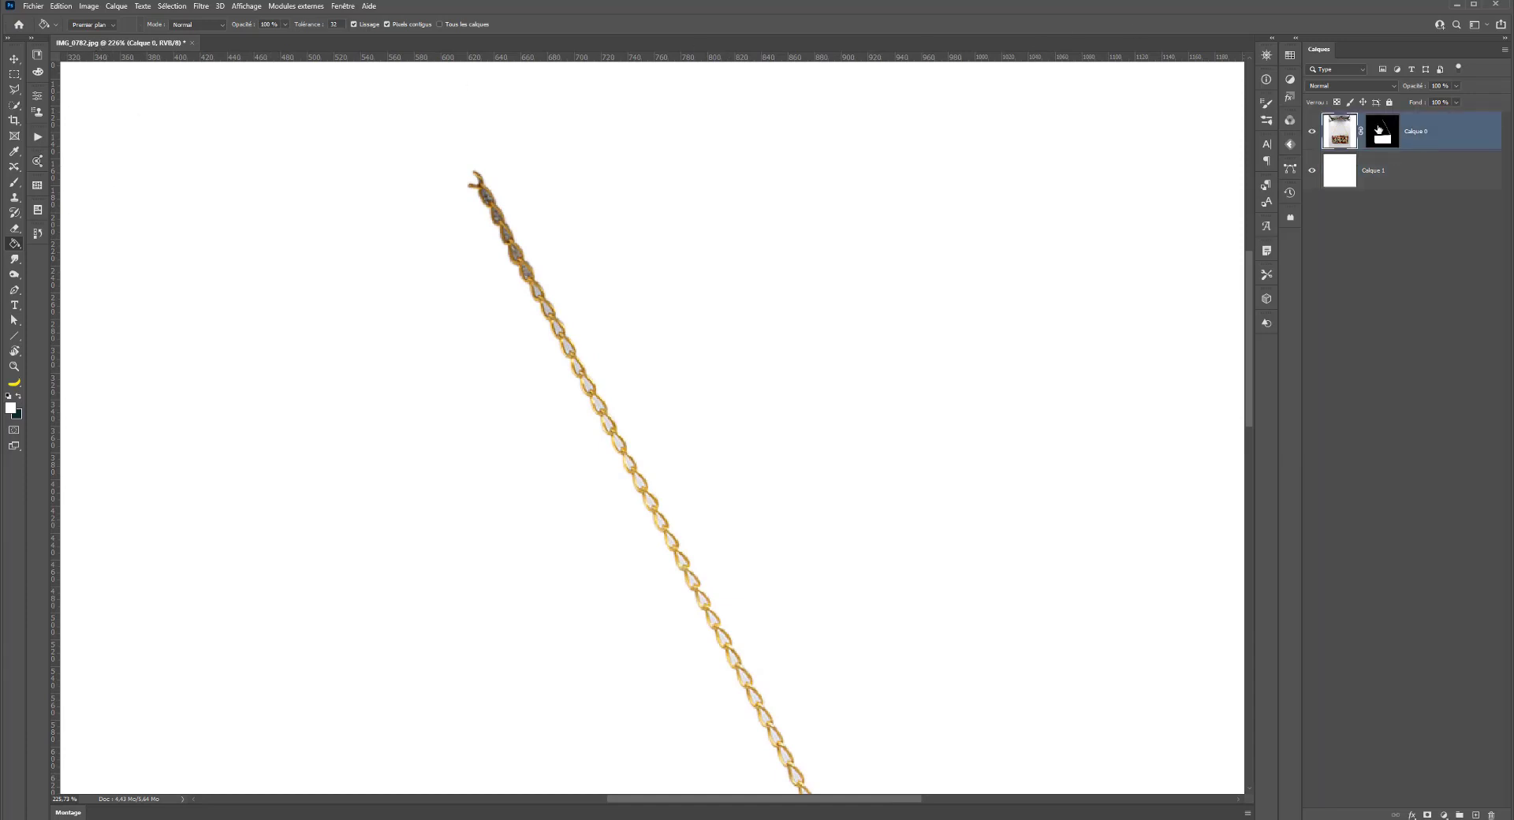
pyautogui.hotkey('ctrl', 'j')
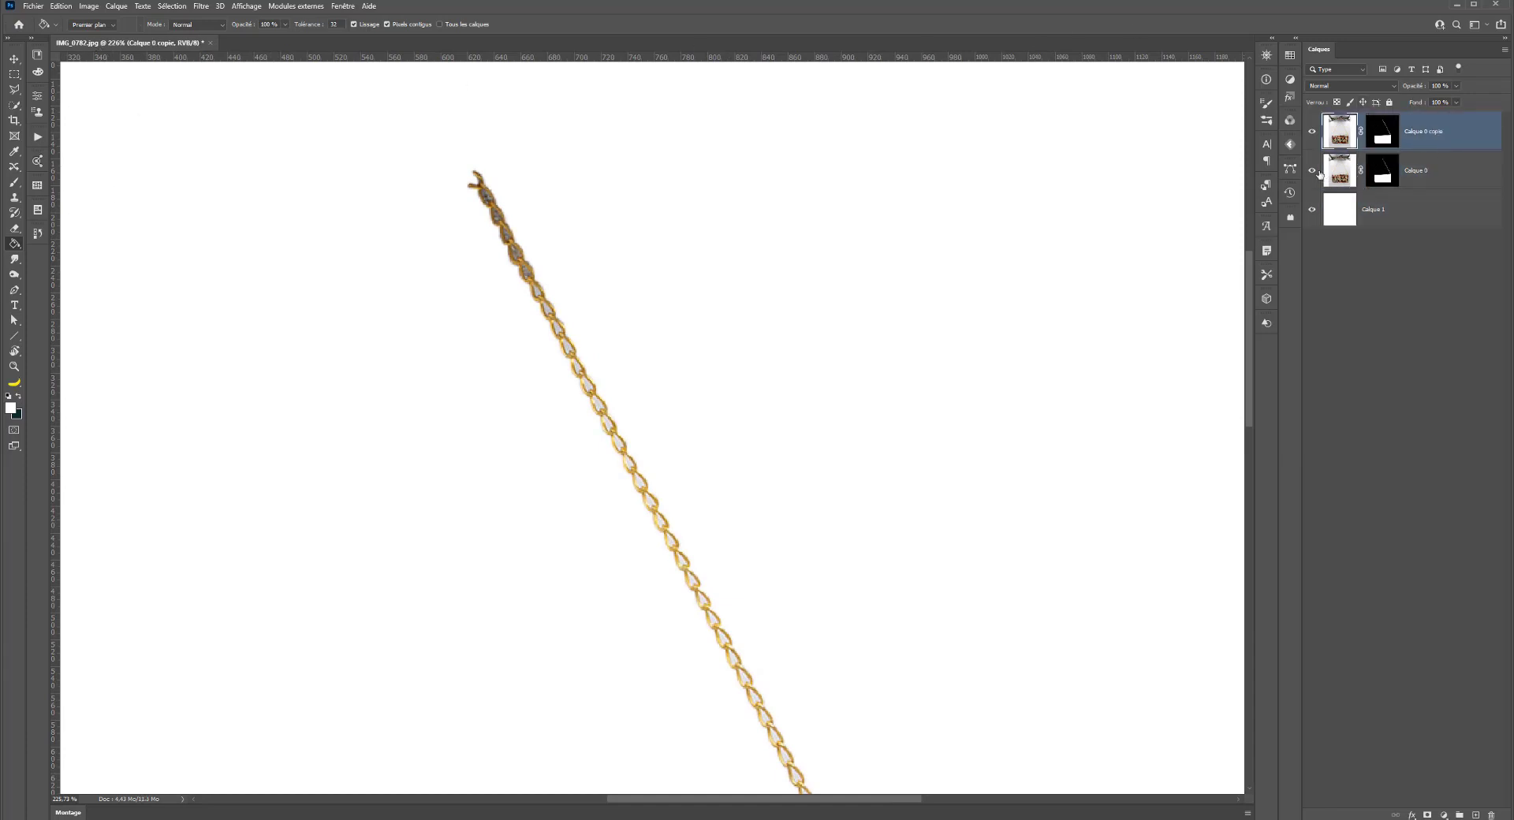
pyautogui.click(1313, 170)
pyautogui.moveTo(1341, 170); pyautogui.dragTo(1349, 230)
# Step: Apply the layer mask of the handbag copy so its cutout becomes permanent
pyautogui.click(1389, 130)
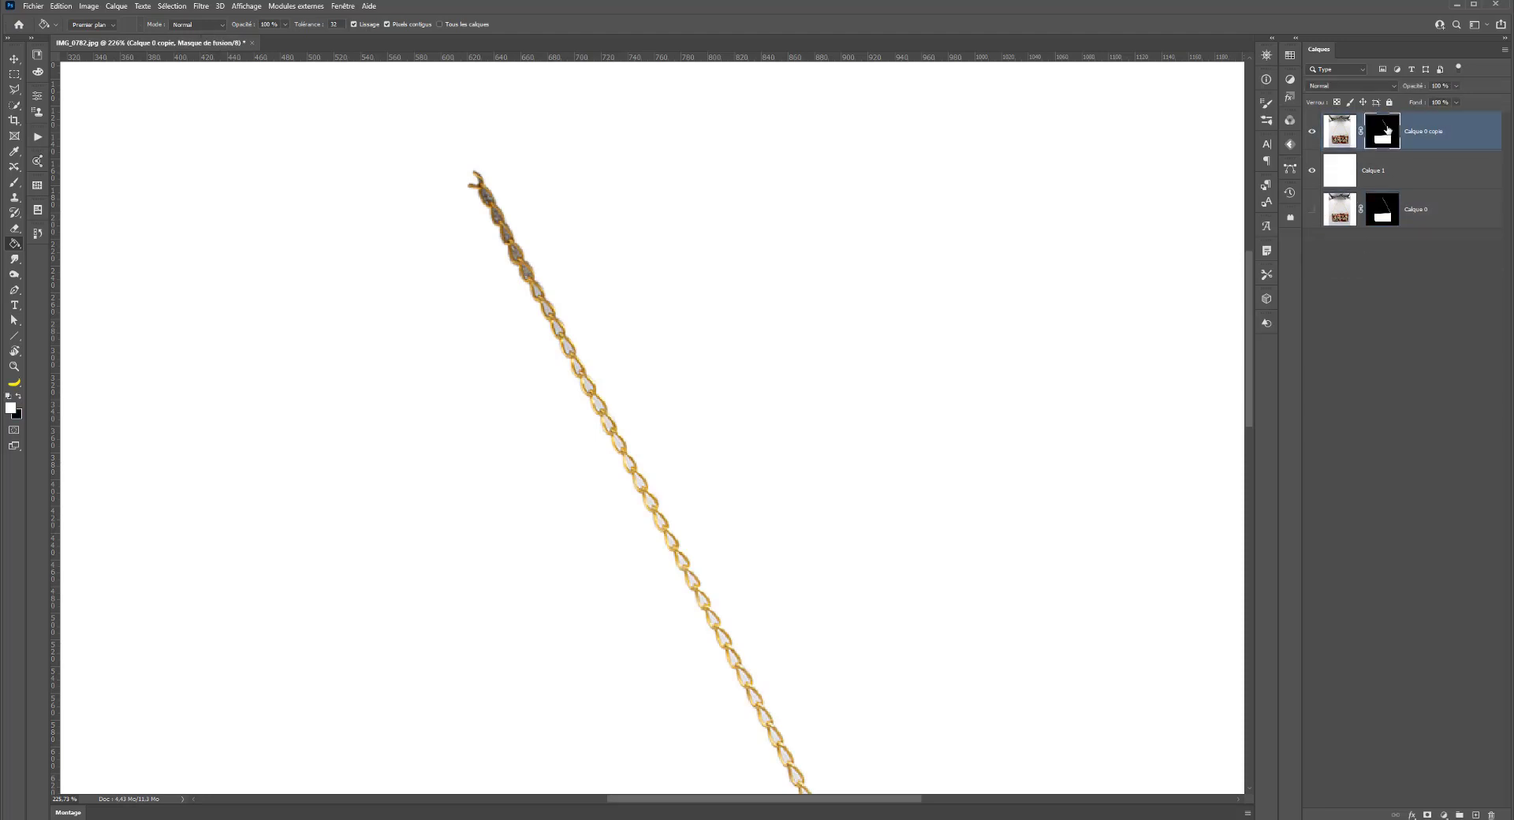
pyautogui.rightClick(1390, 136)
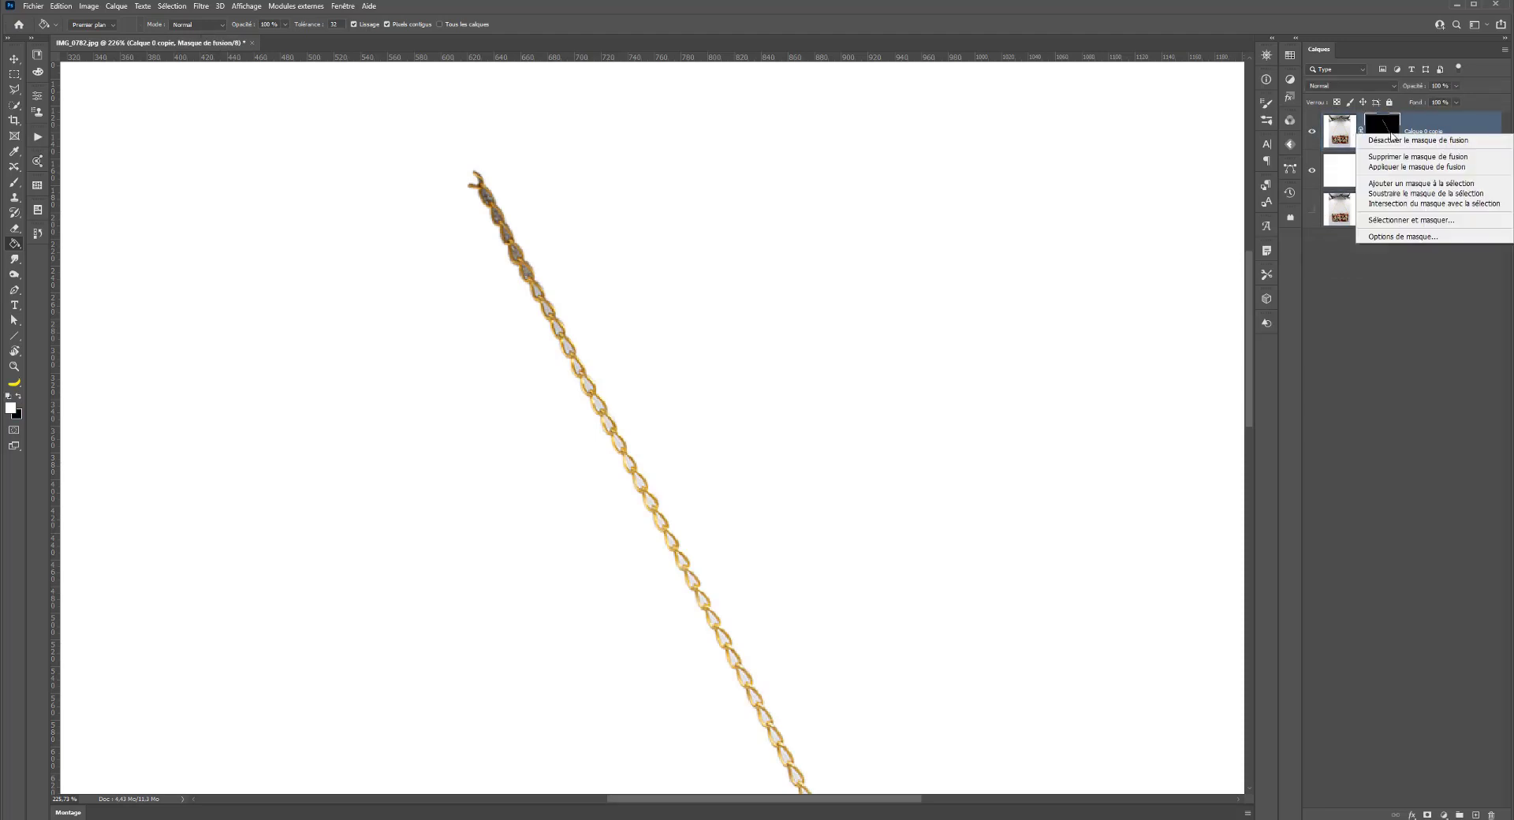
pyautogui.click(1408, 167)
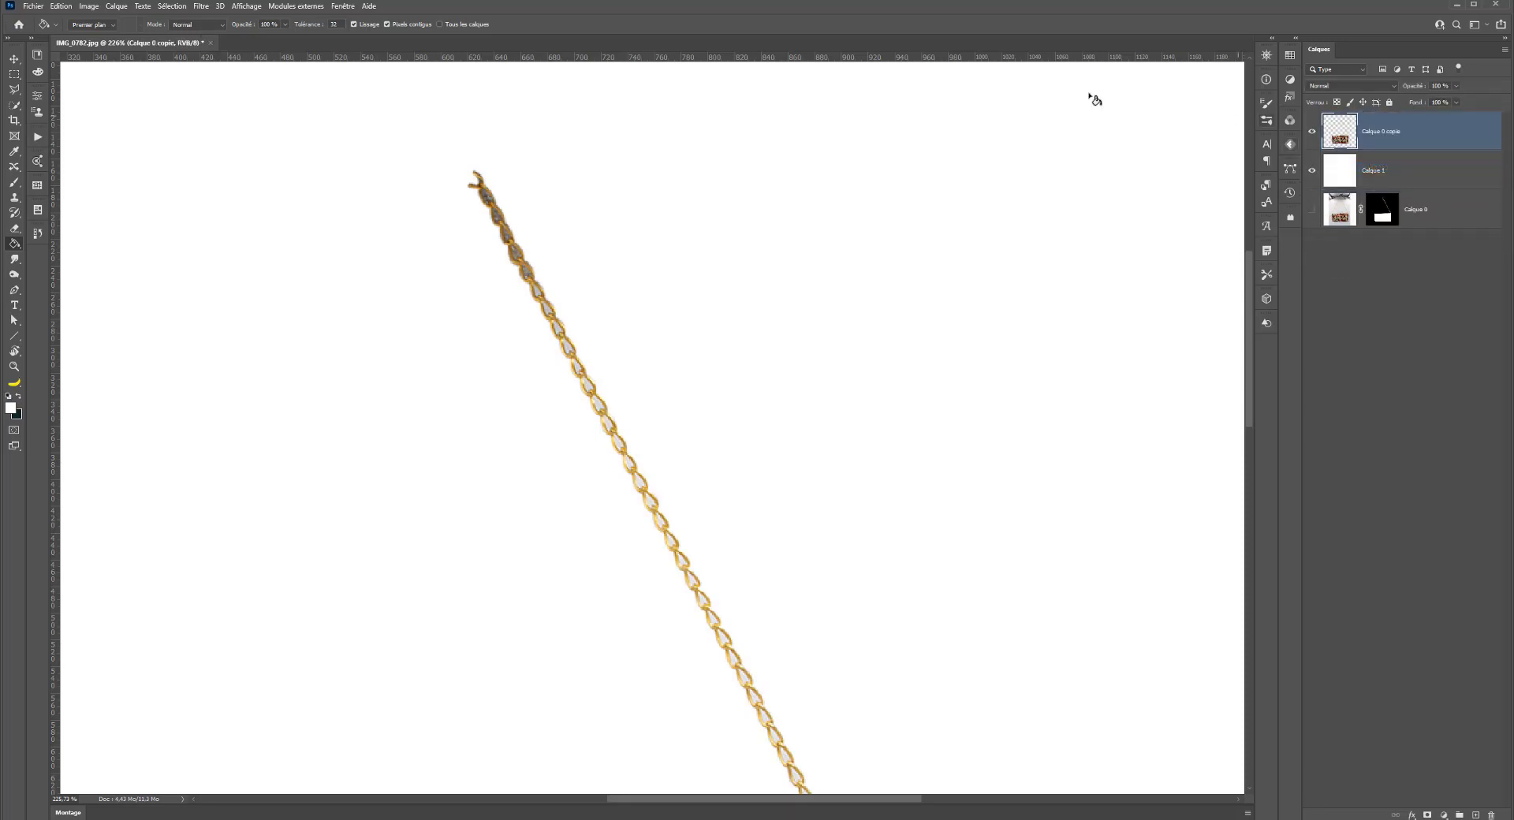
# Step: Start Replace Color on the handbag copy, sampling the pale tone inside a chain link, with tolerance 52 and lightness +100
pyautogui.click(87, 7)
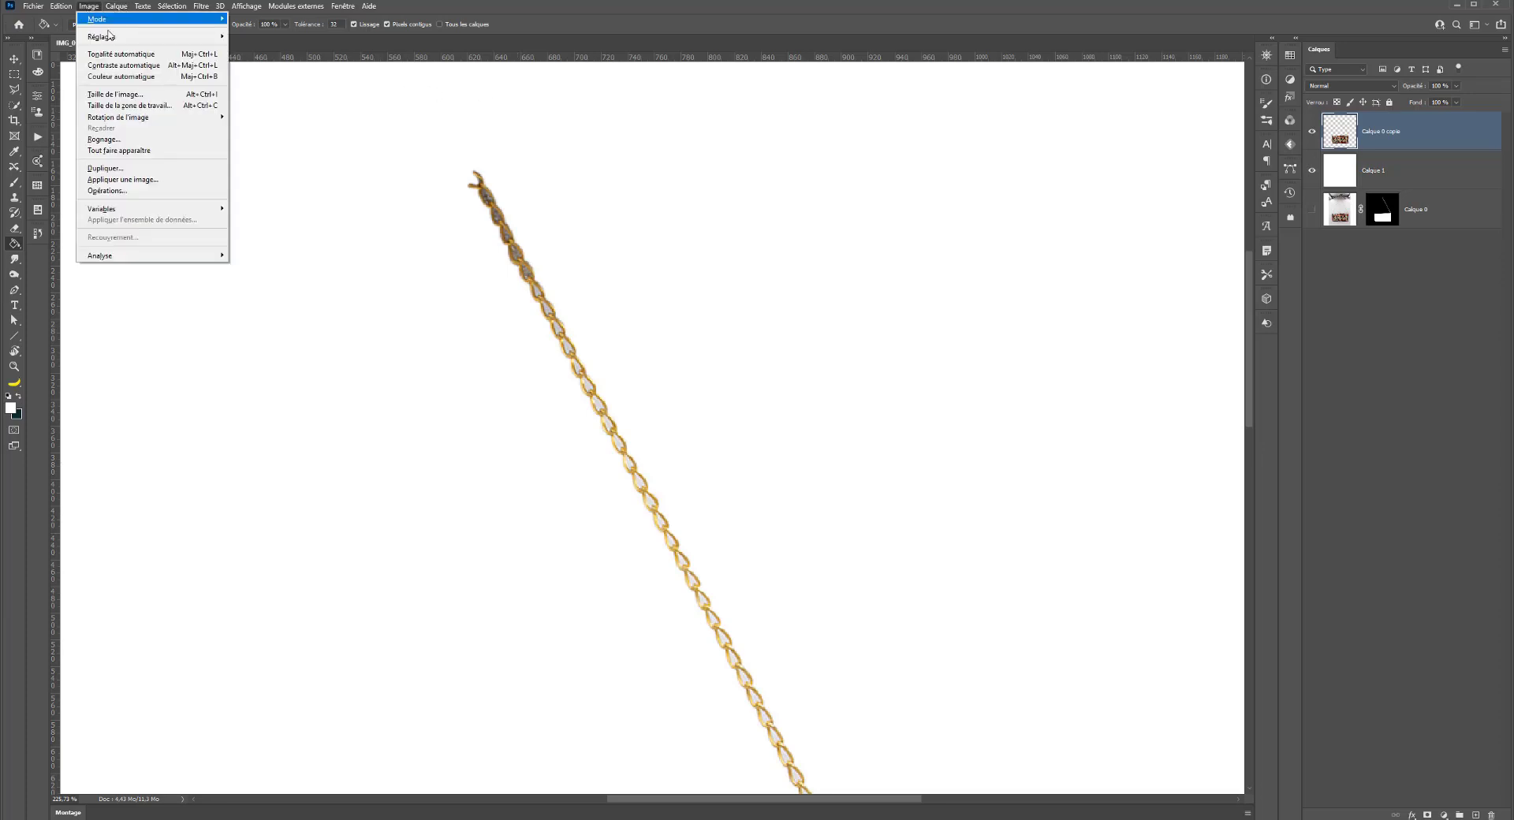
pyautogui.moveTo(115, 37)
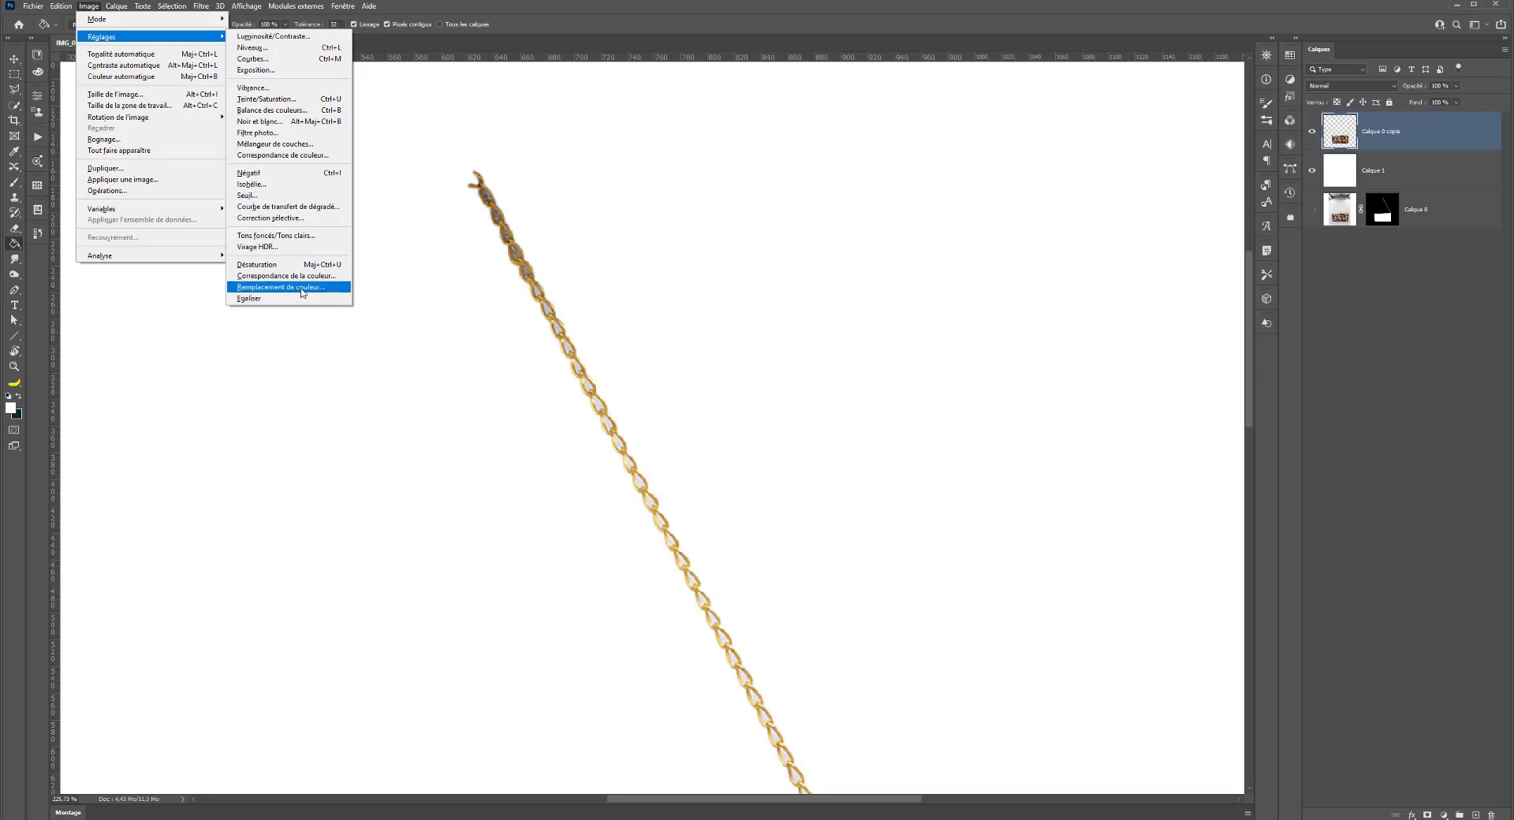
pyautogui.click(260, 288)
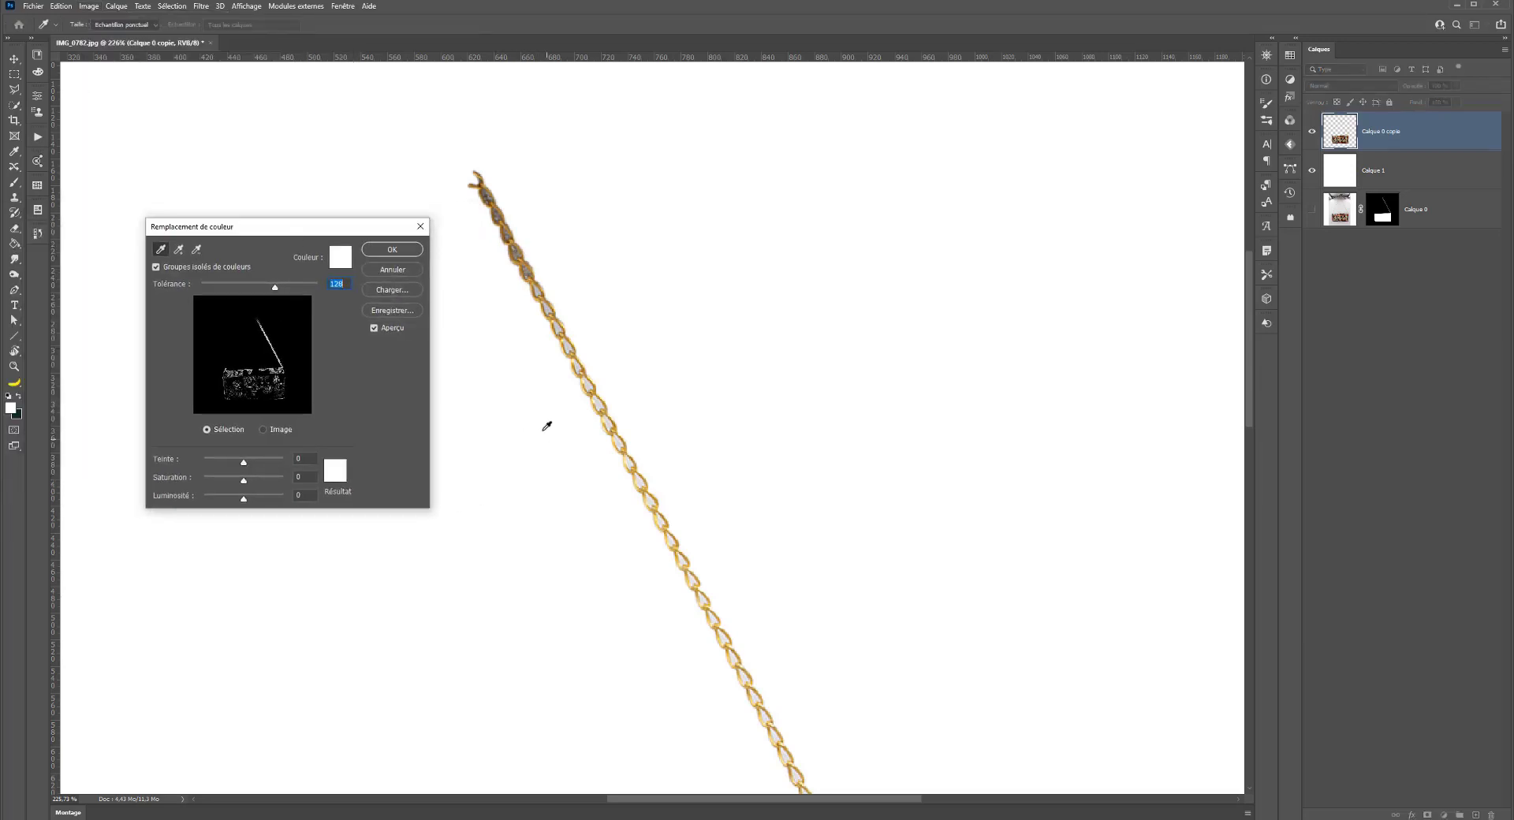
pyautogui.click(603, 400)
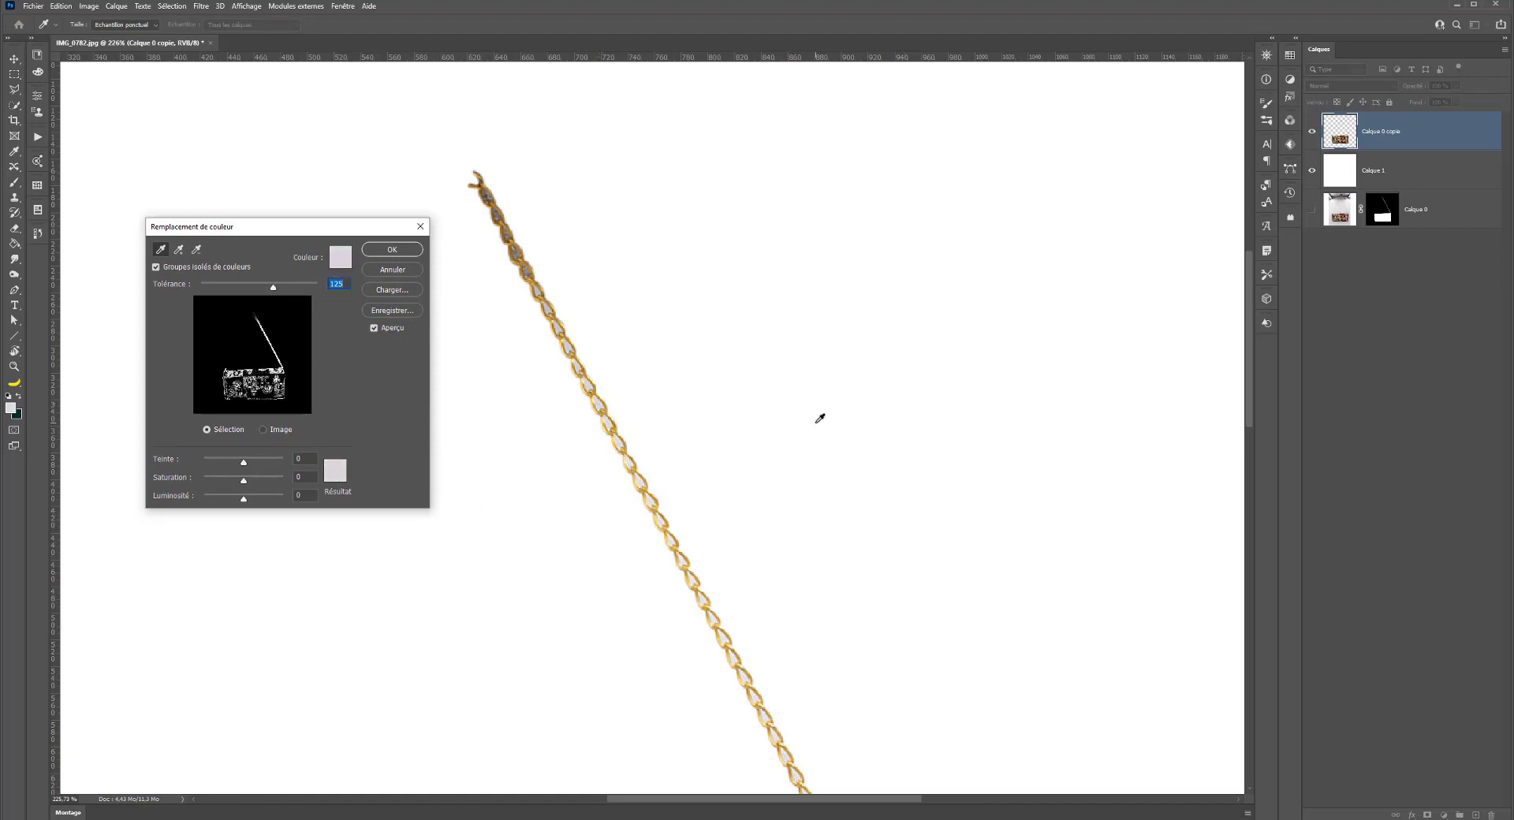
pyautogui.moveTo(245, 289)
pyautogui.mouseDown()
pyautogui.moveTo(210, 289)
pyautogui.moveTo(231, 287)
pyautogui.mouseUp()
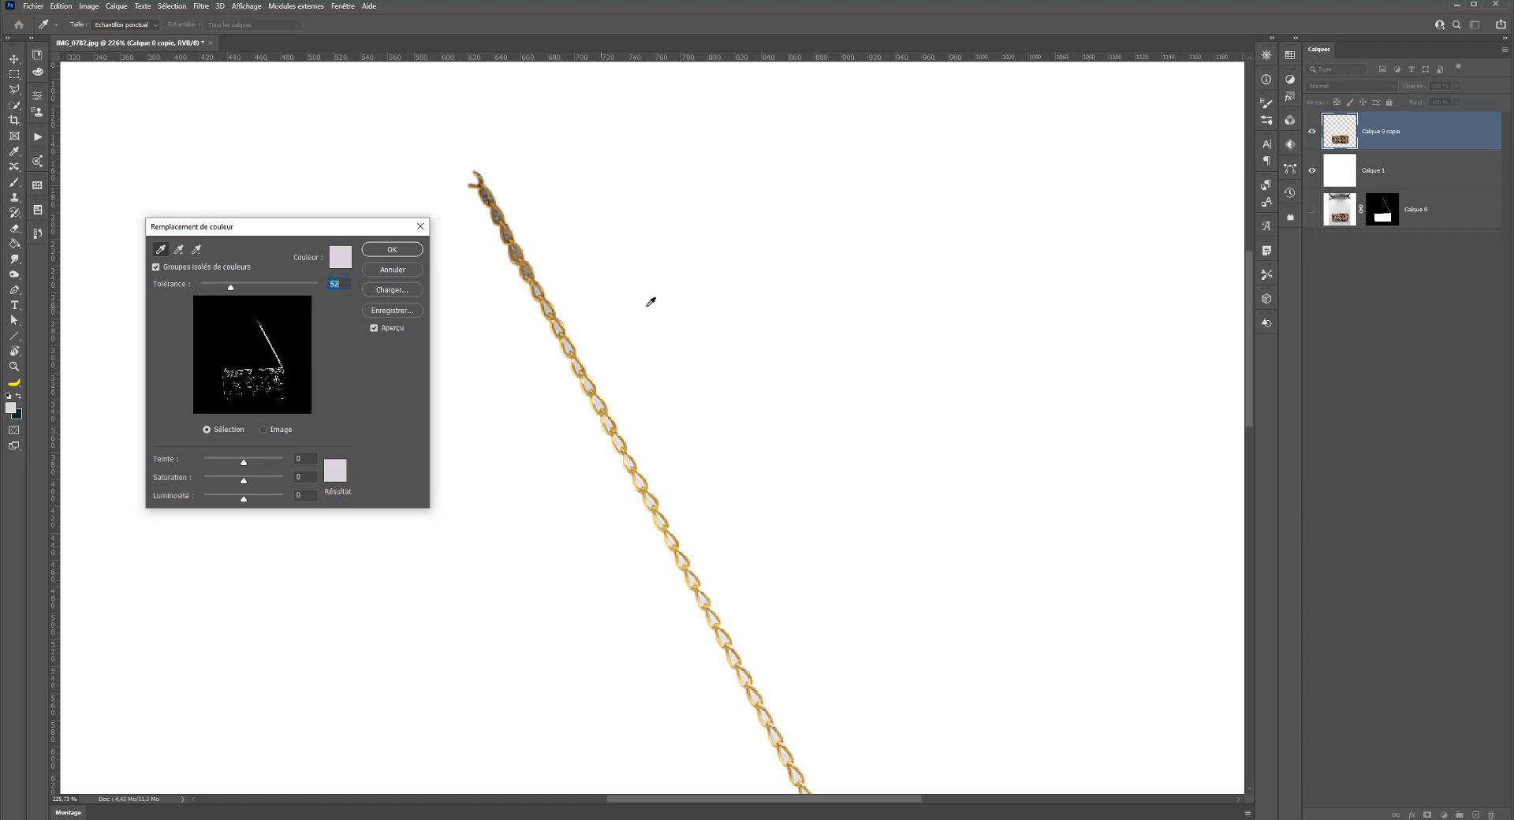
pyautogui.moveTo(1249, 304); pyautogui.dragTo(1255, 407)
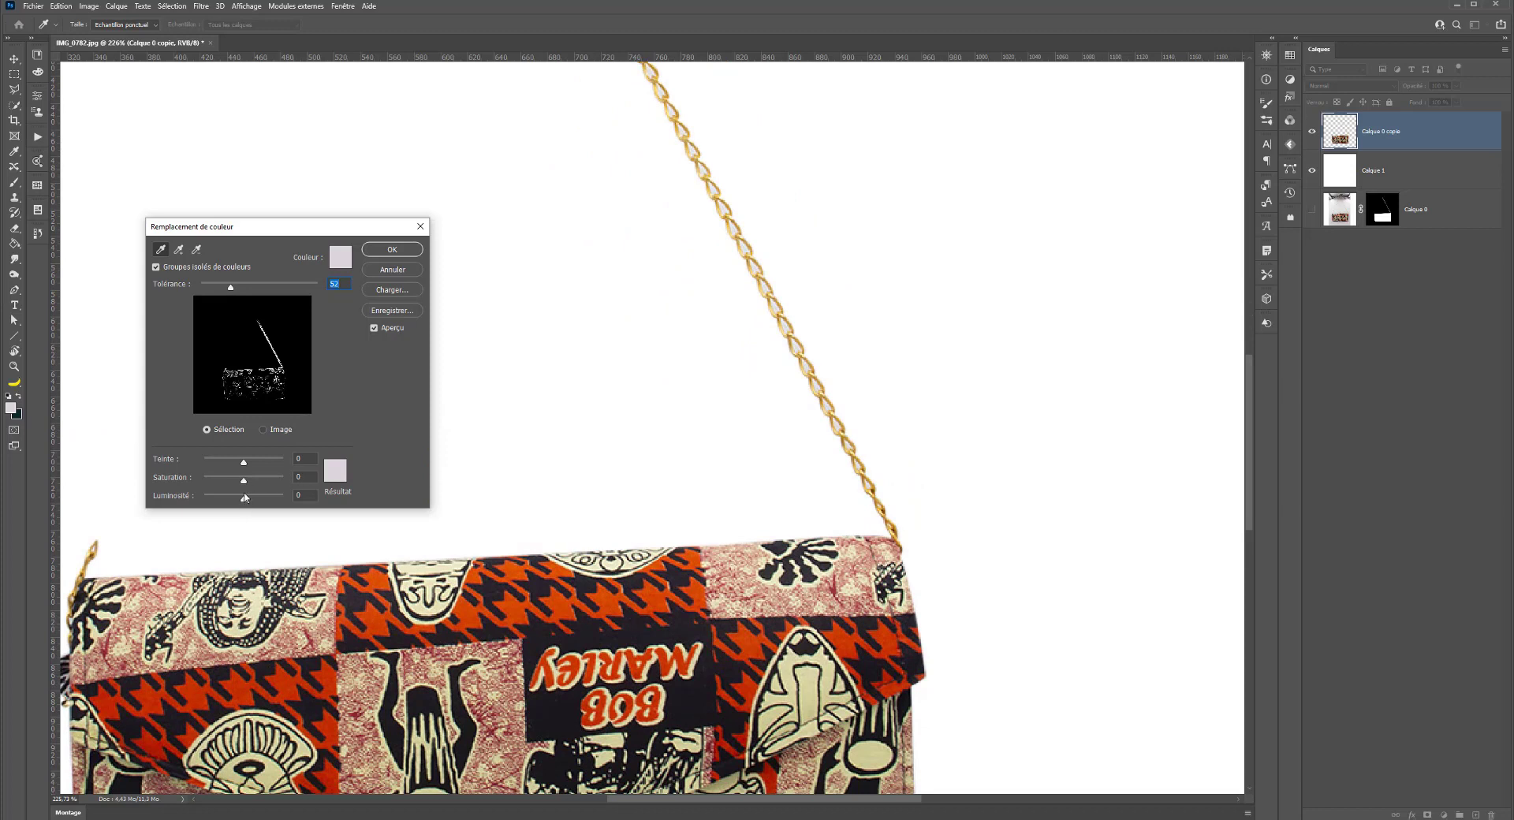
pyautogui.moveTo(246, 506); pyautogui.dragTo(343, 505)
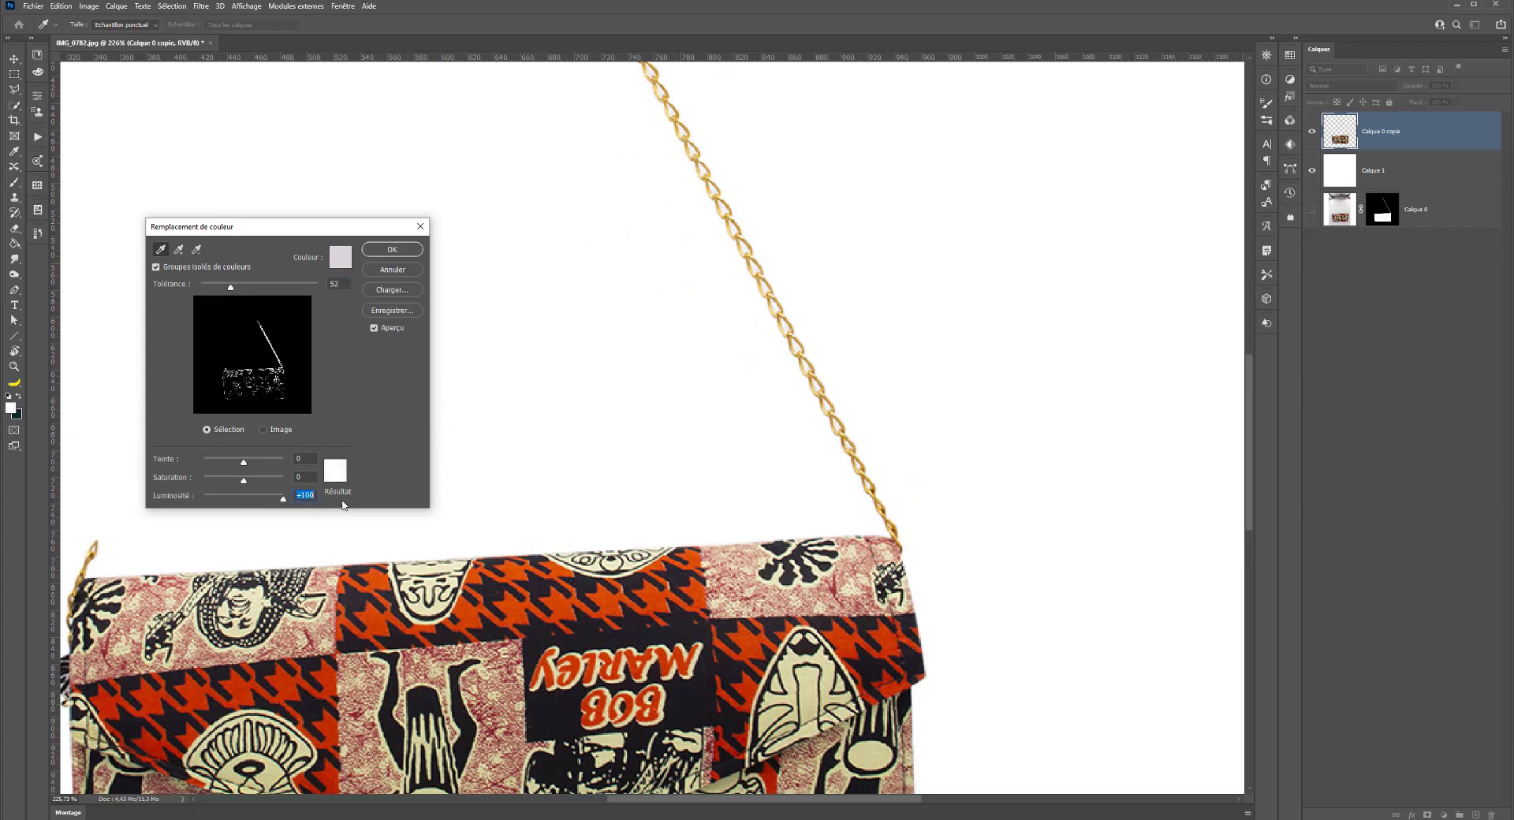
# Step: Compare the preview, raise the replacement's saturation to +100 and the tolerance to about 95, and apply the color replacement
pyautogui.click(375, 328)
pyautogui.click(375, 329)
pyautogui.click(303, 478)
pyautogui.moveTo(250, 291)
pyautogui.mouseDown()
pyautogui.moveTo(289, 290)
pyautogui.moveTo(201, 288)
pyautogui.moveTo(258, 288)
pyautogui.mouseUp()
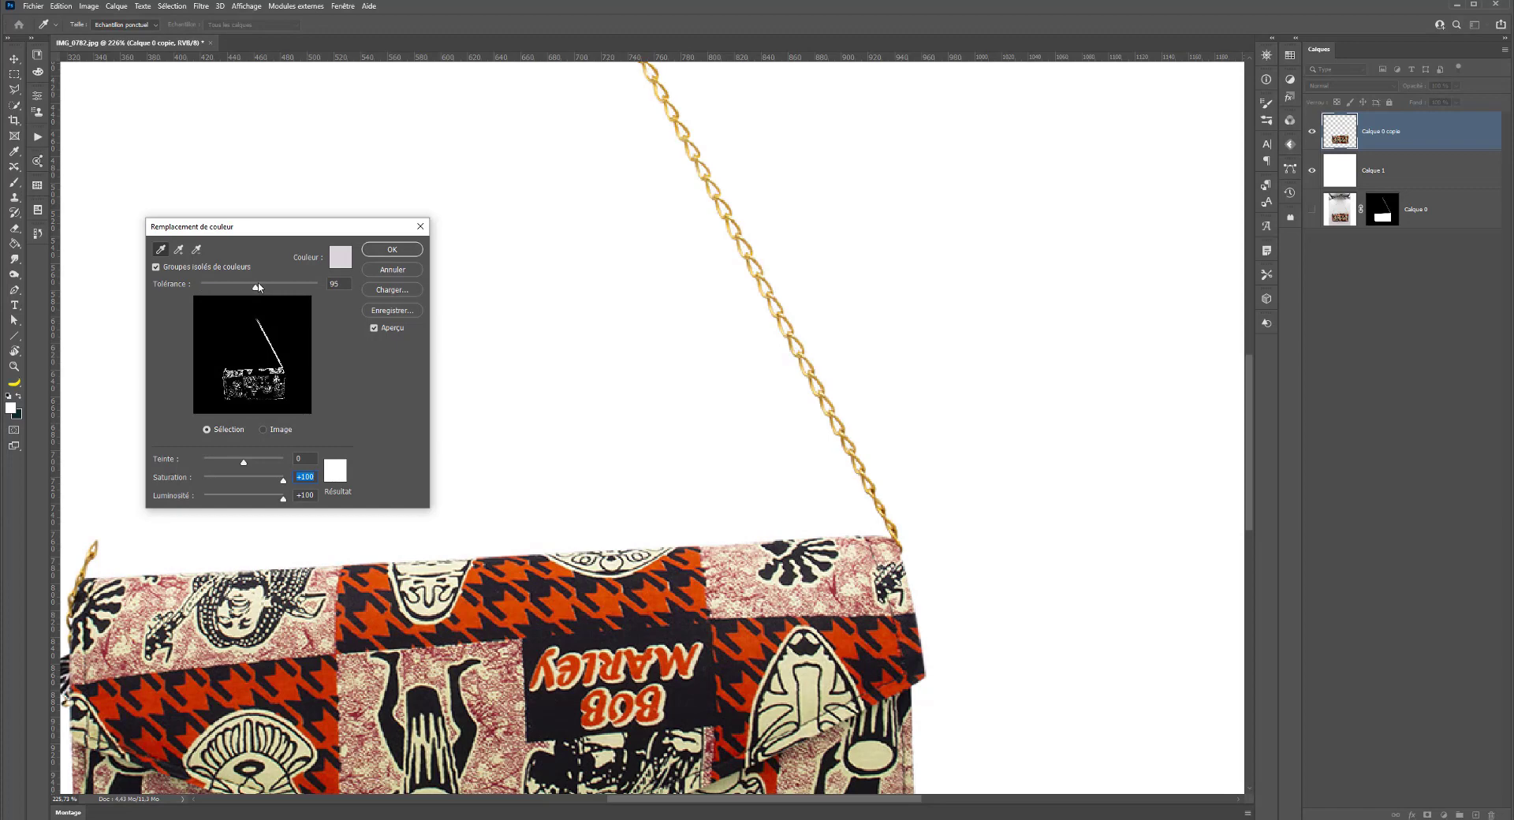
pyautogui.click(397, 254)
# Step: Erase the grey background inside the three topmost links of the right chain with a 1 px Eraser
pyautogui.scroll(2, 595, 264)
pyautogui.moveTo(641, 383); pyautogui.dragTo(640, 497)
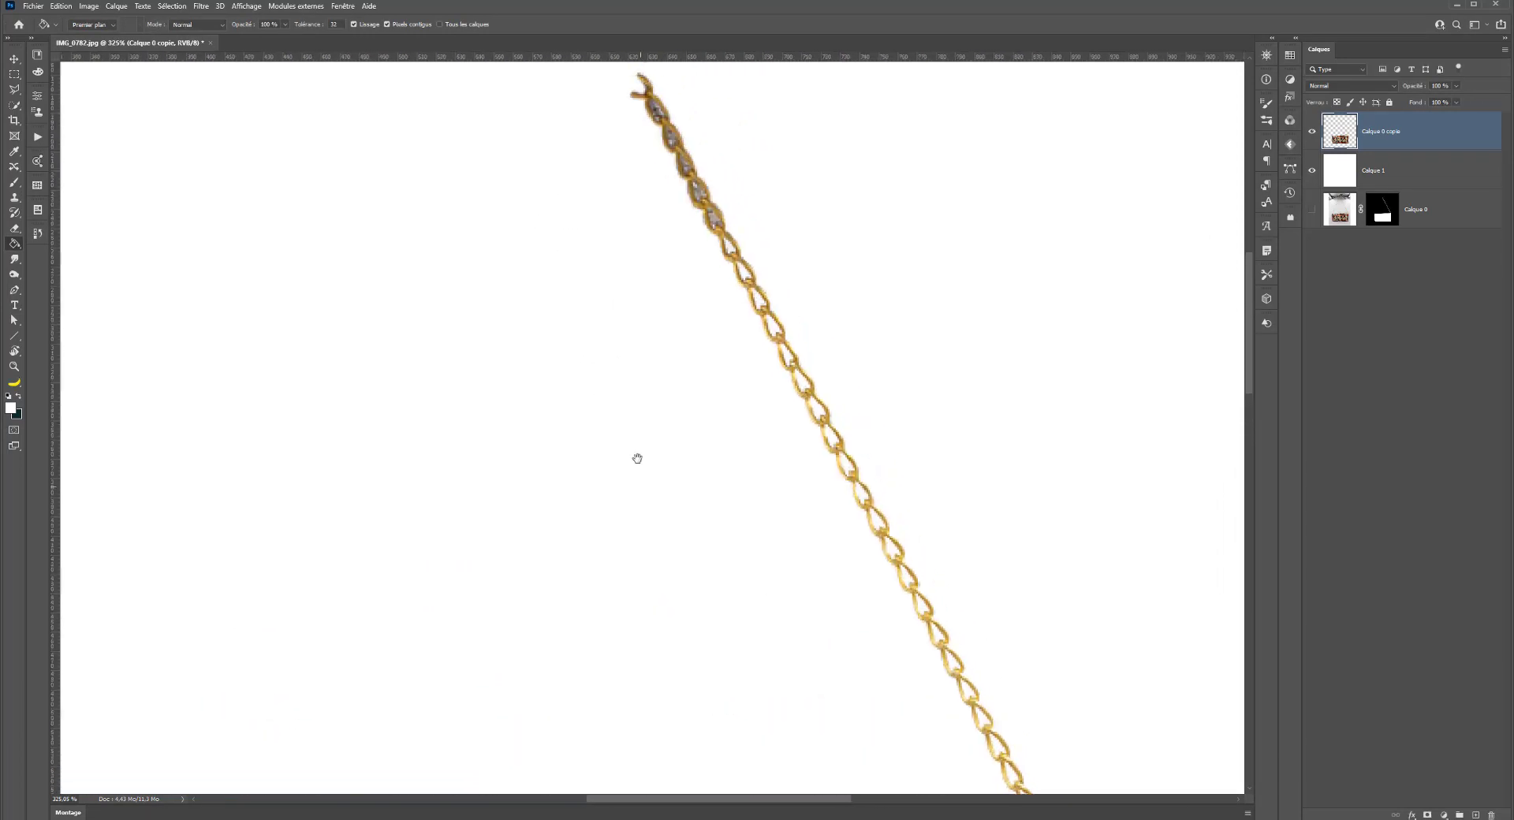
pyautogui.moveTo(513, 269)
pyautogui.mouseDown()
pyautogui.moveTo(572, 413)
pyautogui.moveTo(316, 383)
pyautogui.mouseUp()
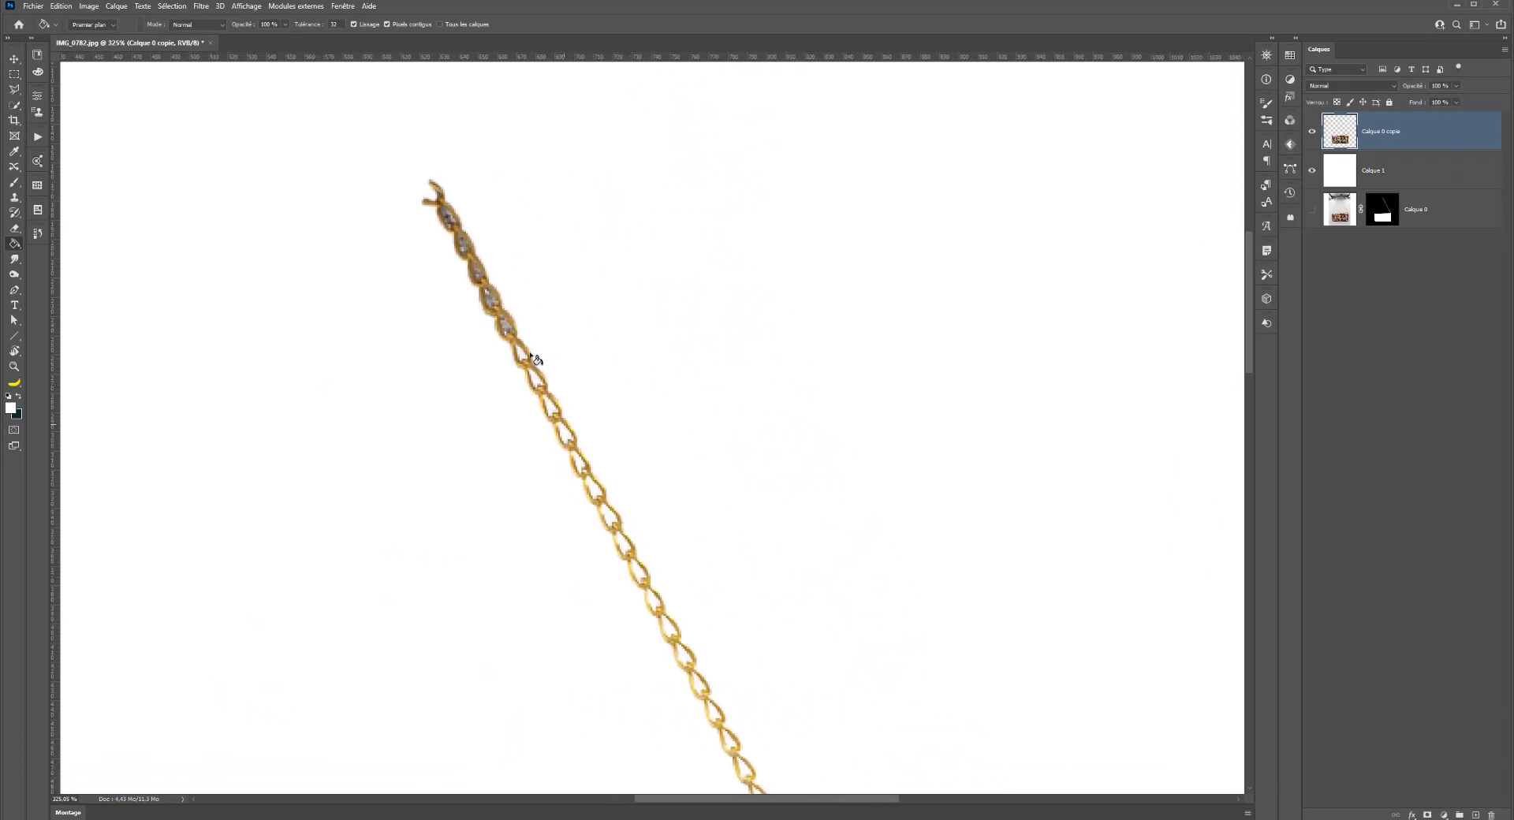
pyautogui.click(14, 183)
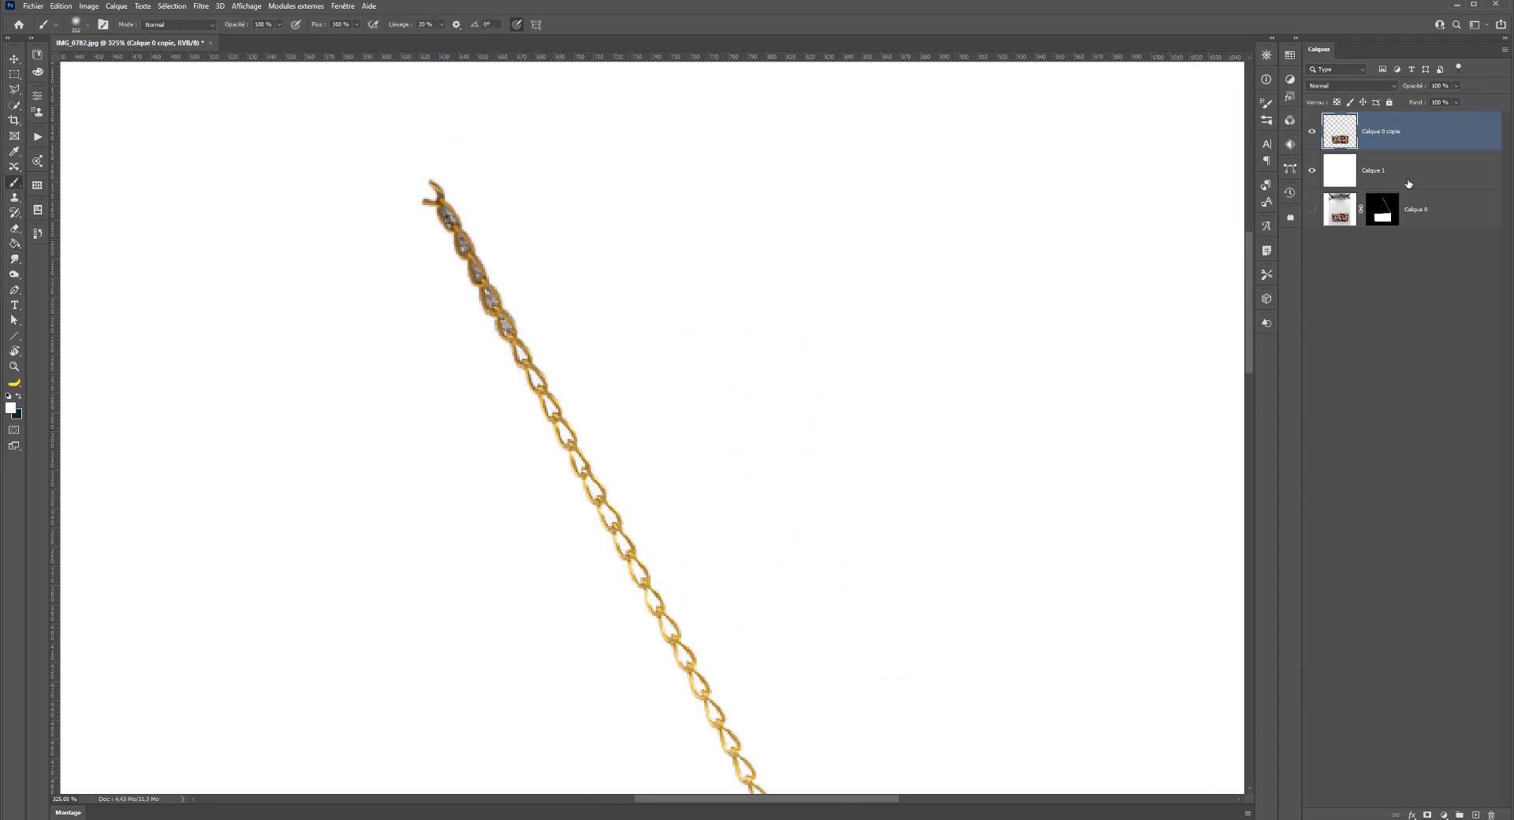
pyautogui.click(14, 244)
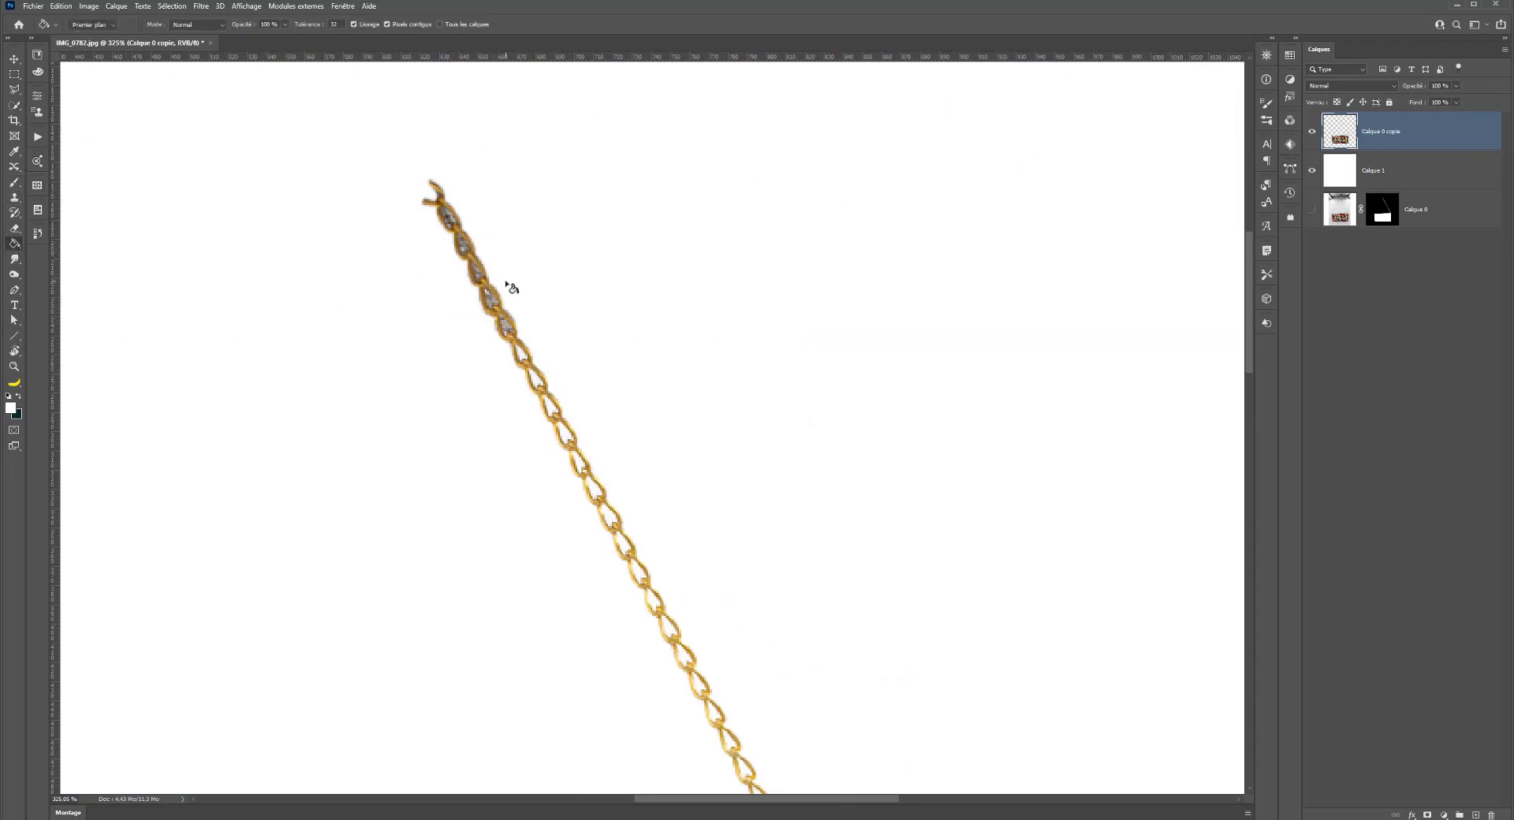
pyautogui.click(19, 229)
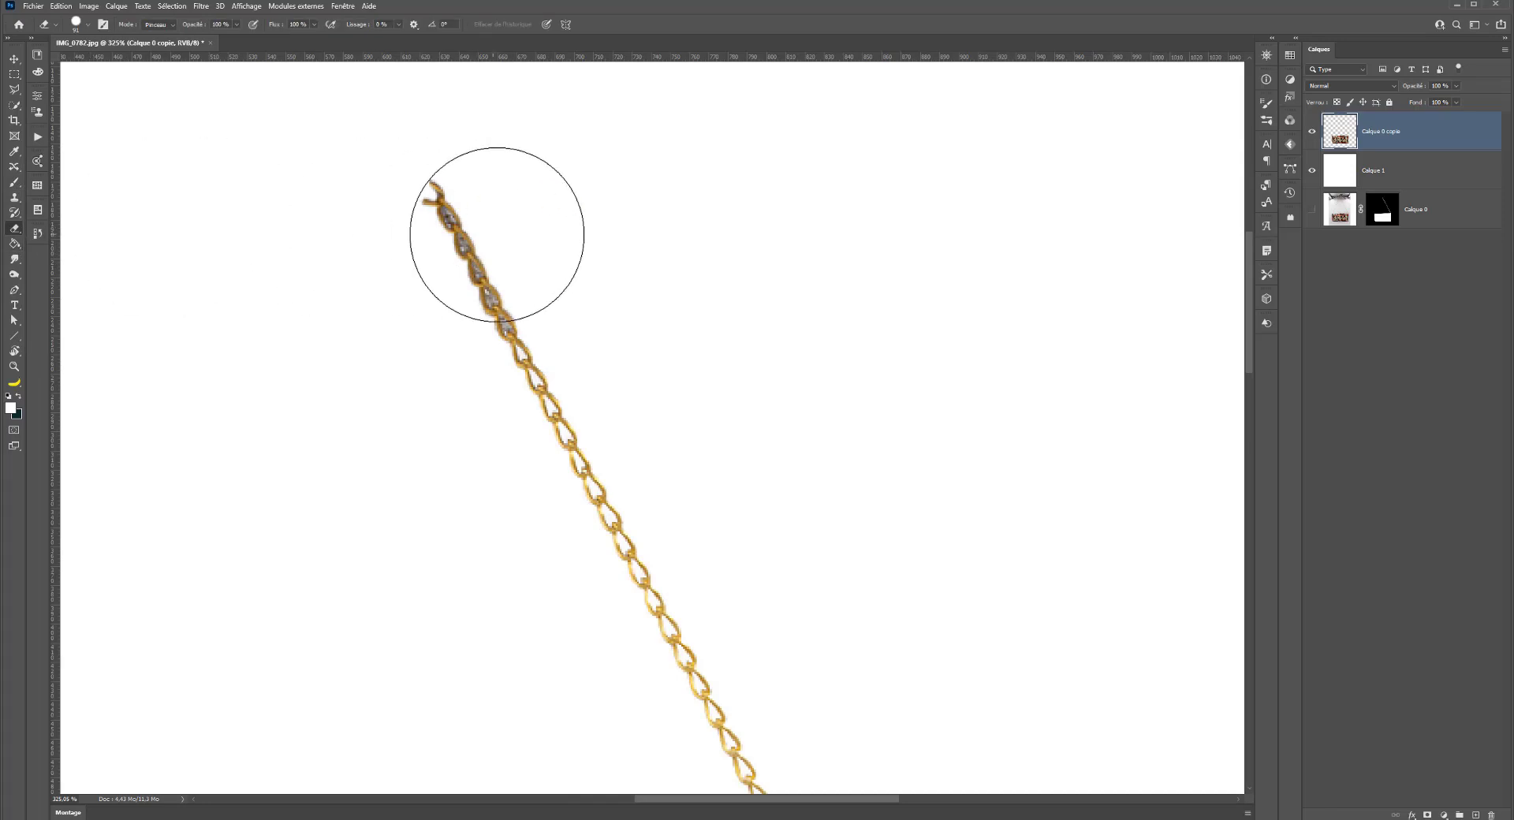
pyautogui.moveTo(500, 235)
pyautogui.mouseDown()
pyautogui.moveTo(409, 242)
pyautogui.moveTo(466, 273)
pyautogui.mouseUp()
pyautogui.scroll(1, 459, 234)
pyautogui.scroll(3, 461, 233)
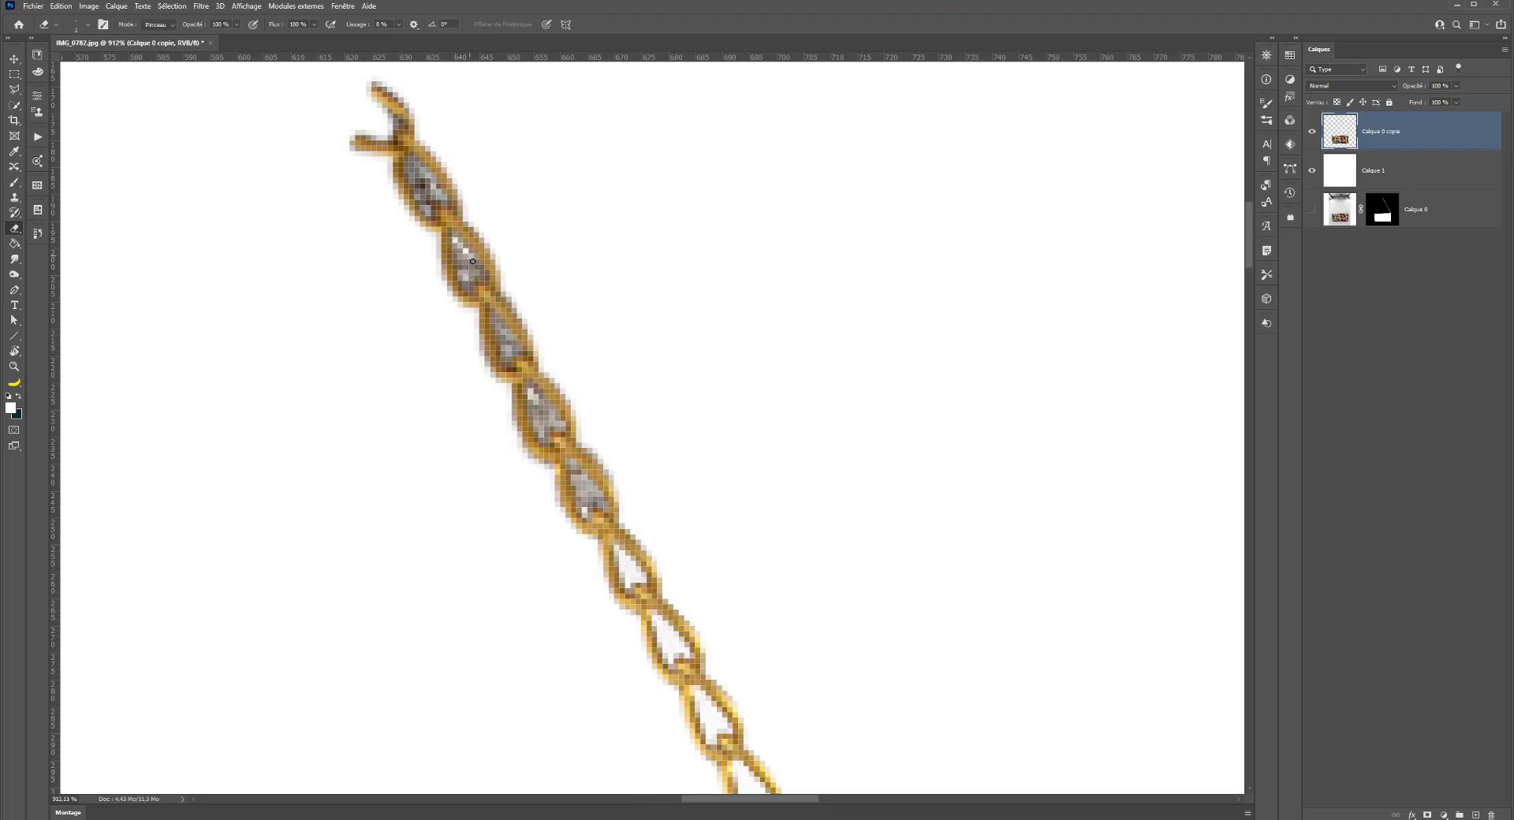
pyautogui.moveTo(470, 287)
pyautogui.mouseDown()
pyautogui.moveTo(458, 246)
pyautogui.moveTo(465, 280)
pyautogui.moveTo(456, 259)
pyautogui.mouseUp()
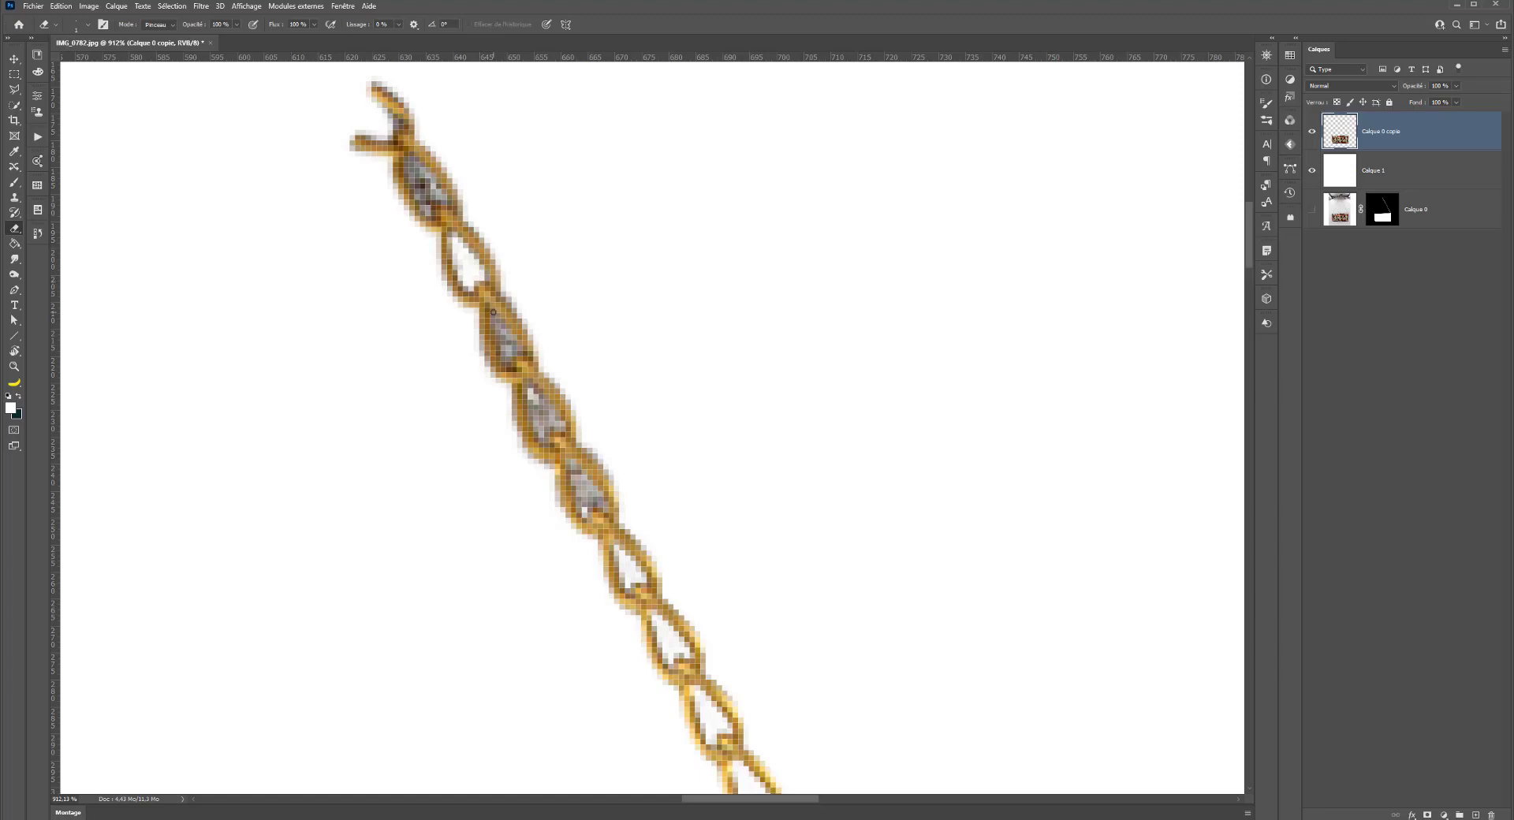
pyautogui.moveTo(504, 329)
pyautogui.mouseDown()
pyautogui.moveTo(520, 353)
pyautogui.moveTo(490, 321)
pyautogui.mouseUp()
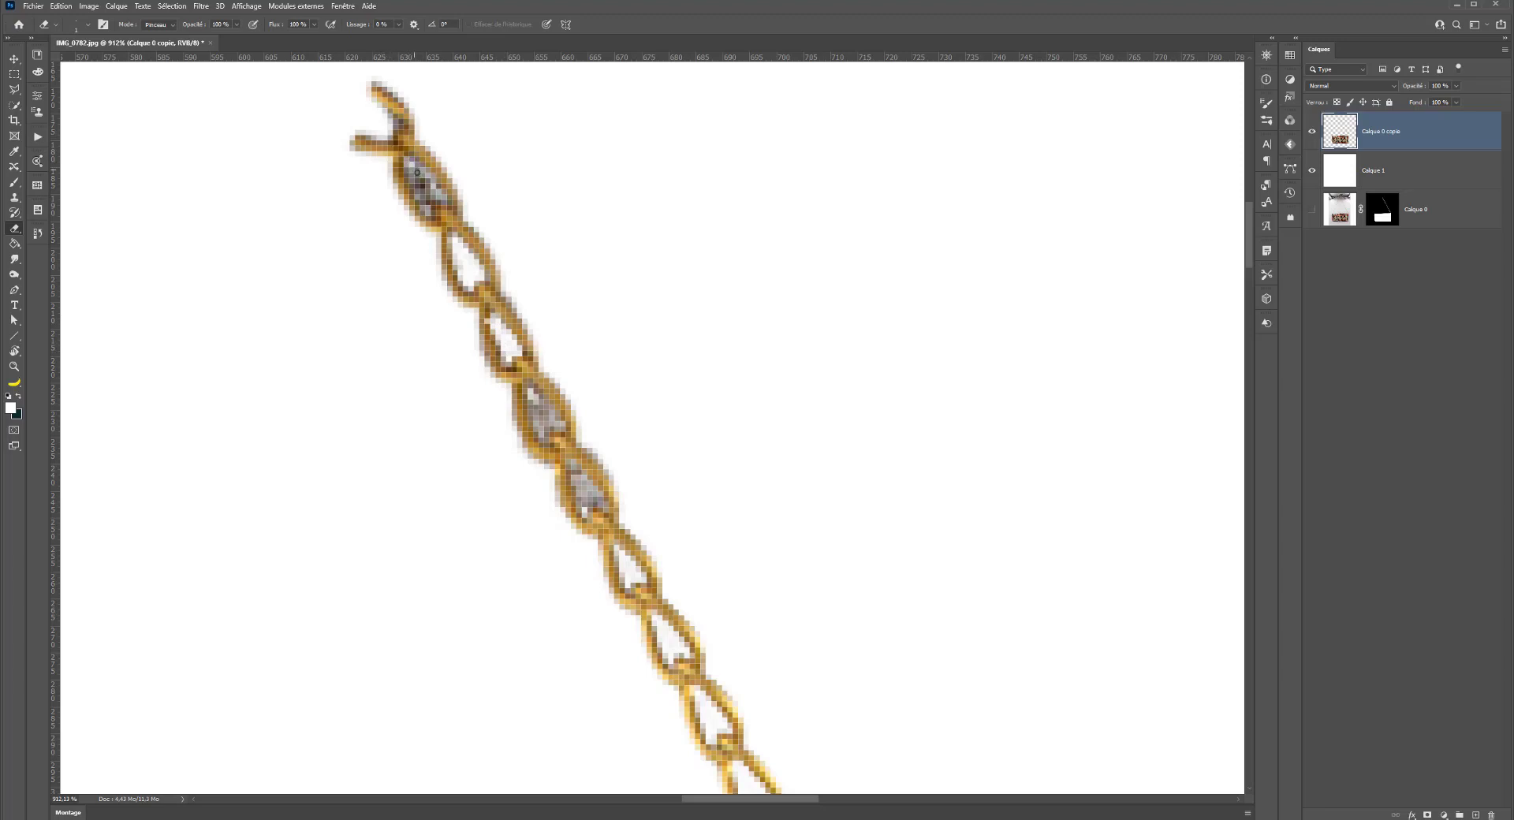
pyautogui.moveTo(417, 172)
pyautogui.mouseDown()
pyautogui.moveTo(441, 196)
pyautogui.moveTo(419, 170)
pyautogui.moveTo(423, 211)
pyautogui.moveTo(412, 171)
pyautogui.moveTo(432, 206)
pyautogui.mouseUp()
pyautogui.scroll(-6, 411, 165)
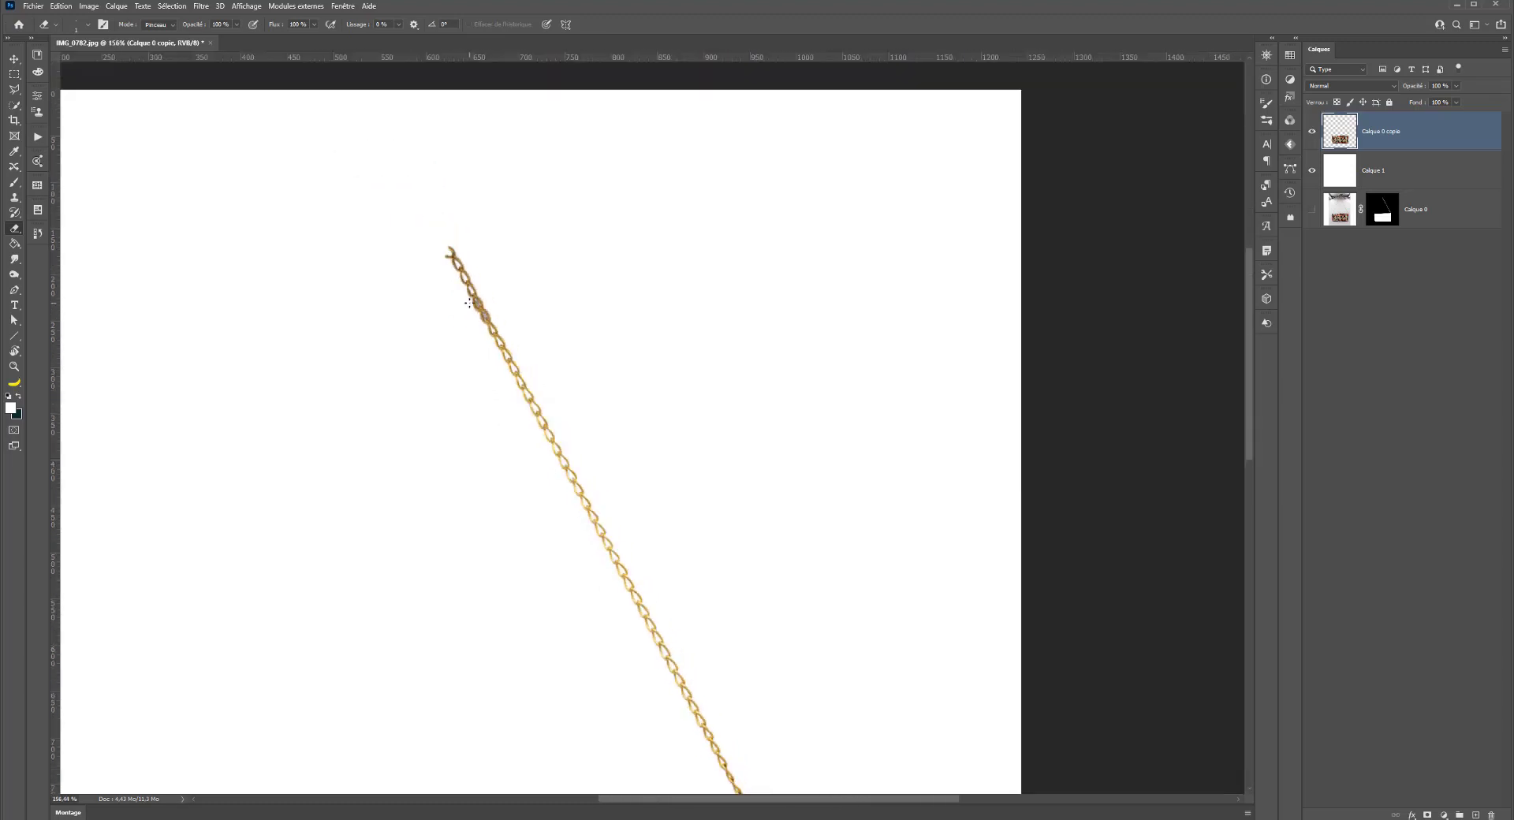
# Step: Erase the remaining grey background inside the fourth and fifth links of the right chain
pyautogui.scroll(4, 466, 341)
pyautogui.scroll(2, 466, 340)
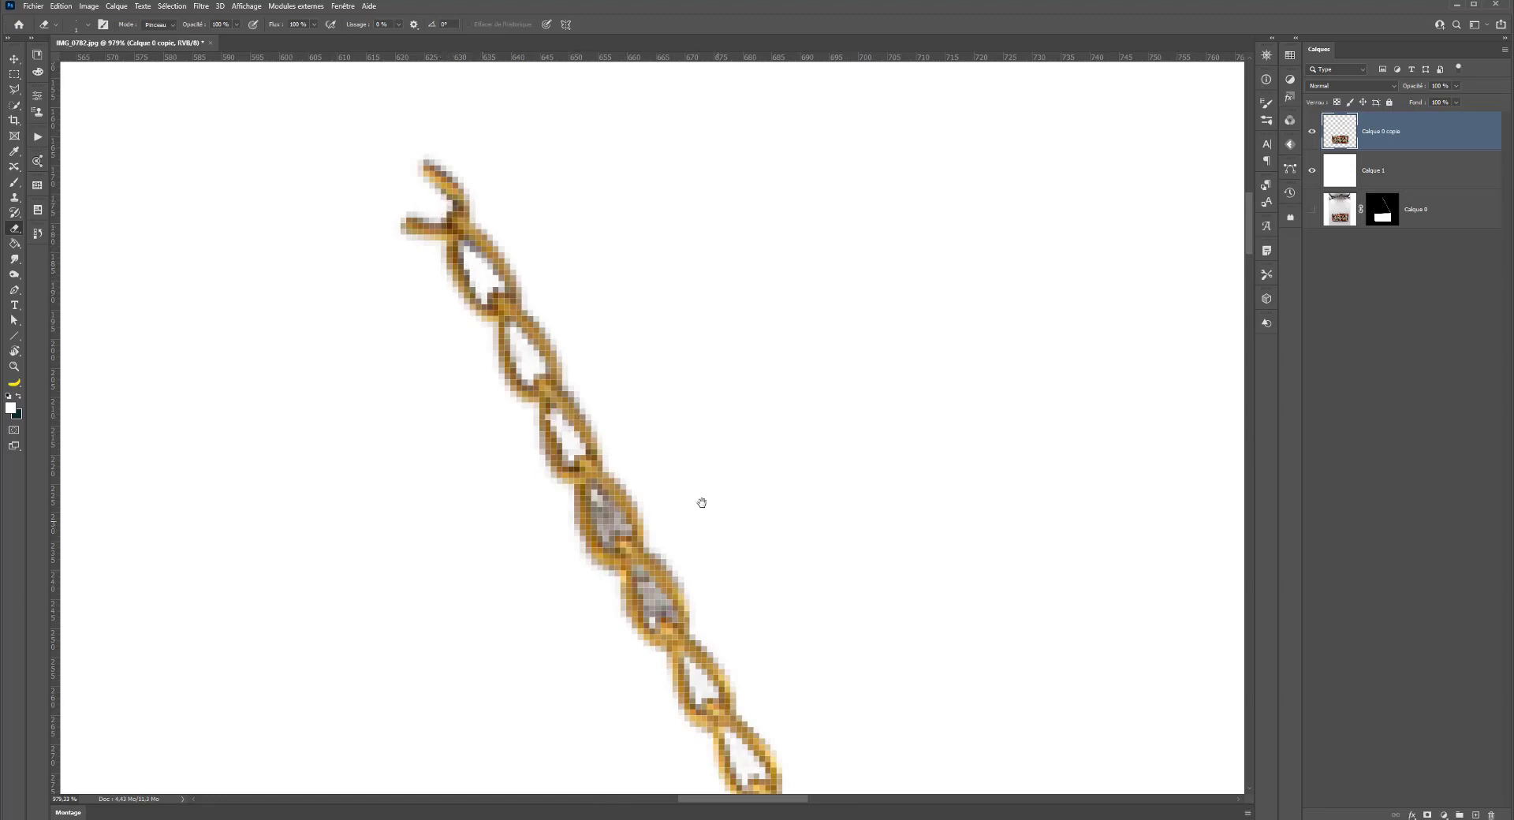
pyautogui.moveTo(702, 503); pyautogui.dragTo(482, 326)
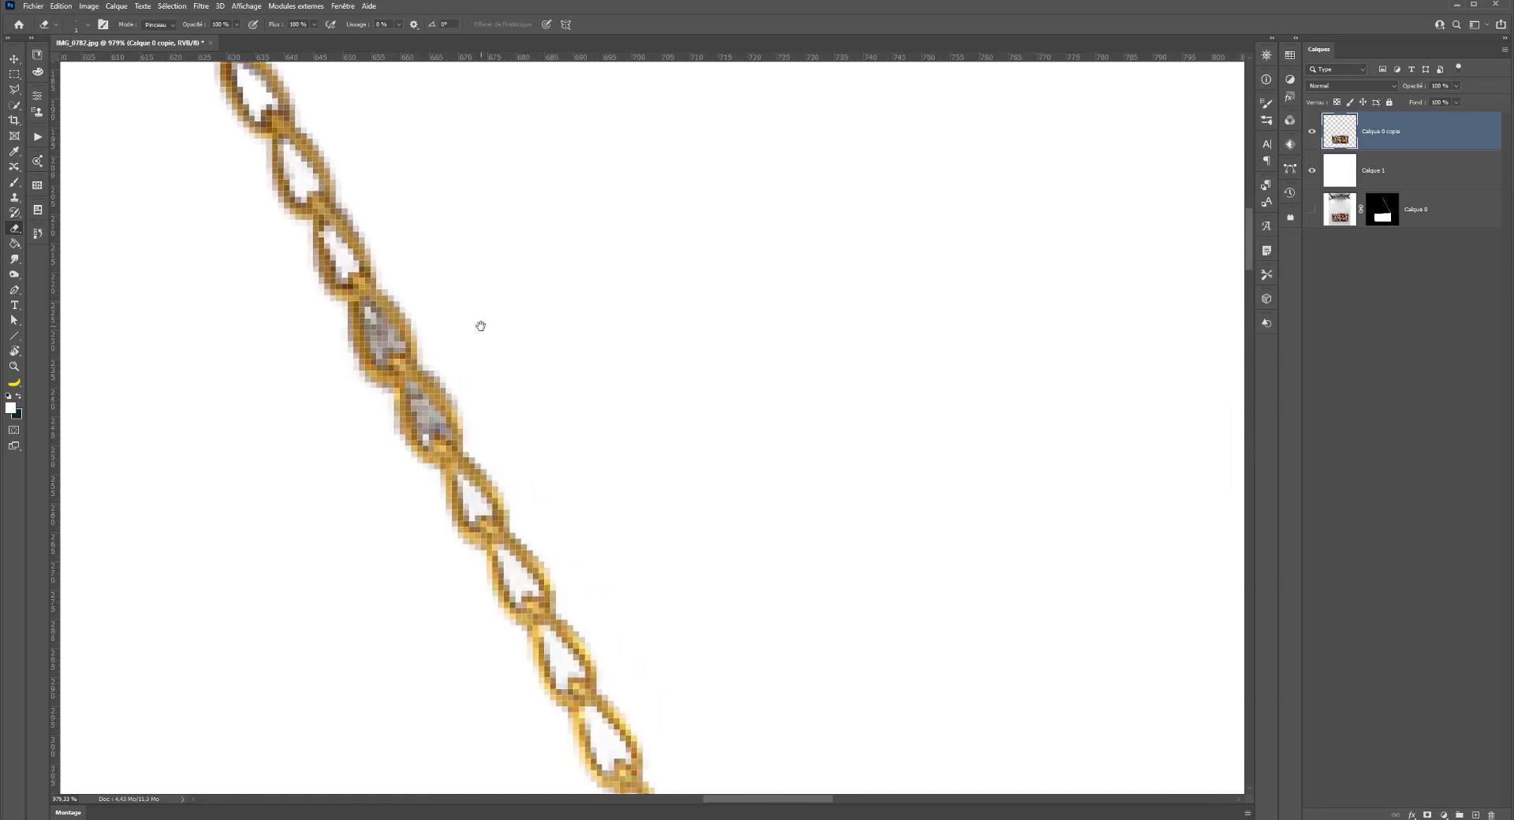
pyautogui.rightClick(425, 409)
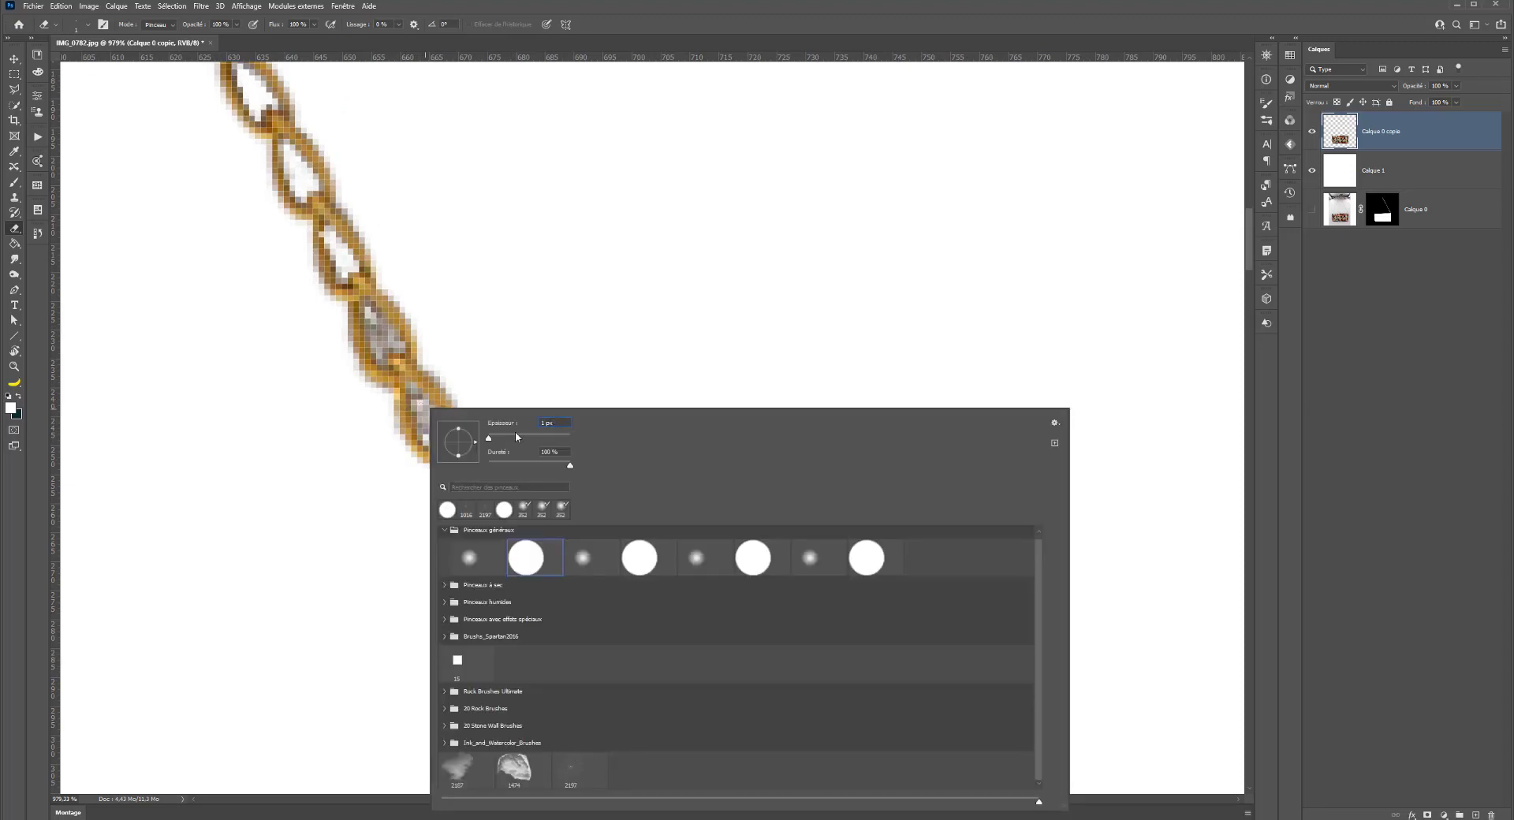
pyautogui.click(426, 416)
pyautogui.moveTo(427, 417)
pyautogui.mouseDown()
pyautogui.moveTo(389, 327)
pyautogui.moveTo(371, 321)
pyautogui.moveTo(395, 346)
pyautogui.moveTo(366, 313)
pyautogui.moveTo(380, 356)
pyautogui.moveTo(365, 325)
pyautogui.moveTo(393, 350)
pyautogui.moveTo(375, 321)
pyautogui.mouseUp()
pyautogui.scroll(-15, 376, 321)
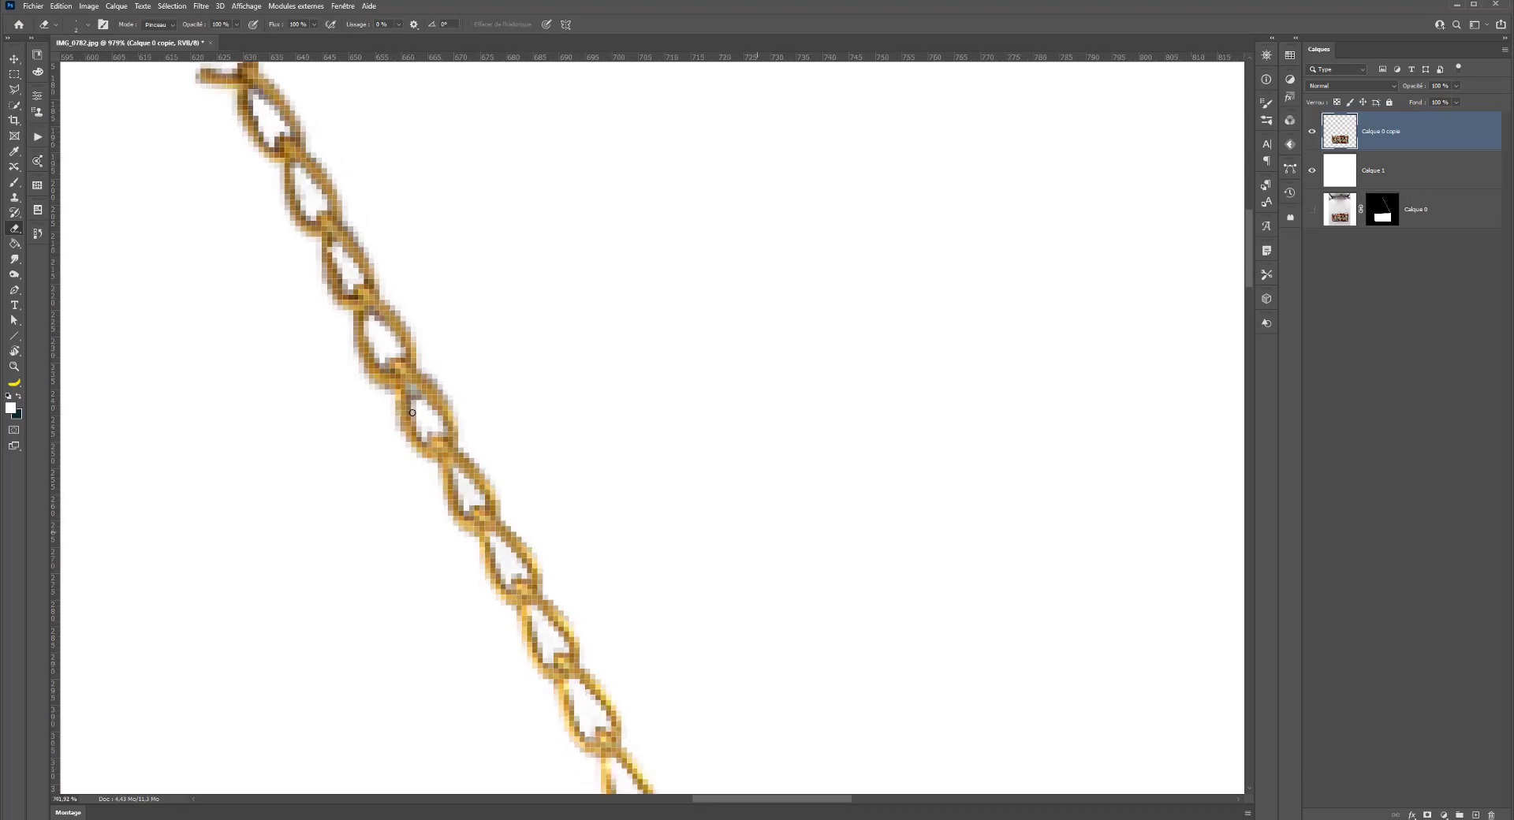
pyautogui.scroll(2, 515, 511)
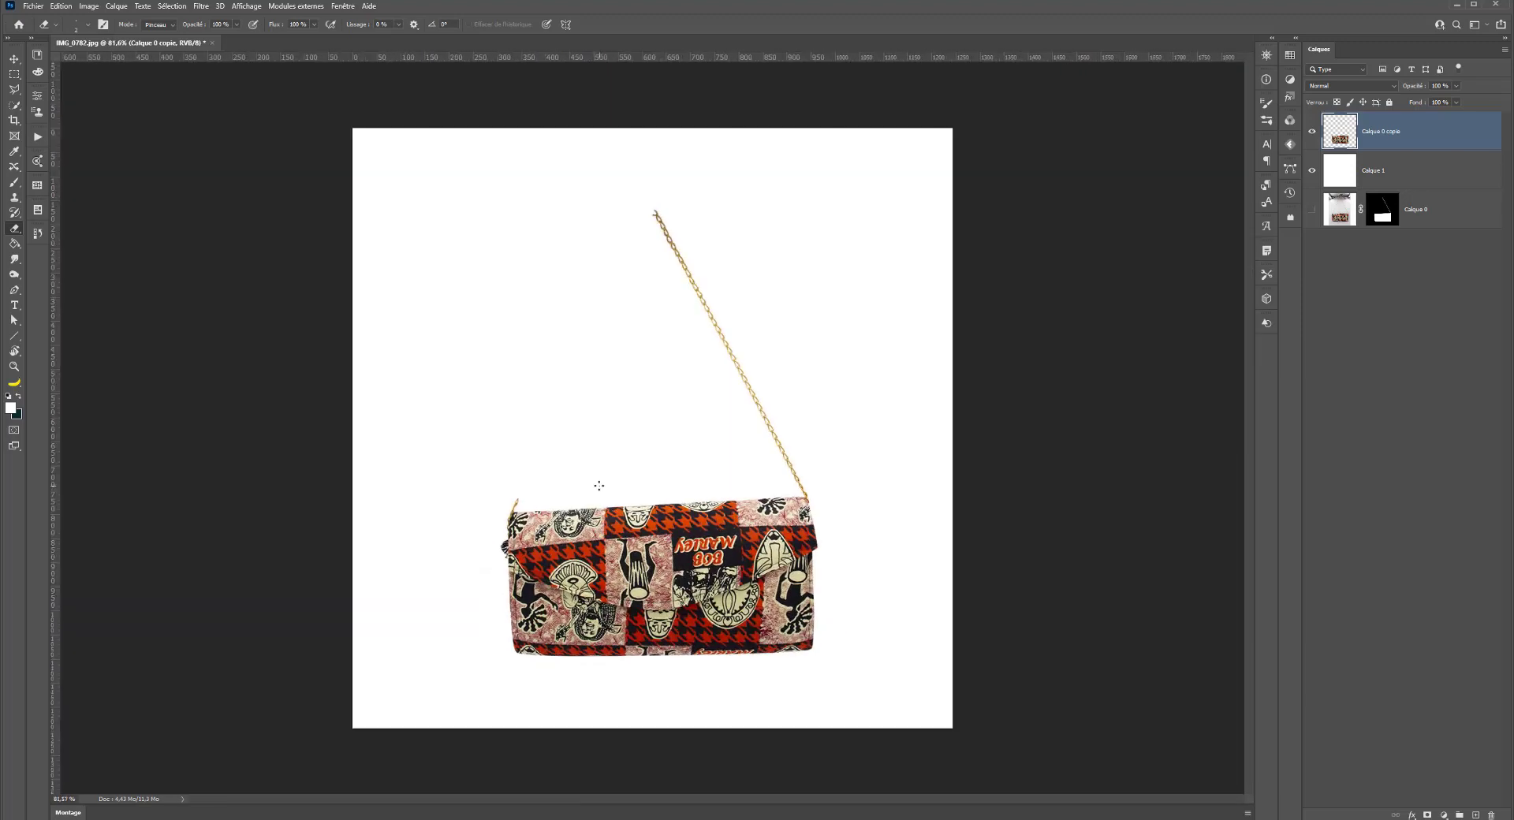
pyautogui.scroll(-1, 597, 482)
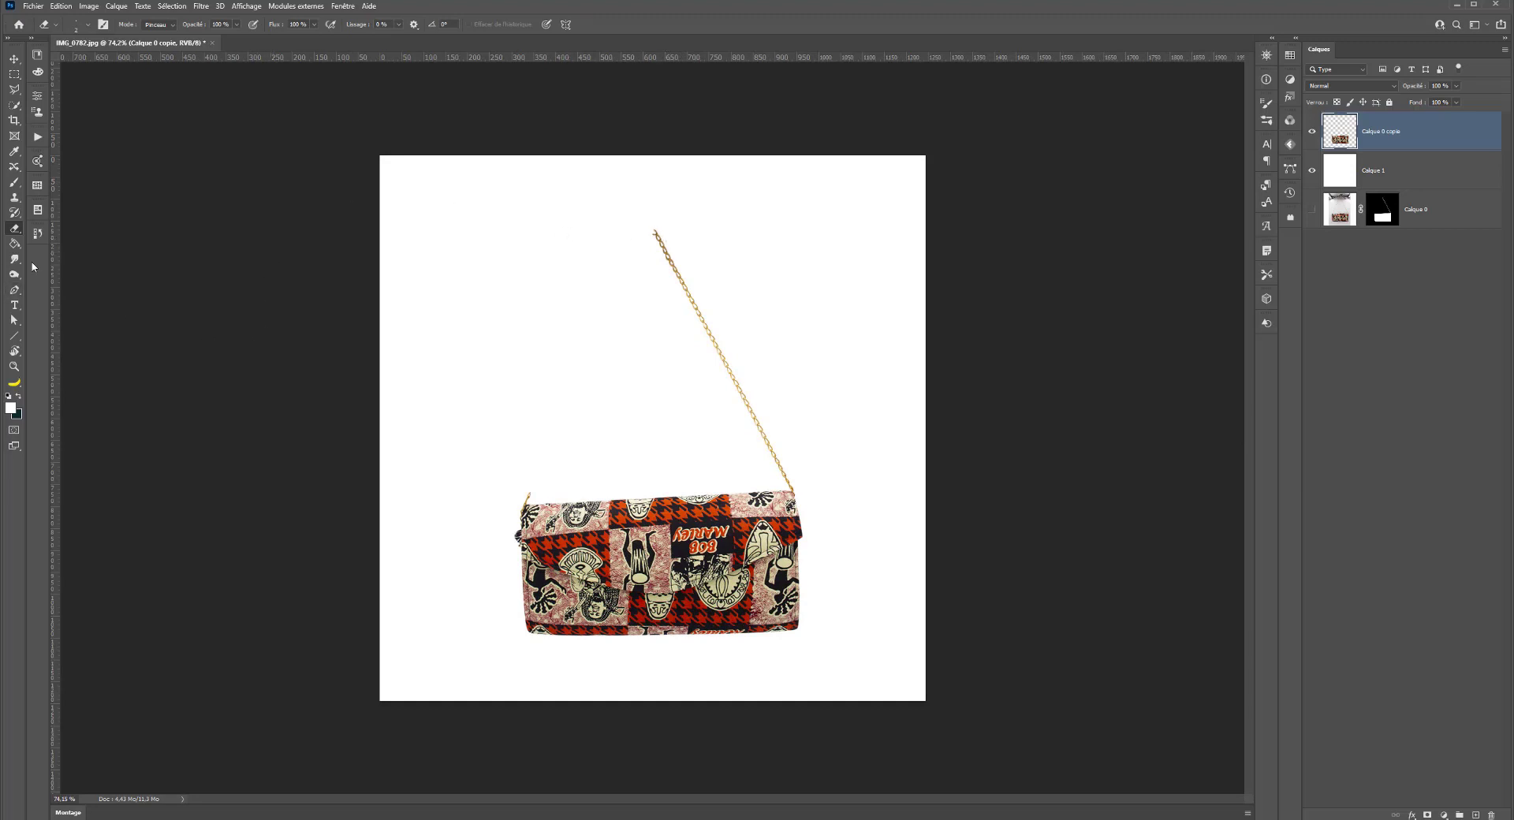
# Step: Select the whole right chain with the Polygonal Lasso and copy it to a new layer
pyautogui.click(14, 89)
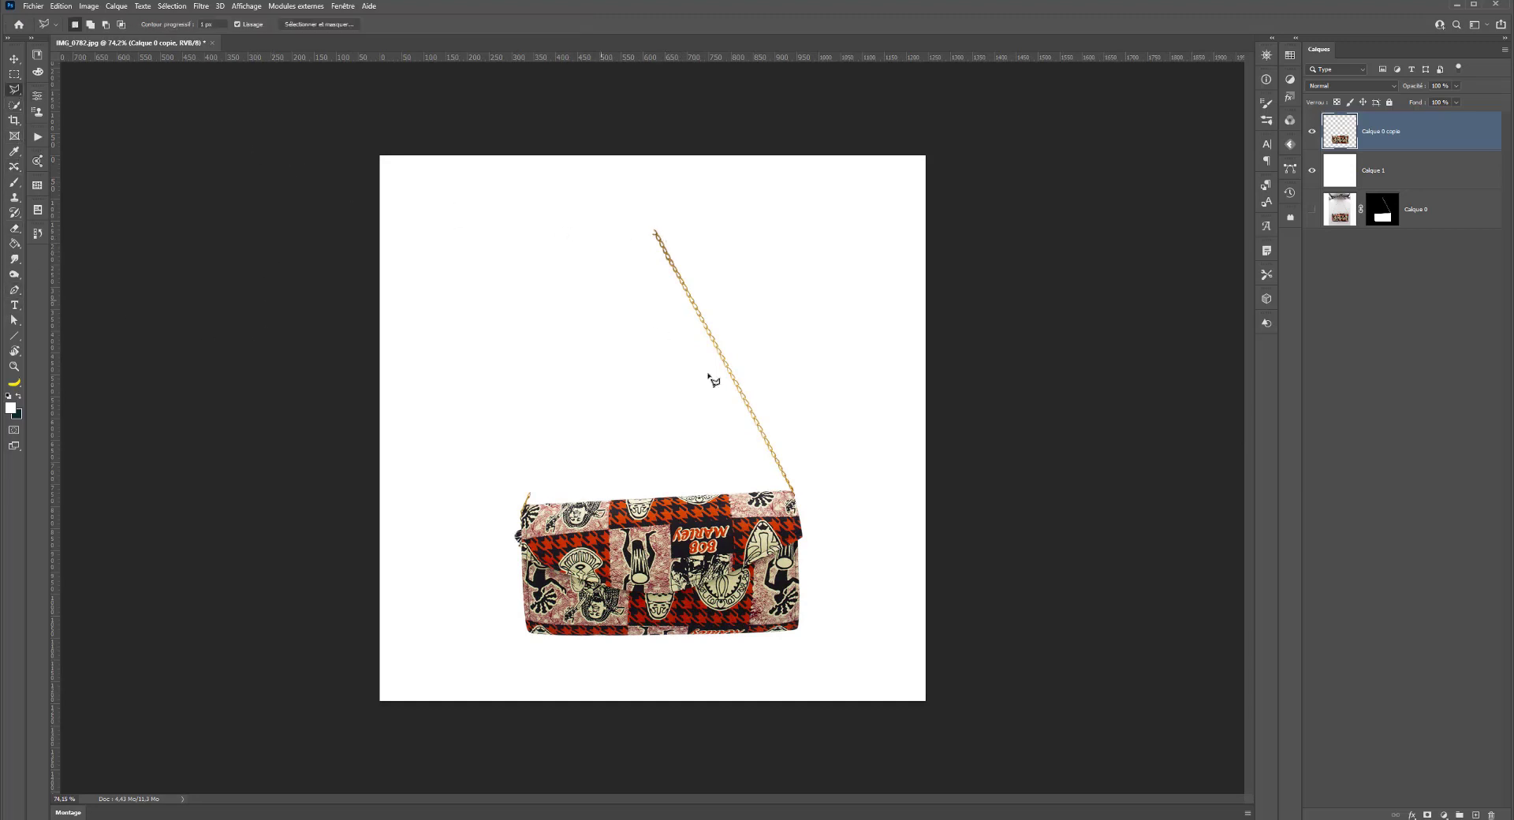
pyautogui.moveTo(795, 495)
pyautogui.mouseDown()
pyautogui.moveTo(750, 271)
pyautogui.moveTo(673, 158)
pyautogui.moveTo(714, 217)
pyautogui.moveTo(623, 206)
pyautogui.moveTo(607, 337)
pyautogui.mouseUp()
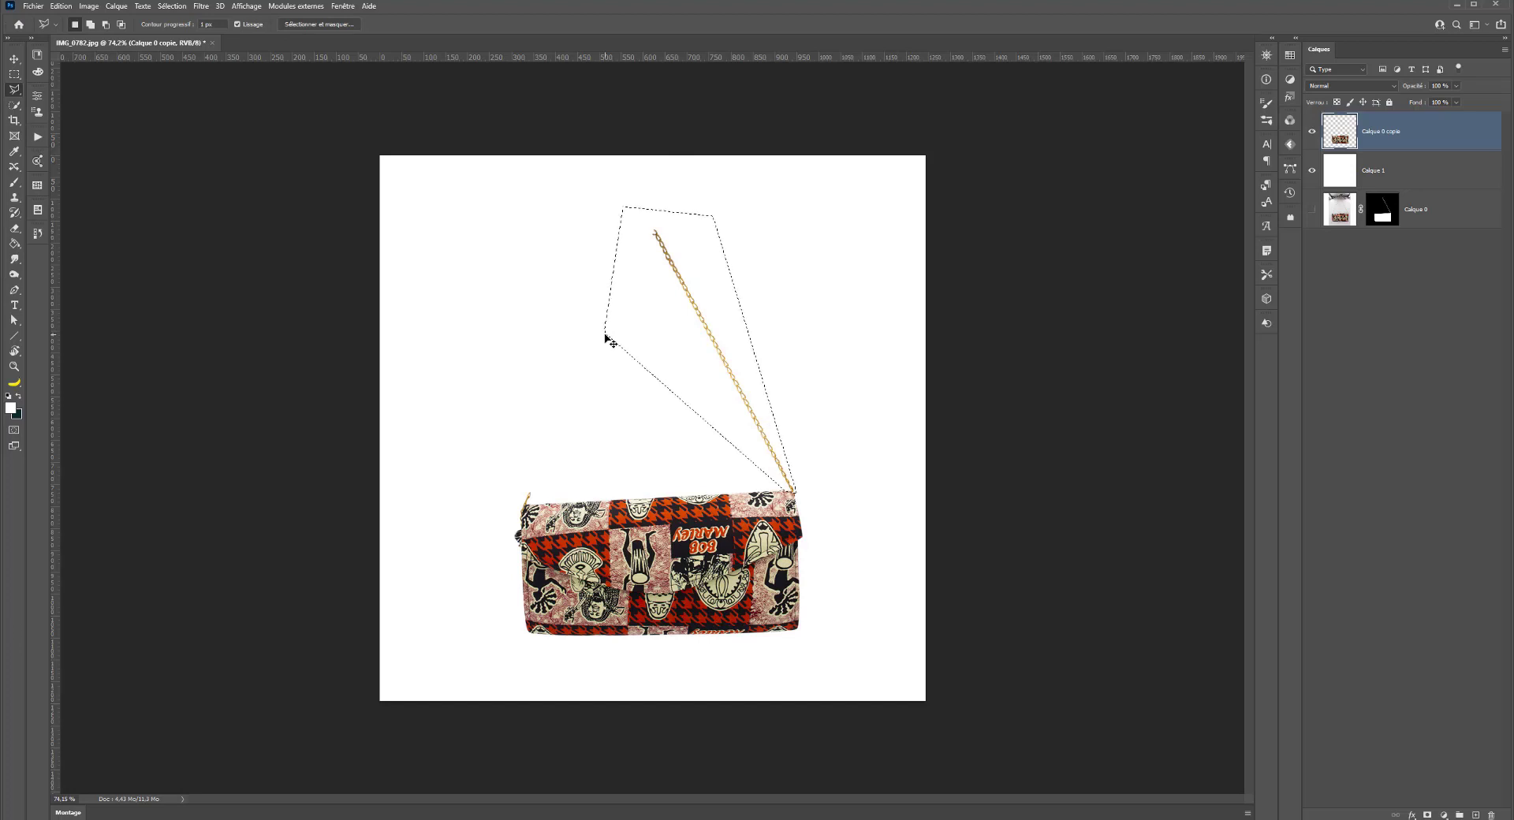
pyautogui.hotkey('ctrl', 'j')
# Step: Move the chain copy toward the bag's left side, flip it horizontally, and bring its upper end to the right chain's peak
pyautogui.press('v')
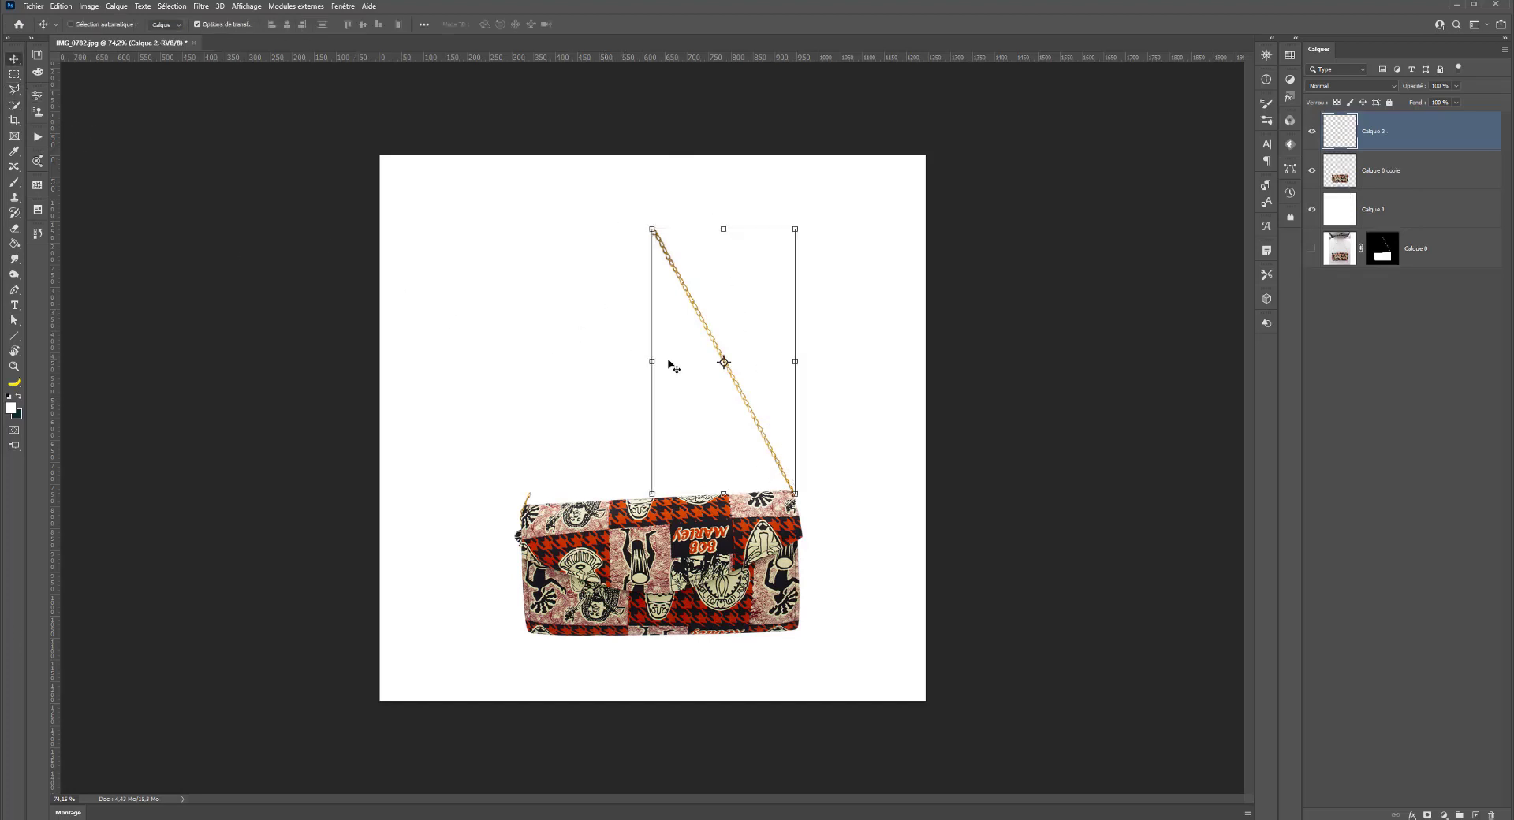
pyautogui.moveTo(696, 341); pyautogui.dragTo(556, 341)
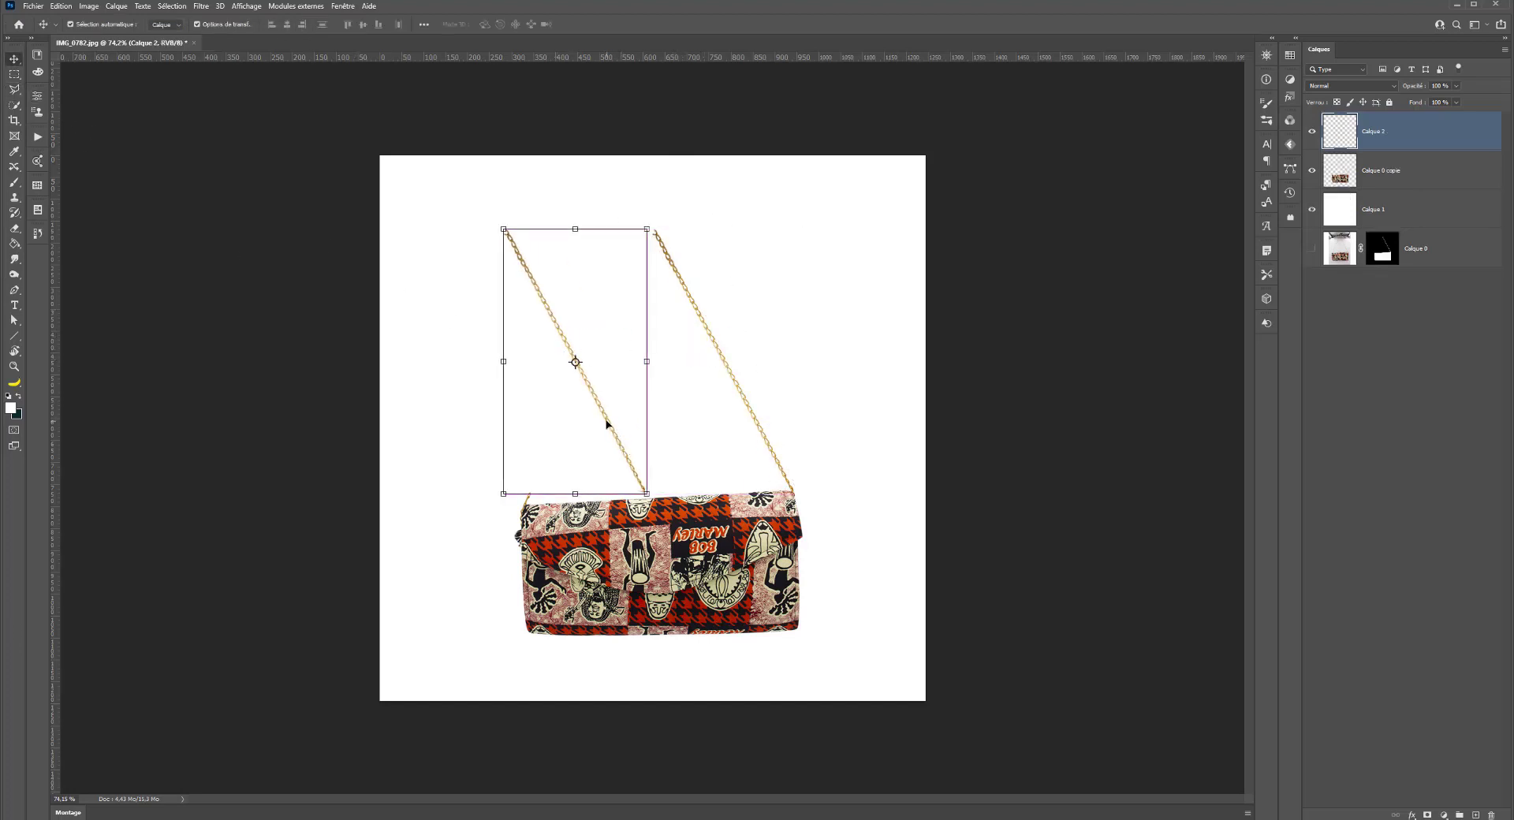
pyautogui.hotkey('ctrl', 't')
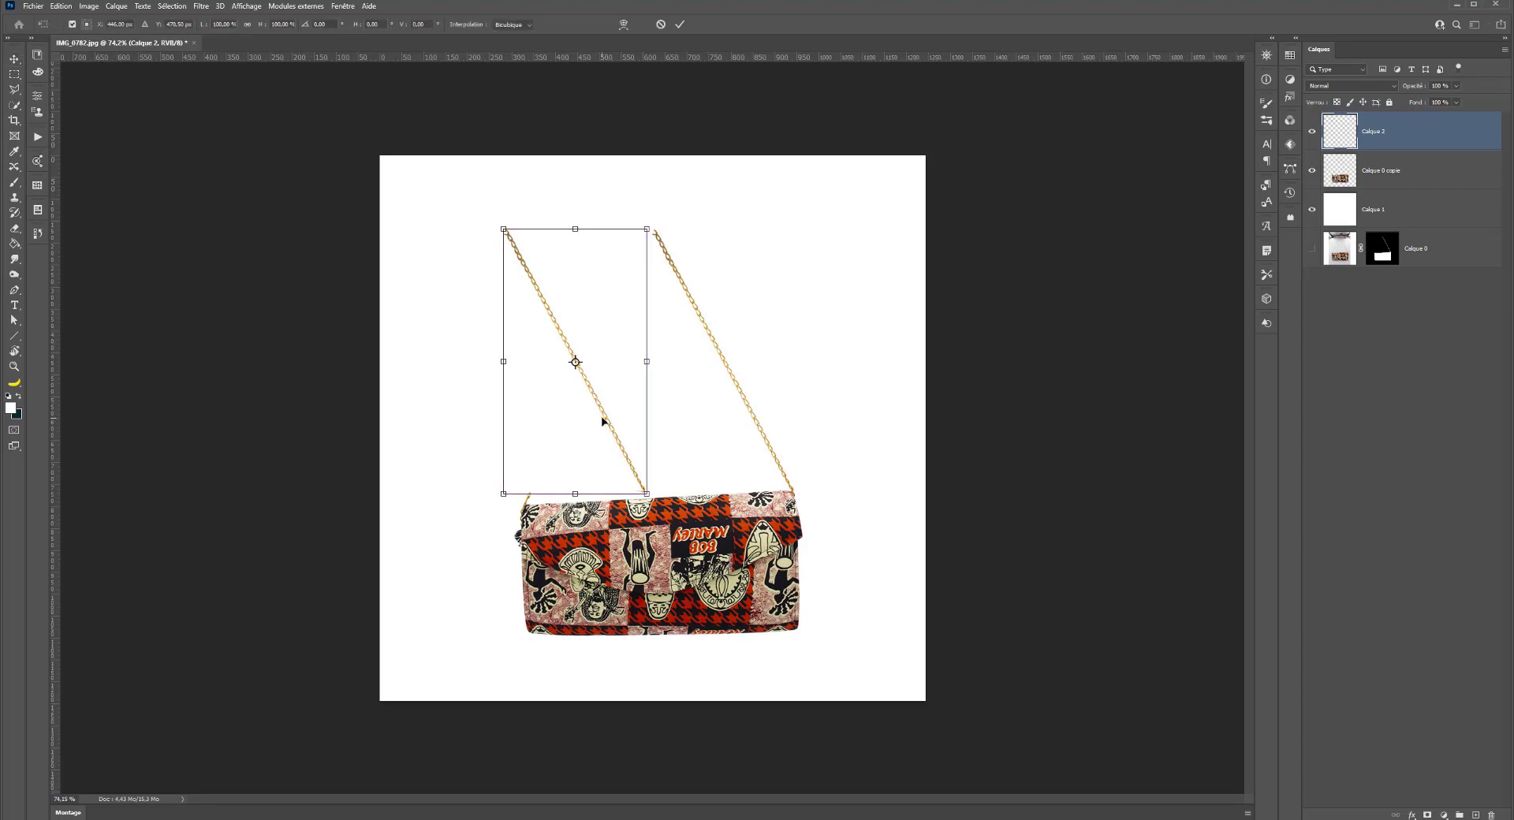
pyautogui.rightClick(602, 421)
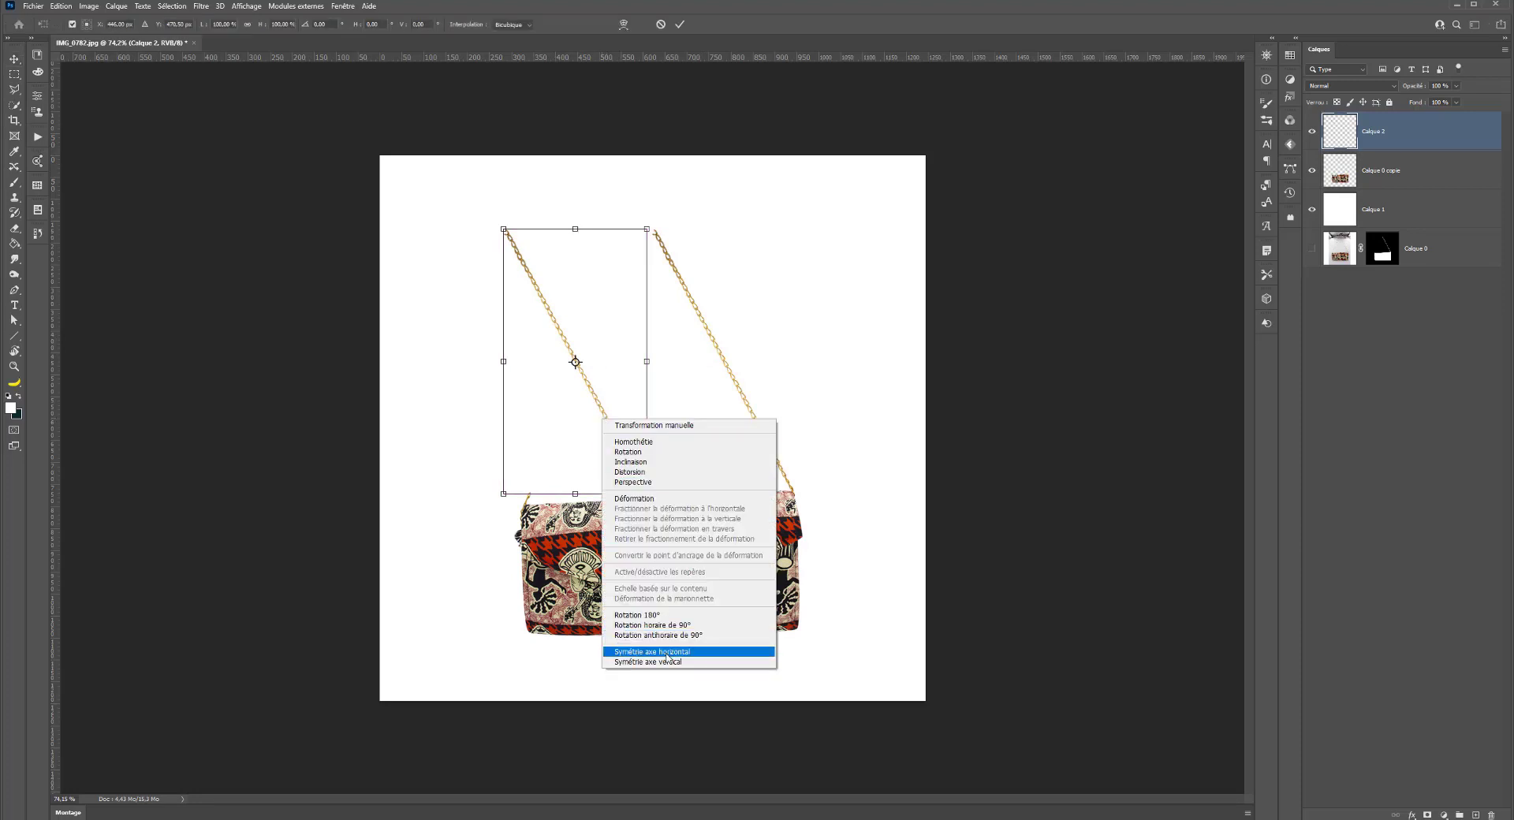
pyautogui.click(631, 651)
pyautogui.moveTo(535, 471); pyautogui.dragTo(542, 473)
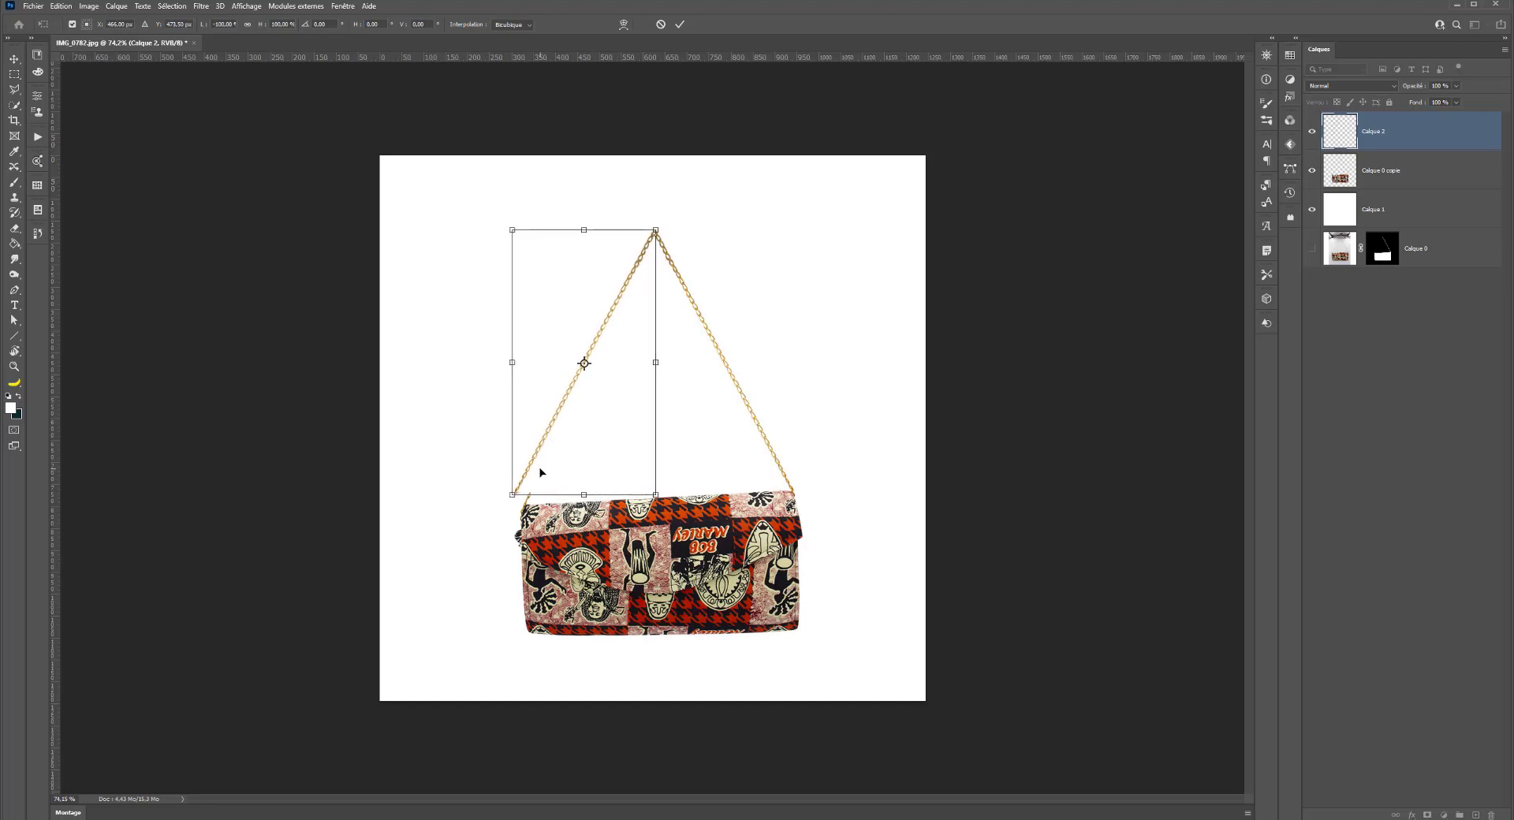
# Step: Fine-tune the mirrored chain's position so its top link lines up with the right chain's open link
pyautogui.scroll(7, 634, 418)
pyautogui.moveTo(633, 221); pyautogui.dragTo(626, 410)
pyautogui.moveTo(603, 245); pyautogui.dragTo(611, 231)
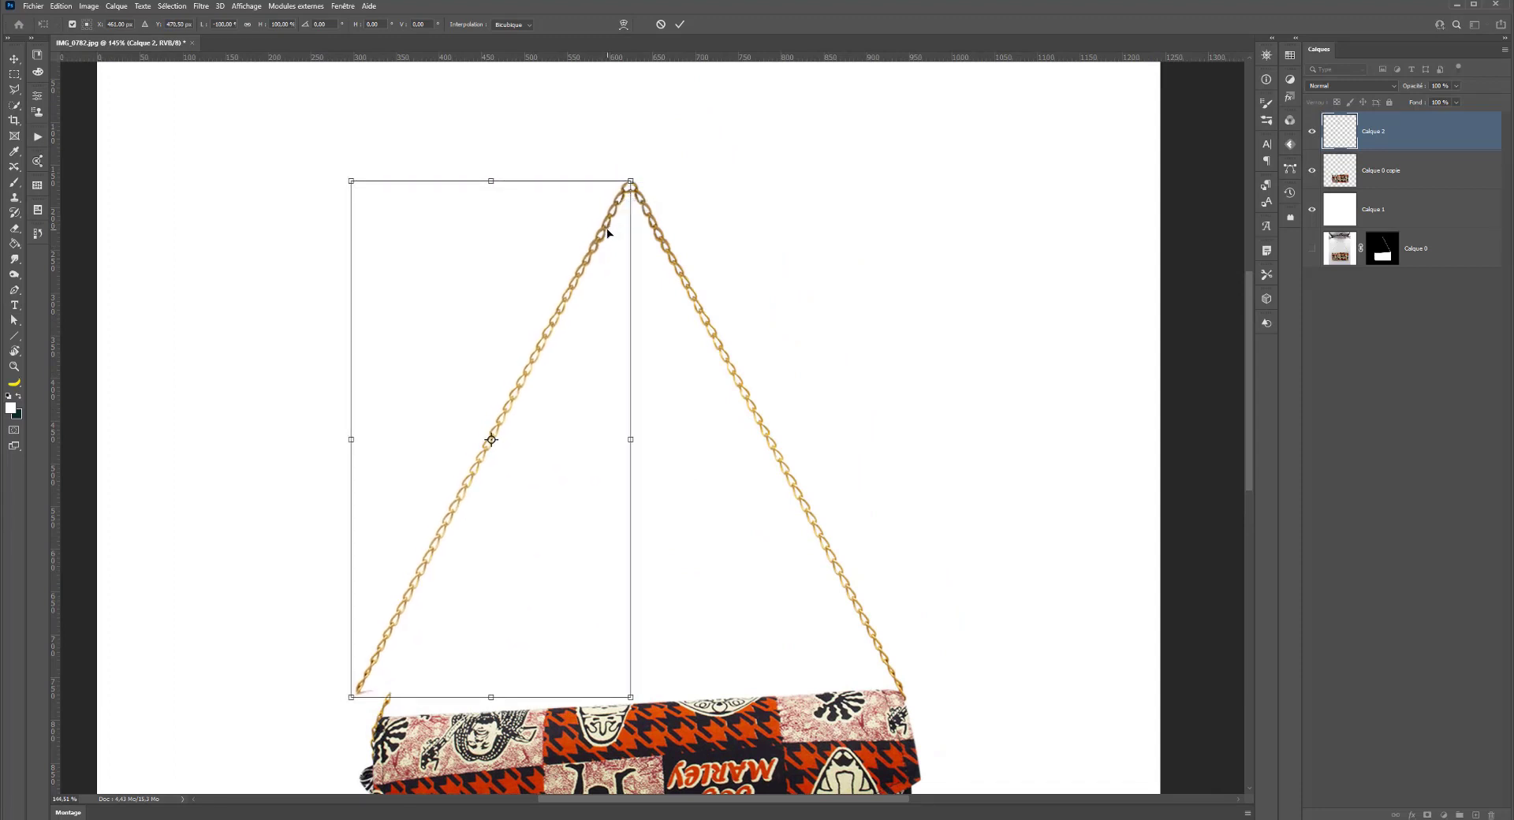
pyautogui.press('Up')
pyautogui.press('Up')
pyautogui.press('Down')
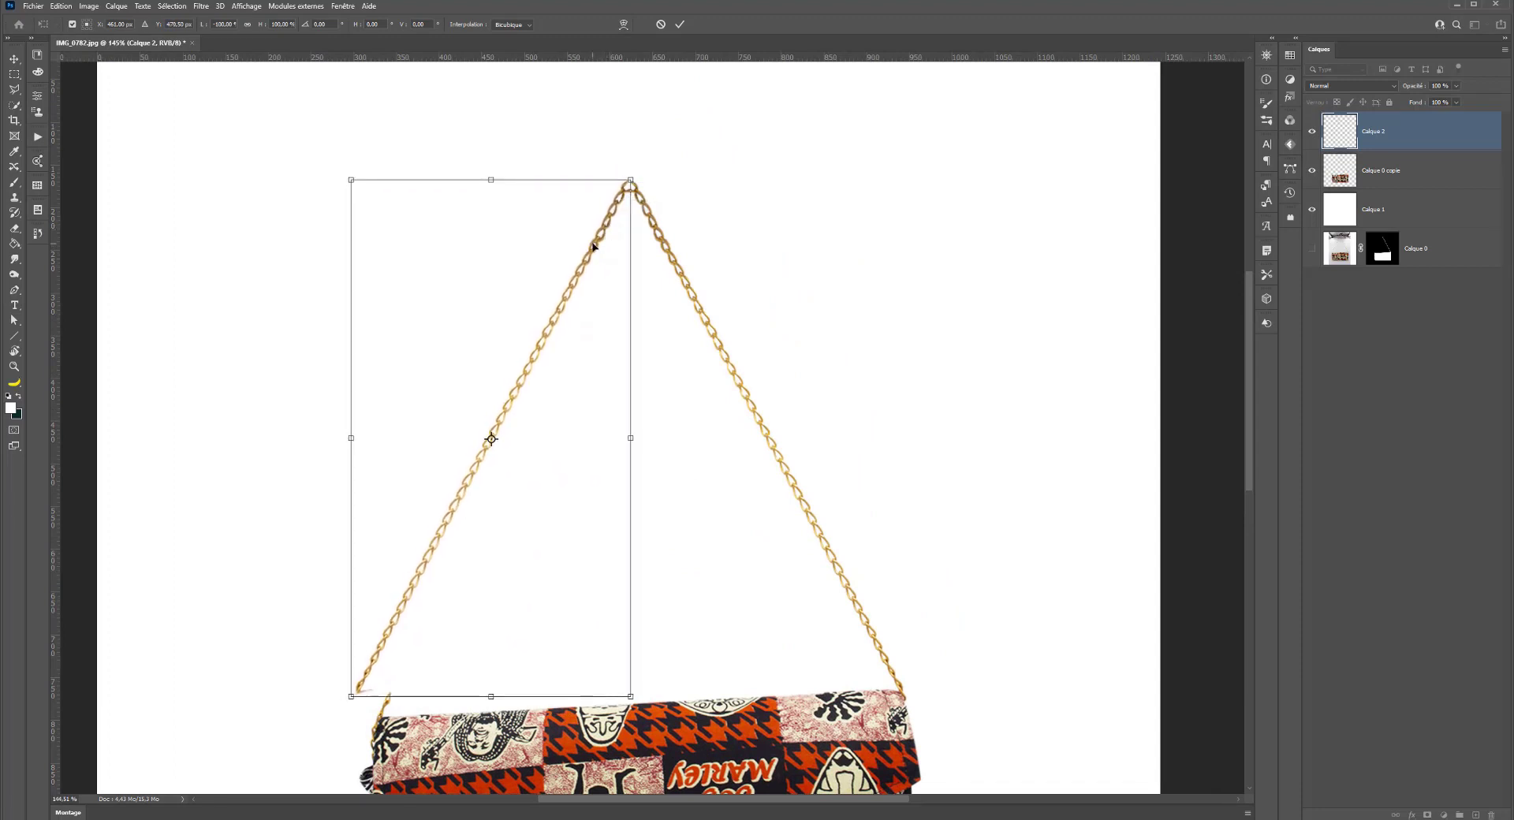
# Step: Rotate the mirrored chain slightly so its lower end meets the bag's upper left corner, and close the transform
pyautogui.rightClick(477, 638)
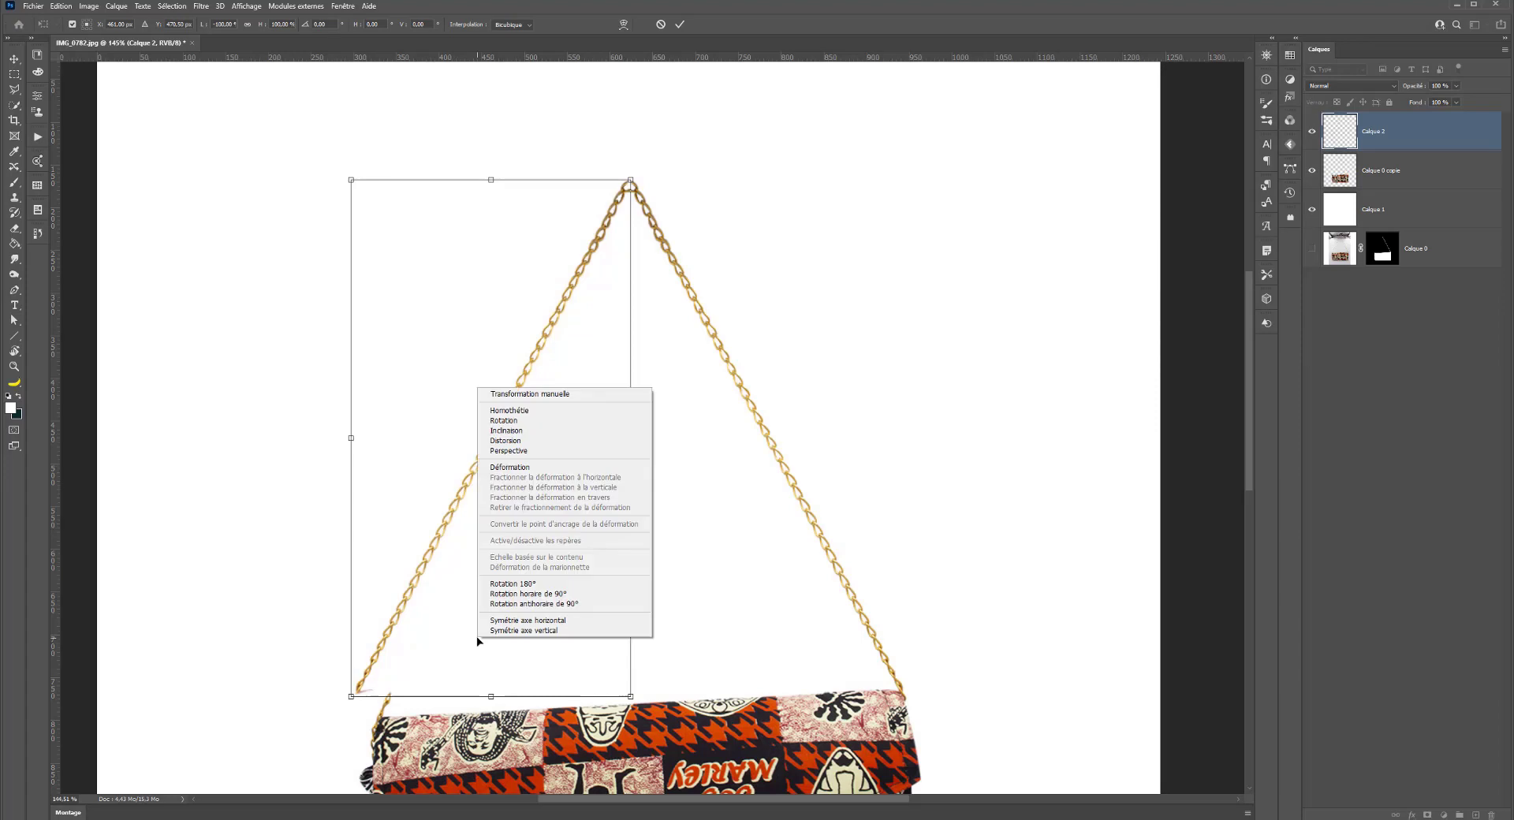
pyautogui.click(495, 702)
pyautogui.moveTo(490, 698); pyautogui.dragTo(526, 707)
pyautogui.press('Escape')
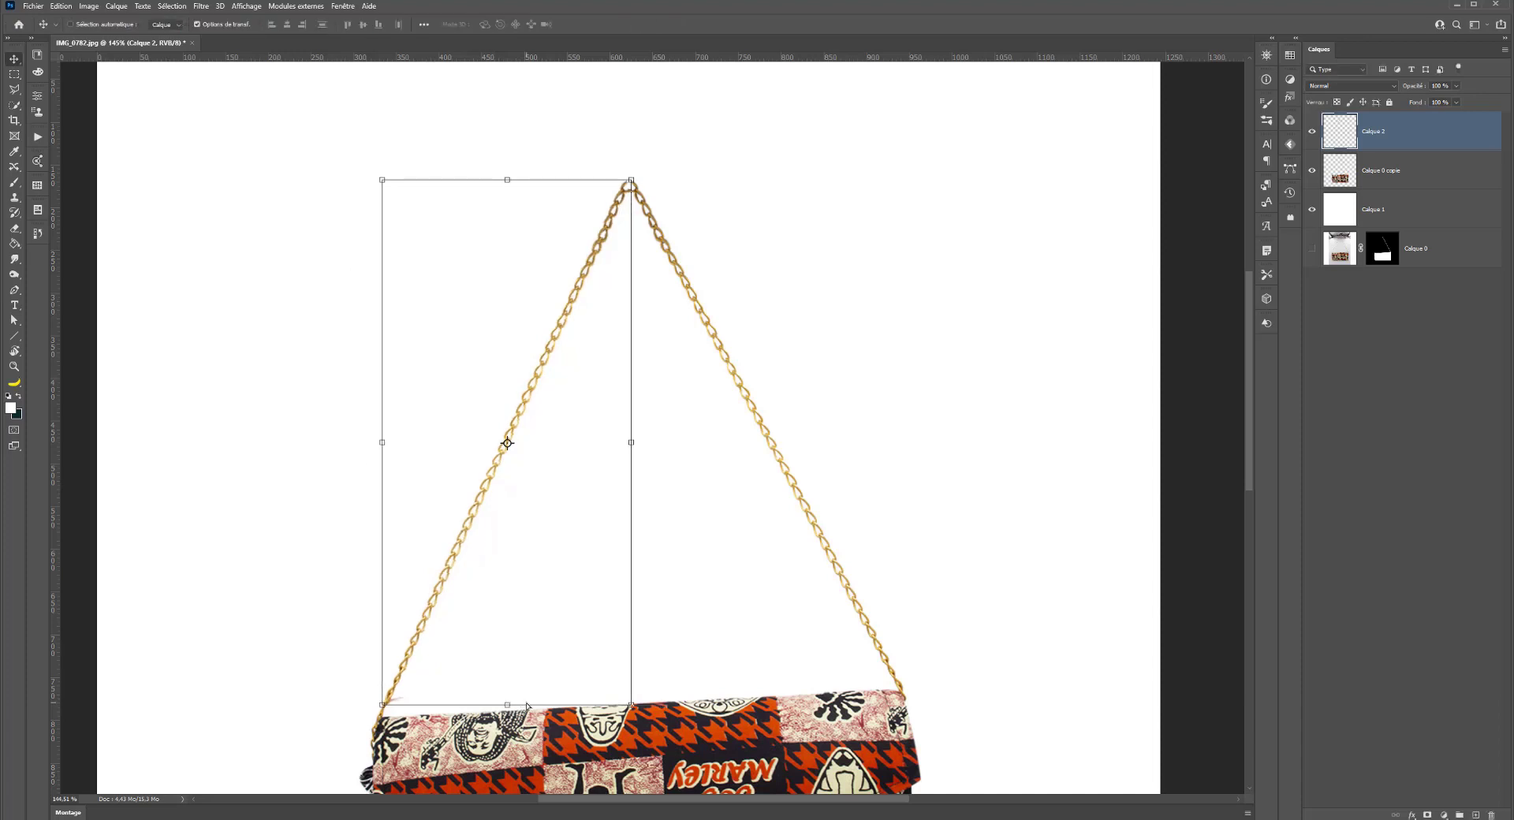
# Step: Erase the stray remnant beside the mirrored chain's lower end and compare the strap with and without the chain copy
pyautogui.click(14, 228)
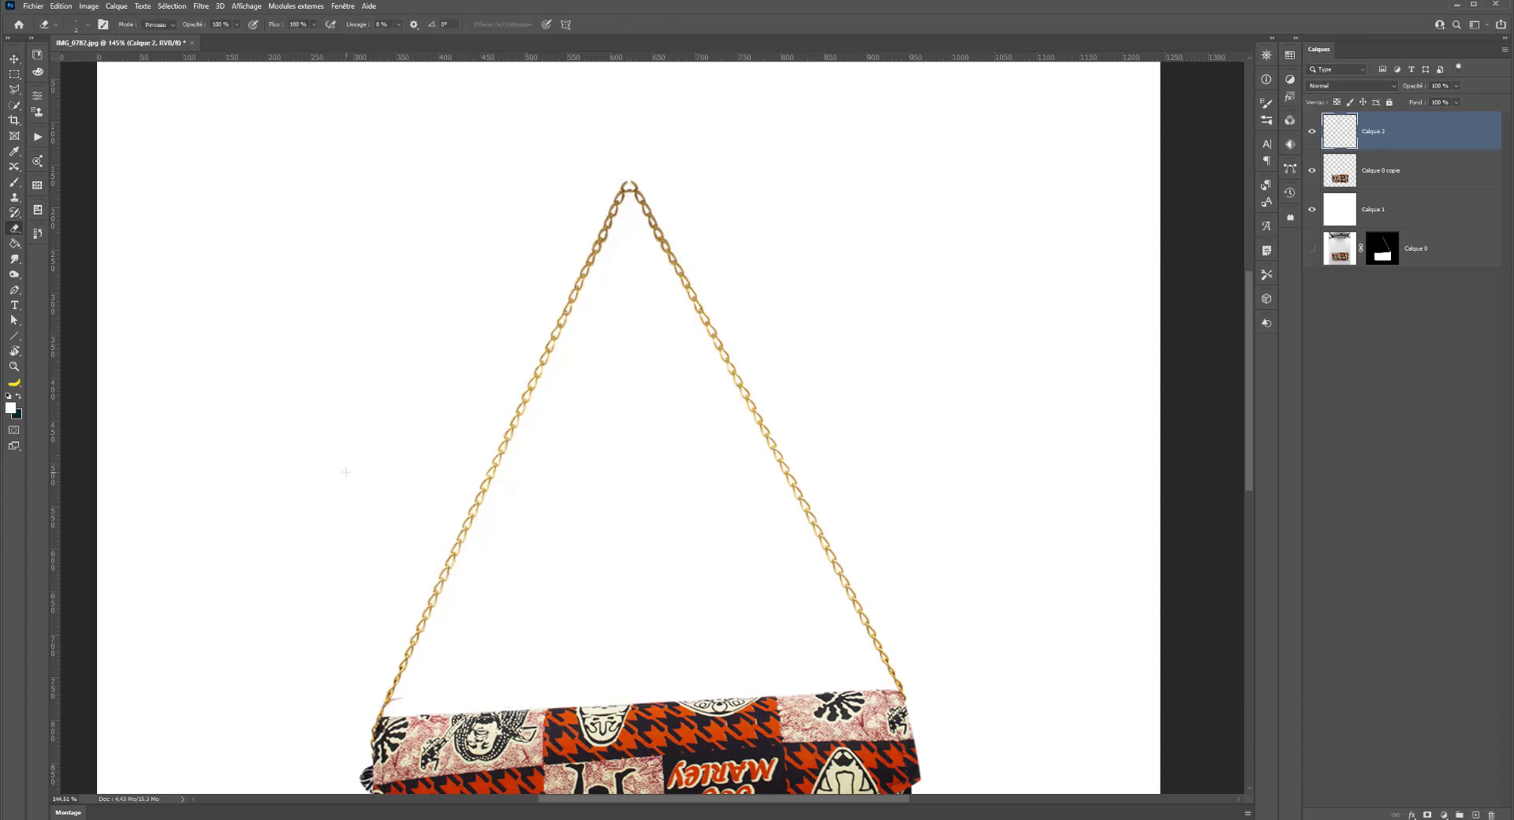
pyautogui.moveTo(419, 686); pyautogui.dragTo(401, 701)
pyautogui.scroll(6, 457, 379)
pyautogui.moveTo(679, 372); pyautogui.dragTo(384, 705)
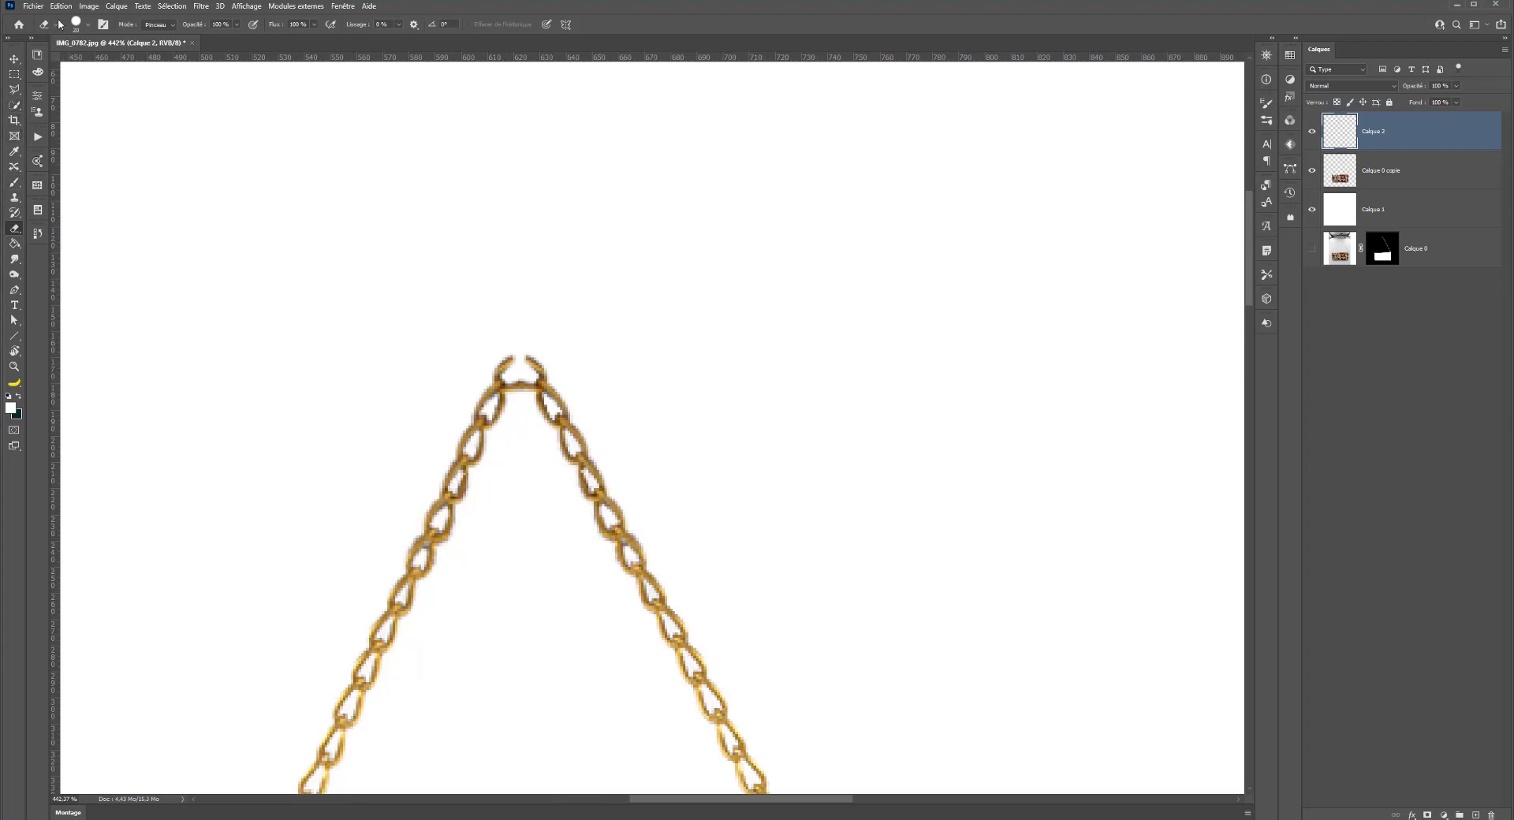
pyautogui.click(1314, 131)
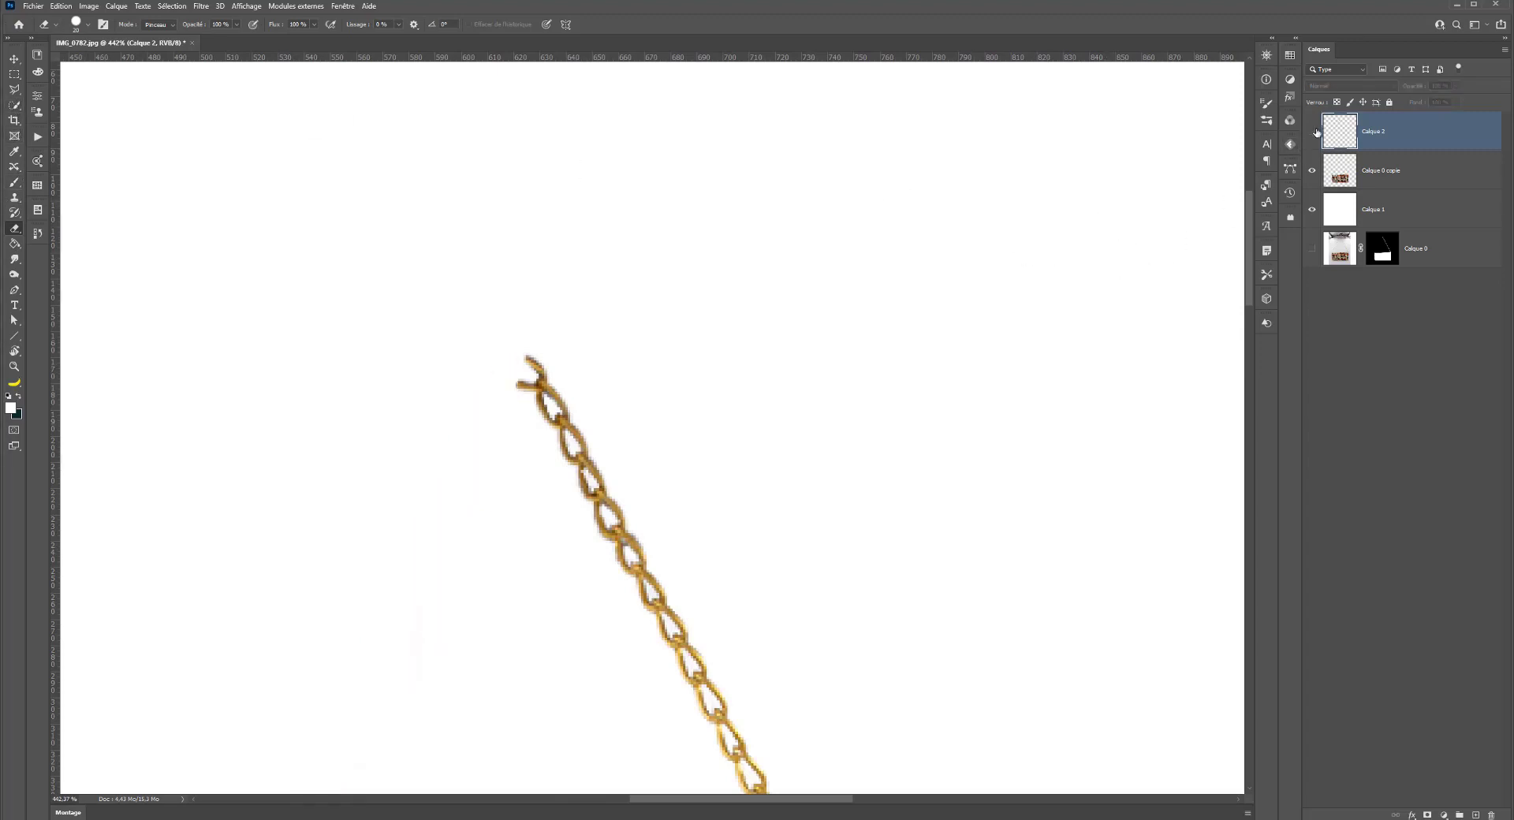
pyautogui.click(1314, 132)
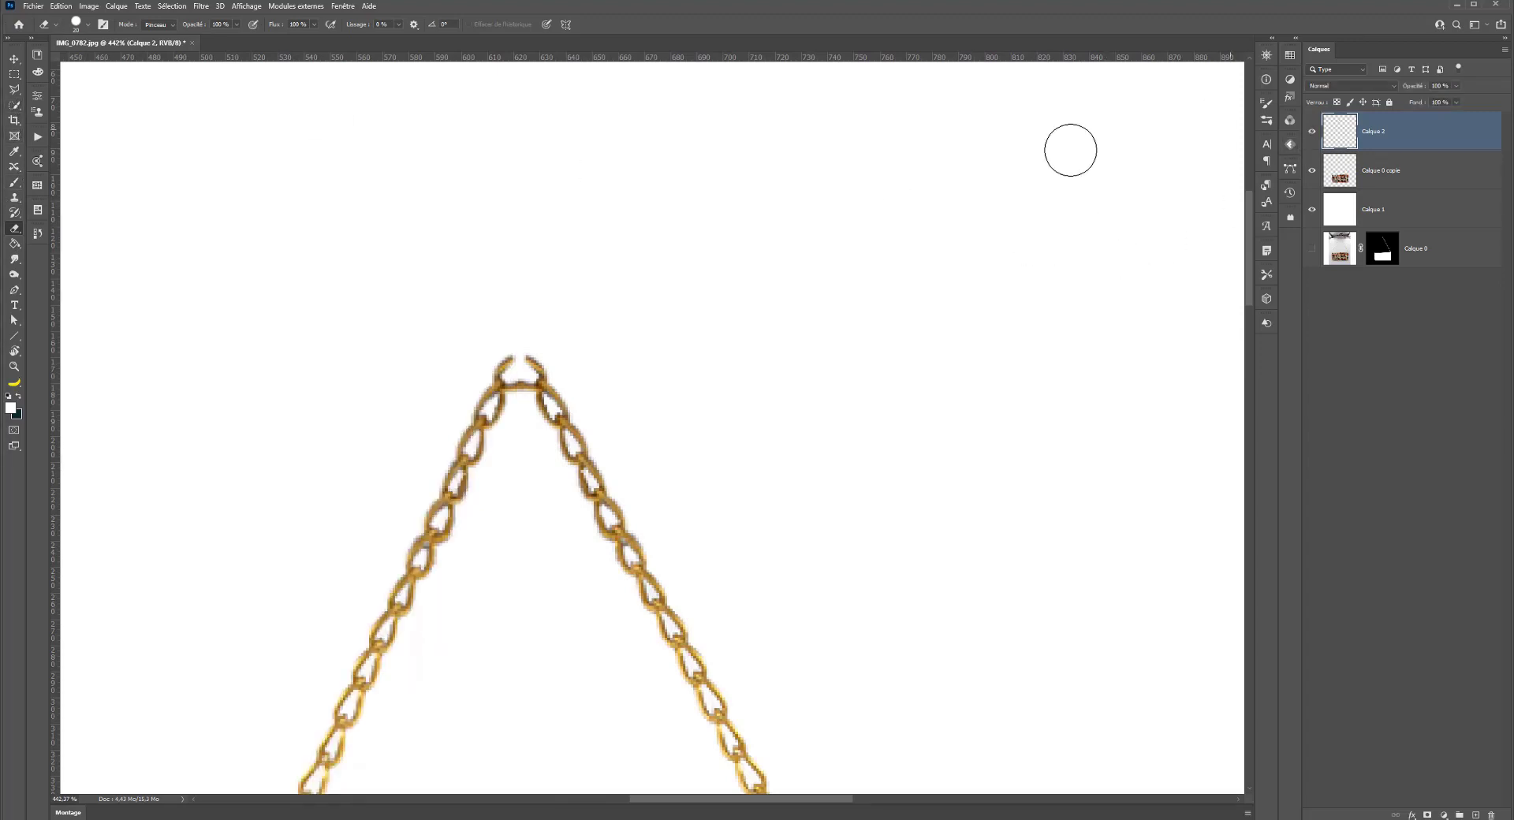
pyautogui.click(90, 10)
pyautogui.moveTo(63, 6)
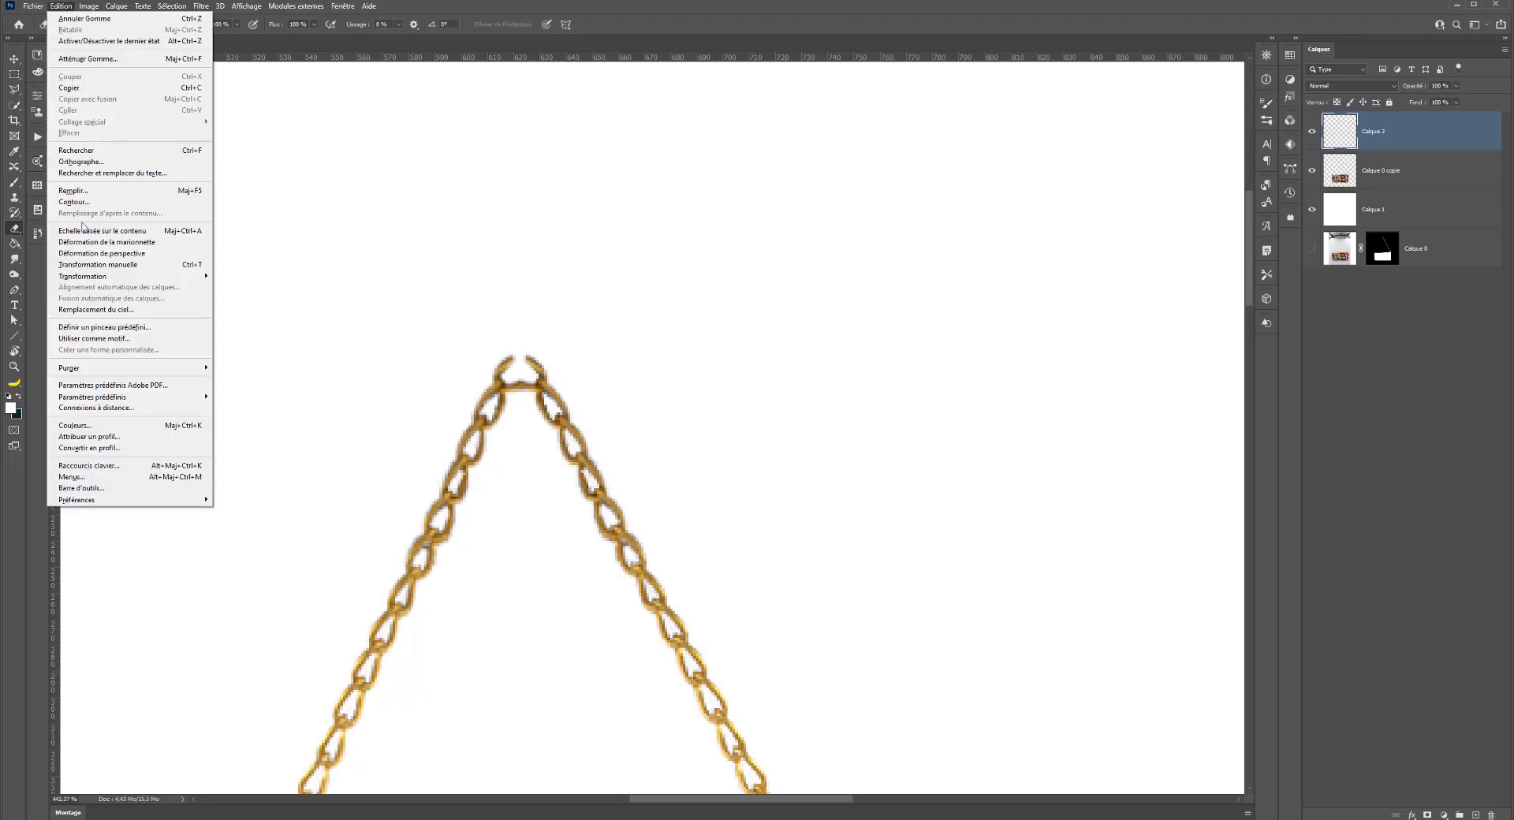
pyautogui.click(87, 230)
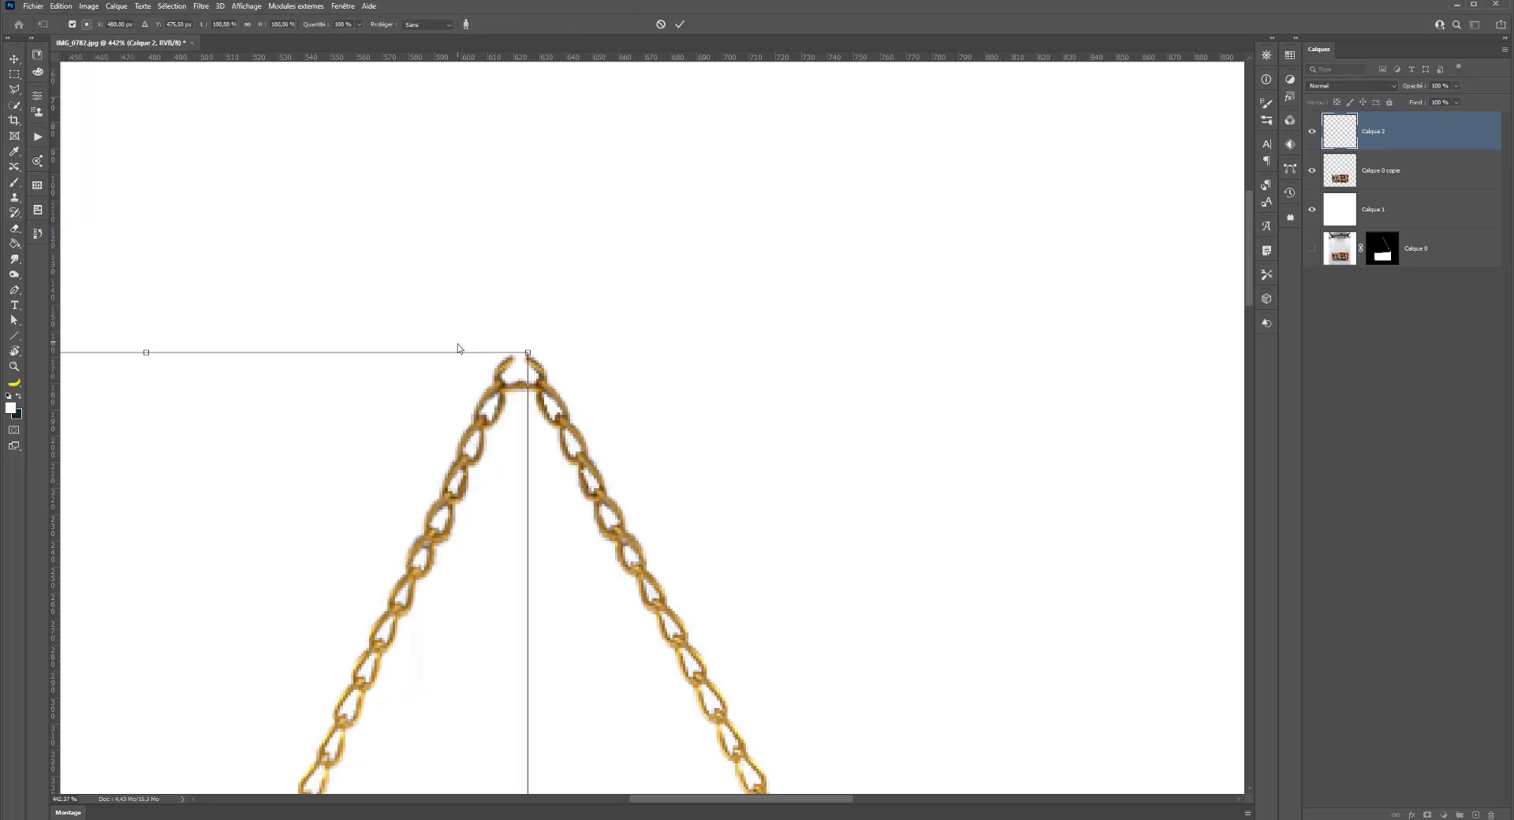
pyautogui.press('Escape')
# Step: Pin the mirrored chain with Puppet Warp, try pulling its top end toward the right chain, and undo the deformation
pyautogui.click(61, 5)
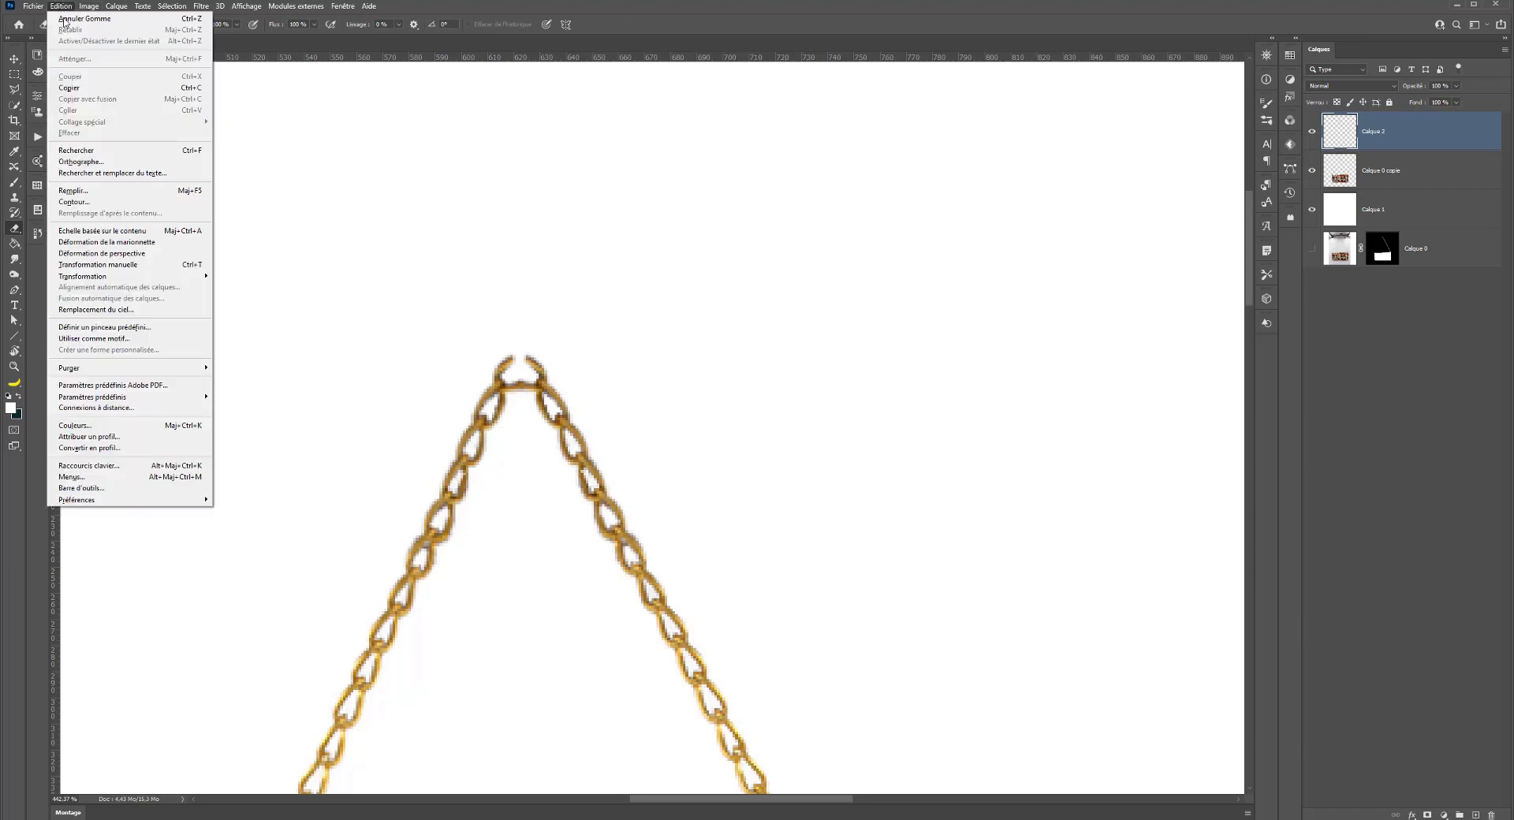
pyautogui.click(105, 242)
pyautogui.click(483, 418)
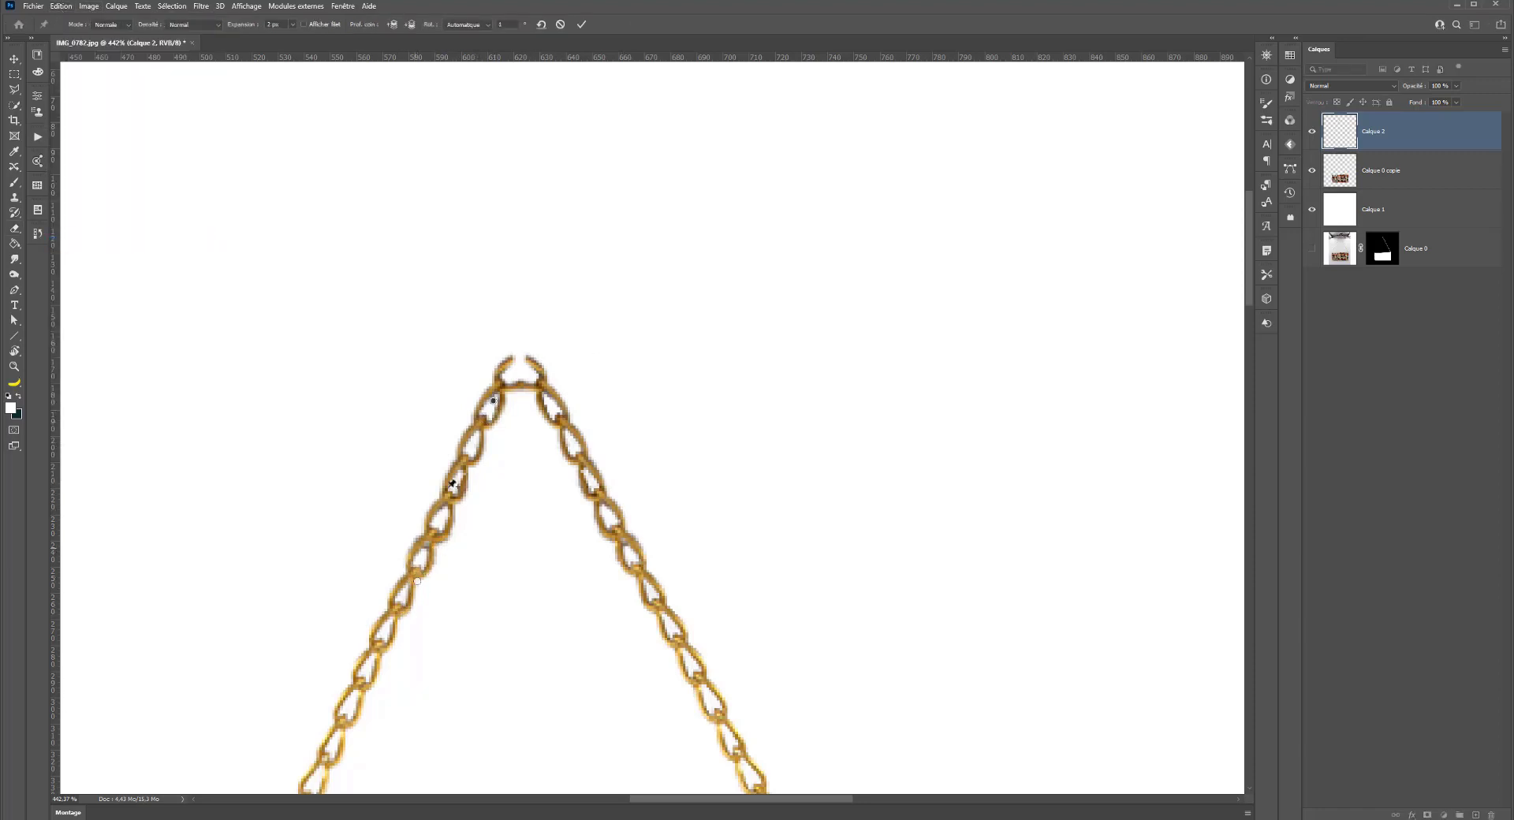
pyautogui.moveTo(513, 362); pyautogui.dragTo(530, 360)
pyautogui.scroll(-10, 475, 549)
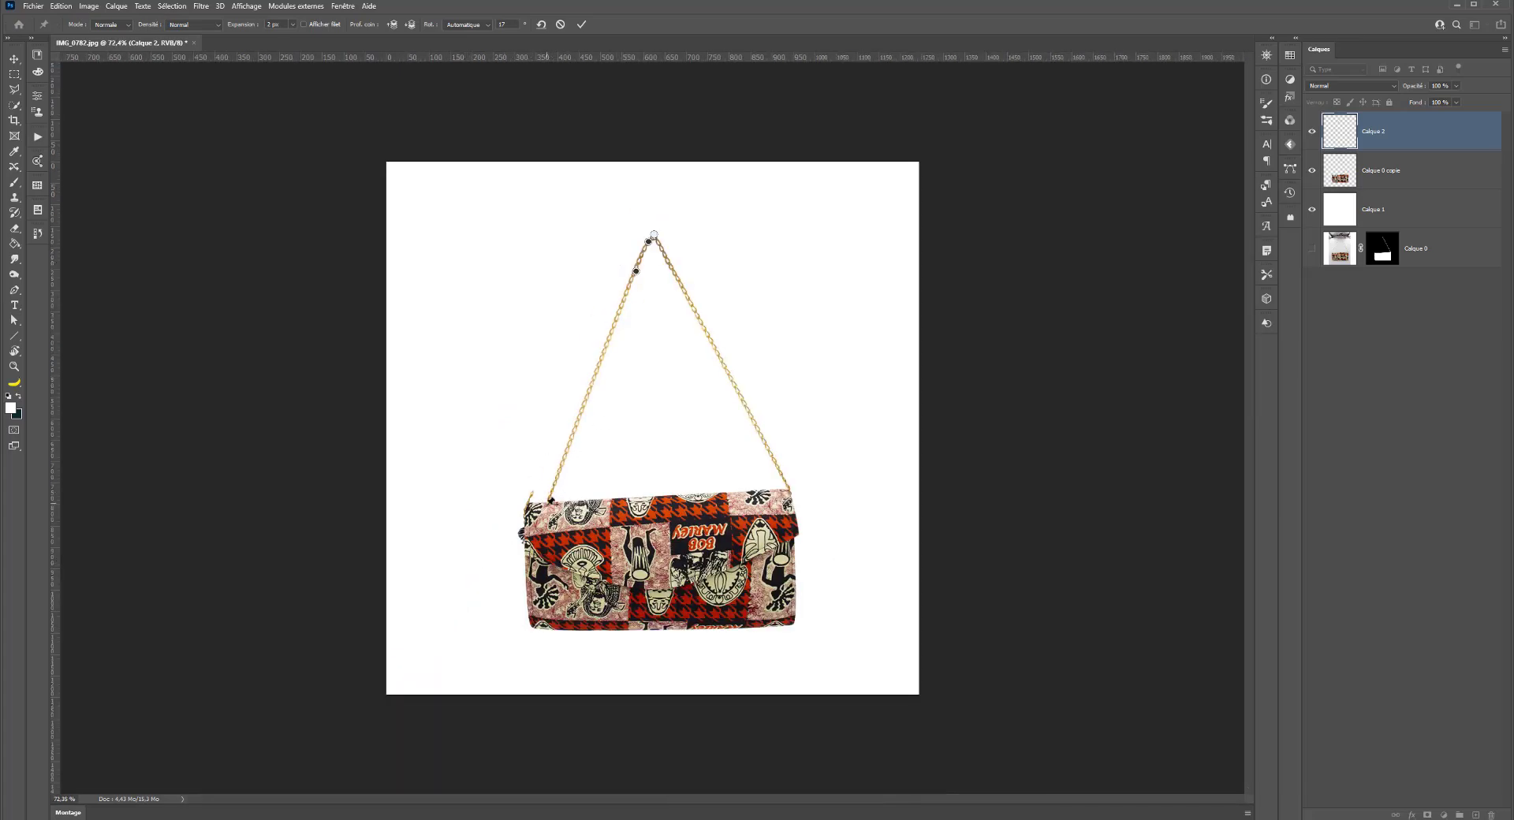
pyautogui.hotkey('ctrl', 'z')
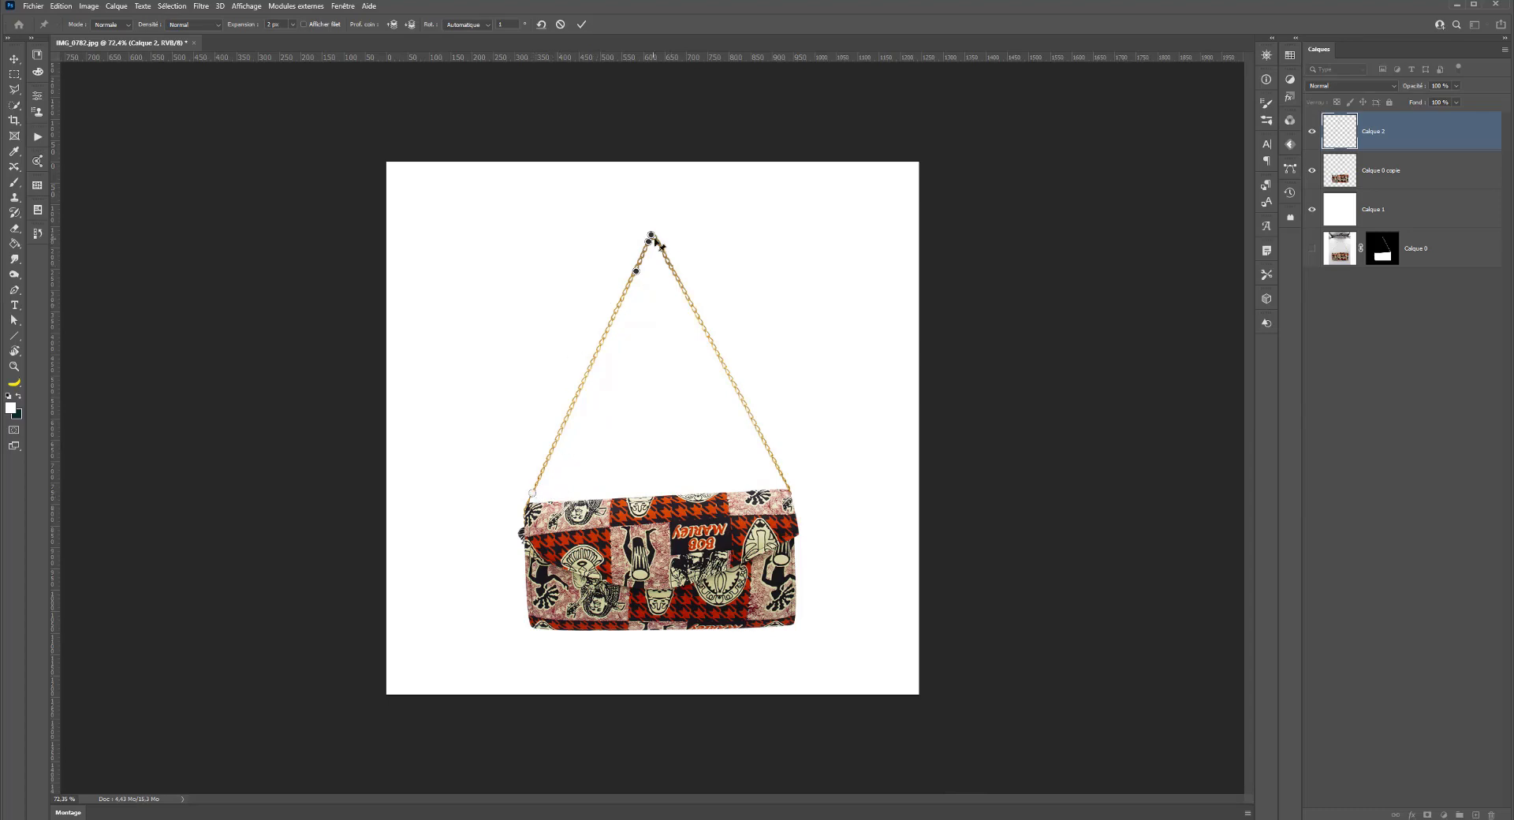
# Step: Pull the mirrored chain's top pin to the right chain's open end to close the top link, and apply the Puppet Warp
pyautogui.scroll(6, 650, 240)
pyautogui.scroll(4, 640, 229)
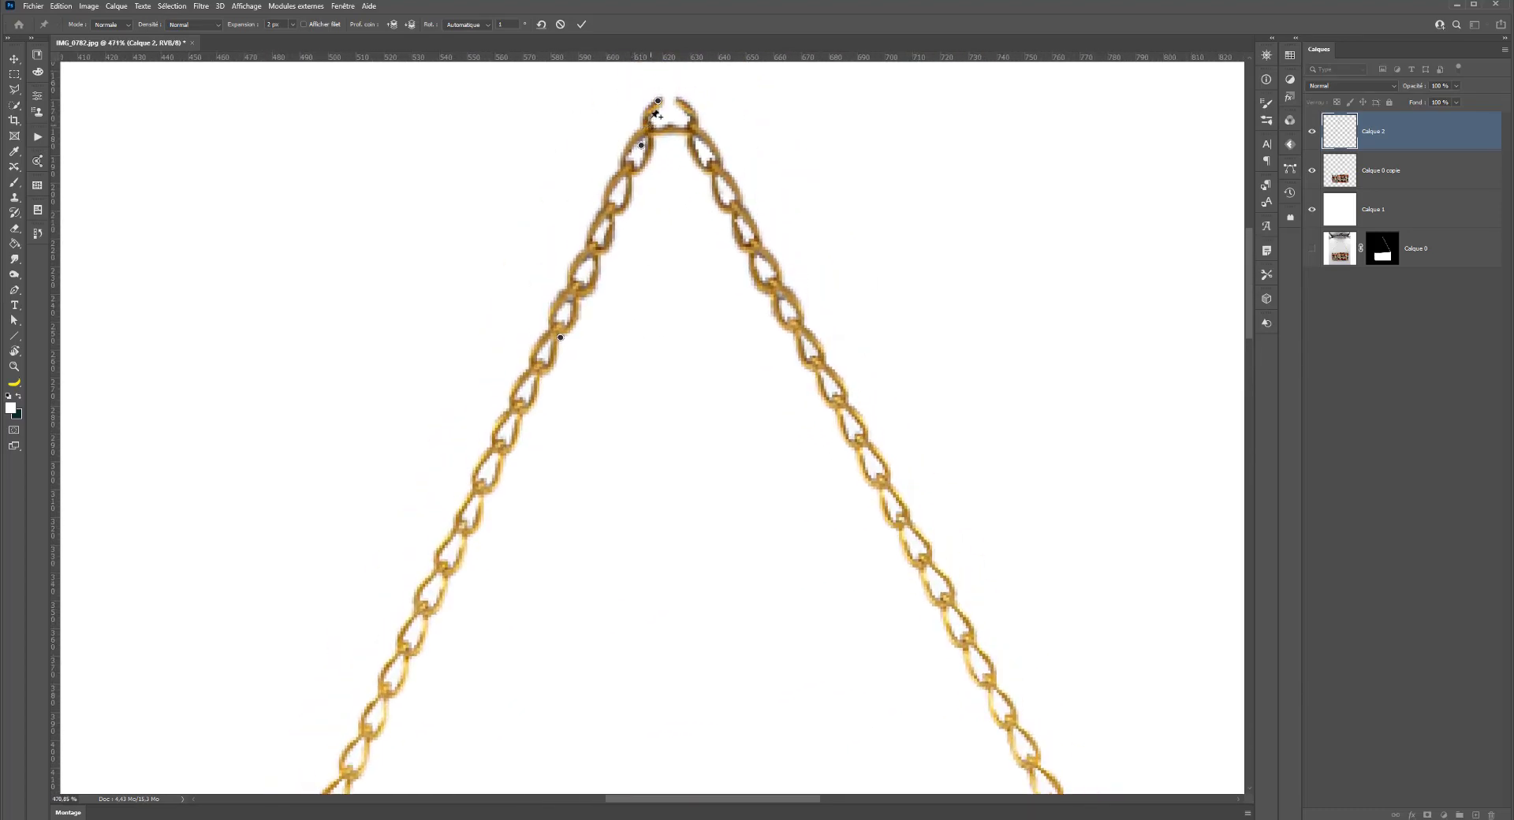
pyautogui.moveTo(665, 90); pyautogui.dragTo(677, 98)
pyautogui.scroll(-6, 571, 334)
pyautogui.scroll(4, 568, 347)
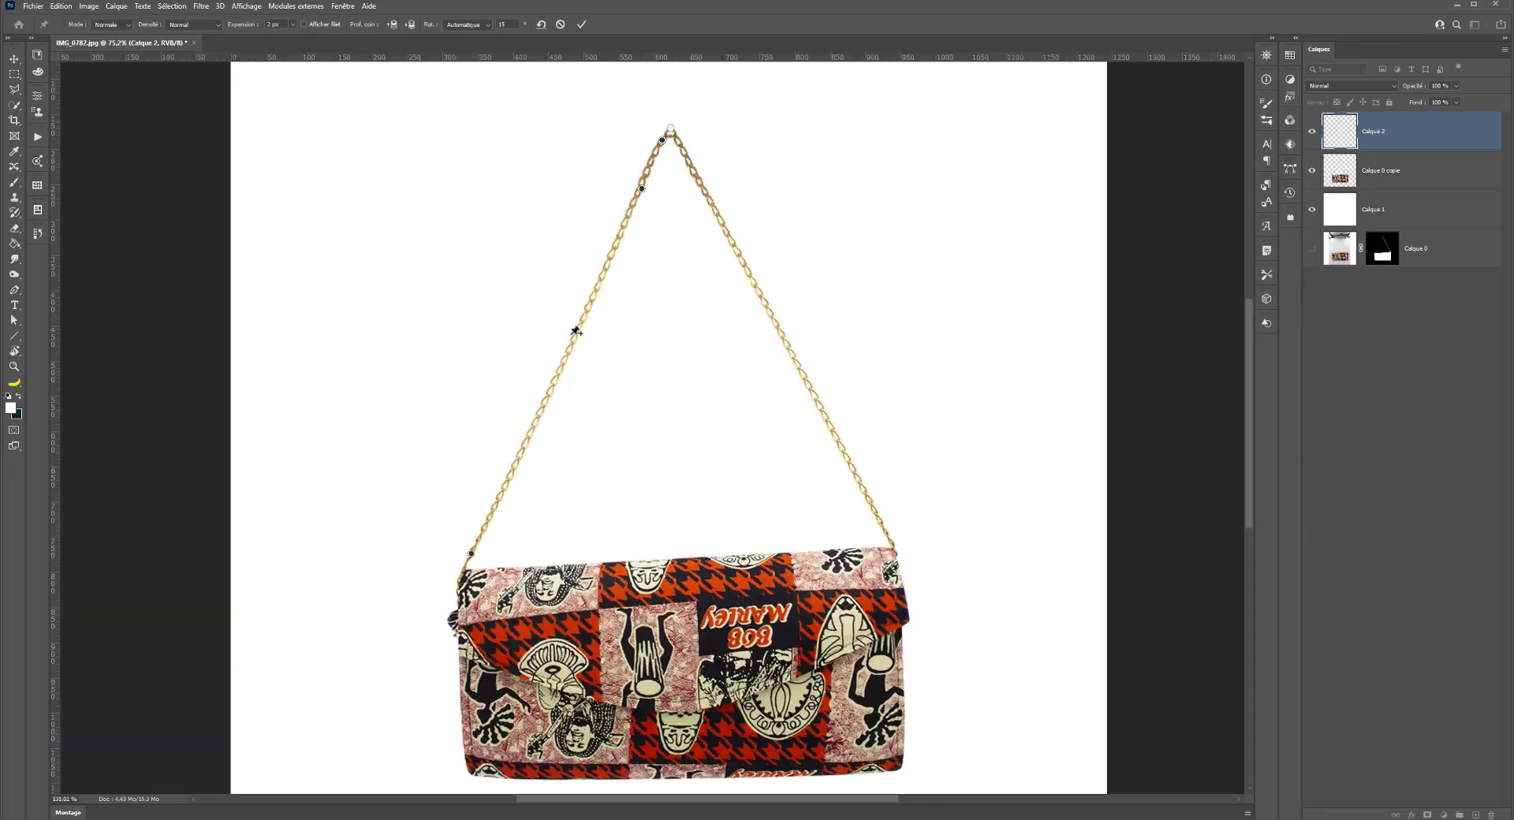
pyautogui.scroll(-3, 564, 386)
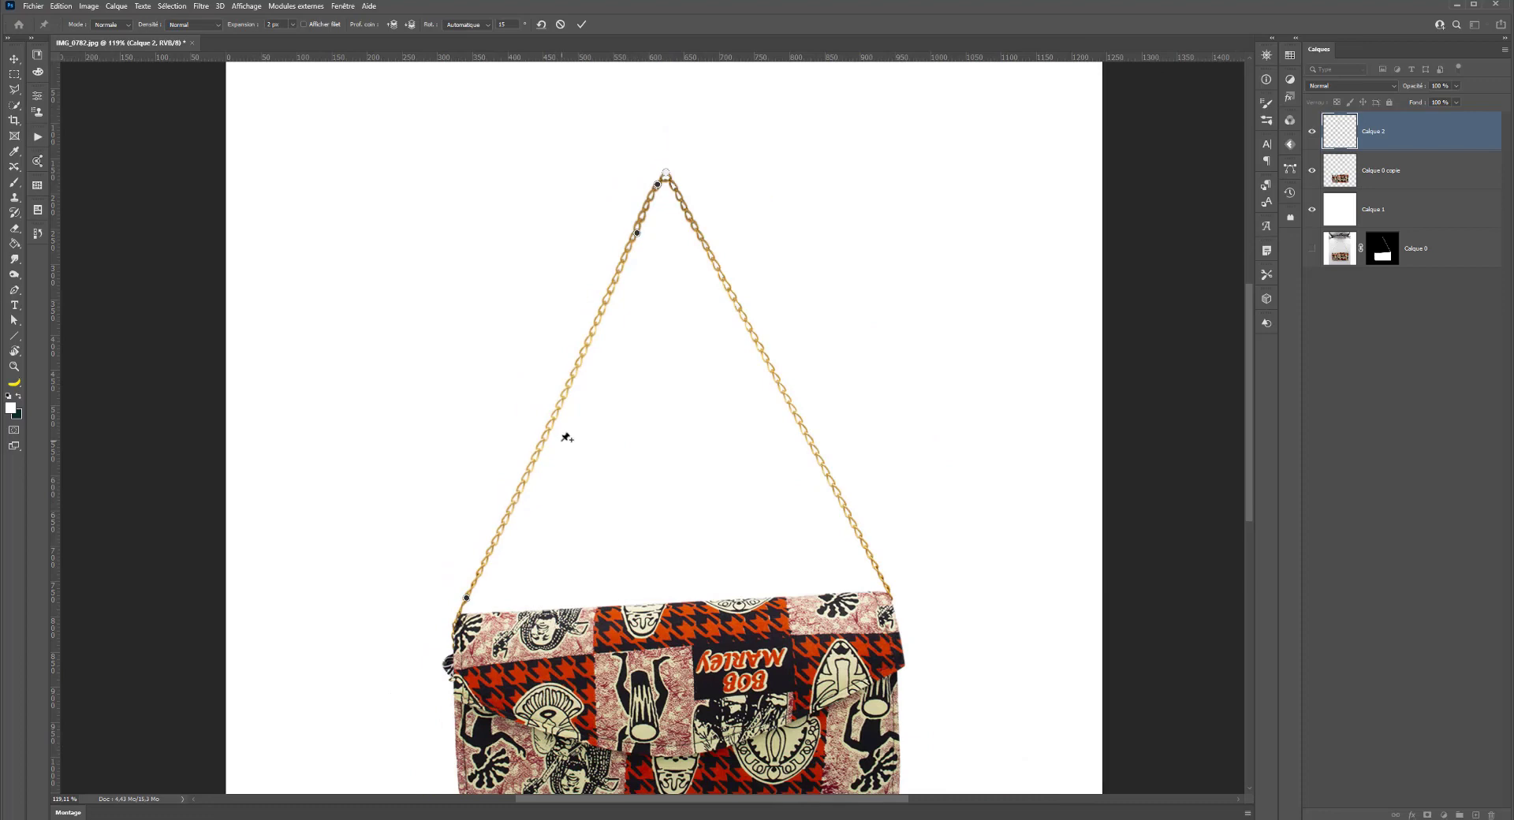
pyautogui.press('Return')
# Step: Clean up the inside of the joined top link on the mirrored chain with a small Eraser
pyautogui.press('e')
pyautogui.scroll(3, 560, 254)
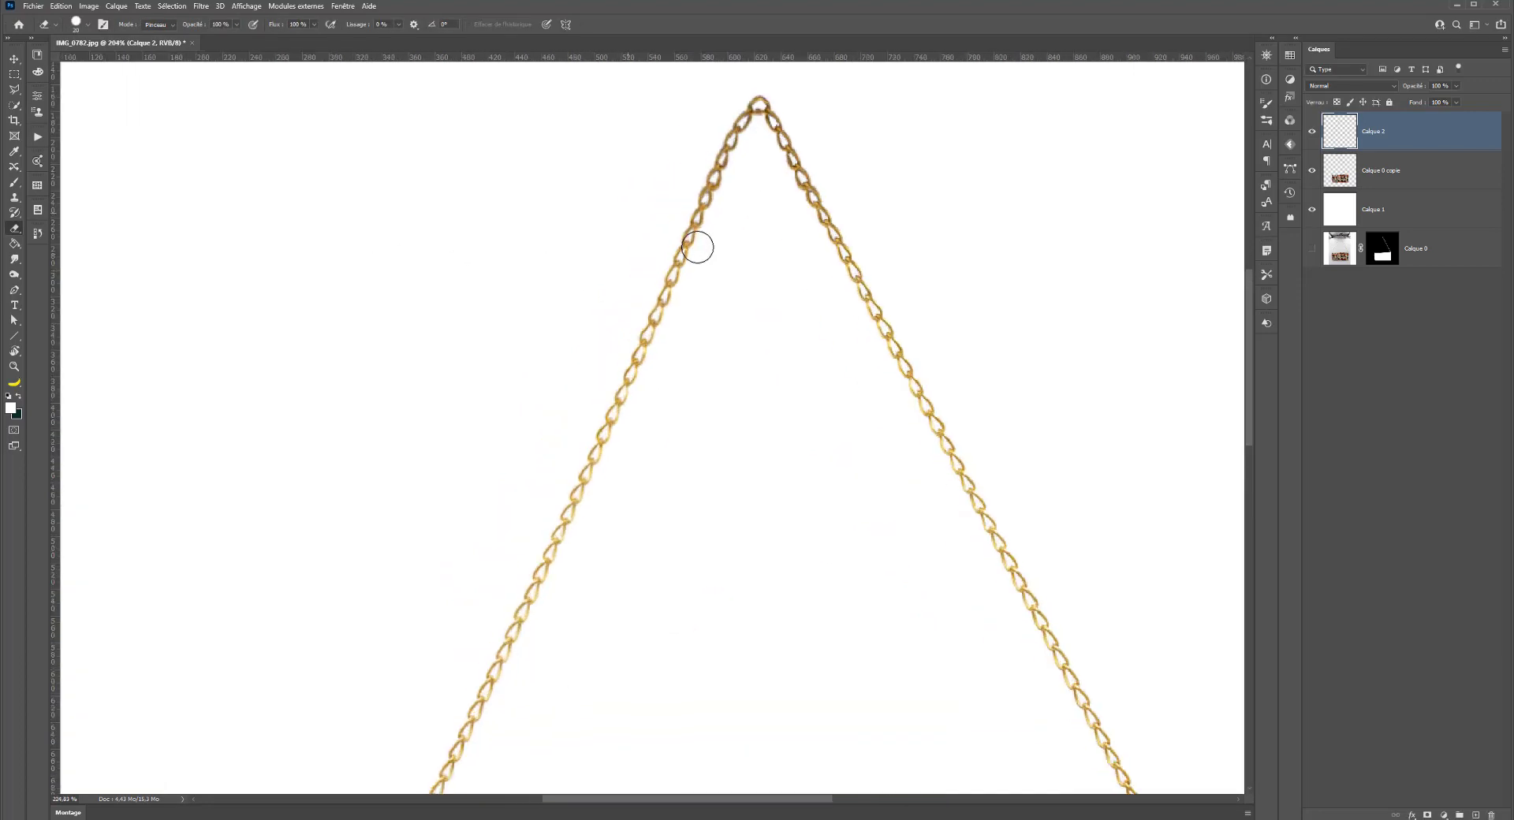
pyautogui.scroll(2, 698, 247)
pyautogui.scroll(6, 466, 263)
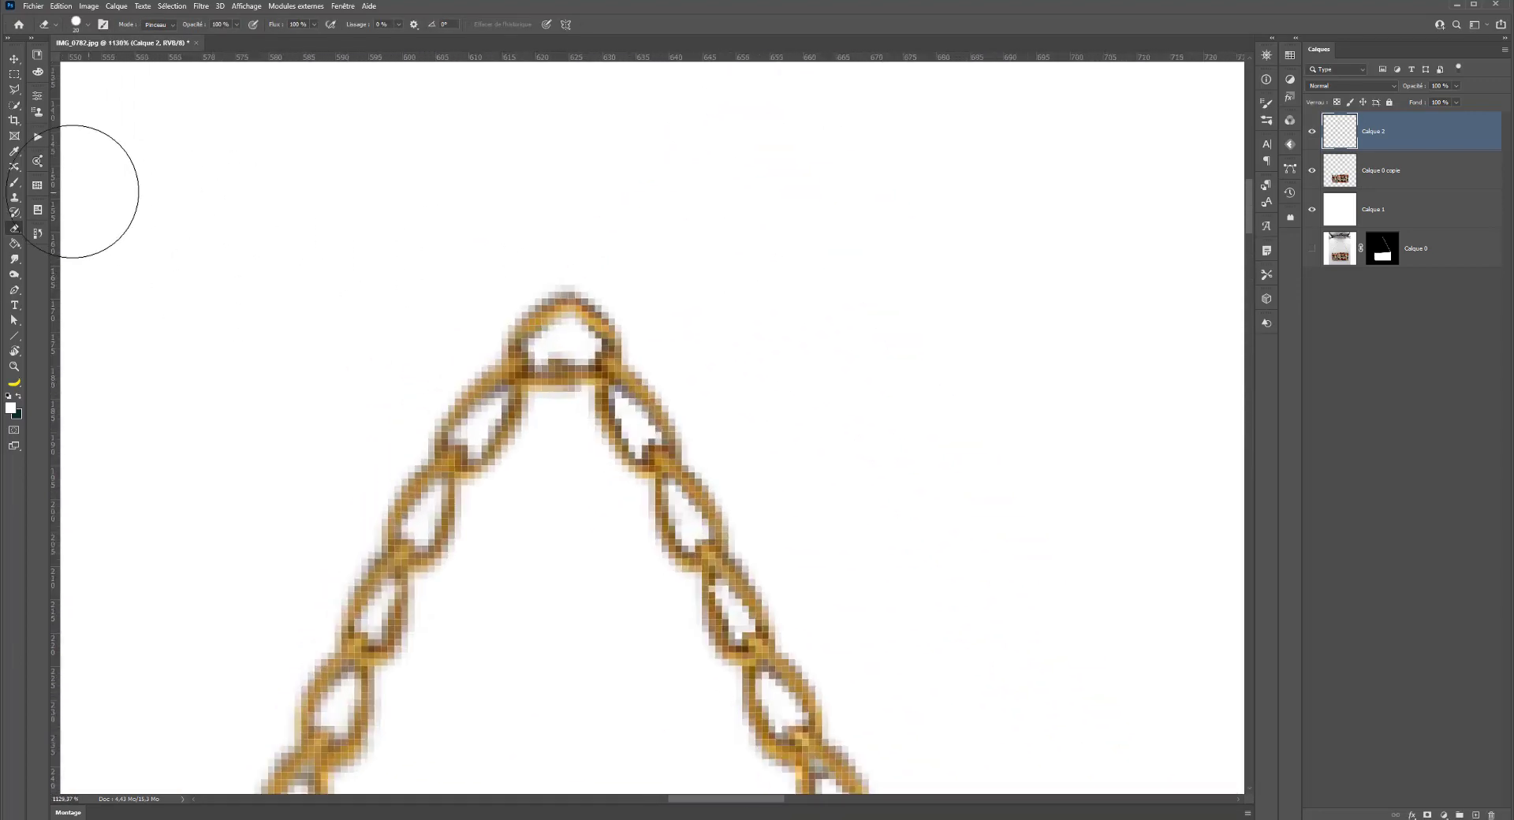
pyautogui.moveTo(645, 379); pyautogui.dragTo(575, 354)
# Step: Merge the mirrored chain layer Calque 2 down into the handbag layer Calque 0 copie
pyautogui.click(1414, 171)
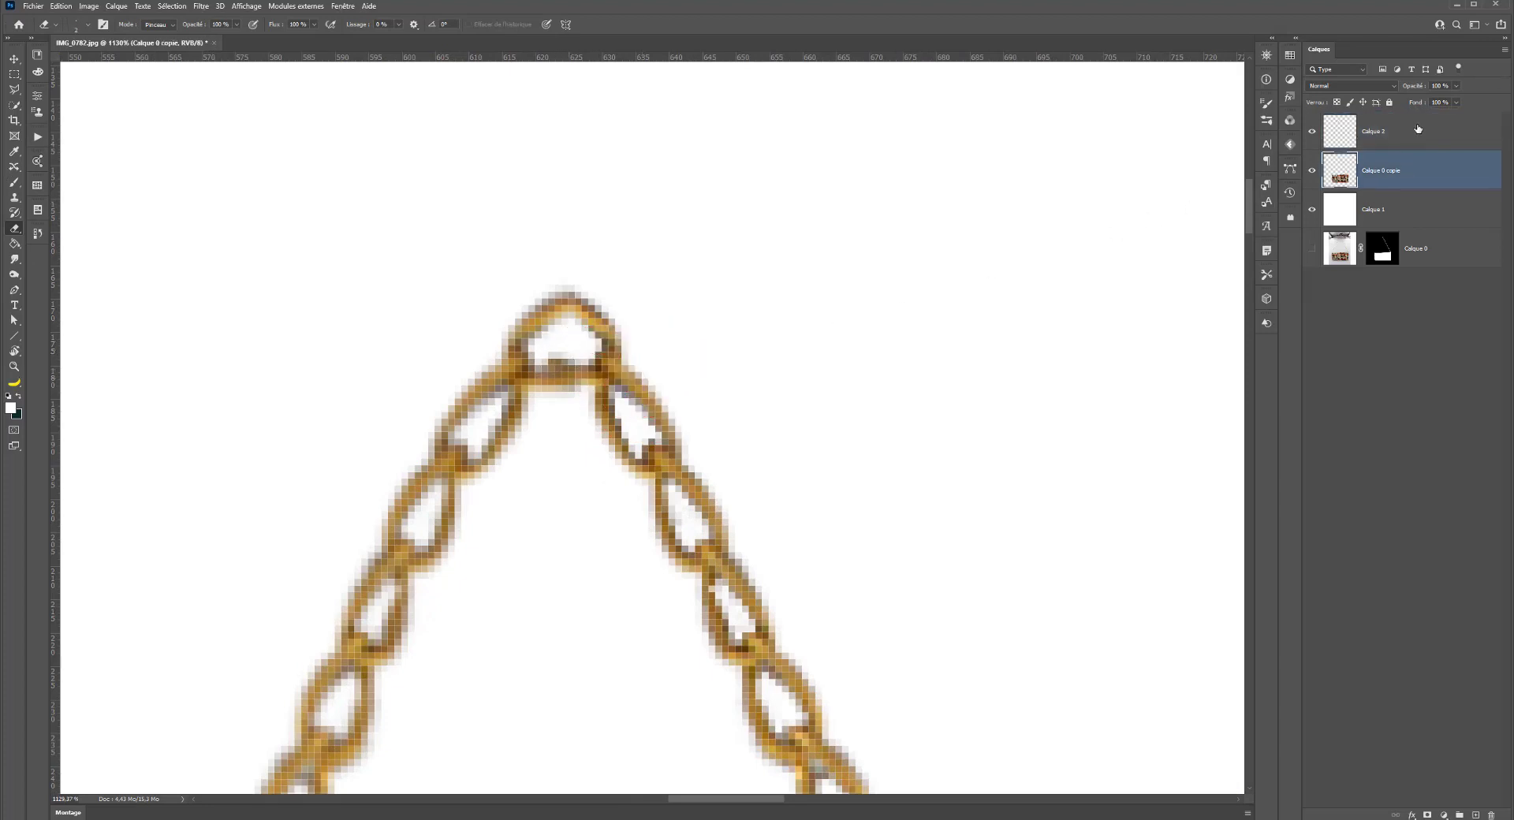
pyautogui.click(1420, 131)
pyautogui.click(1410, 166)
pyautogui.click(1408, 141)
pyautogui.hotkey('ctrl', 'e')
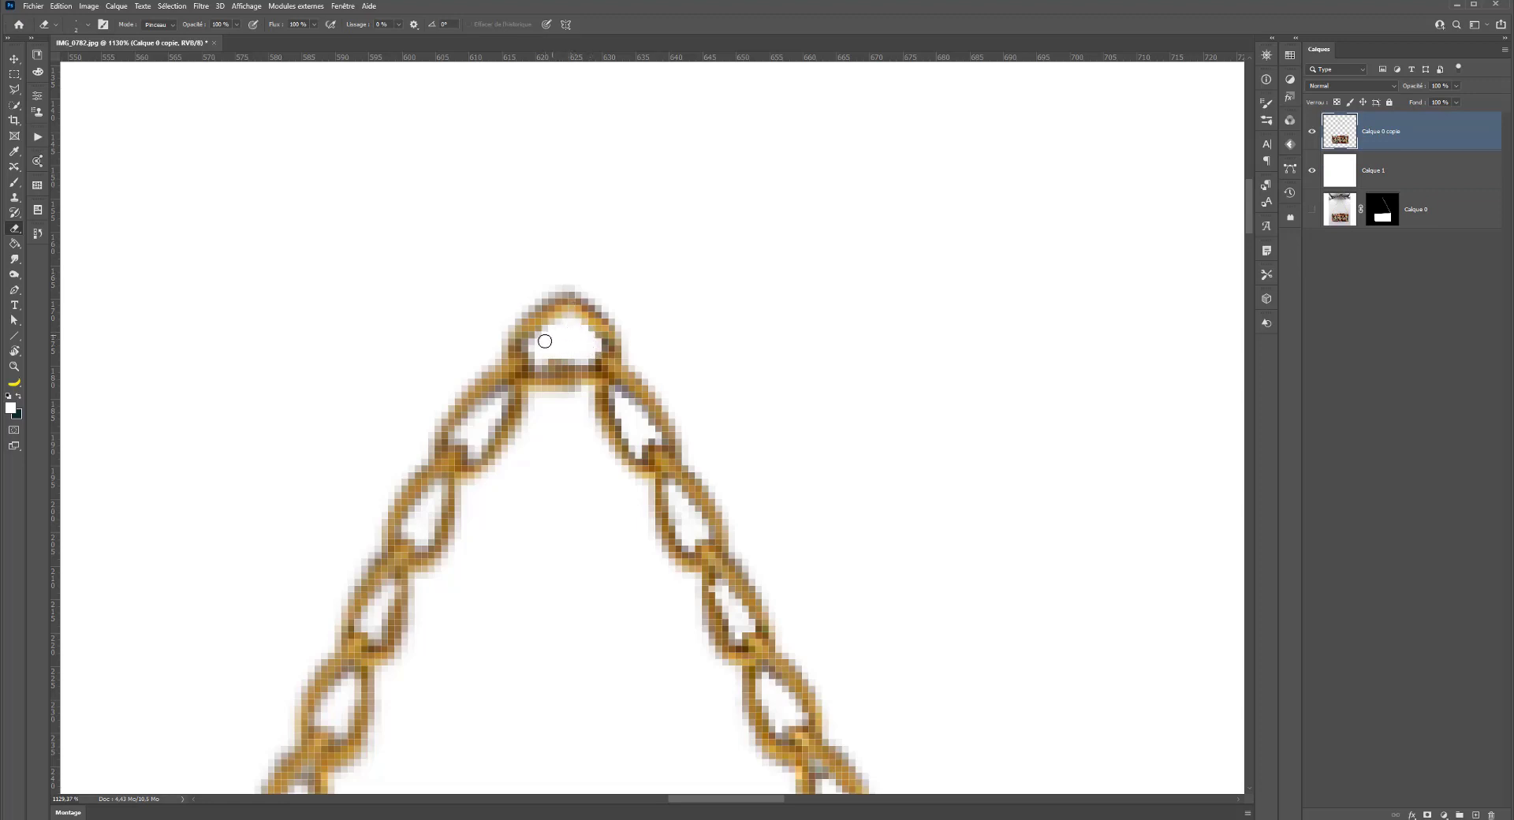
# Step: Lighten the dark links around the strap's peak with the Dodge tool on both sides of the chain
pyautogui.scroll(-10, 531, 291)
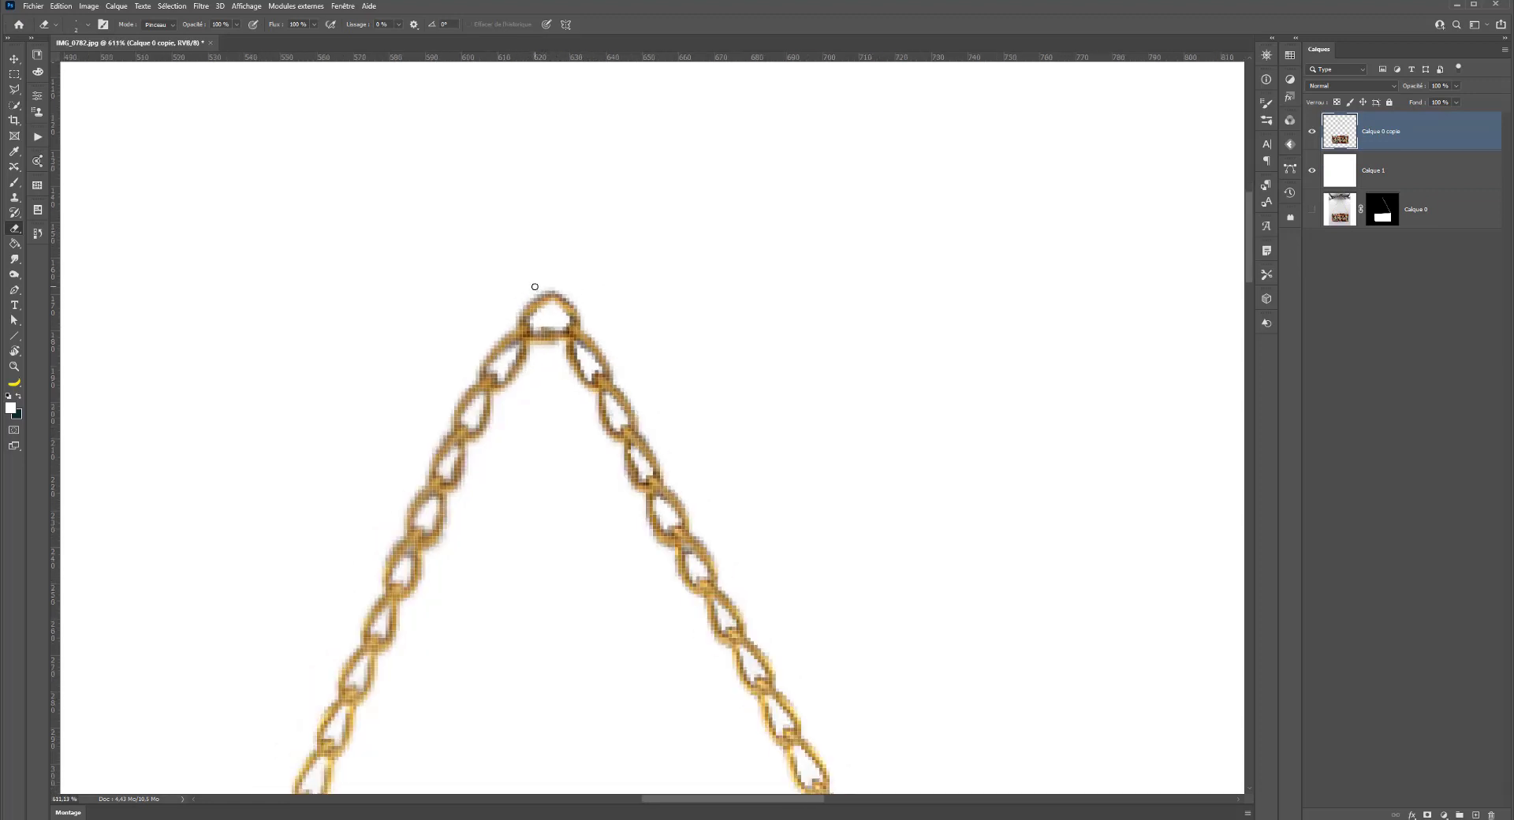
pyautogui.scroll(-3, 534, 285)
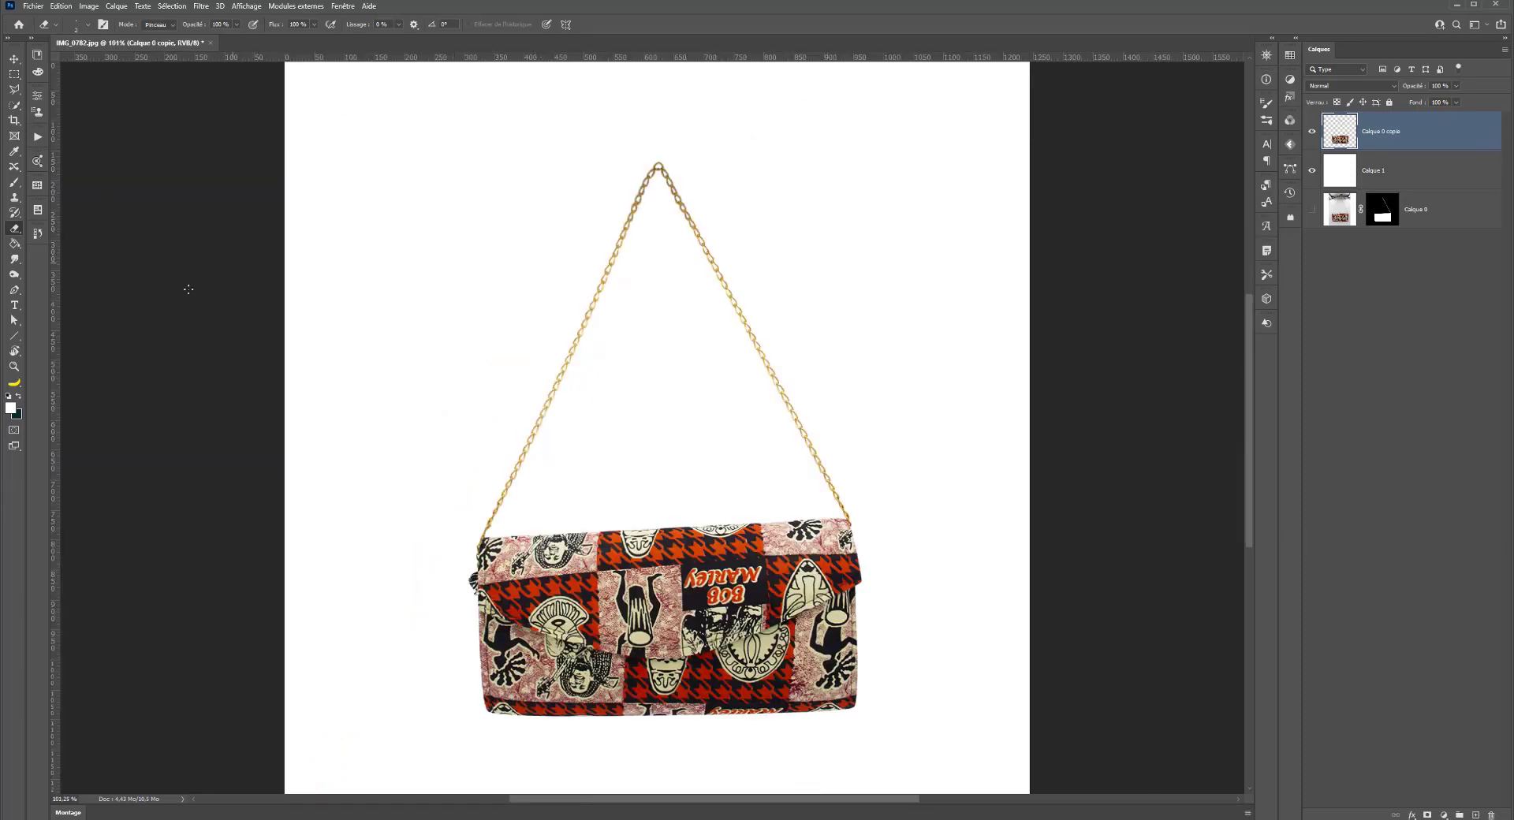
pyautogui.click(14, 266)
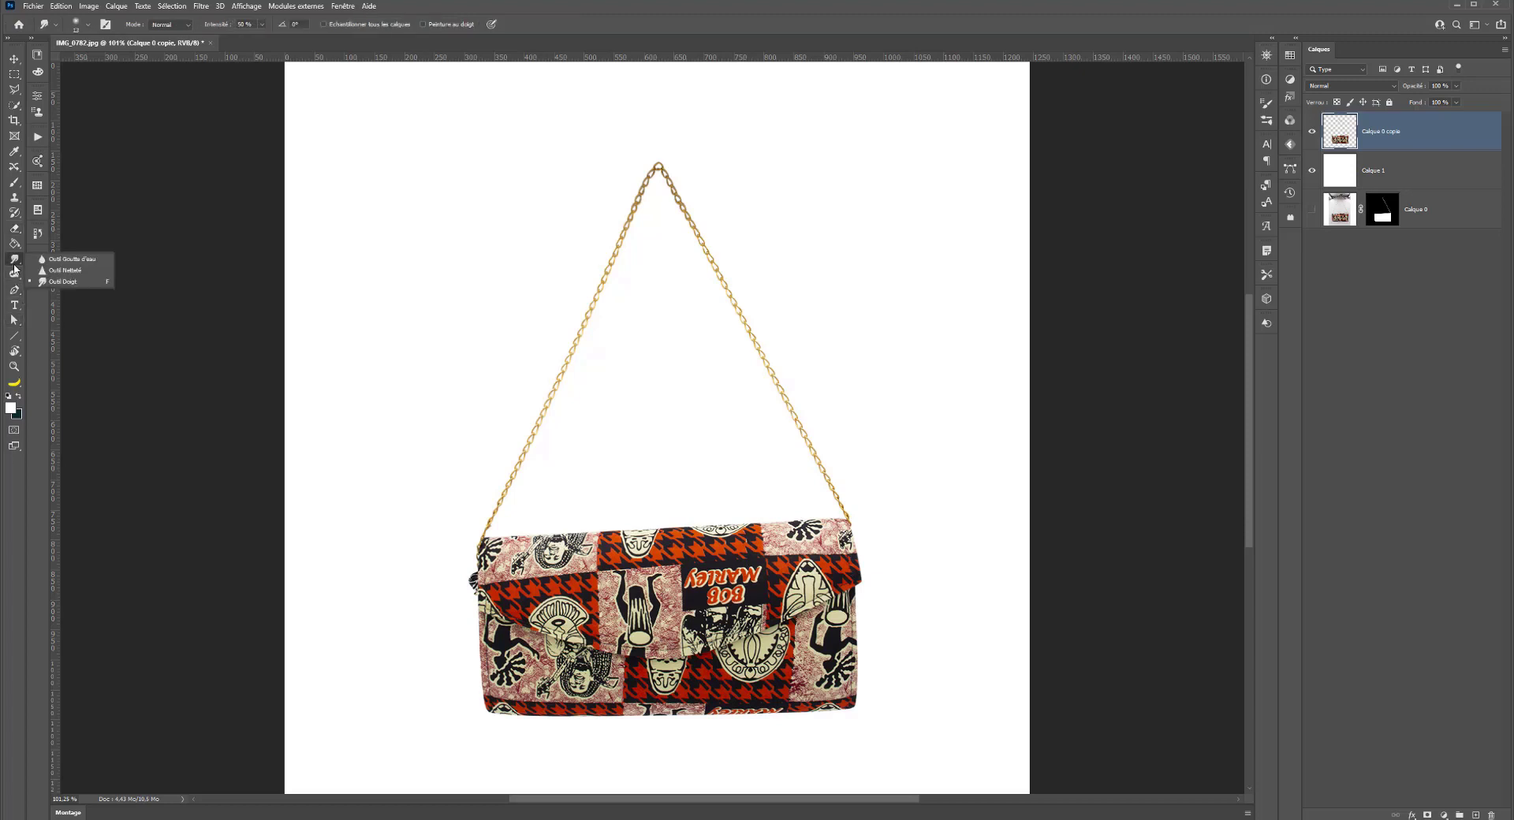
pyautogui.click(13, 275)
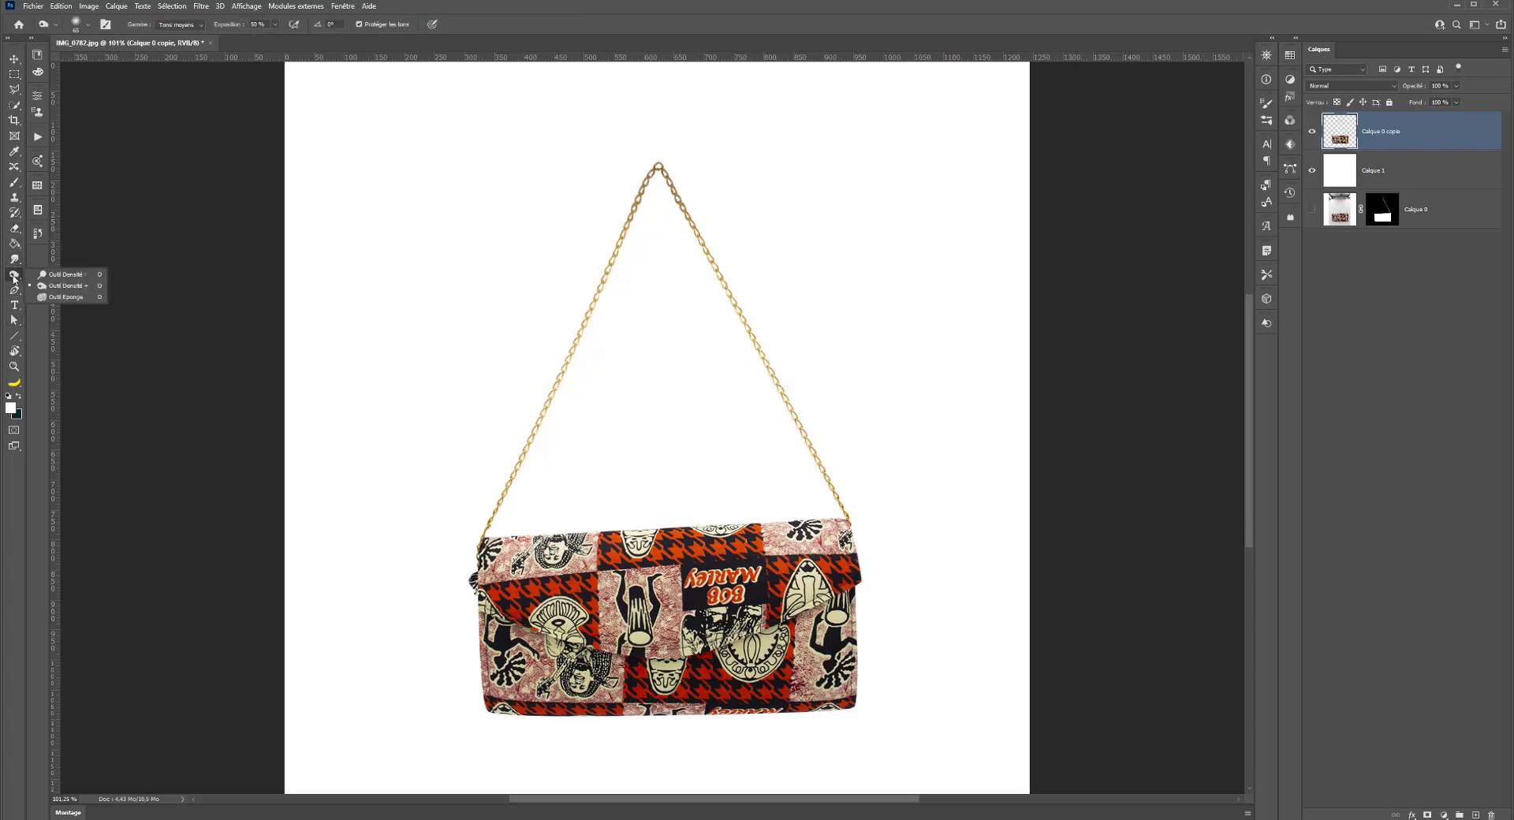
pyautogui.click(62, 276)
pyautogui.moveTo(676, 175)
pyautogui.mouseDown()
pyautogui.moveTo(641, 181)
pyautogui.moveTo(659, 156)
pyautogui.moveTo(698, 212)
pyautogui.moveTo(656, 173)
pyautogui.moveTo(707, 260)
pyautogui.moveTo(634, 156)
pyautogui.mouseUp()
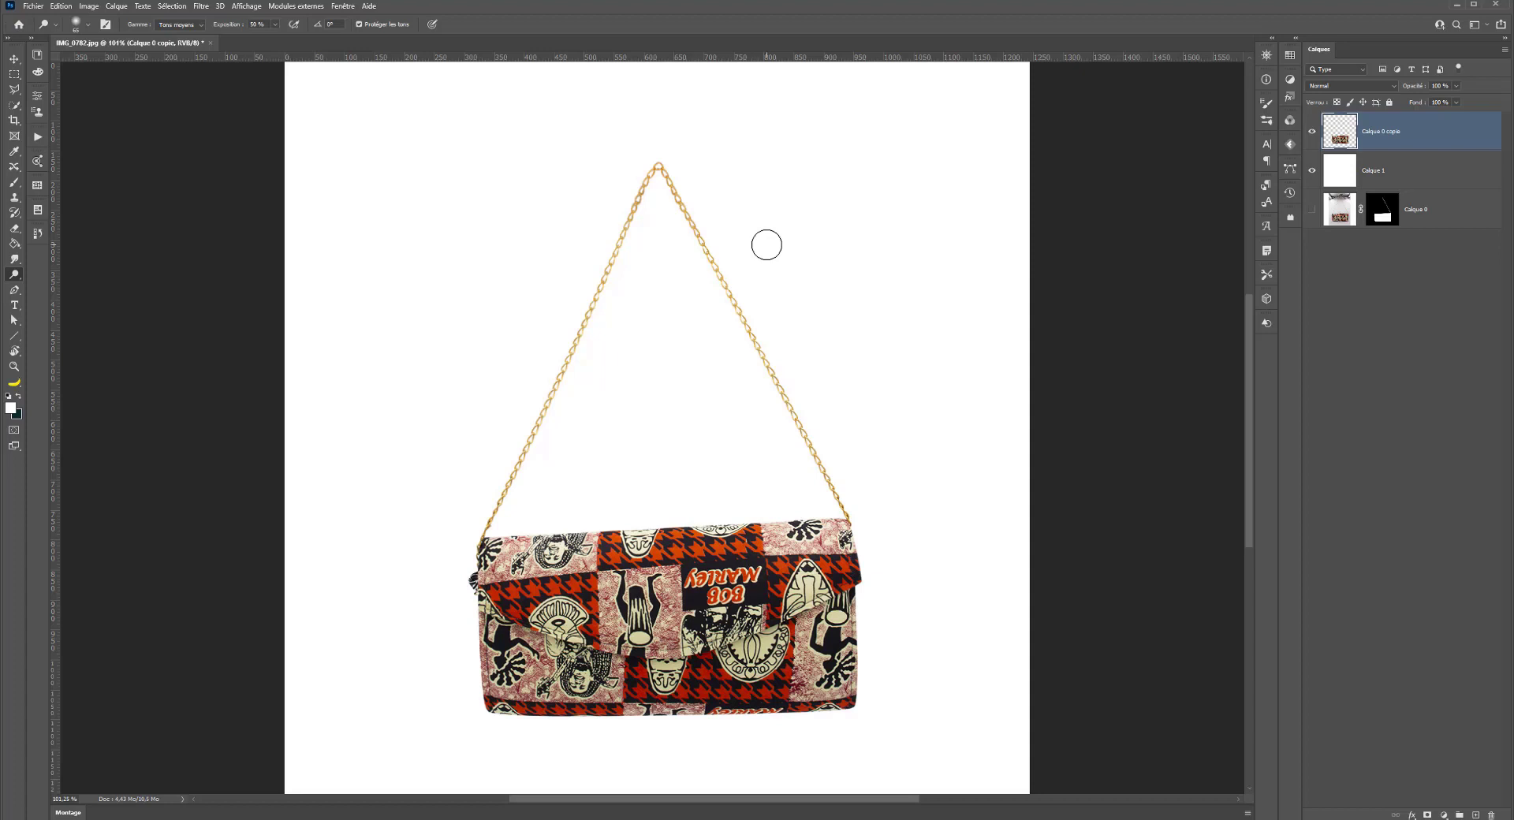
# Step: Move the whole handbag slightly up and left on the canvas and rotate it about 1° clockwise
pyautogui.scroll(-1, 648, 424)
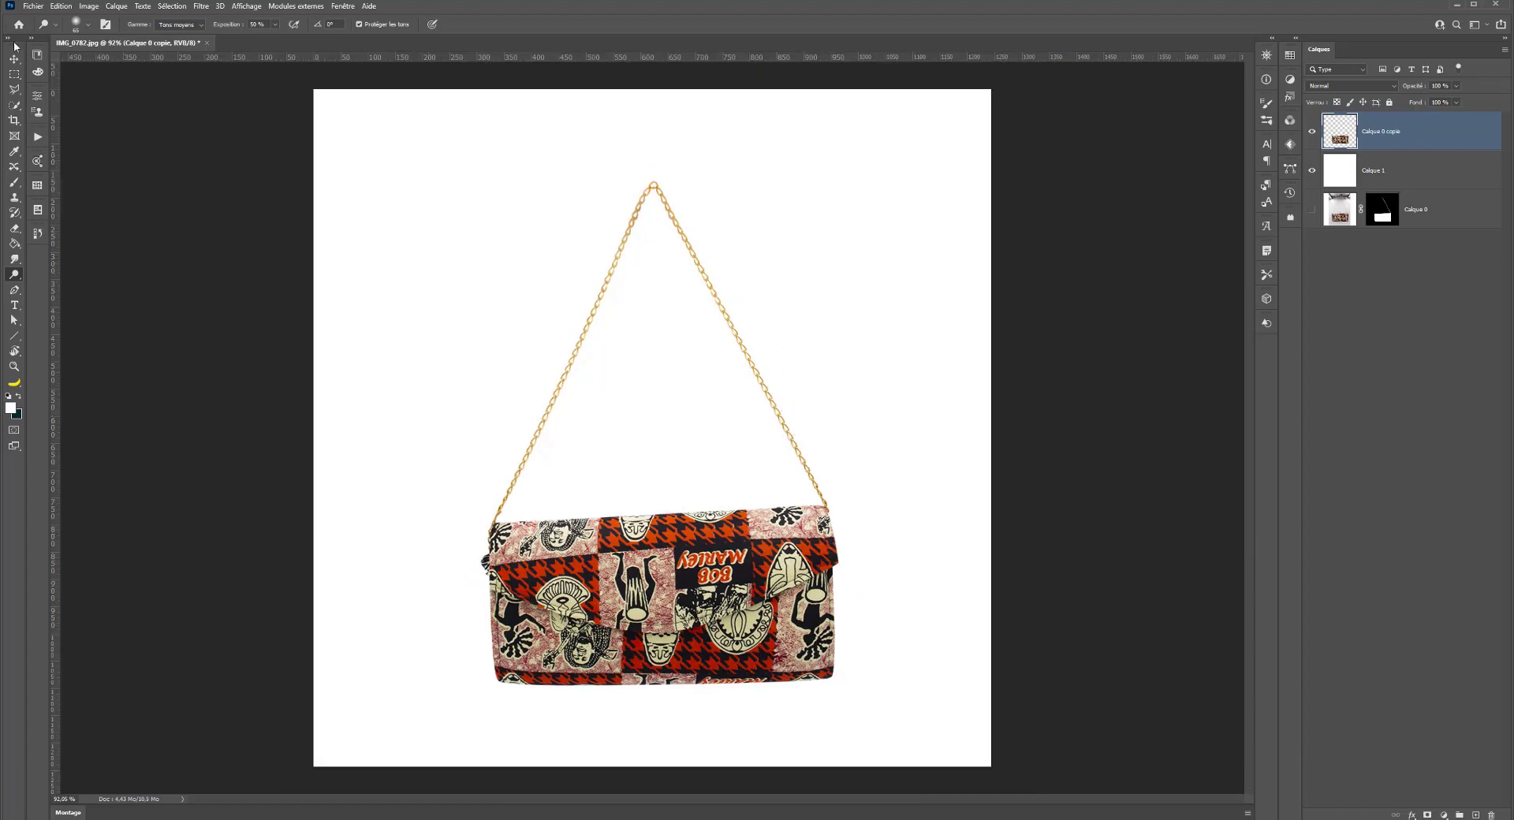
pyautogui.press('v')
pyautogui.moveTo(669, 596); pyautogui.dragTo(660, 579)
pyautogui.moveTo(465, 155); pyautogui.dragTo(470, 152)
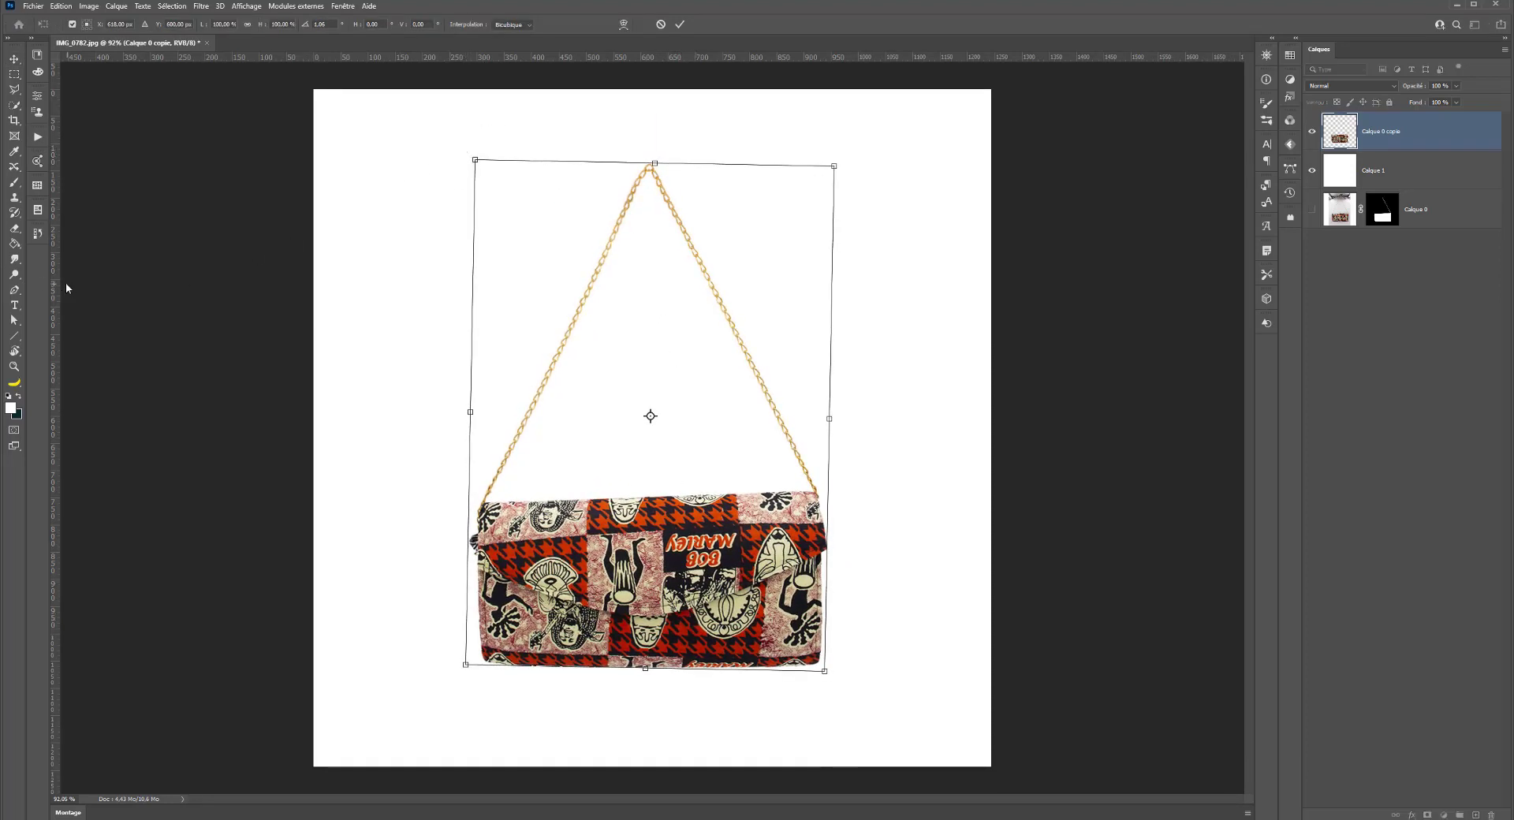
# Step: Place vertical guides at the bag's left and right sides and a horizontal guide at its upper left corner
pyautogui.moveTo(56, 289); pyautogui.dragTo(479, 349)
pyautogui.moveTo(57, 366); pyautogui.dragTo(822, 427)
pyautogui.moveTo(582, 58); pyautogui.dragTo(735, 490)
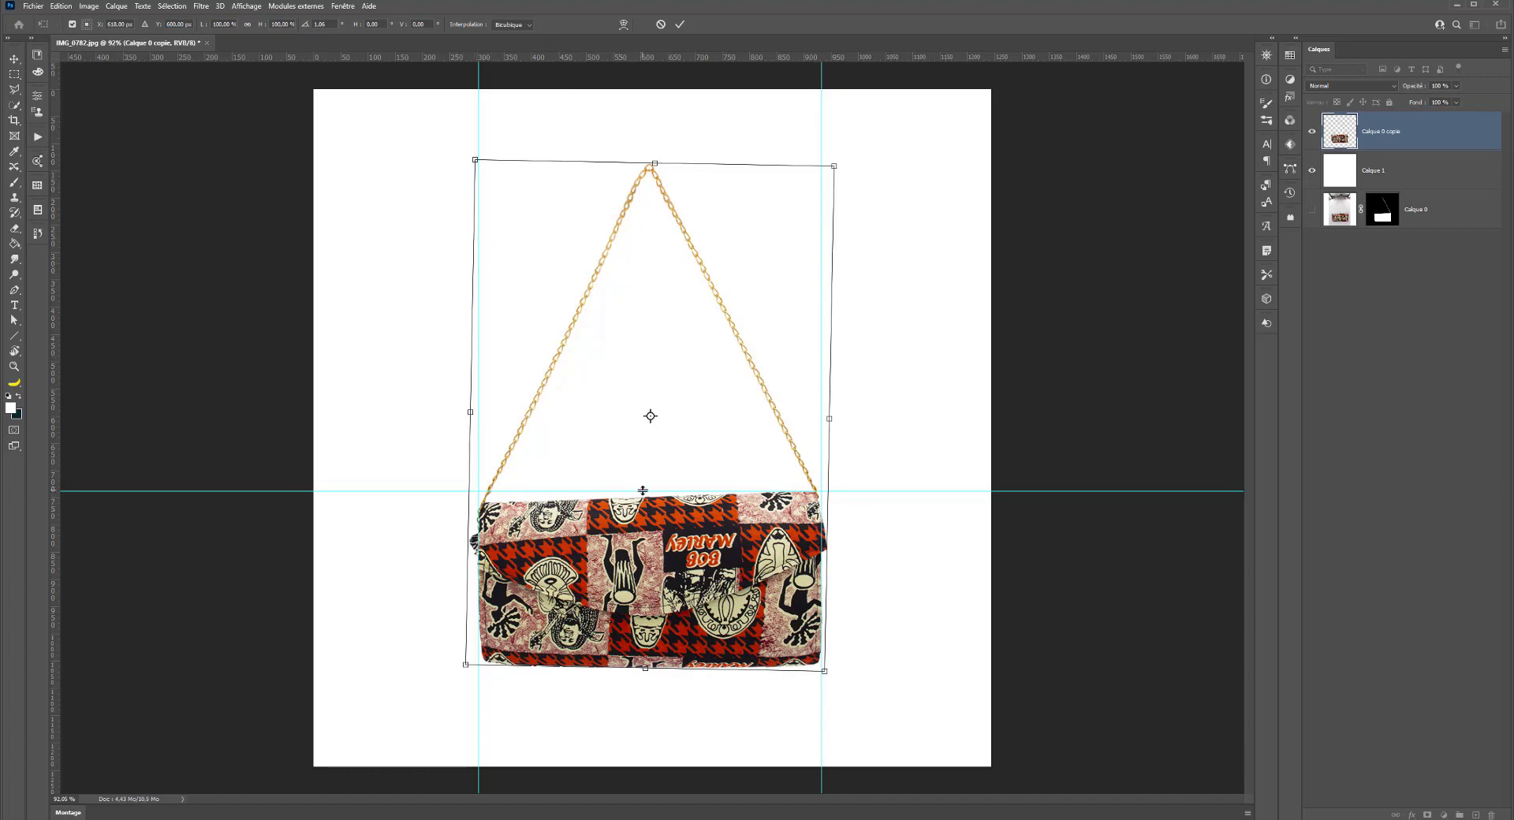
pyautogui.moveTo(642, 494); pyautogui.dragTo(642, 502)
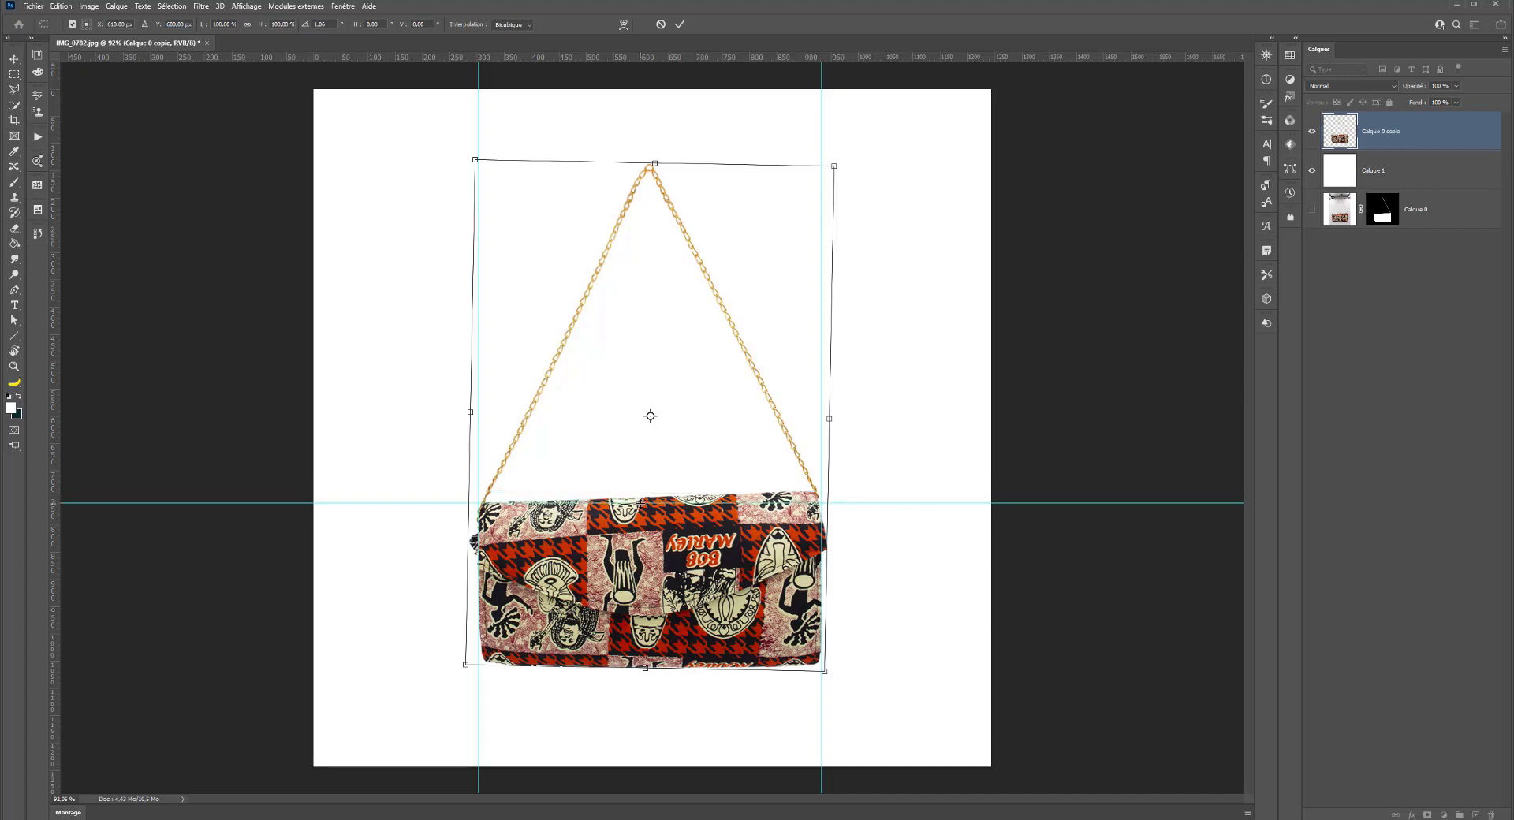
# Step: Cancel the current transform and convert the handbag layer Calque 0 copie to a smart object
pyautogui.press('Escape')
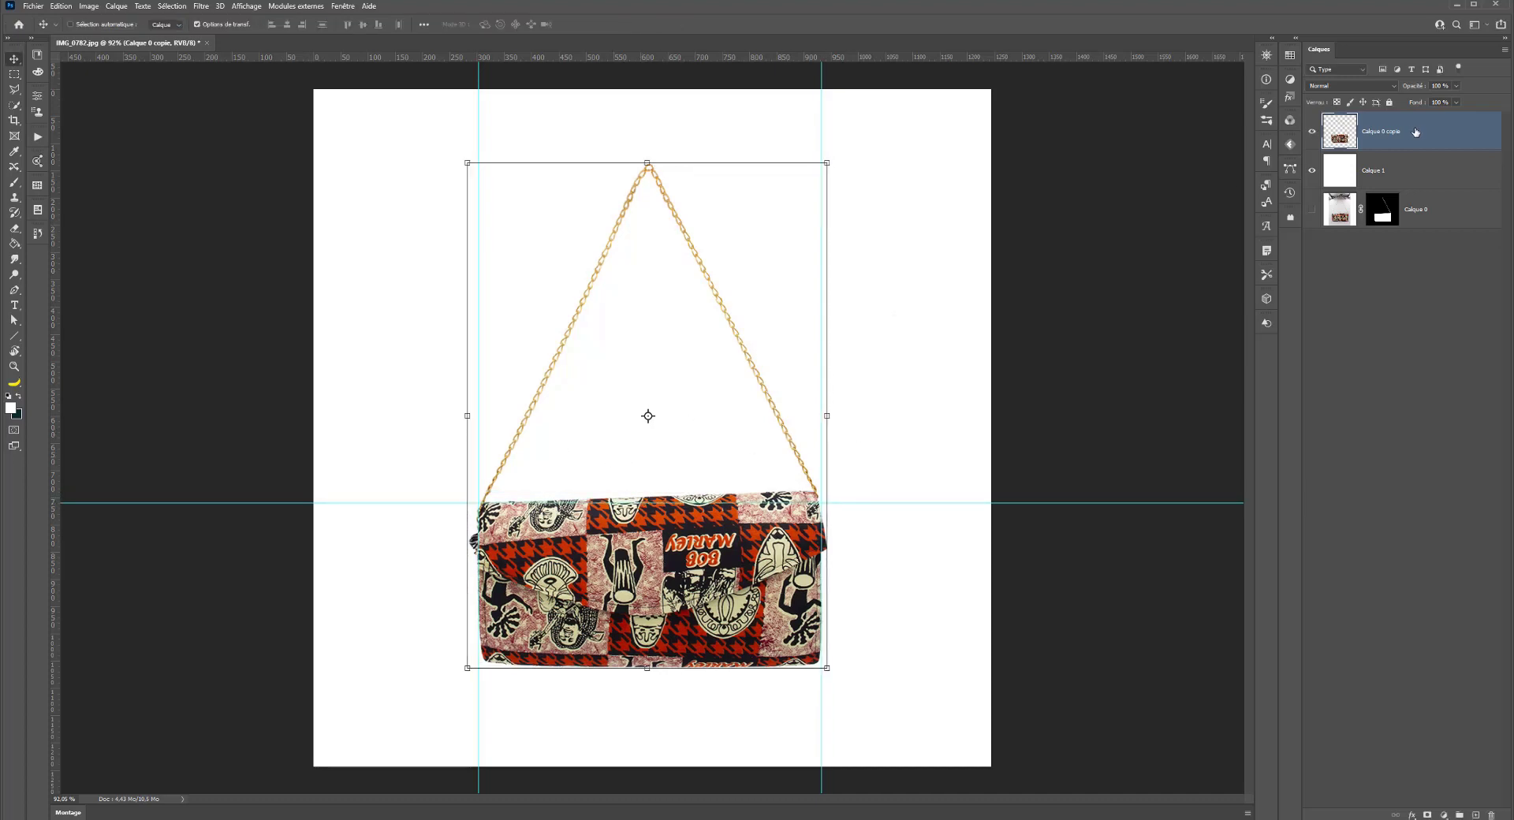
pyautogui.rightClick(1418, 132)
pyautogui.click(1390, 281)
# Step: Start a warp of the handbag layer and split its grid crosswise near the bag's upper right corner
pyautogui.hotkey('ctrl', 't')
pyautogui.rightClick(647, 329)
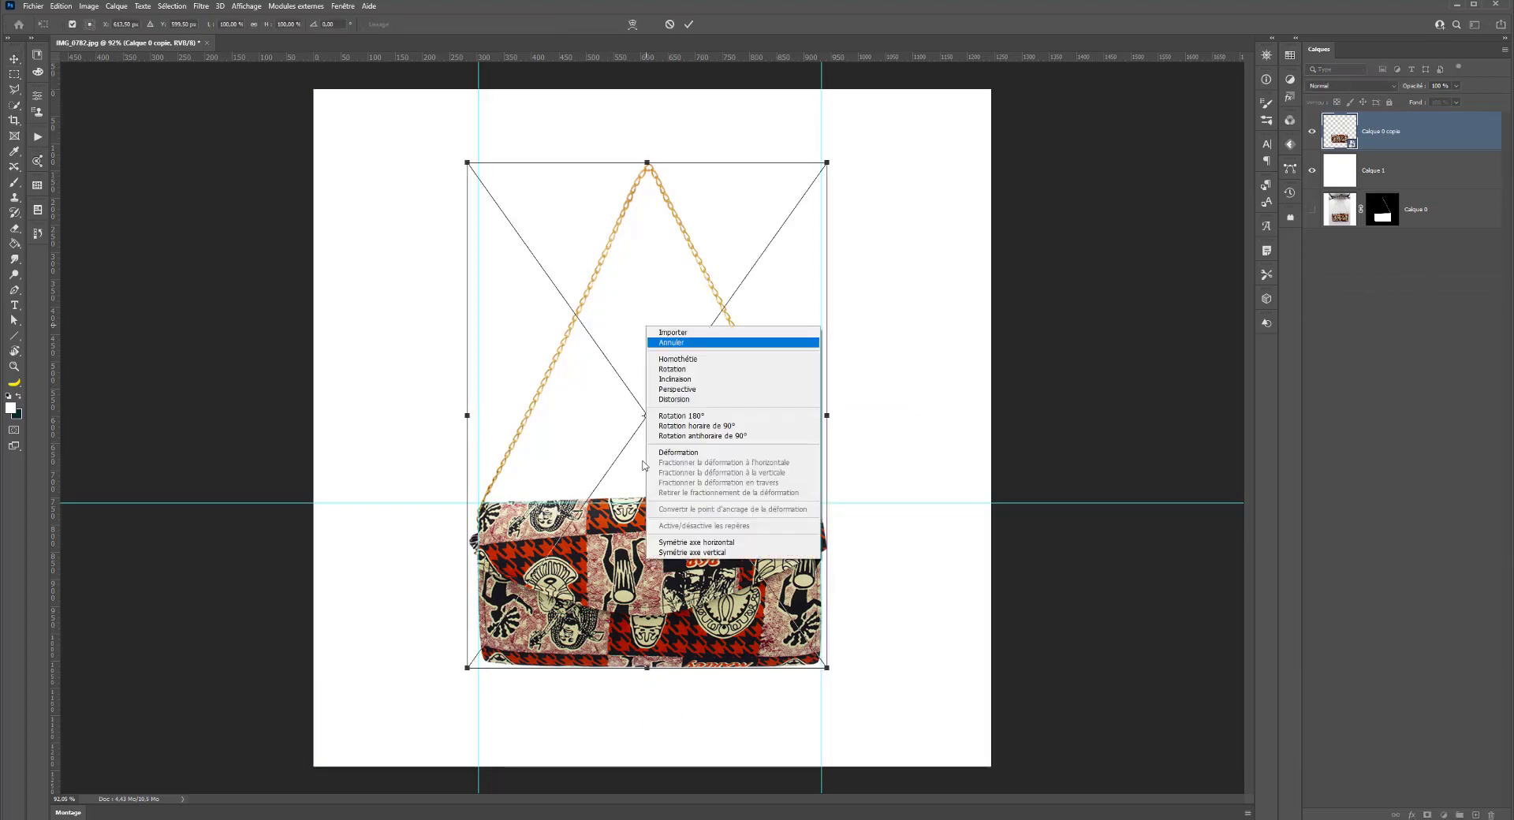
pyautogui.click(694, 453)
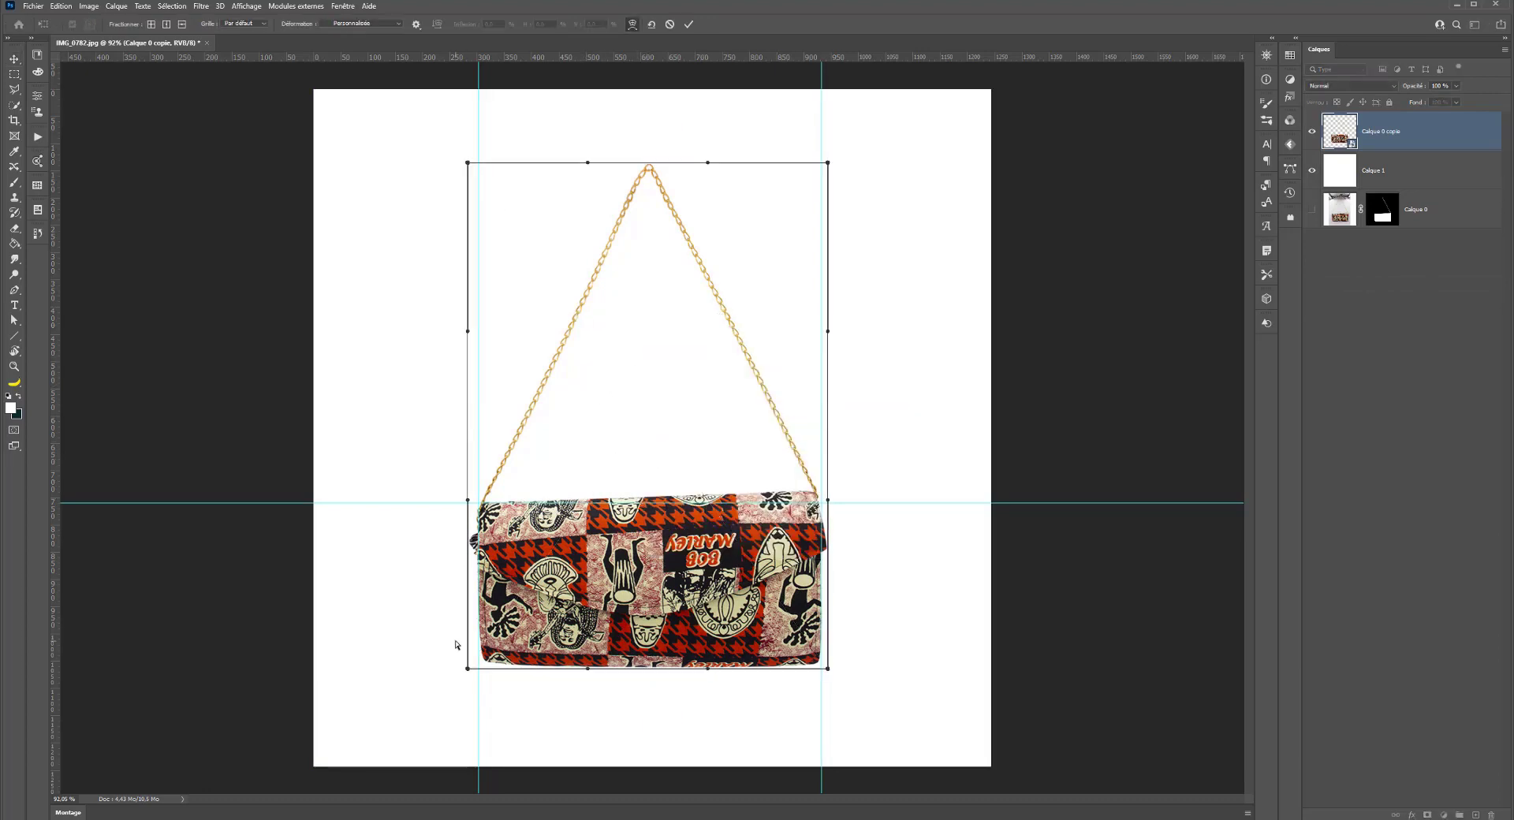
pyautogui.click(151, 24)
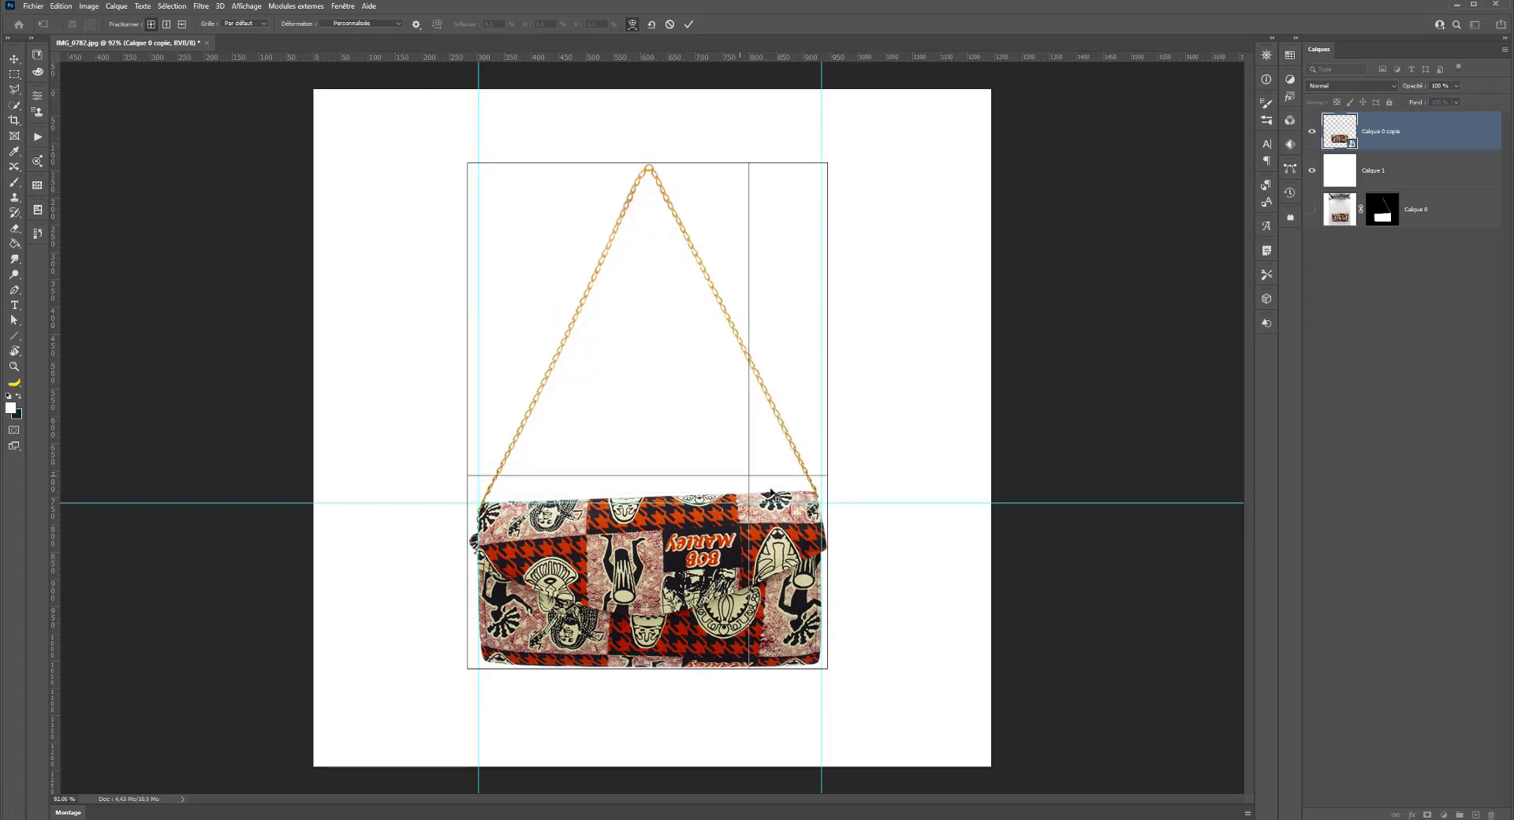
pyautogui.click(797, 494)
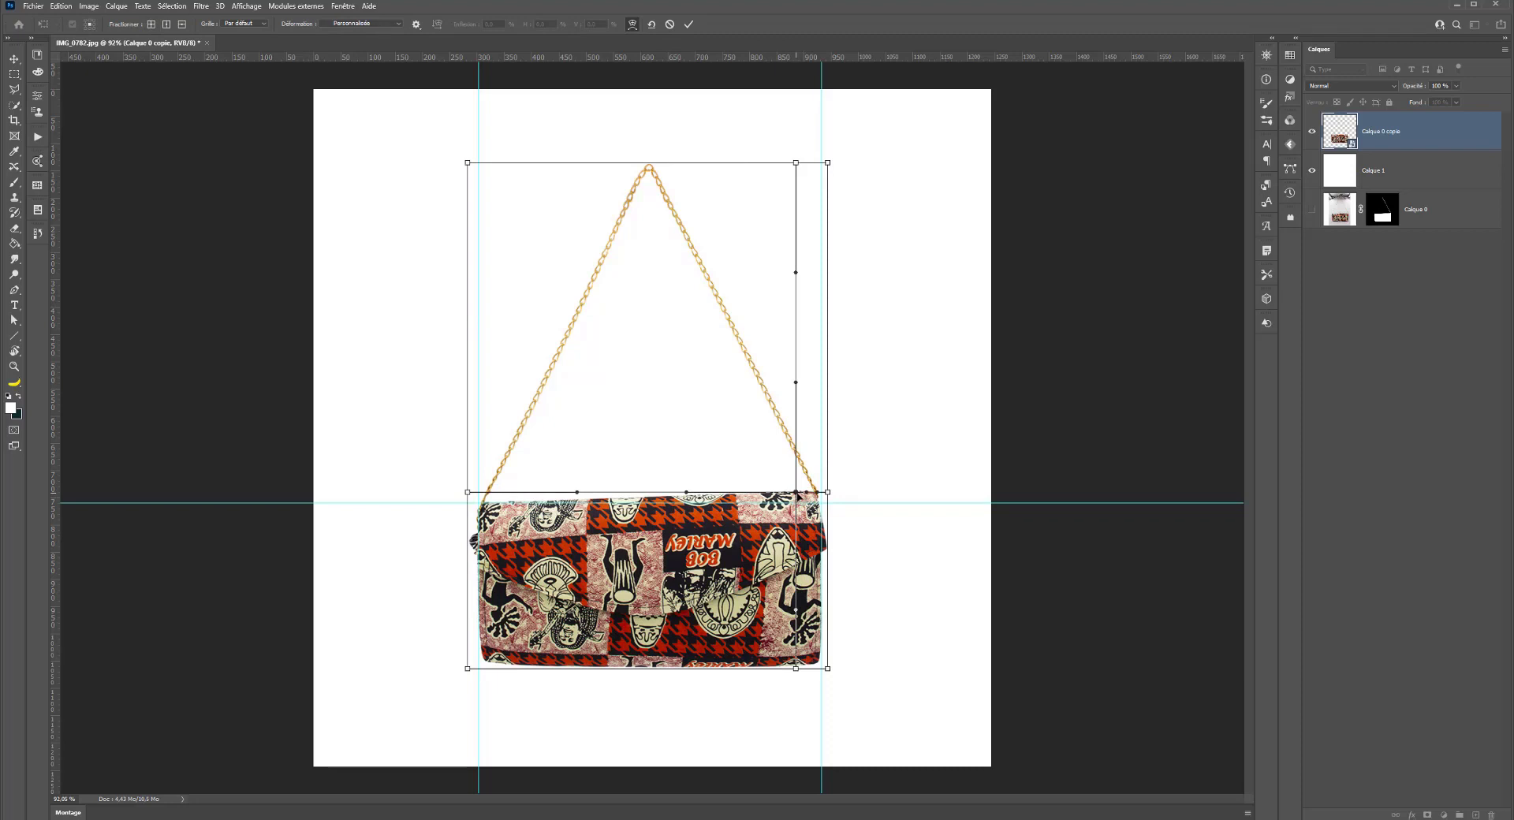
# Step: Warp the bag's upper right corner down to the horizontal guide and apply the warp with the guides hidden
pyautogui.moveTo(797, 493); pyautogui.dragTo(799, 494)
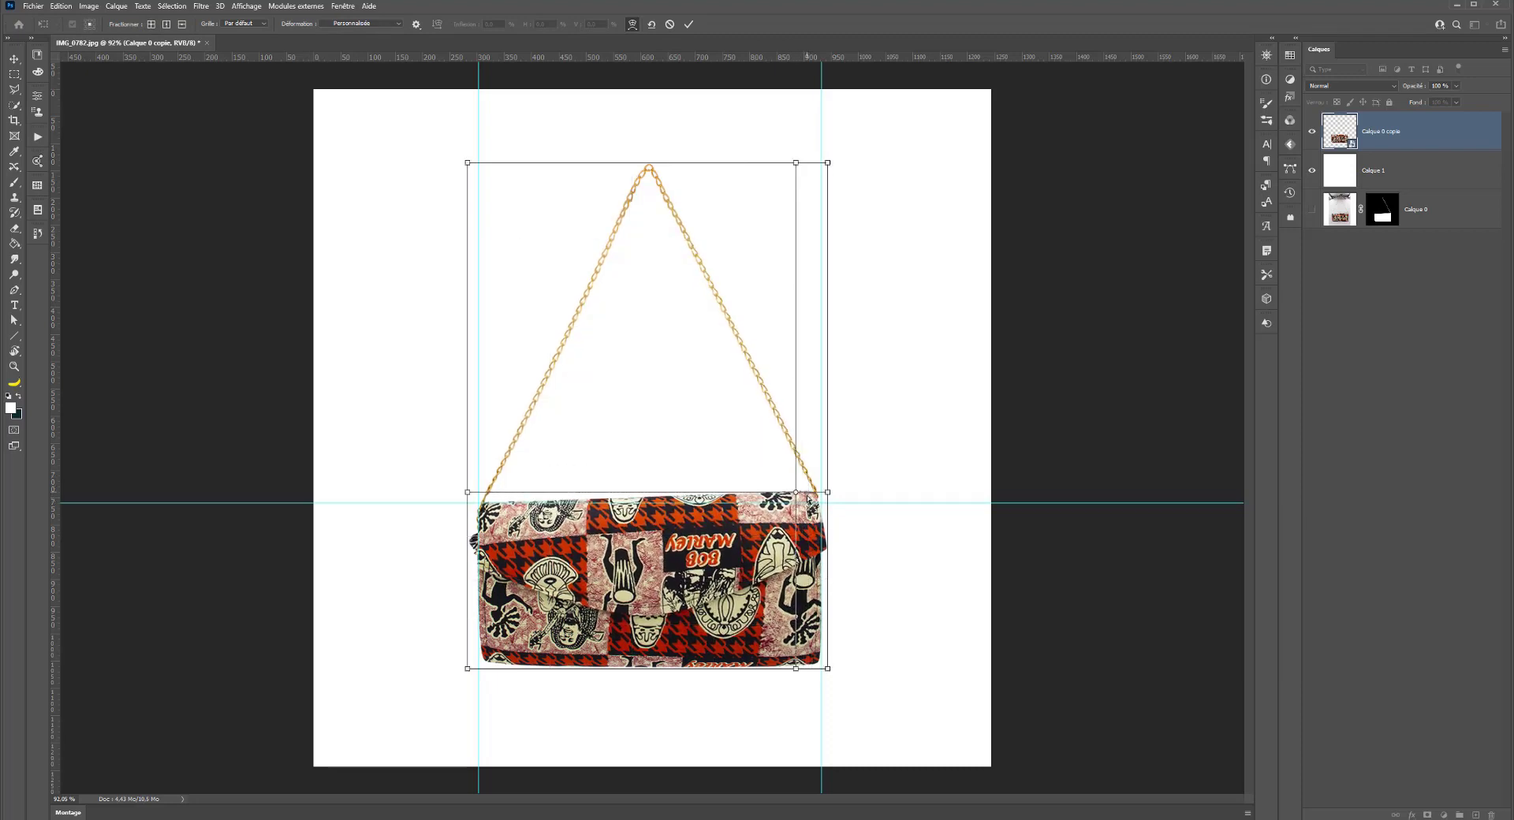
pyautogui.click(827, 493)
pyautogui.click(795, 493)
pyautogui.moveTo(796, 493)
pyautogui.mouseDown()
pyautogui.moveTo(831, 505)
pyautogui.moveTo(797, 503)
pyautogui.mouseUp()
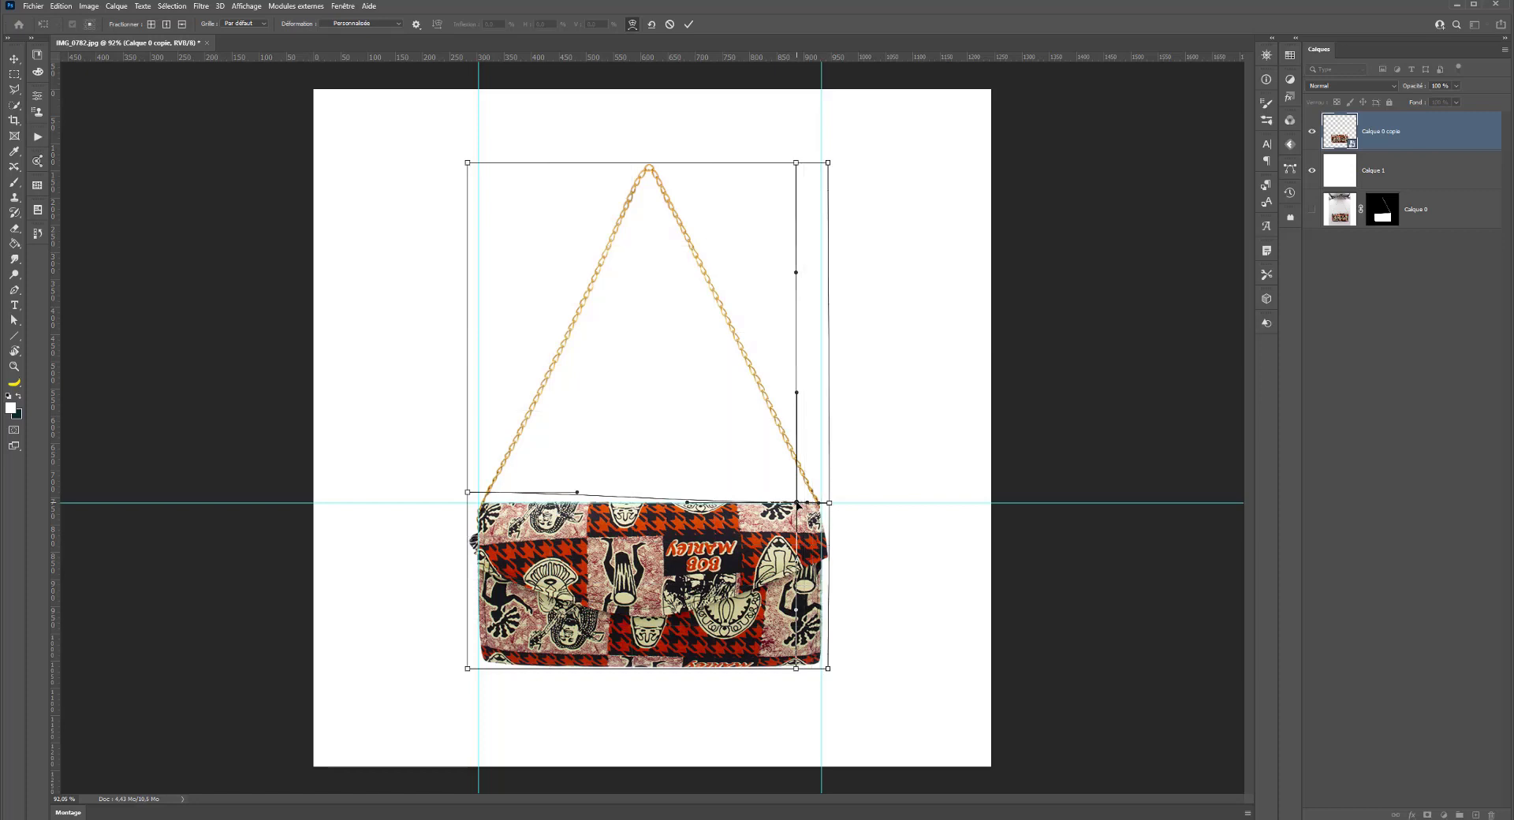
pyautogui.hotkey('ctrl', 'h')
pyautogui.hotkey('ctrl', 'h')
pyautogui.hotkey('ctrl', 'h')
pyautogui.hotkey('ctrl', 'h')
pyautogui.hotkey('ctrl', 'h')
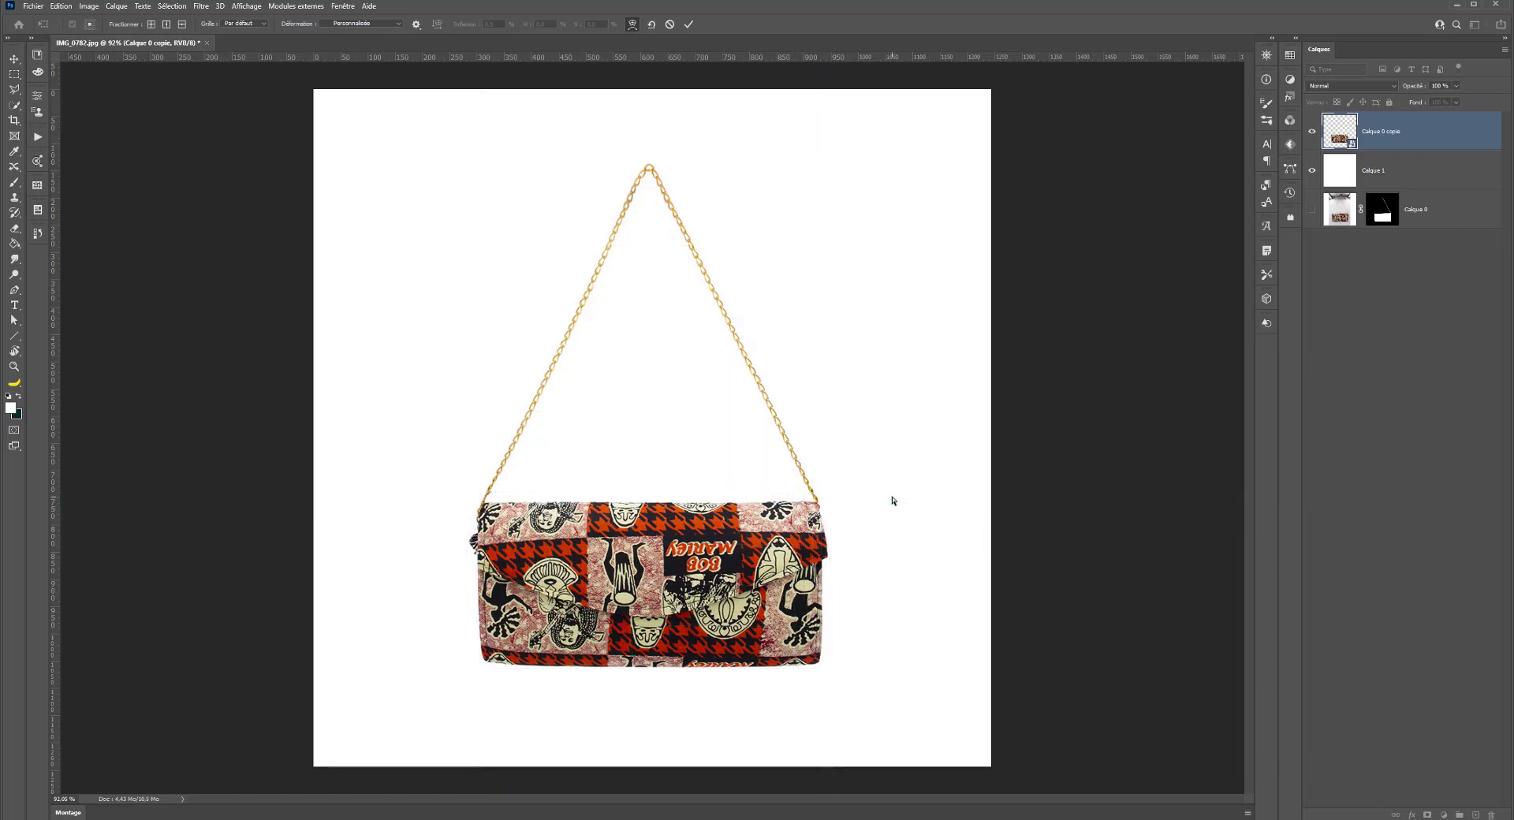
pyautogui.press('Return')
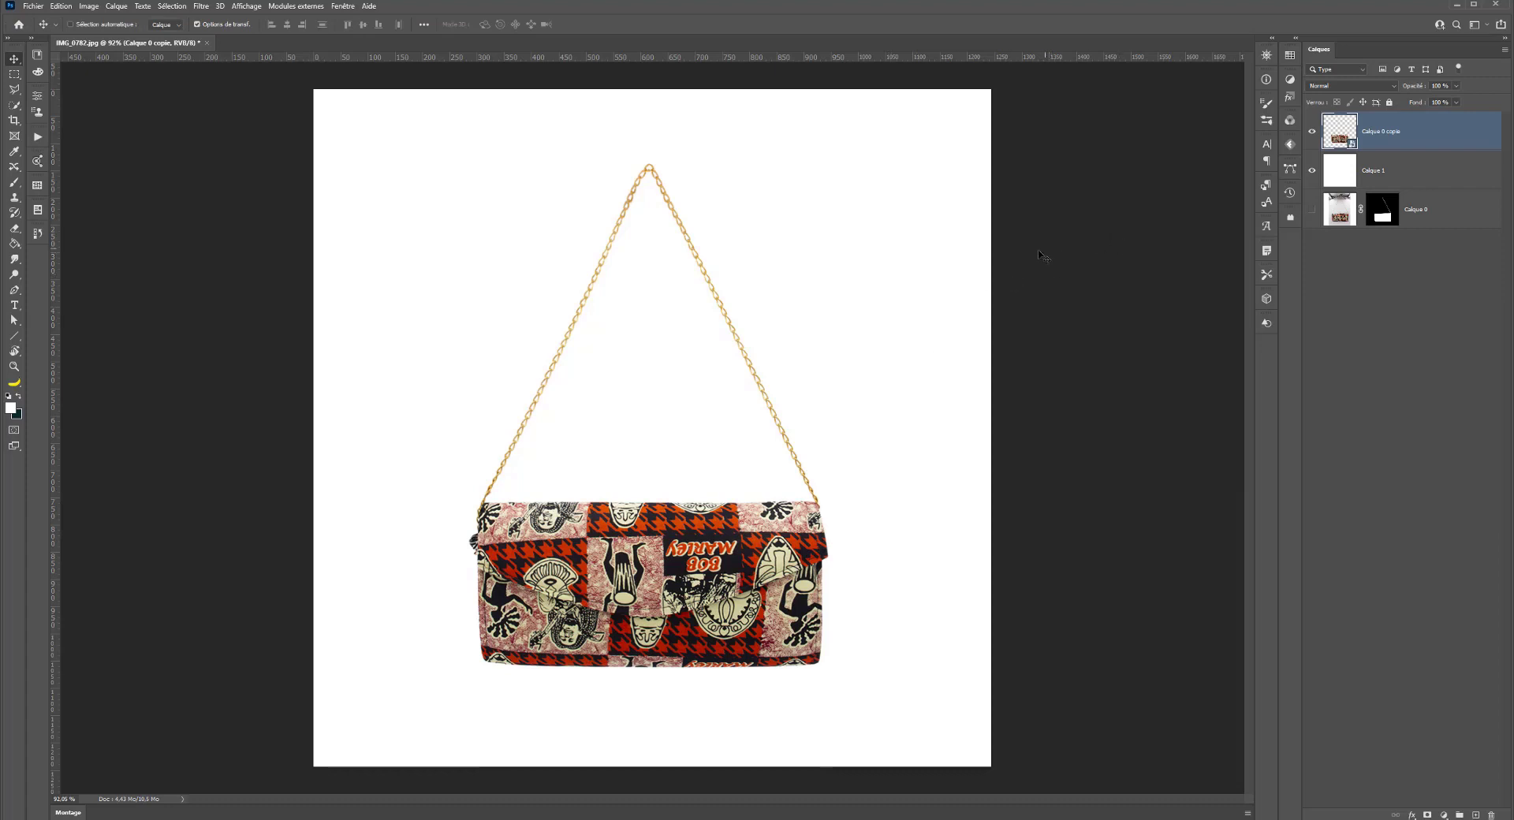
# Step: Compare the handbag's shape before and after the warp, ending on the warped version
pyautogui.hotkey('ctrl', 'z')
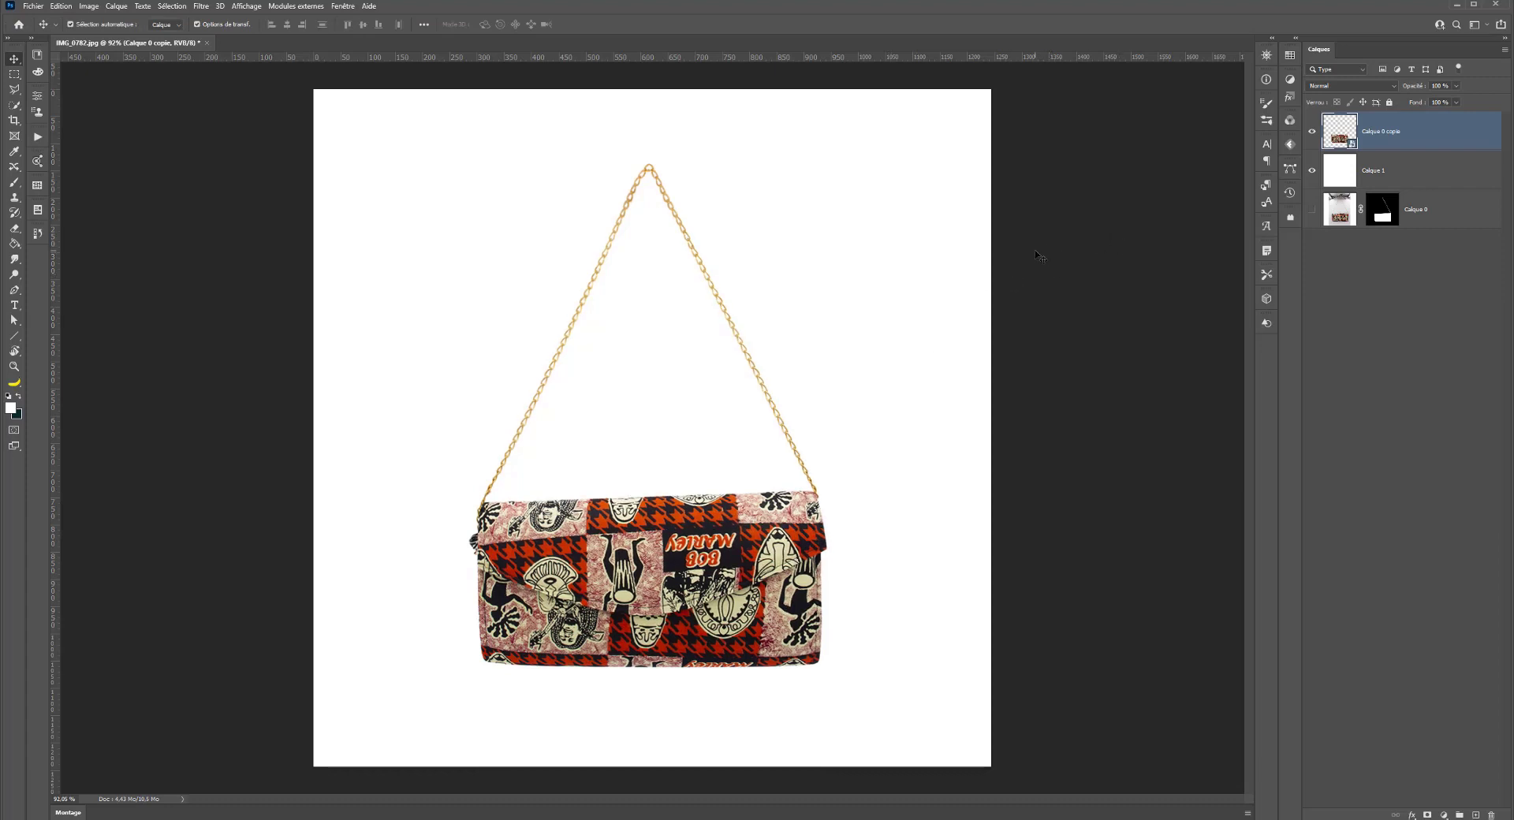
pyautogui.hotkey('ctrl', 'shift', 'z')
pyautogui.hotkey('ctrl', 'z')
pyautogui.hotkey('ctrl', 'shift', 'z')
pyautogui.hotkey('ctrl', 'z')
pyautogui.hotkey('ctrl', 'shift', 'z')
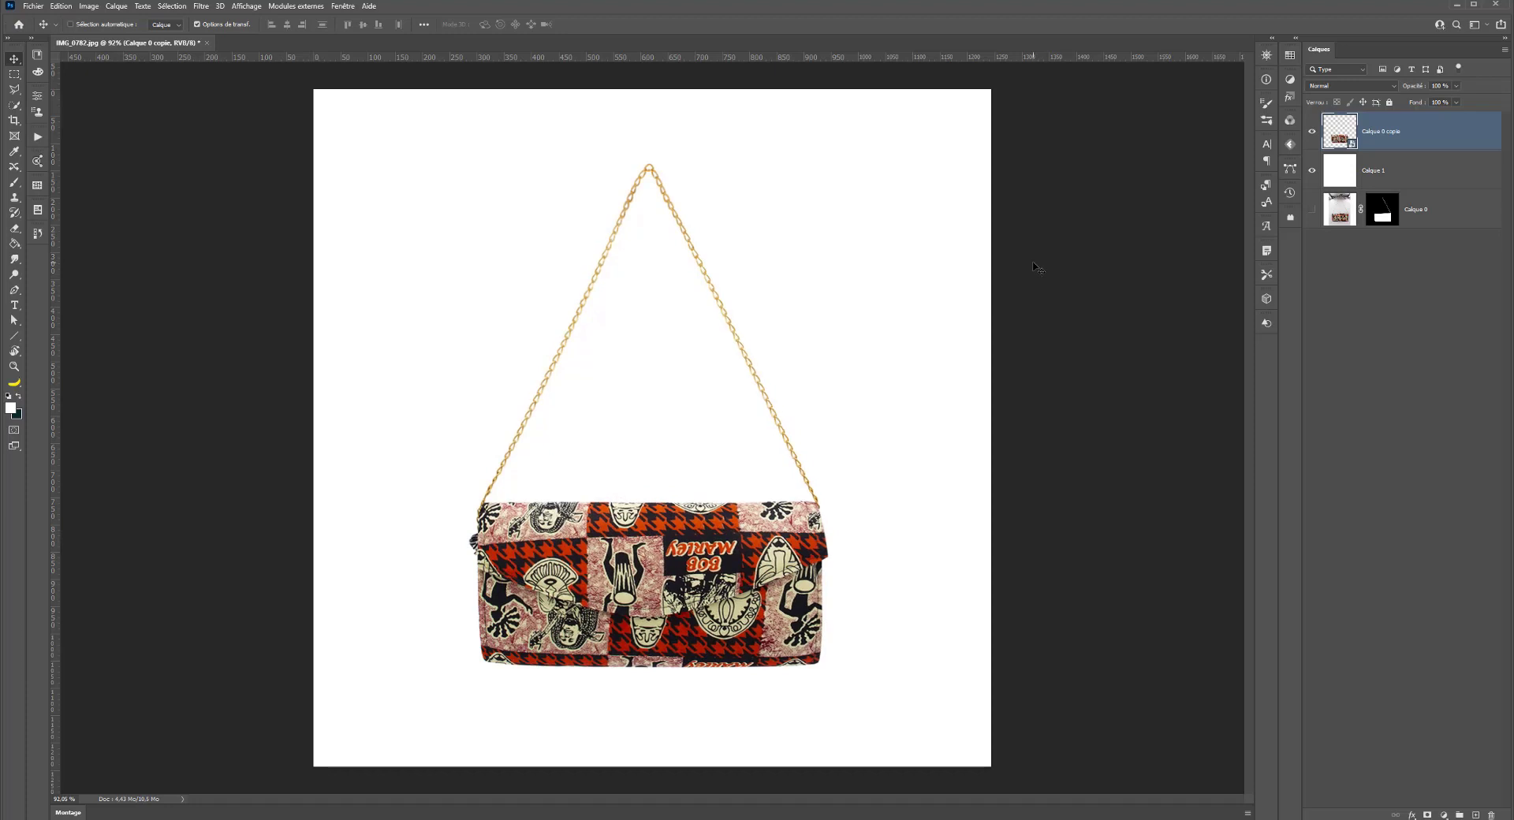
# Step: Add a linear gradient fill layer above the handbag layer and open its gradient for editing
pyautogui.click(1444, 815)
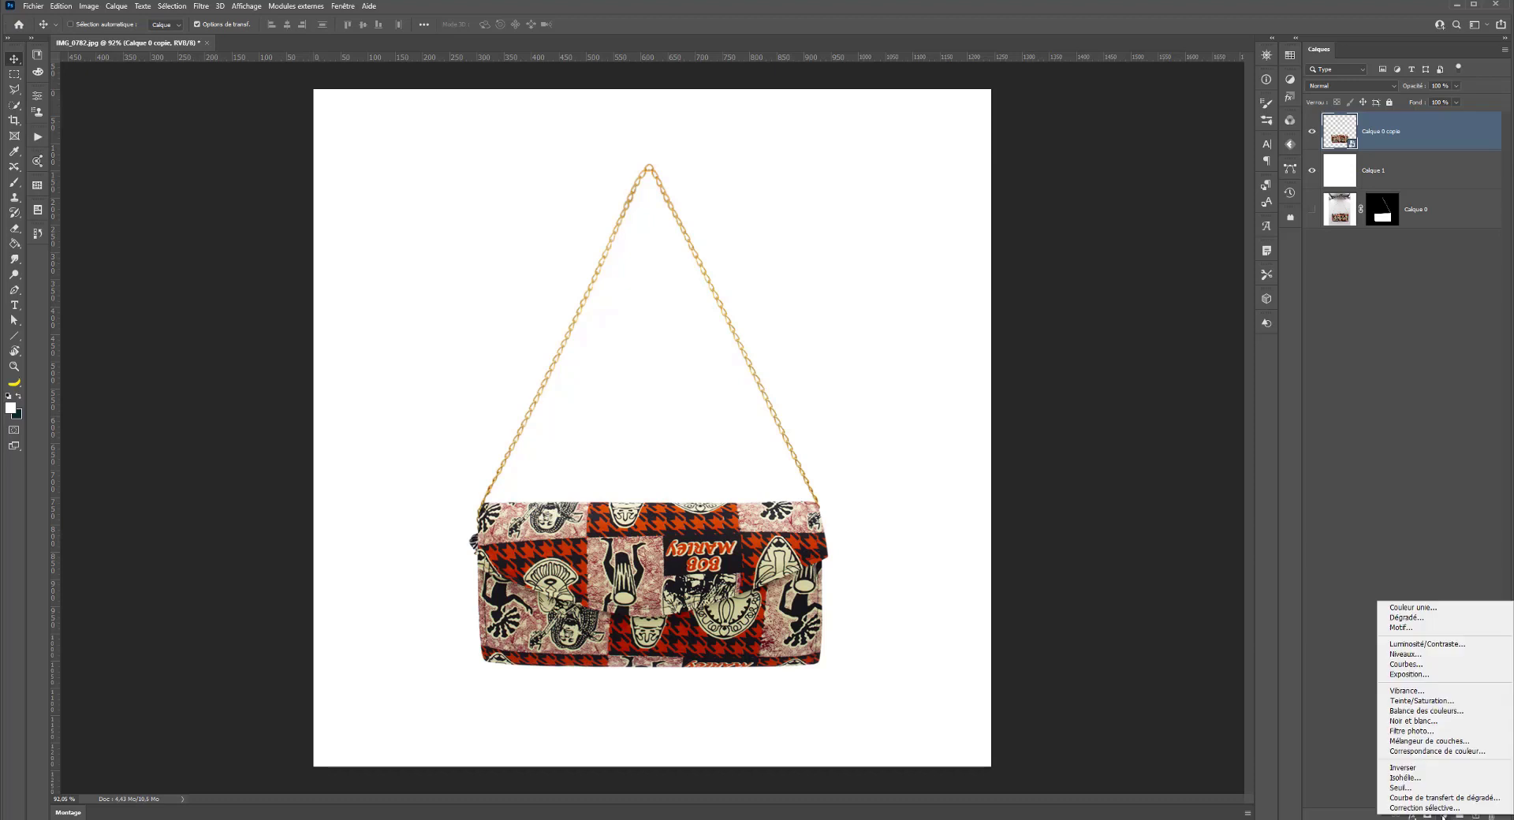
pyautogui.click(1444, 818)
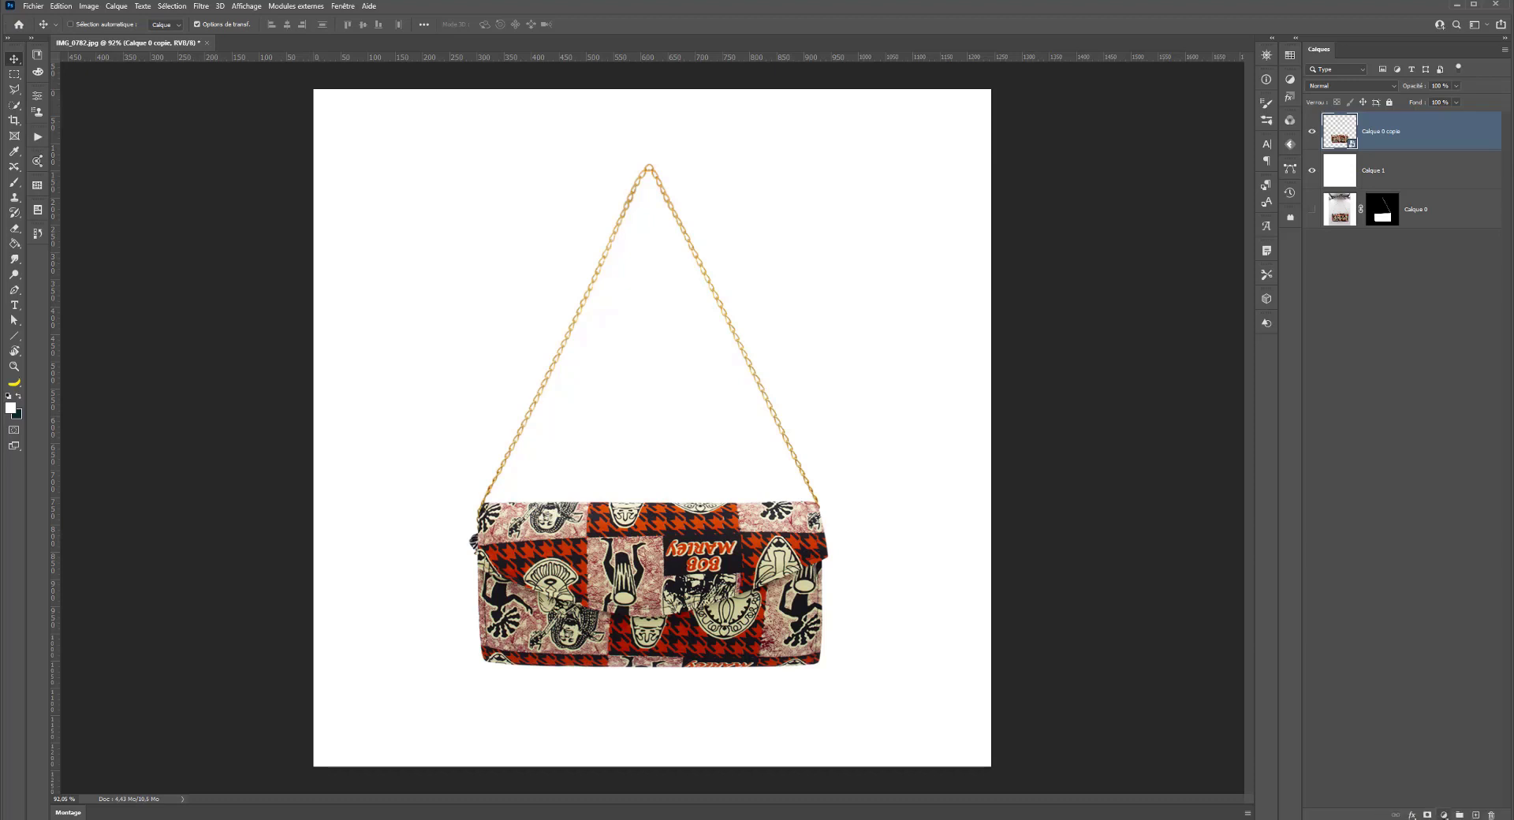
pyautogui.click(1444, 816)
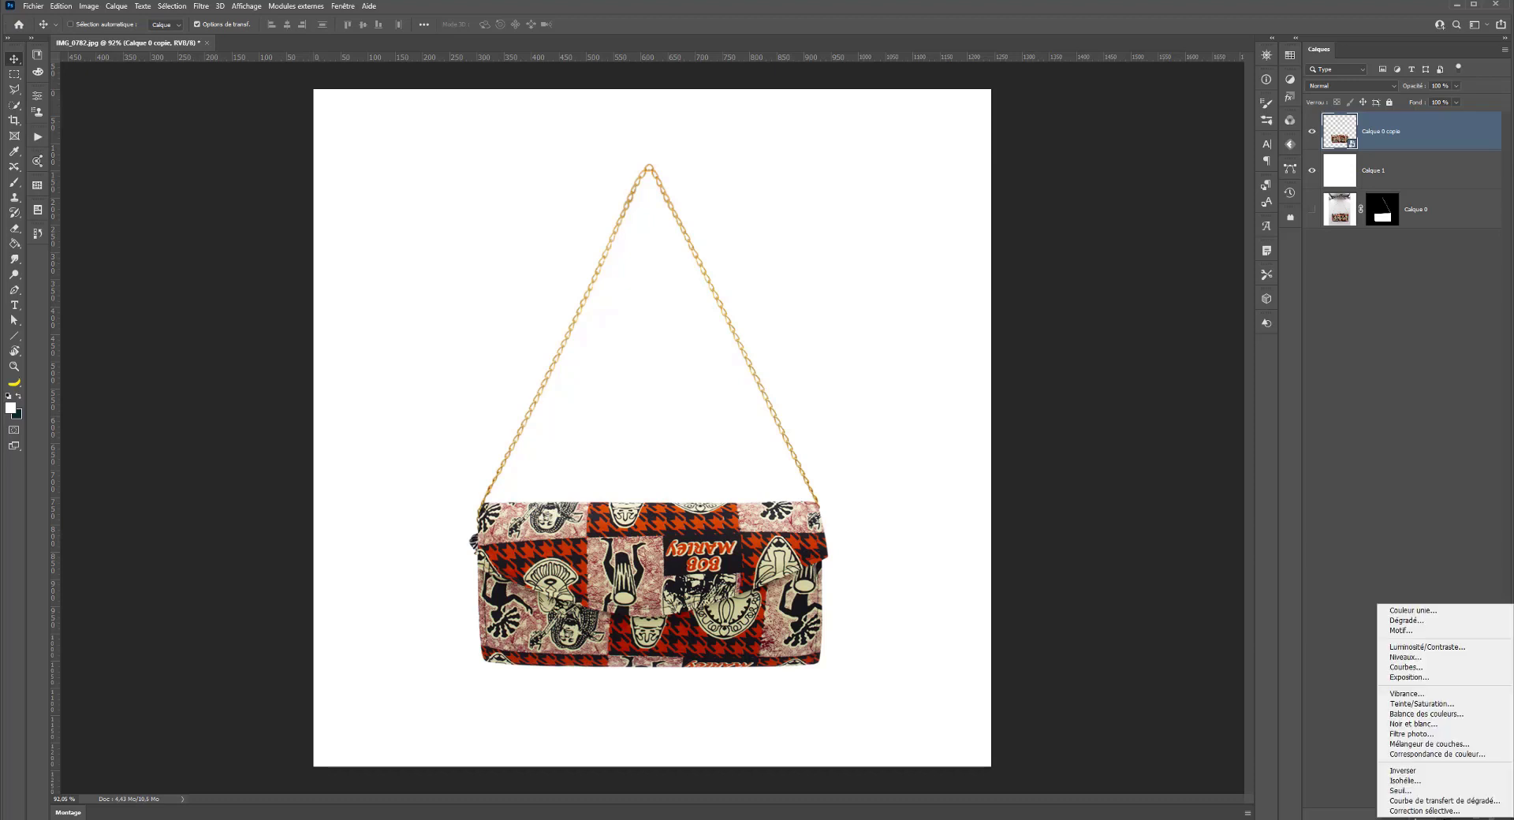
pyautogui.click(1407, 621)
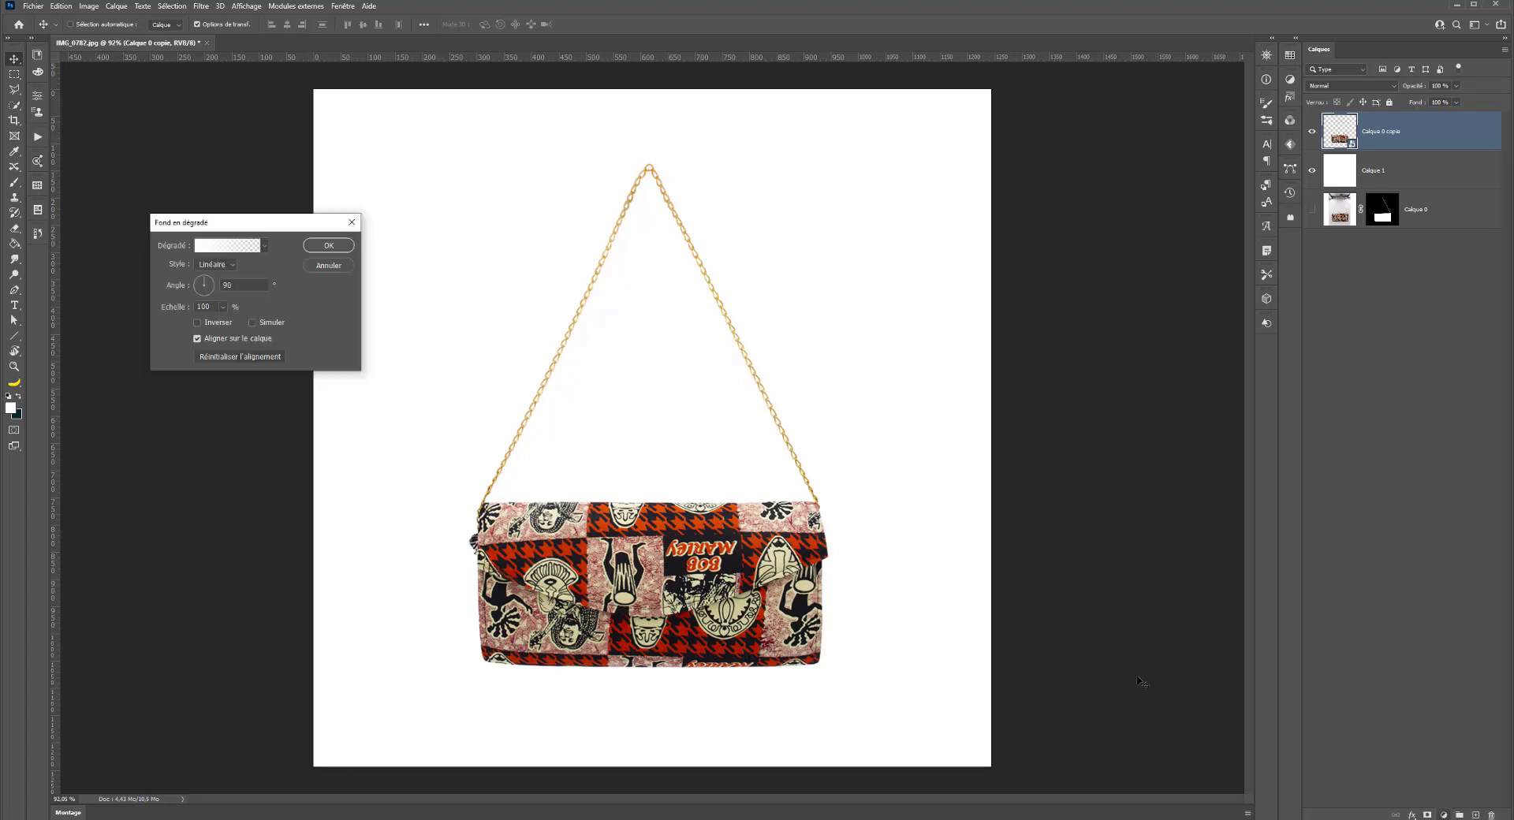
pyautogui.click(228, 246)
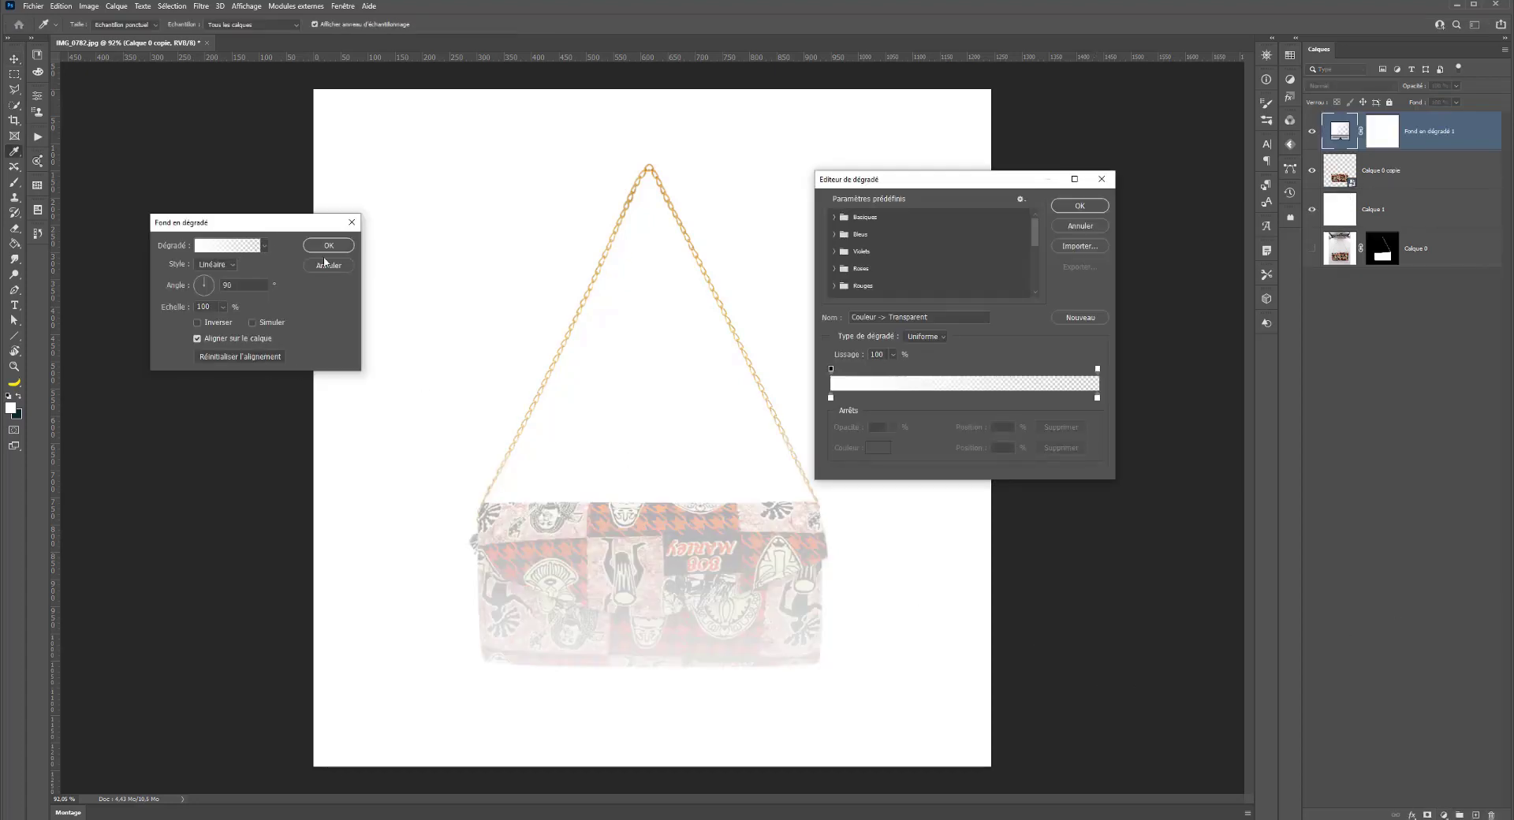
# Step: Browse the gradient presets, choose Orange_05 from the Oranges group, and confirm the gradient fill
pyautogui.scroll(-2, 856, 270)
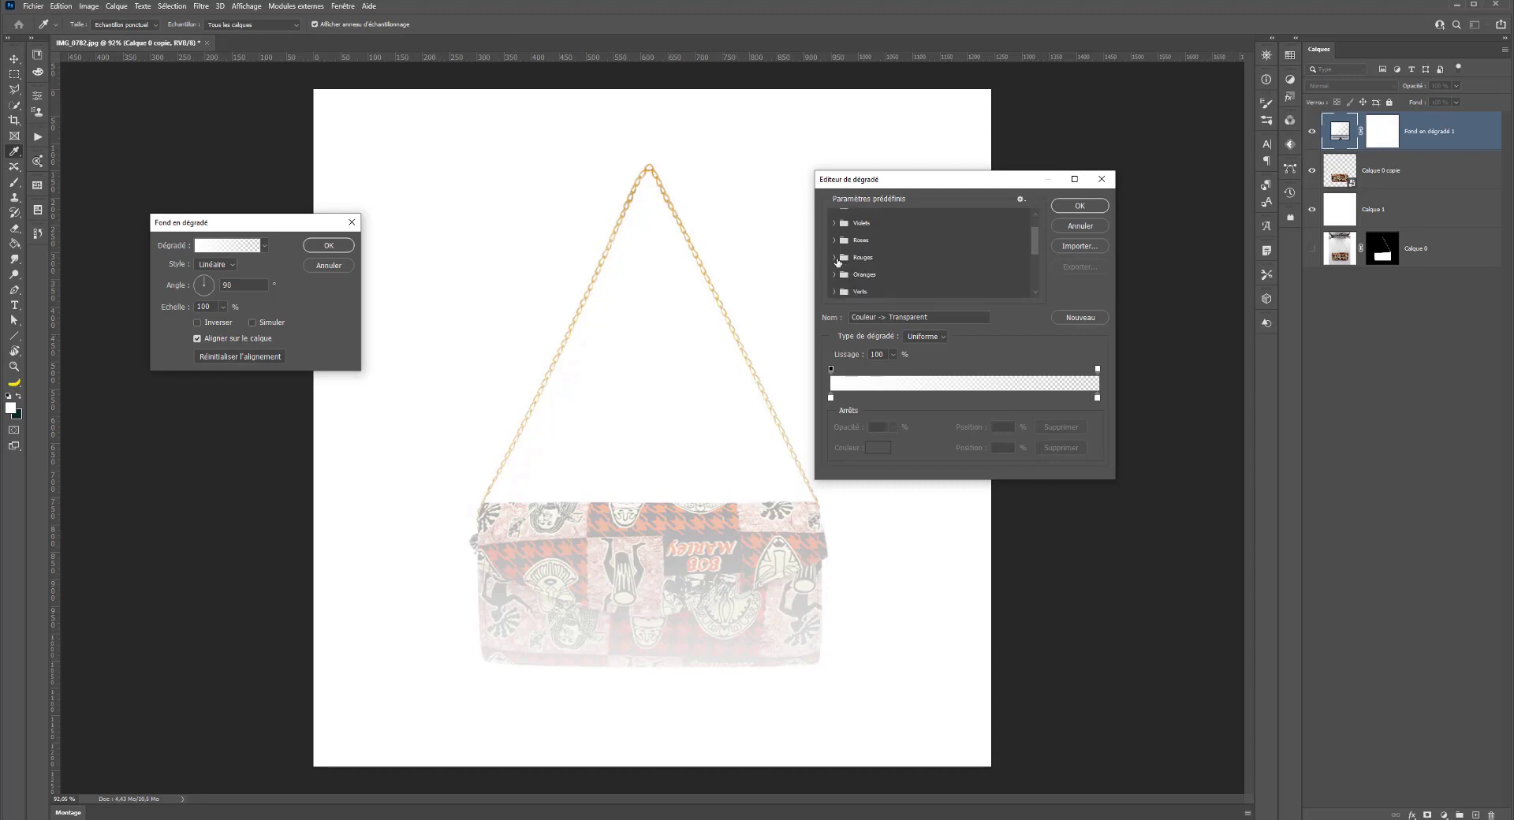
pyautogui.click(835, 275)
pyautogui.scroll(-2, 859, 264)
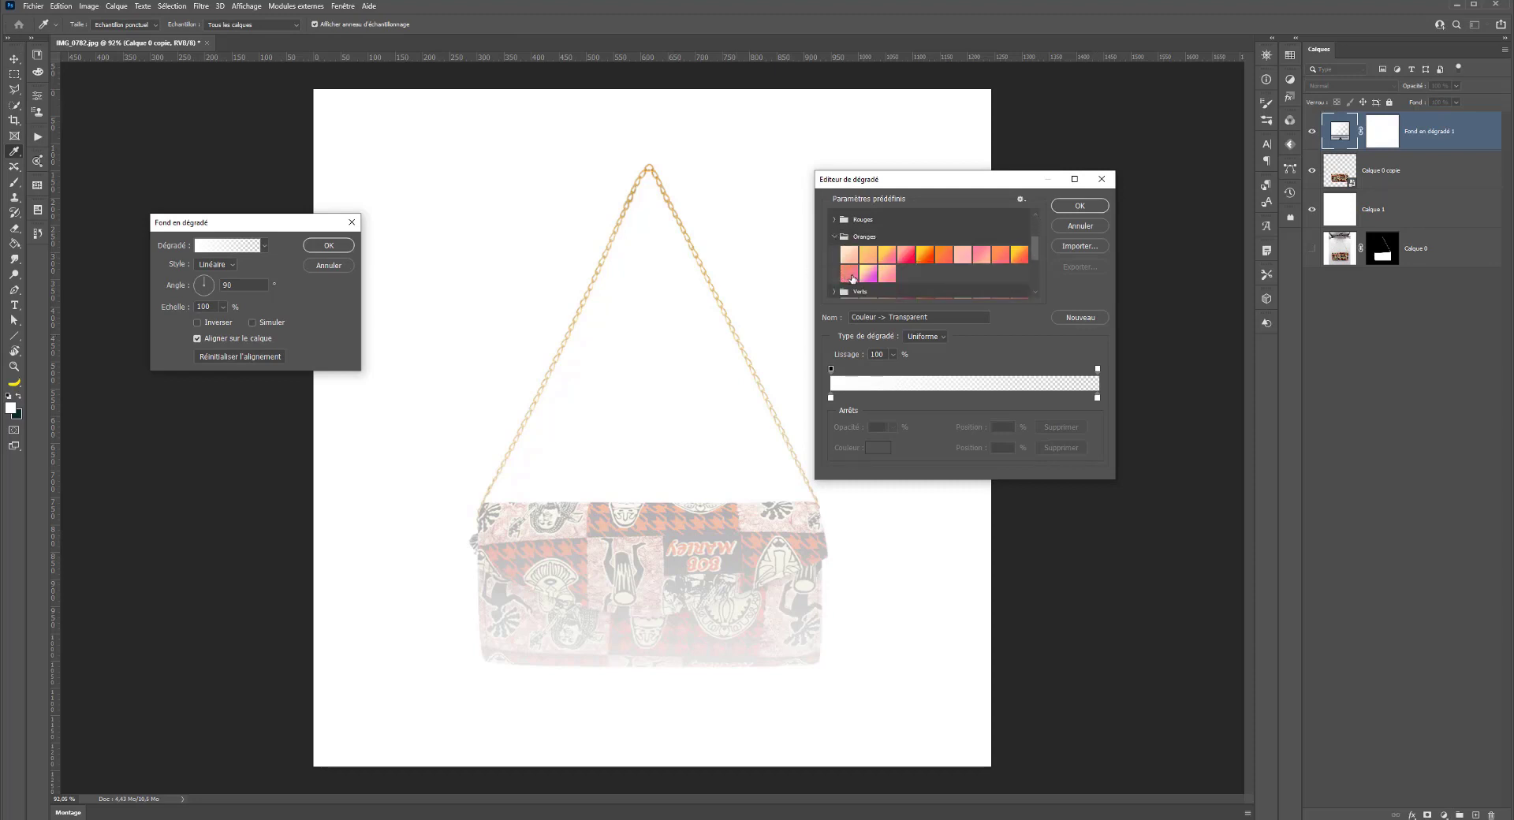
pyautogui.scroll(-4, 868, 260)
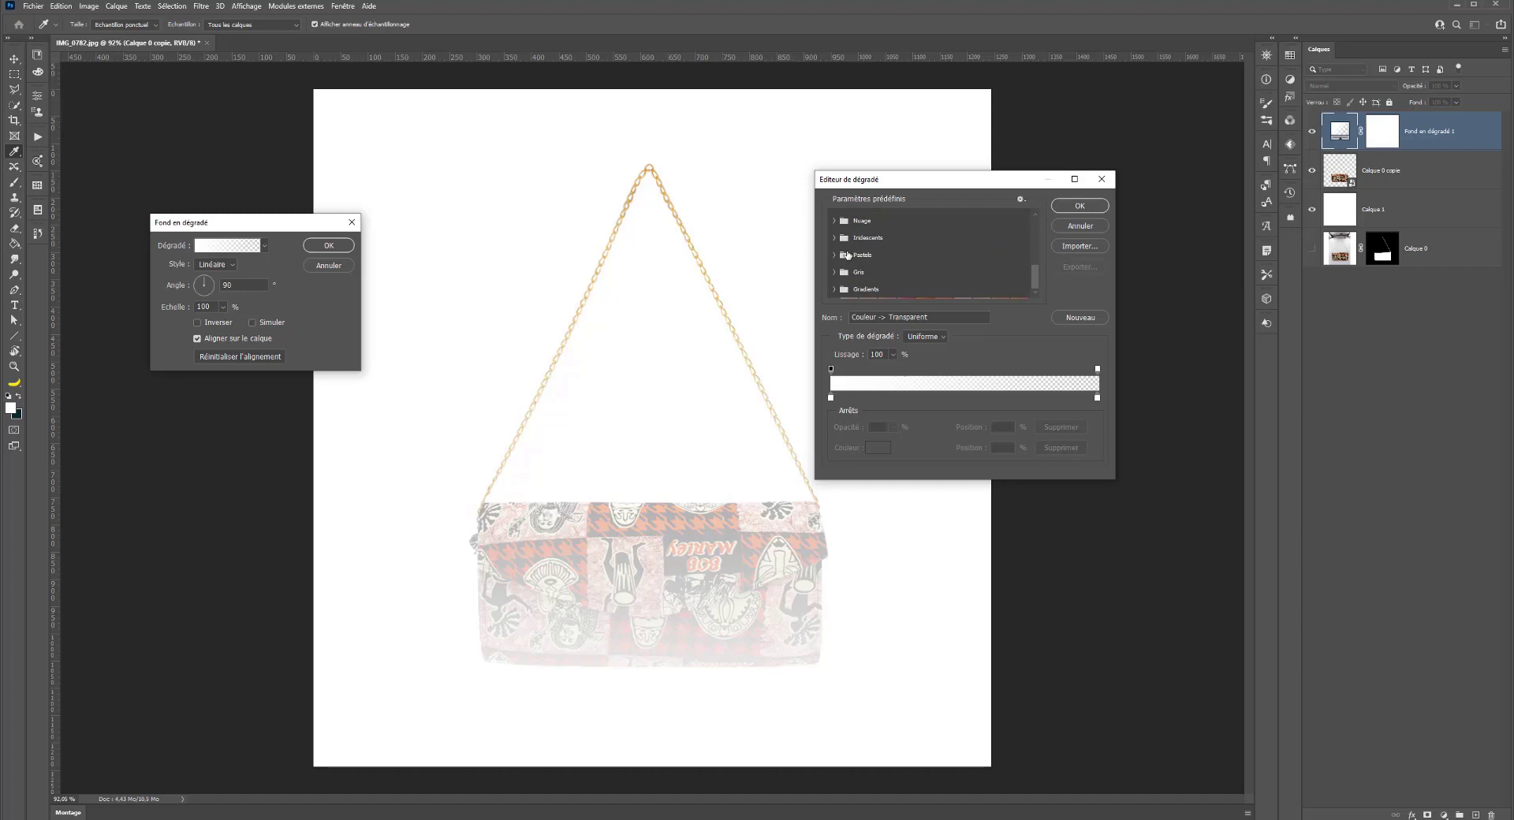
pyautogui.scroll(1, 838, 259)
pyautogui.click(836, 257)
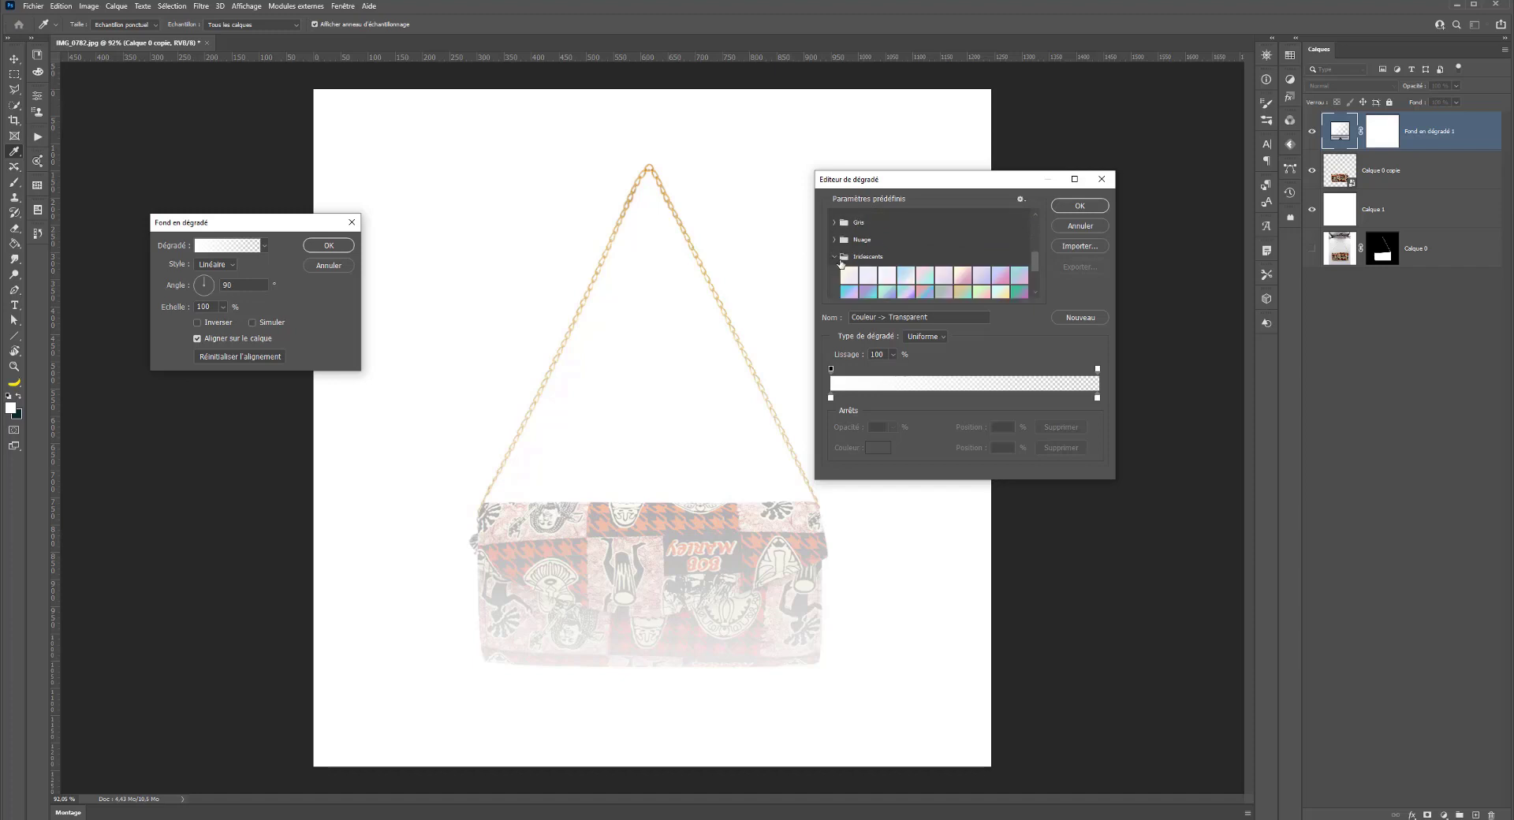
pyautogui.scroll(-2, 847, 269)
pyautogui.scroll(10, 848, 271)
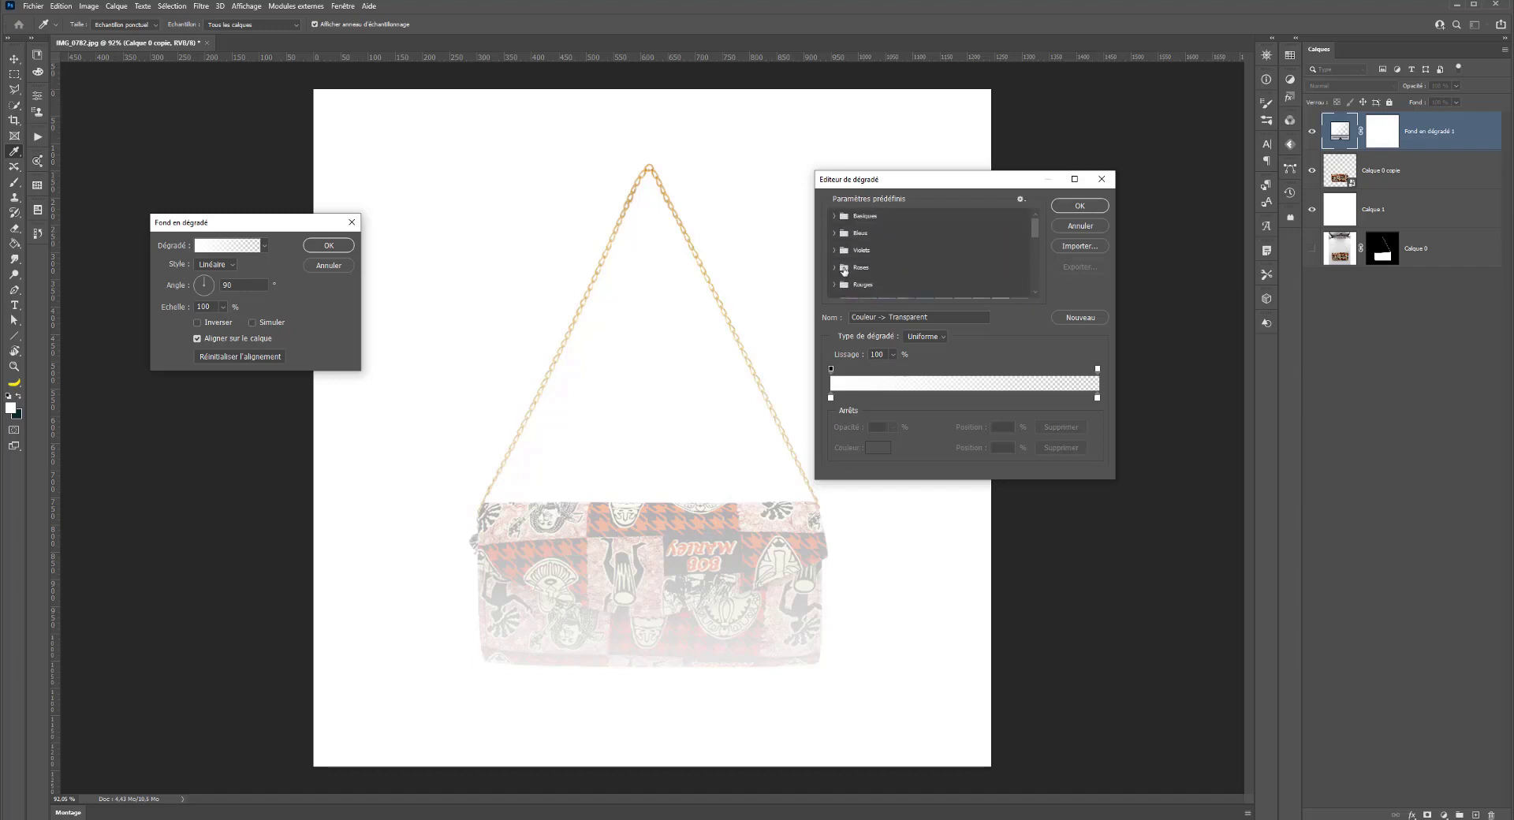
pyautogui.scroll(-3, 844, 270)
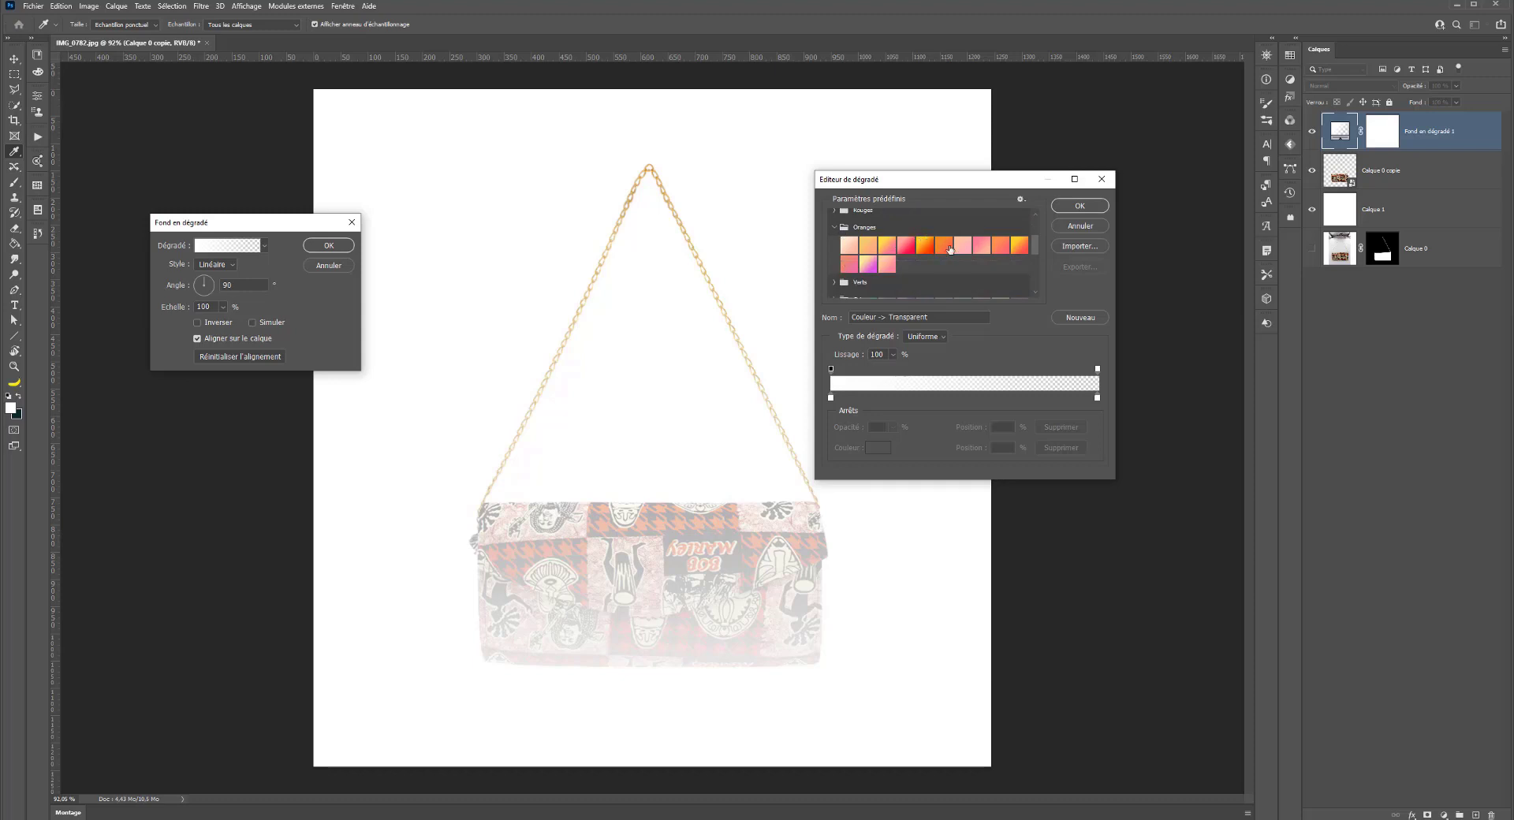
pyautogui.scroll(3, 849, 251)
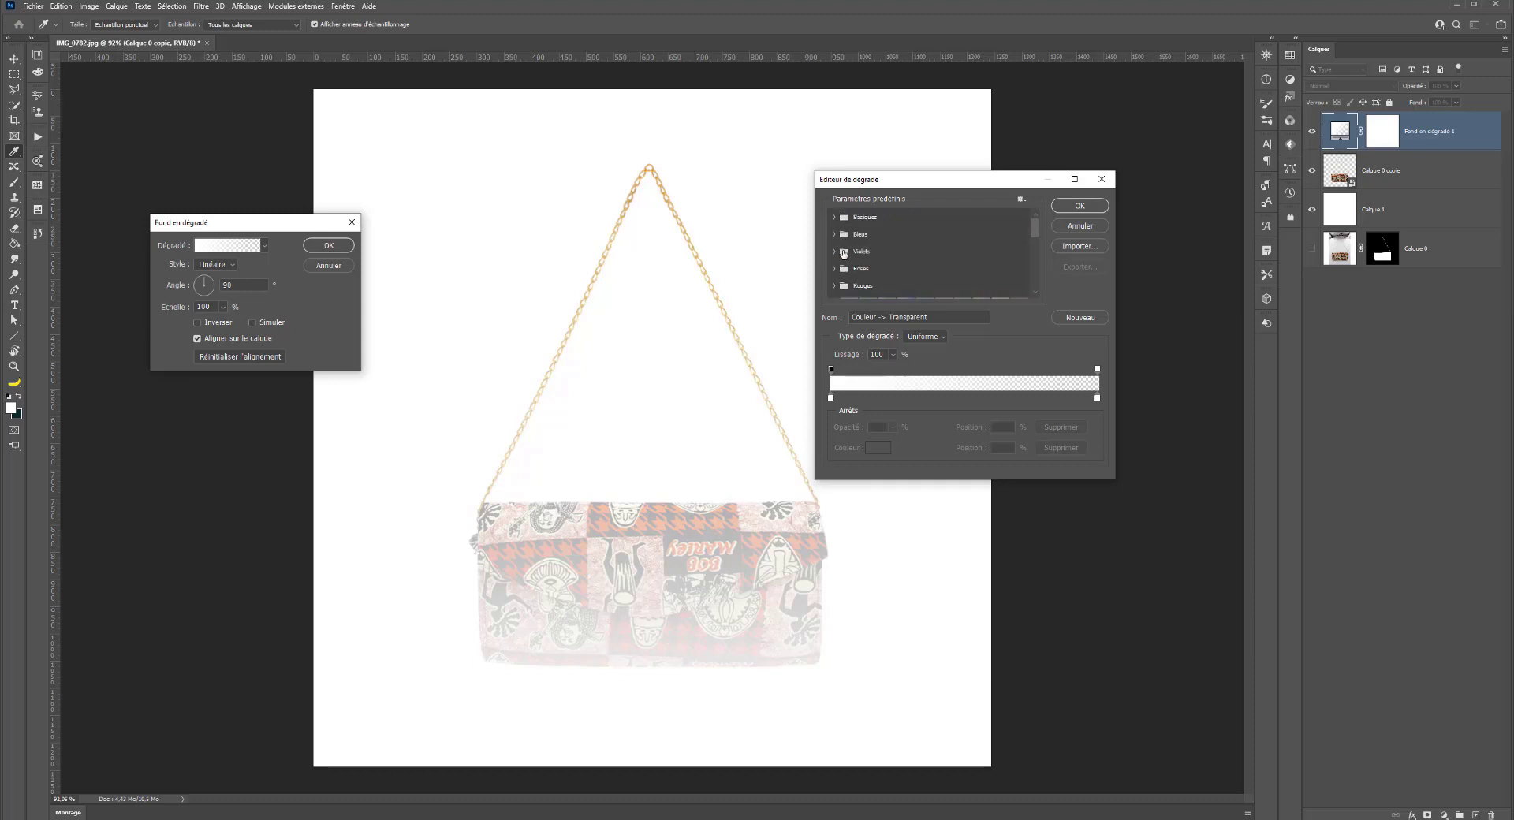
pyautogui.scroll(-5, 844, 254)
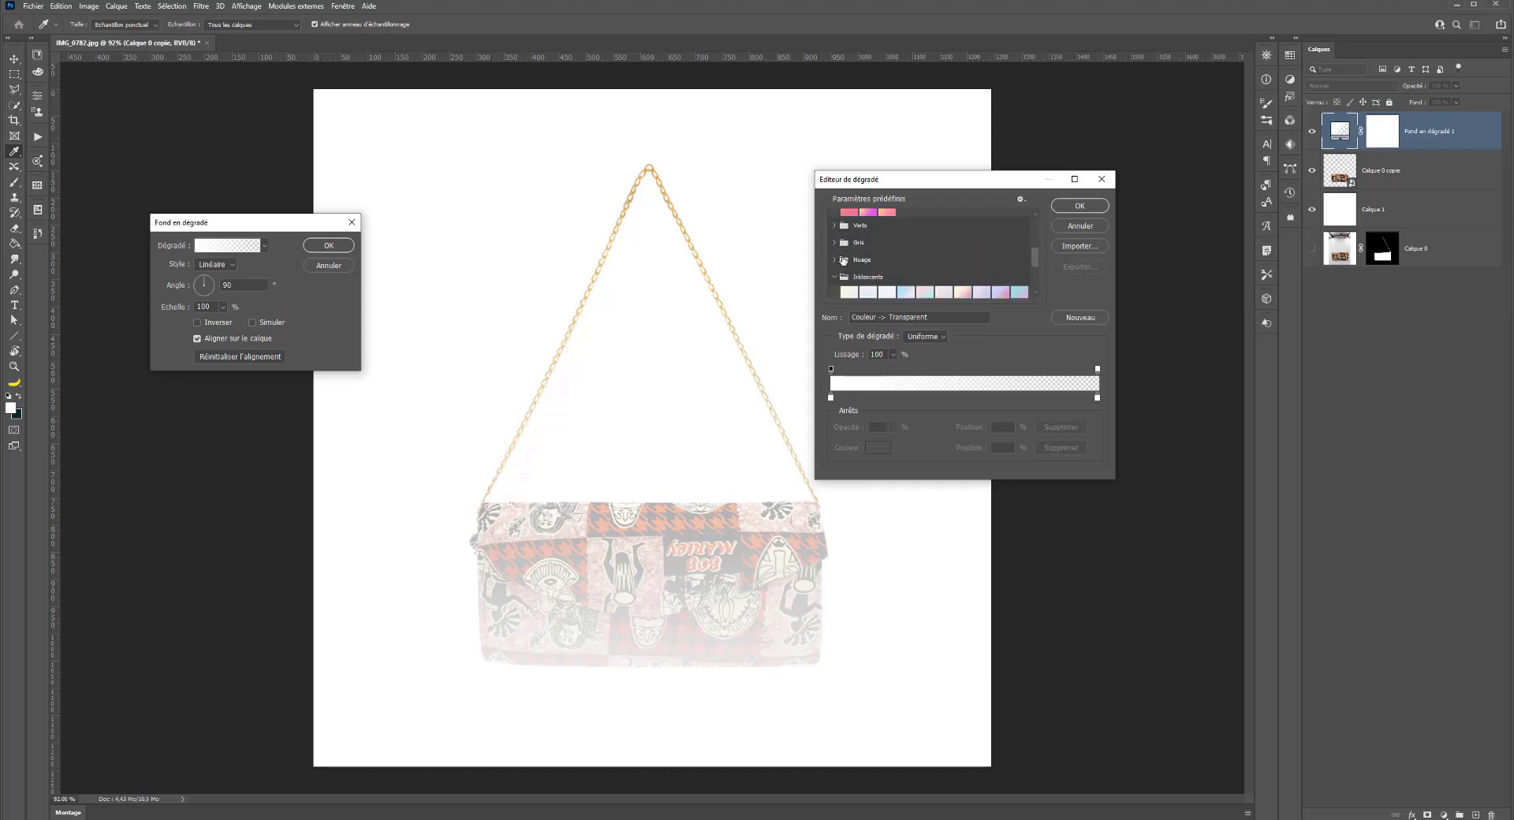
pyautogui.scroll(4, 915, 265)
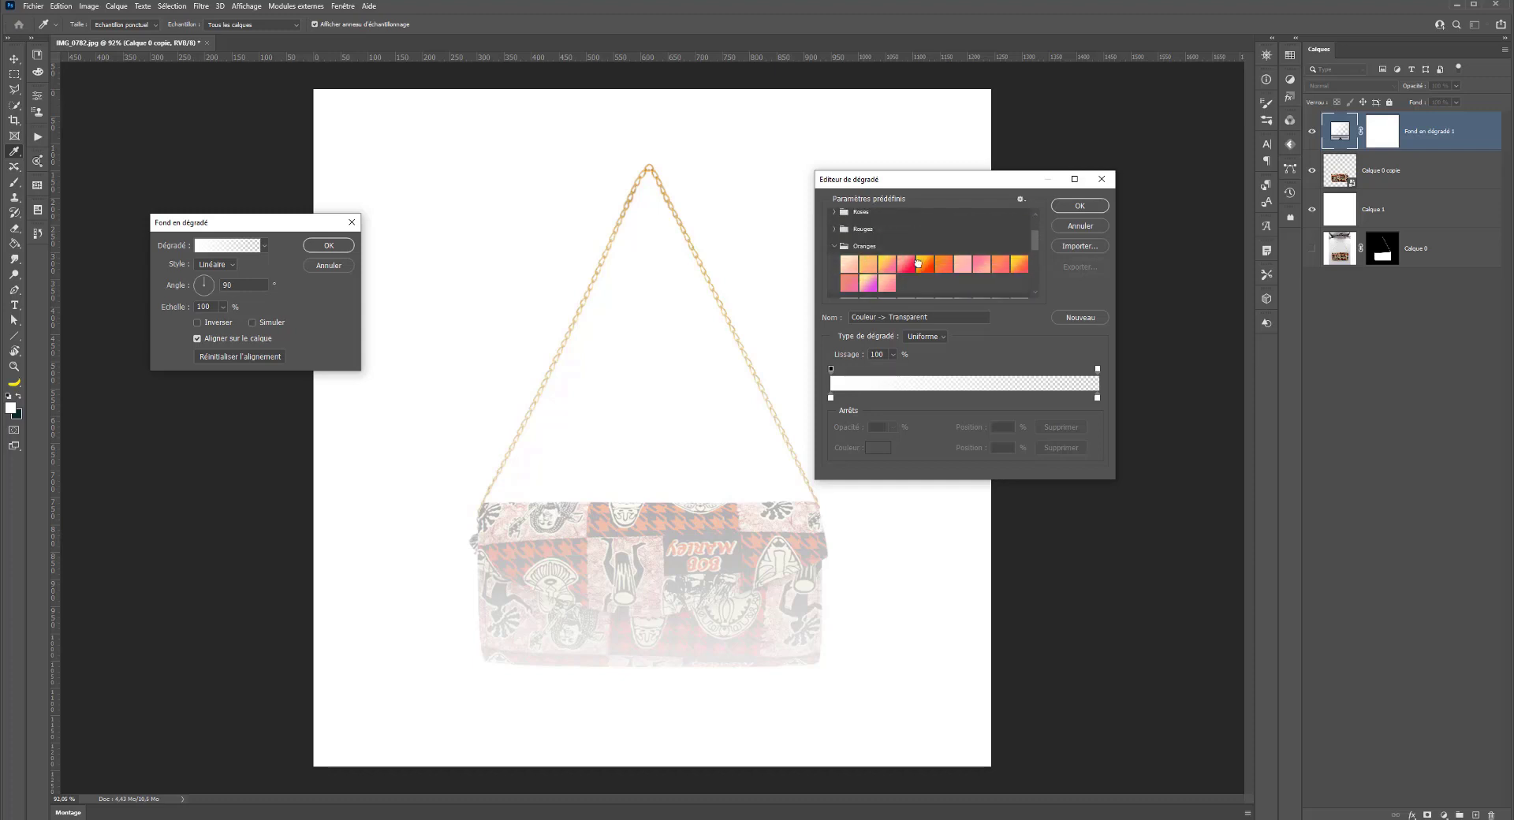
pyautogui.click(917, 263)
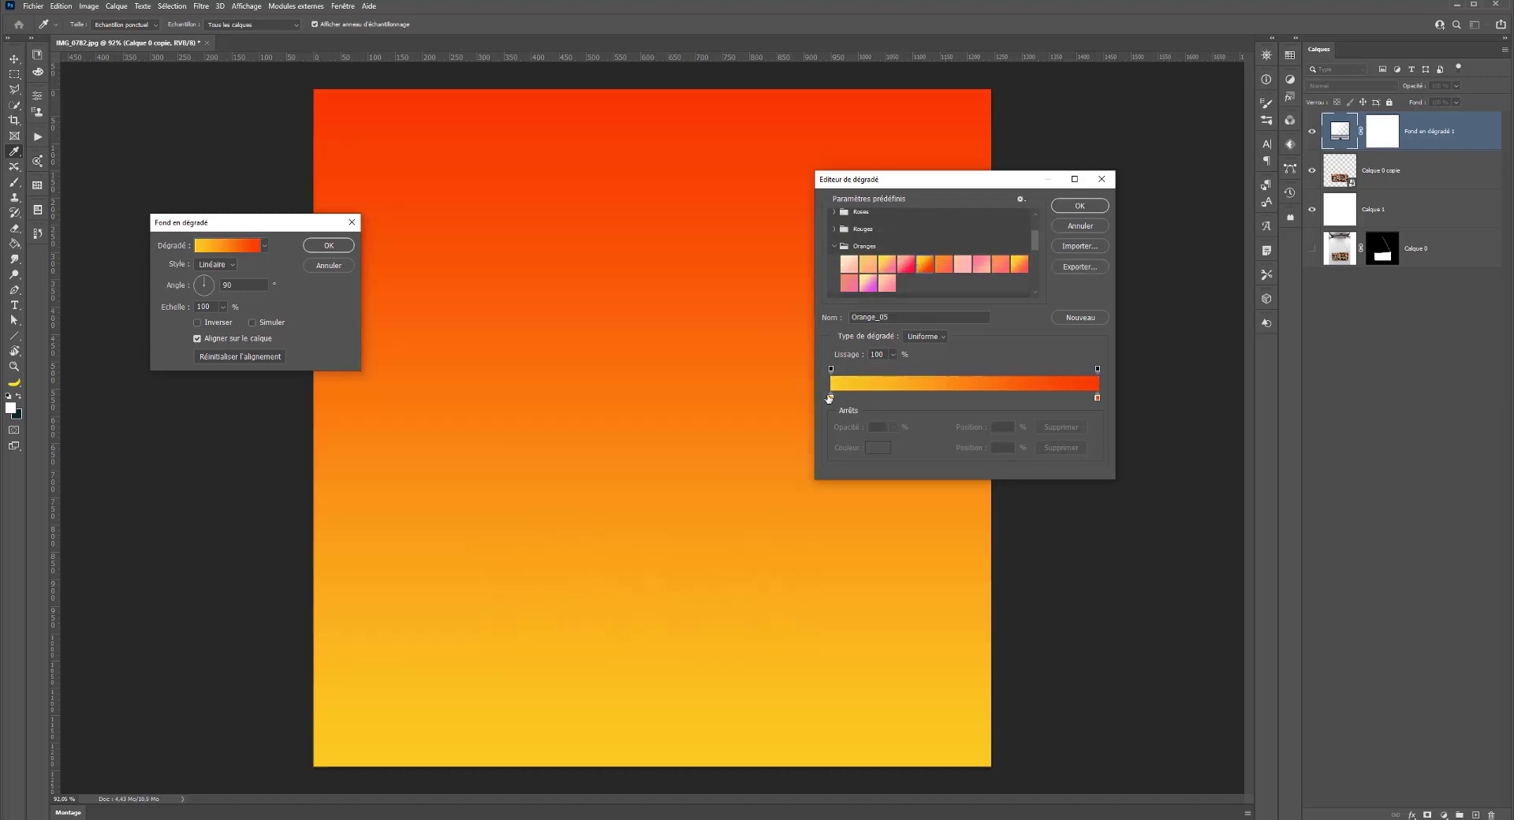
pyautogui.click(1080, 206)
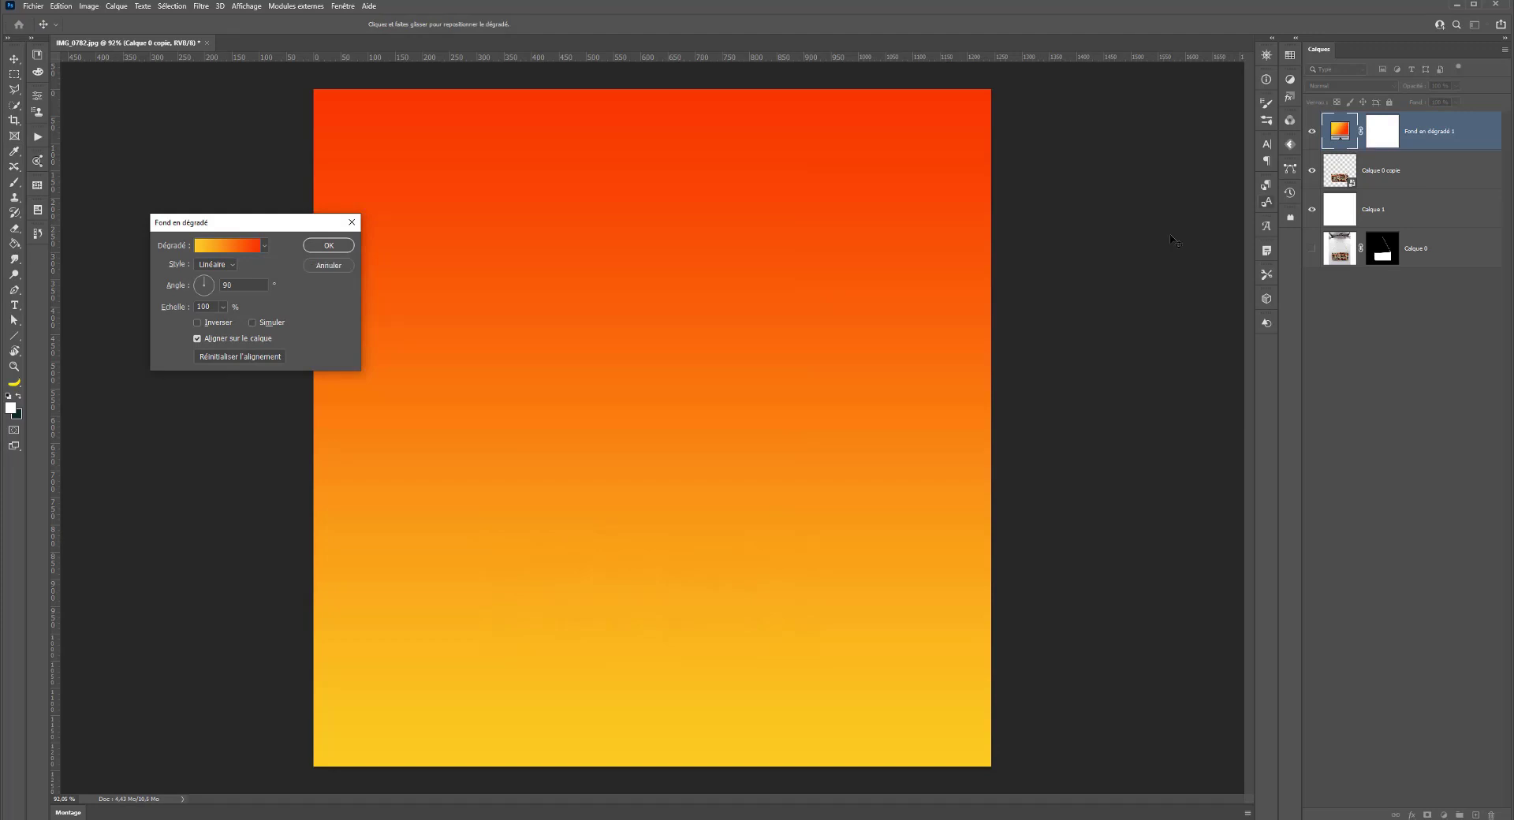
pyautogui.press('alt')
pyautogui.click(325, 245)
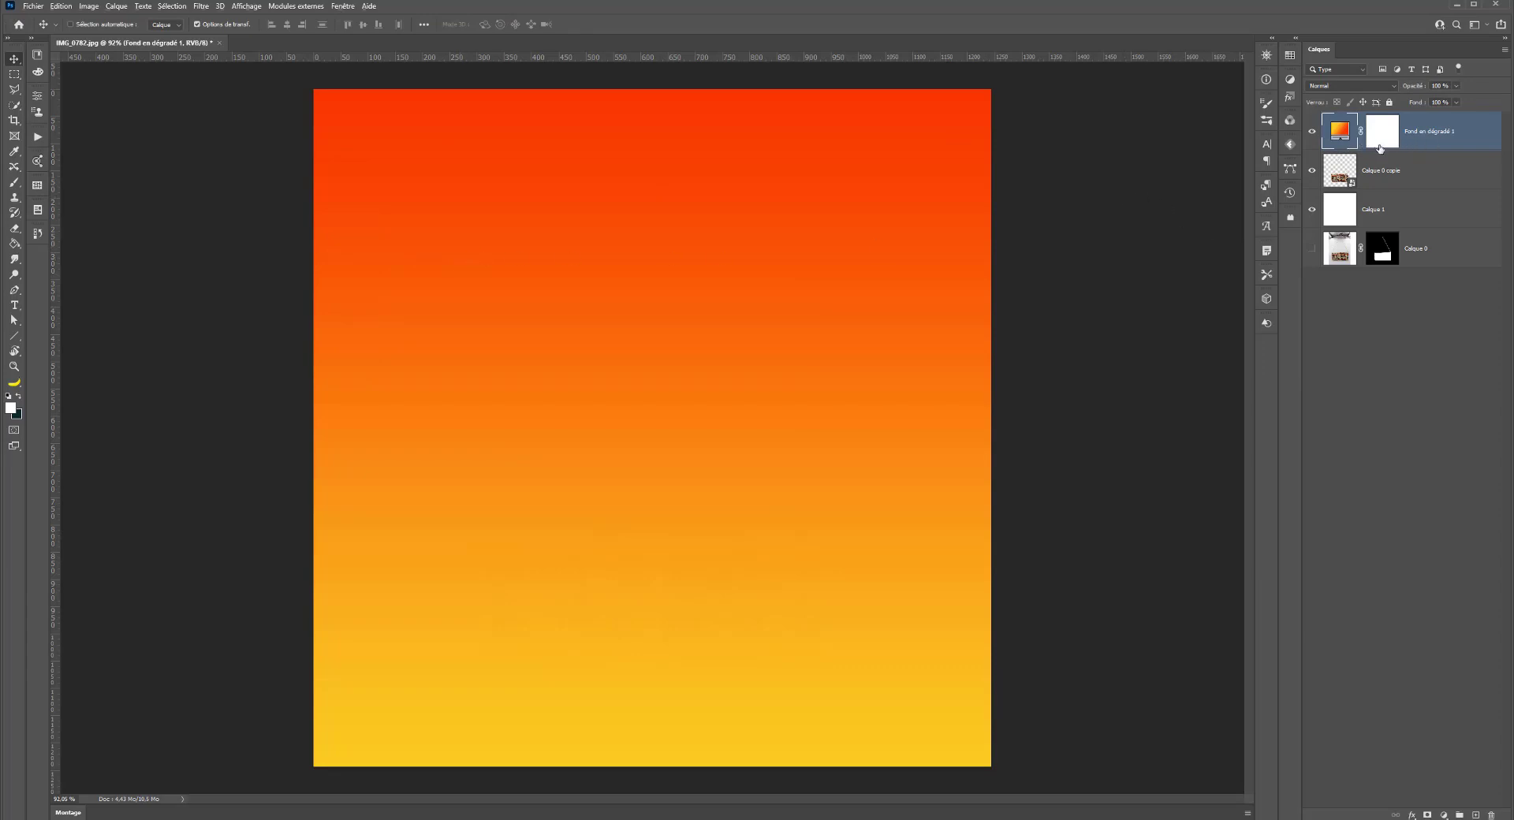
# Step: Clip the gradient fill layer to the handbag layer and set its blend mode to Incrustation
pyautogui.keyDown('alt'); pyautogui.click(1380, 151); pyautogui.keyUp('alt')
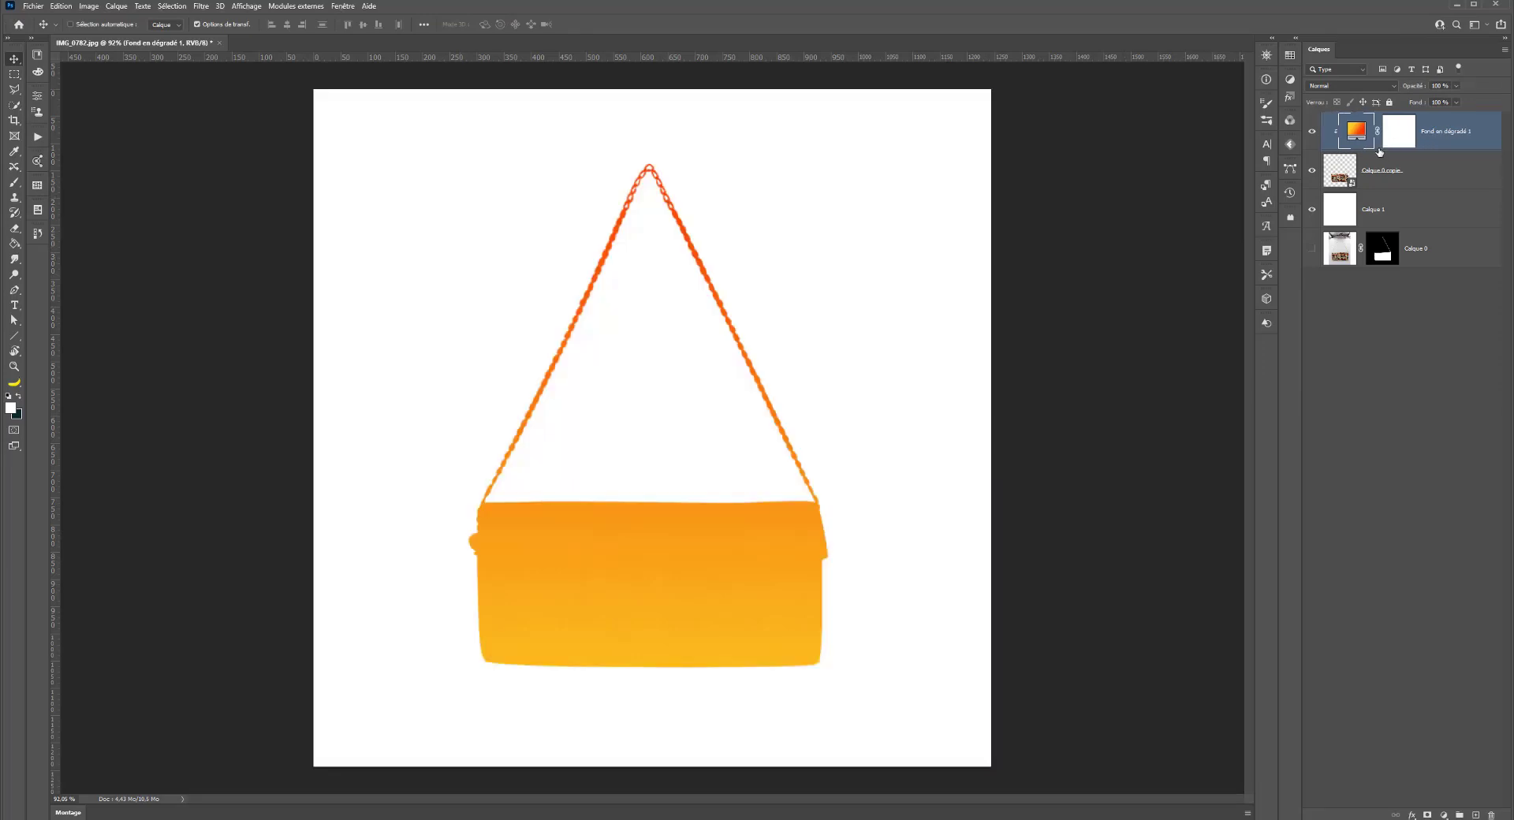
pyautogui.click(1338, 82)
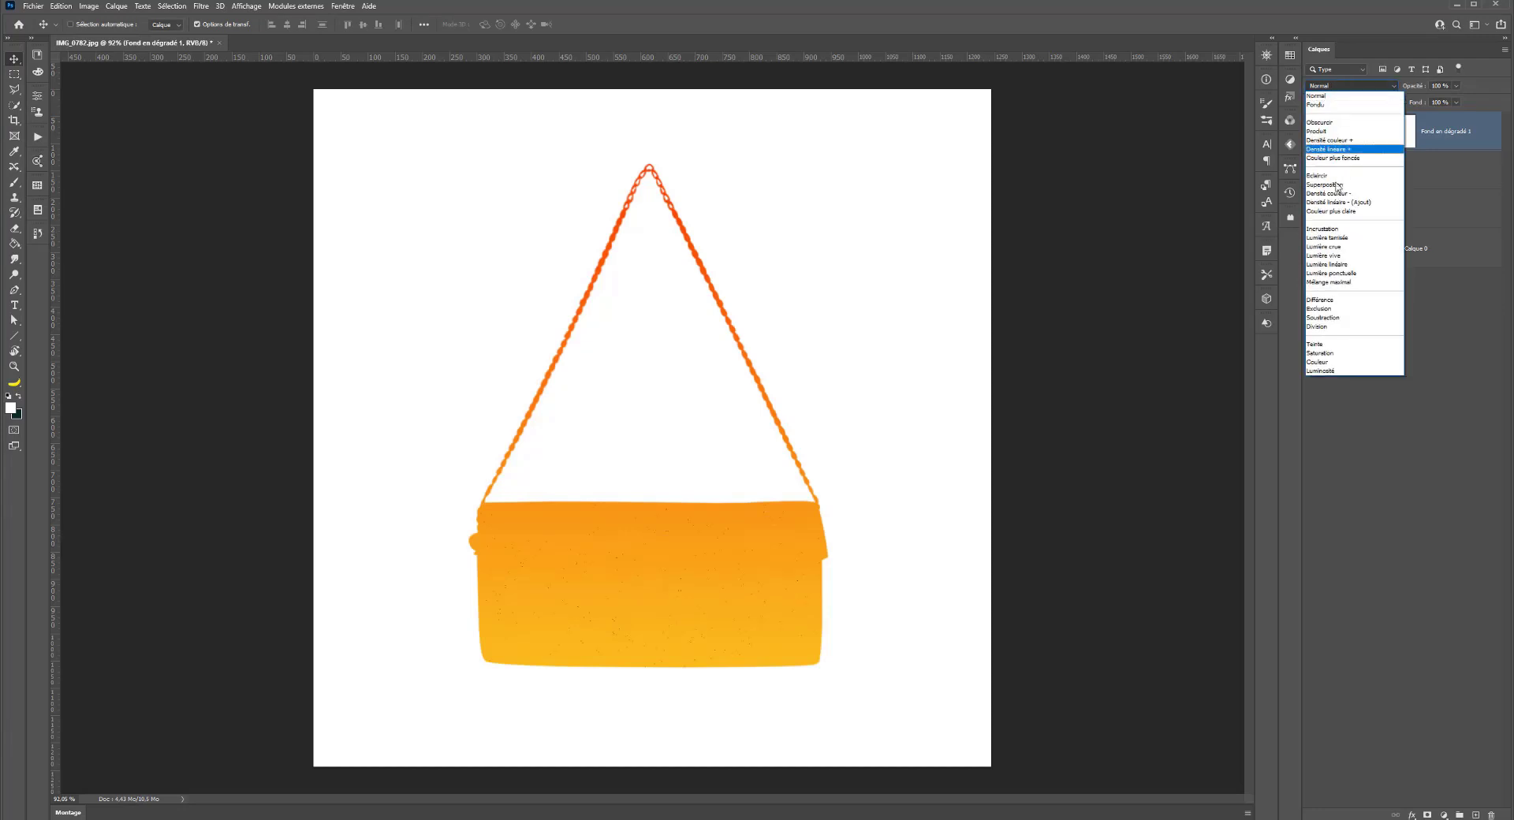
pyautogui.click(1330, 230)
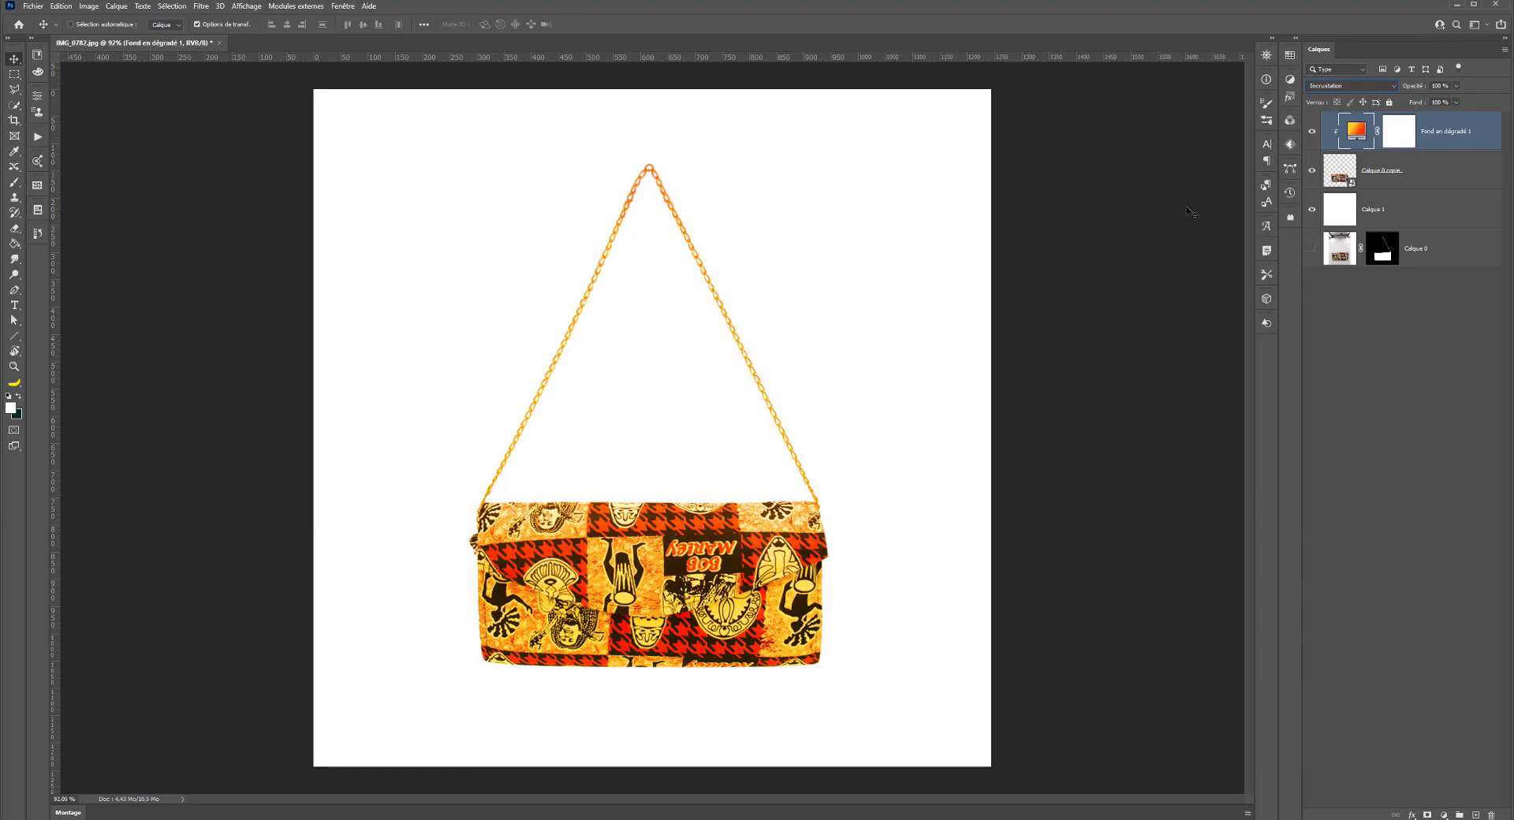
# Step: Compare the bag with and without the gradient fill and lower that layer's opacity to about 46%
pyautogui.click(1312, 133)
pyautogui.click(1313, 133)
pyautogui.moveTo(1459, 89); pyautogui.dragTo(1430, 102)
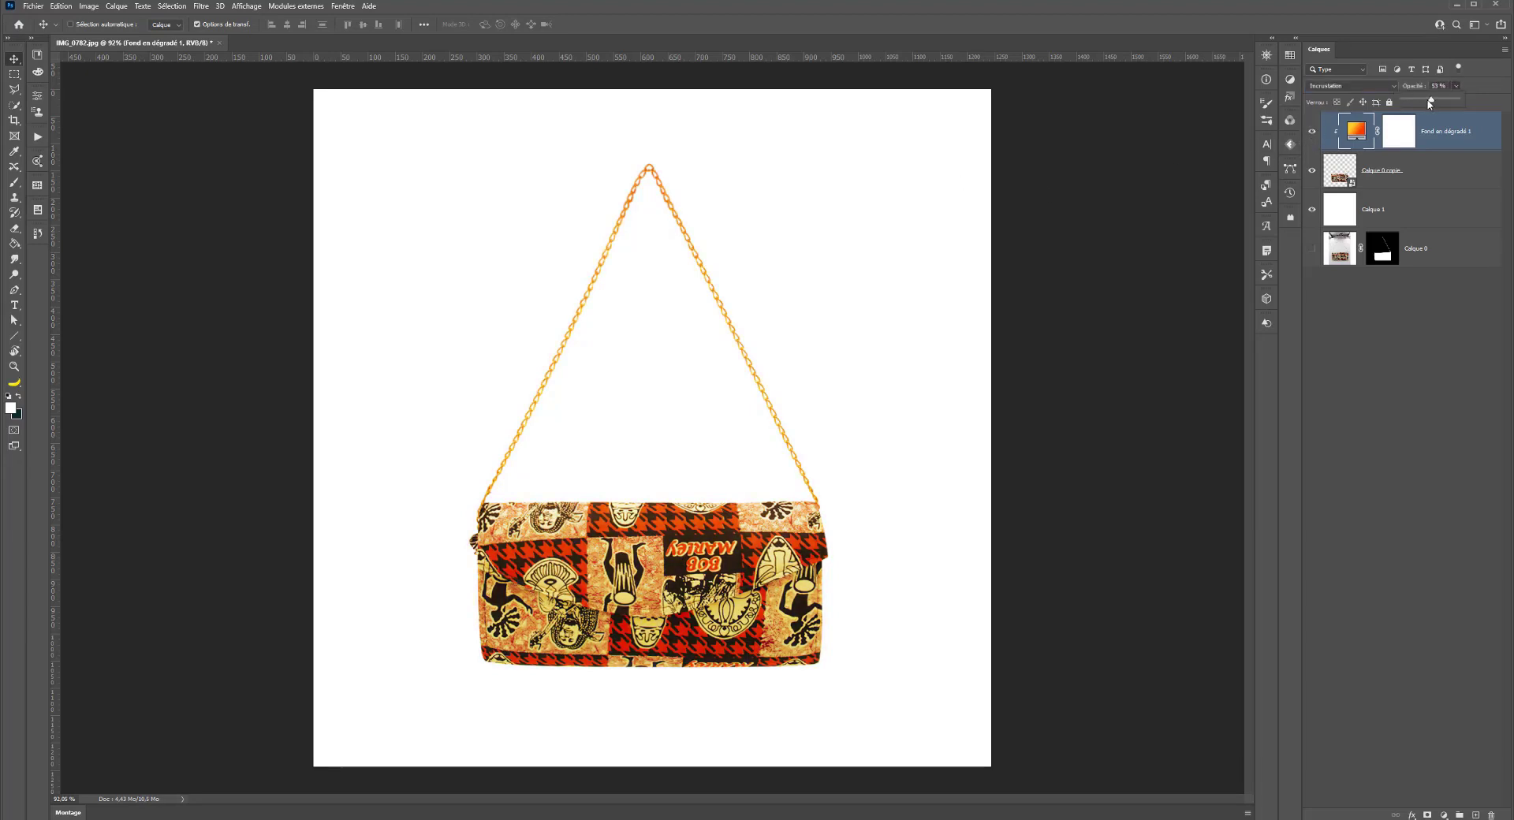
# Step: Target the gradient fill layer's mask and paint black with the Brush over the middle of the bag
pyautogui.click(14, 182)
pyautogui.click(17, 397)
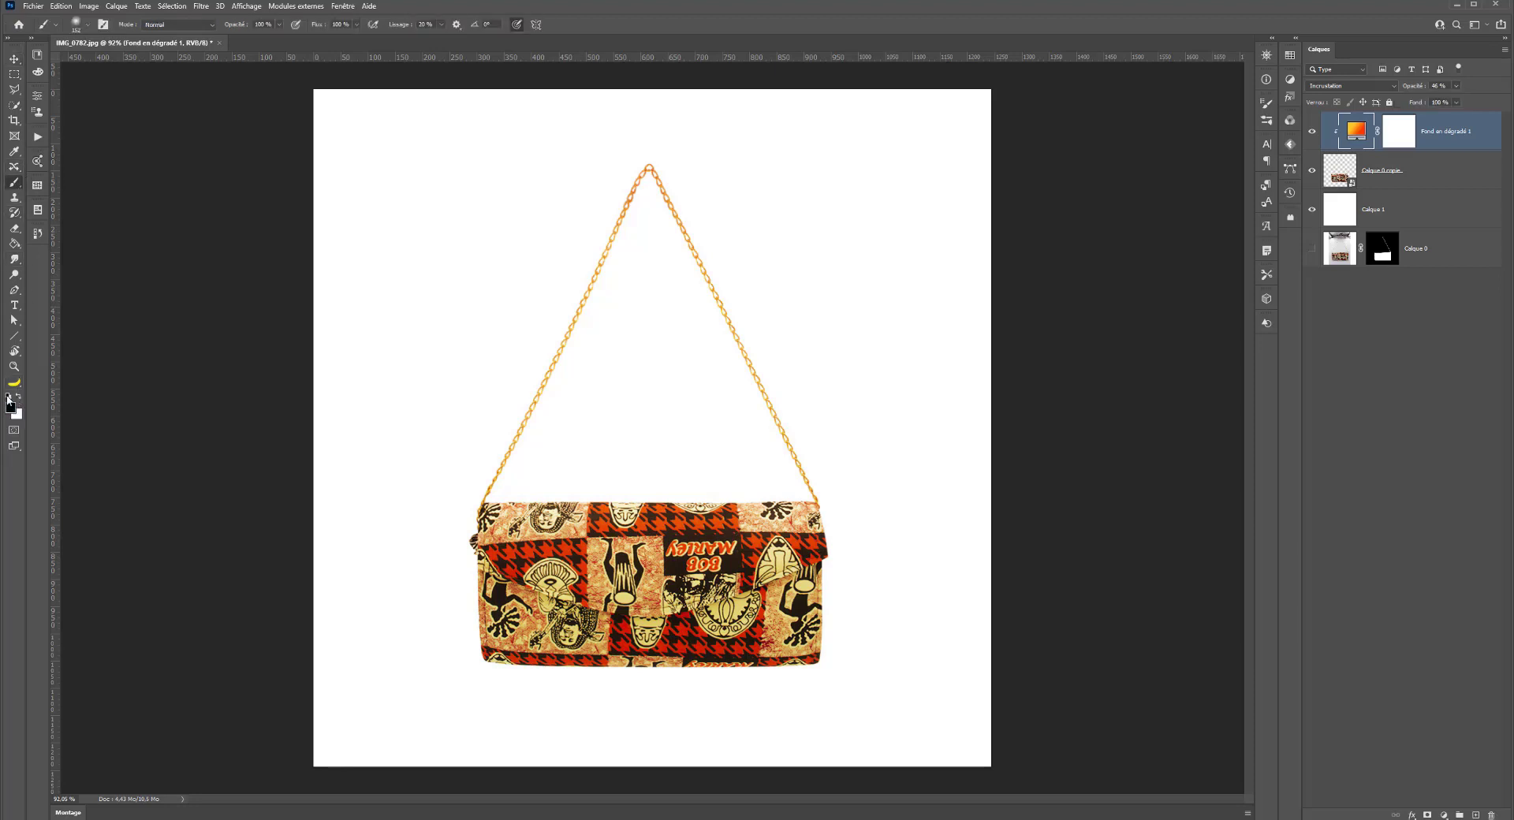
pyautogui.moveTo(457, 482); pyautogui.dragTo(516, 501)
pyautogui.click(532, 527)
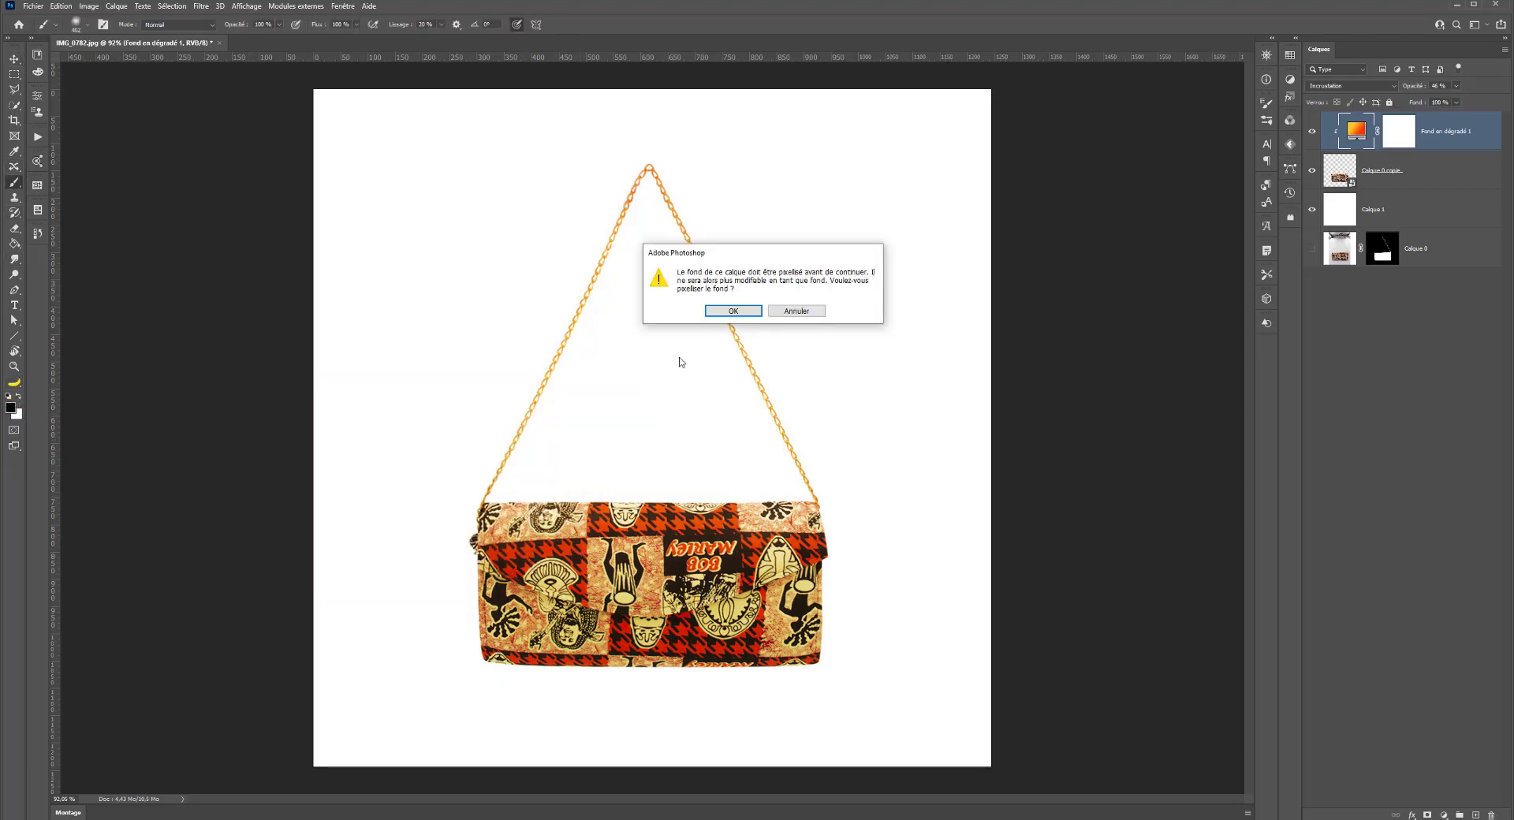
pyautogui.click(813, 312)
pyautogui.click(1400, 131)
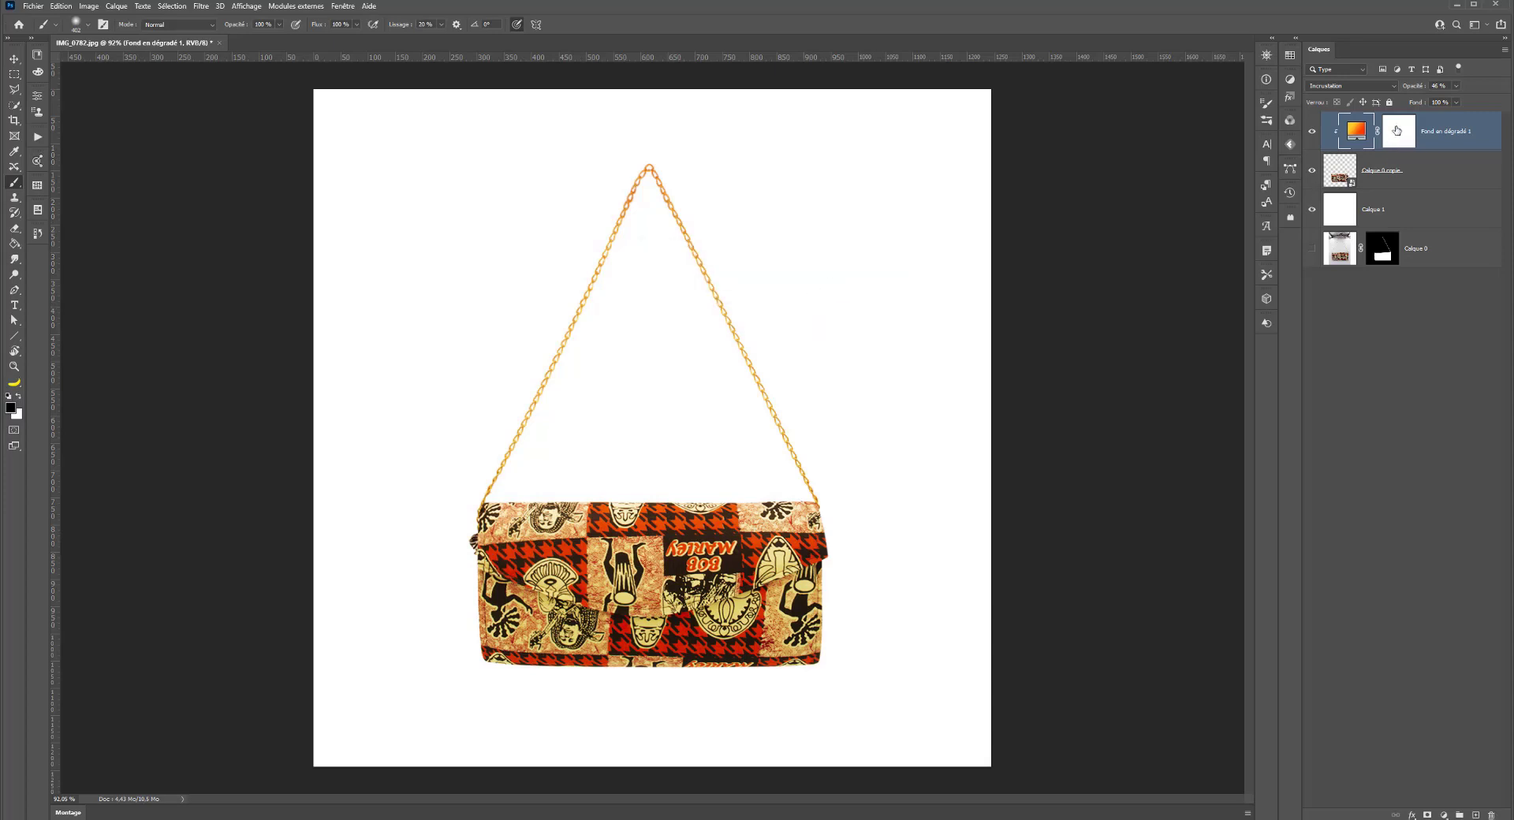
pyautogui.press('x')
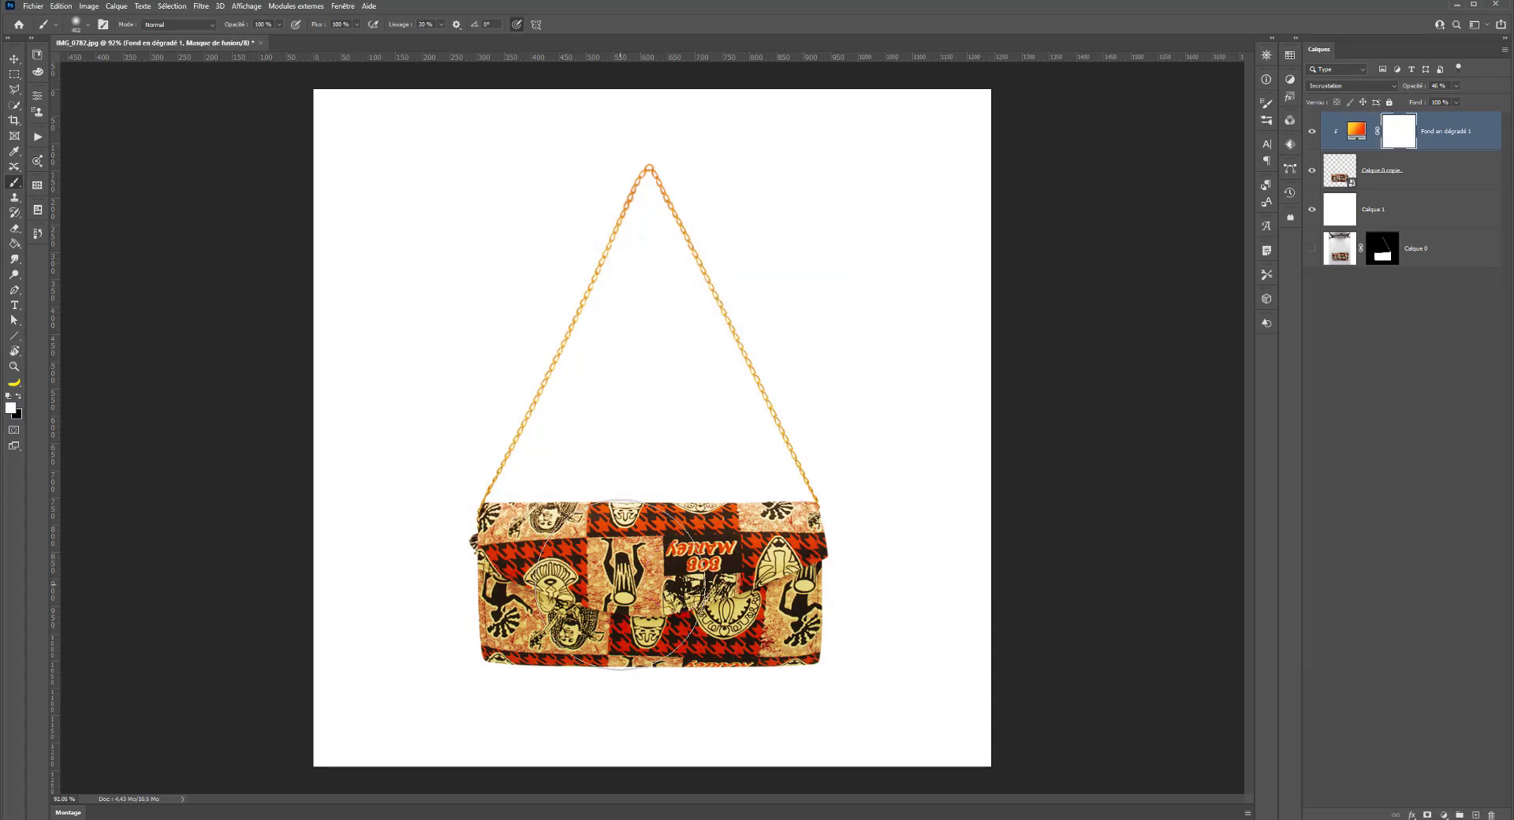
pyautogui.press('x')
pyautogui.moveTo(663, 683)
pyautogui.mouseDown()
pyautogui.moveTo(689, 609)
pyautogui.moveTo(644, 538)
pyautogui.moveTo(665, 601)
pyautogui.moveTo(660, 516)
pyautogui.moveTo(680, 568)
pyautogui.mouseUp()
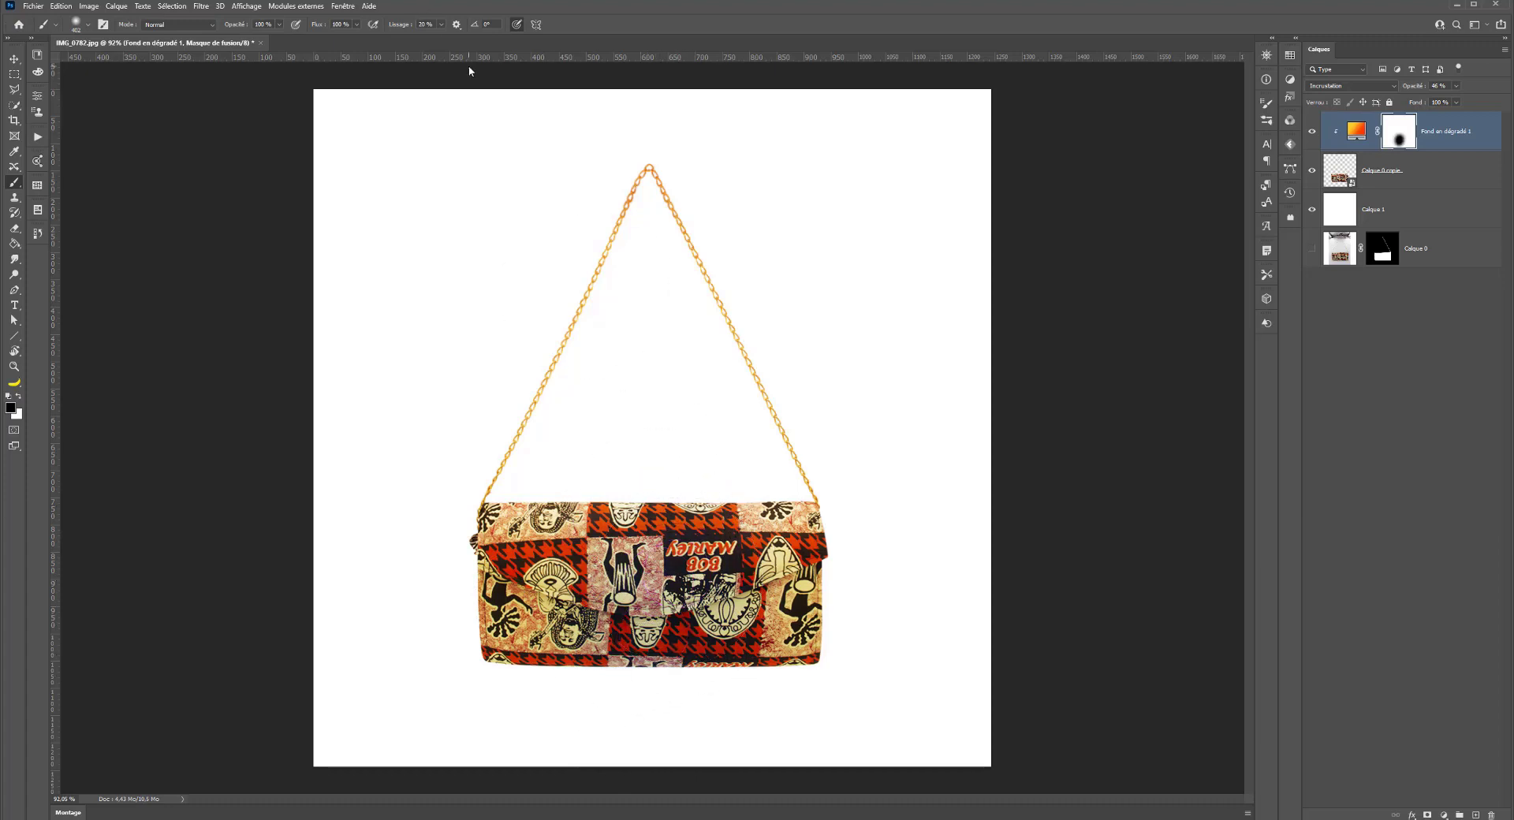
# Step: Lower the brush smoothing to below 10% and mask the gradient off the rest of the bag's body, leaving the chain coloured
pyautogui.click(440, 26)
pyautogui.moveTo(438, 41); pyautogui.dragTo(426, 41)
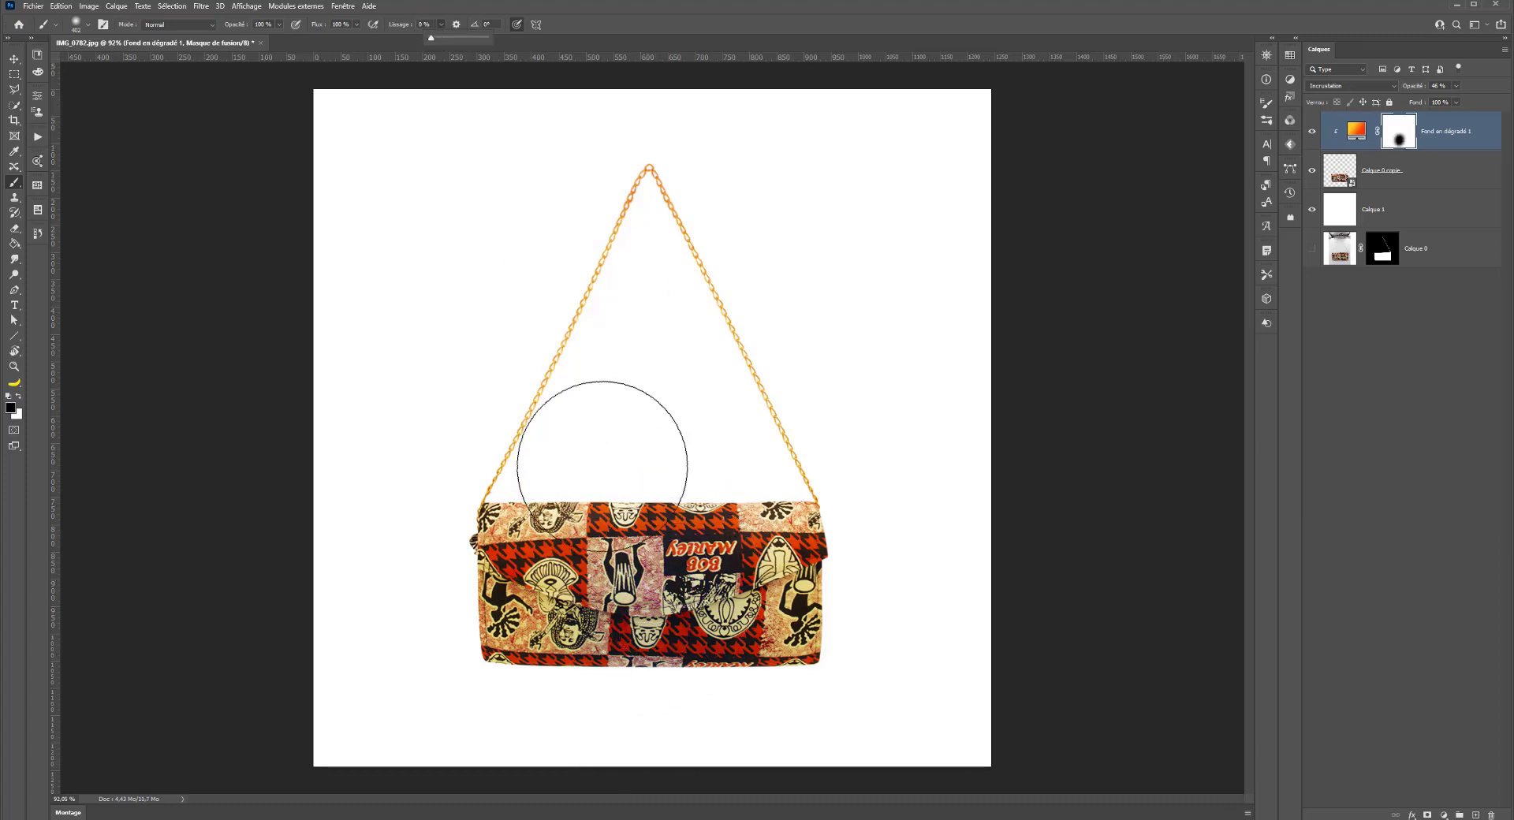
pyautogui.moveTo(601, 466)
pyautogui.mouseDown()
pyautogui.moveTo(758, 611)
pyautogui.moveTo(707, 515)
pyautogui.moveTo(726, 592)
pyautogui.moveTo(695, 535)
pyautogui.moveTo(599, 533)
pyautogui.mouseUp()
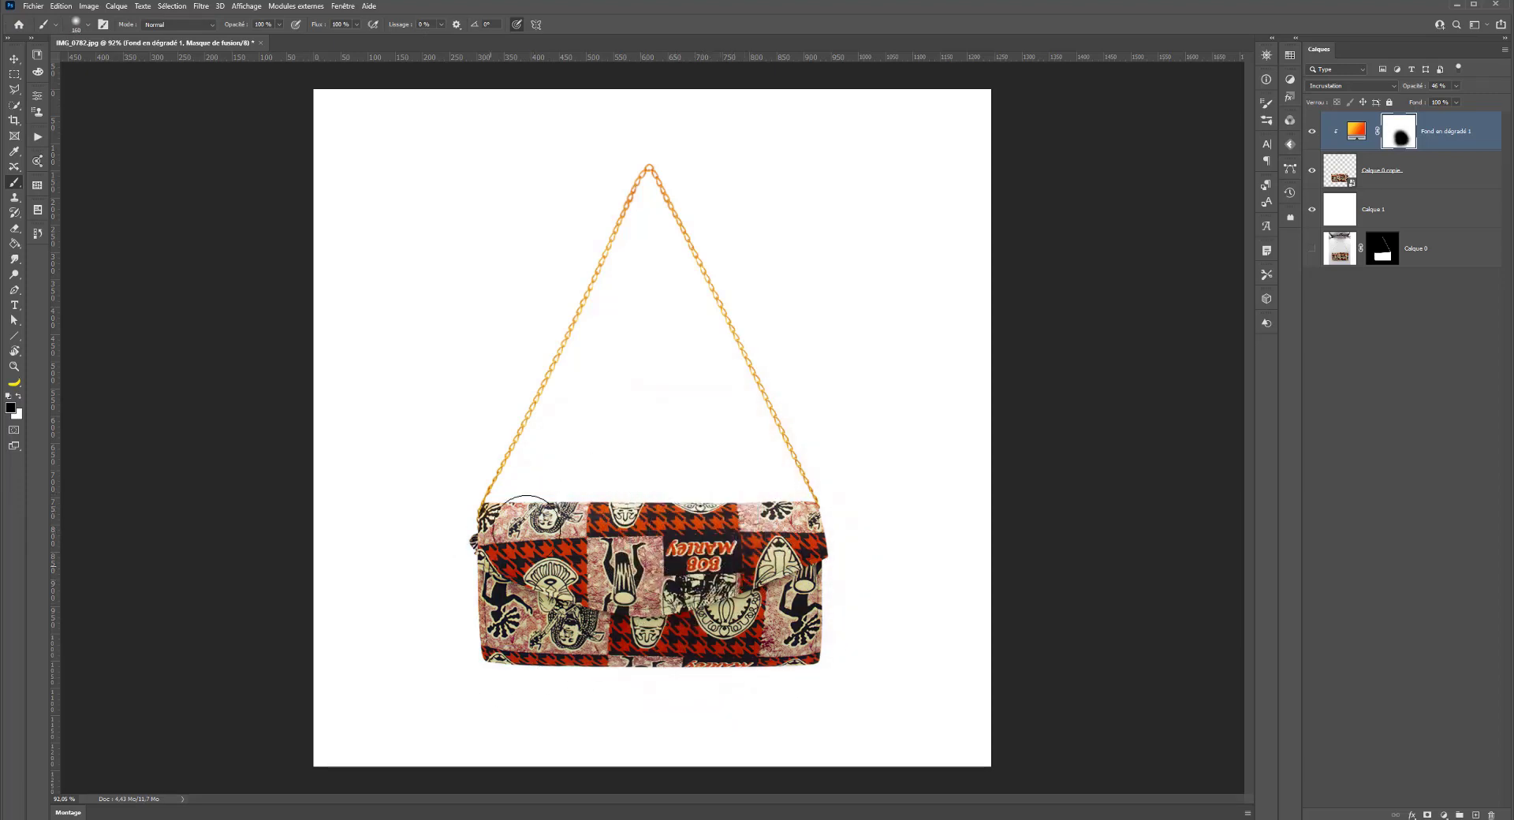
pyautogui.moveTo(1004, 569); pyautogui.dragTo(928, 588)
# Step: Compare the image with and without the gradient fill and raise that layer's opacity to about 70%
pyautogui.click(1314, 131)
pyautogui.click(1313, 132)
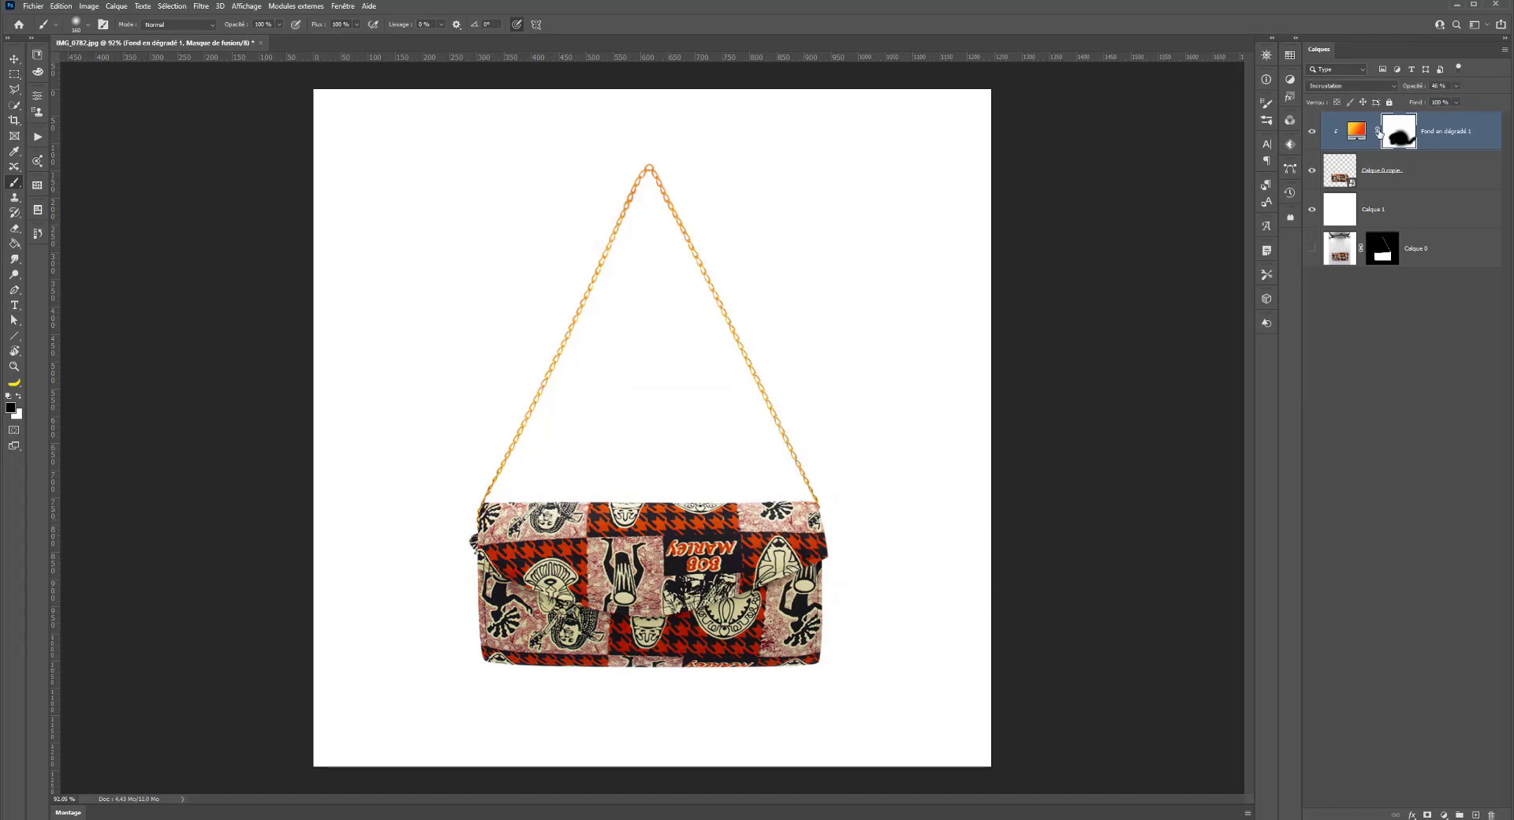
pyautogui.click(1456, 87)
pyautogui.moveTo(1457, 101); pyautogui.dragTo(1474, 101)
# Step: Edit the fill layer's gradient and change its orange-red end stop to dark gold #a39114
pyautogui.doubleClick(1357, 131)
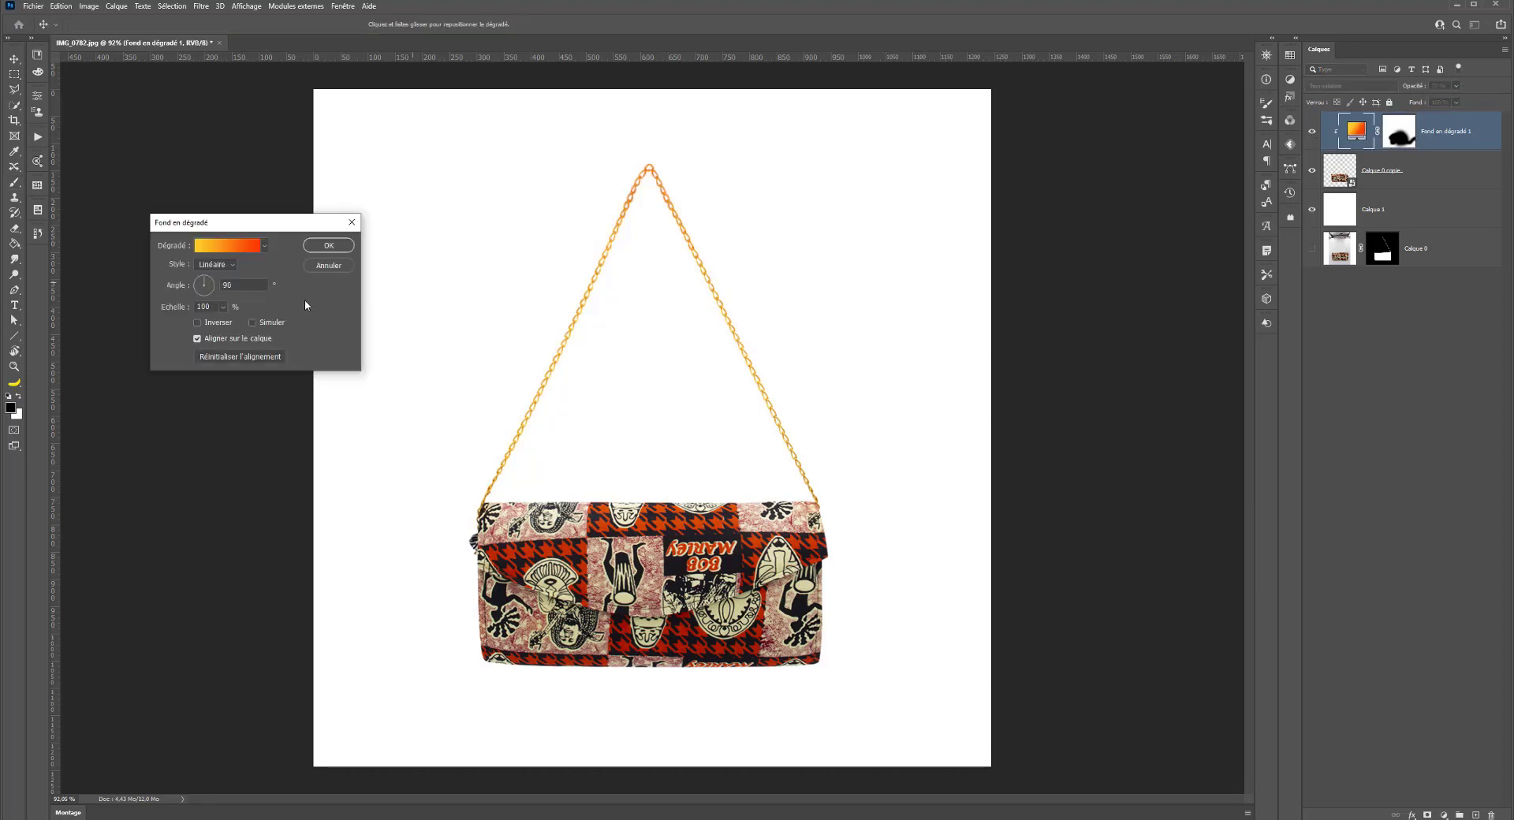
pyautogui.click(239, 246)
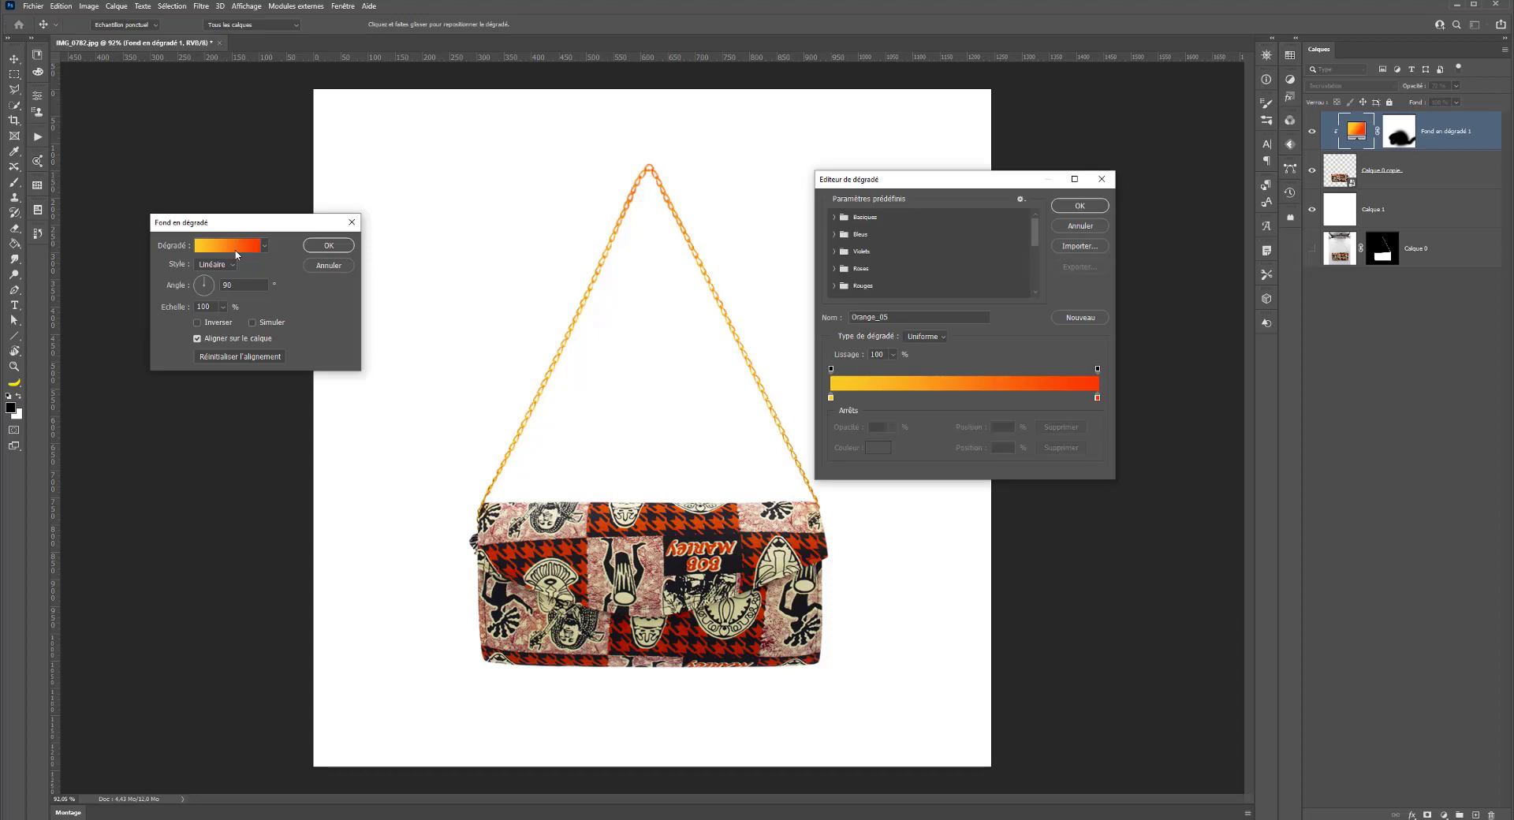
pyautogui.doubleClick(1096, 399)
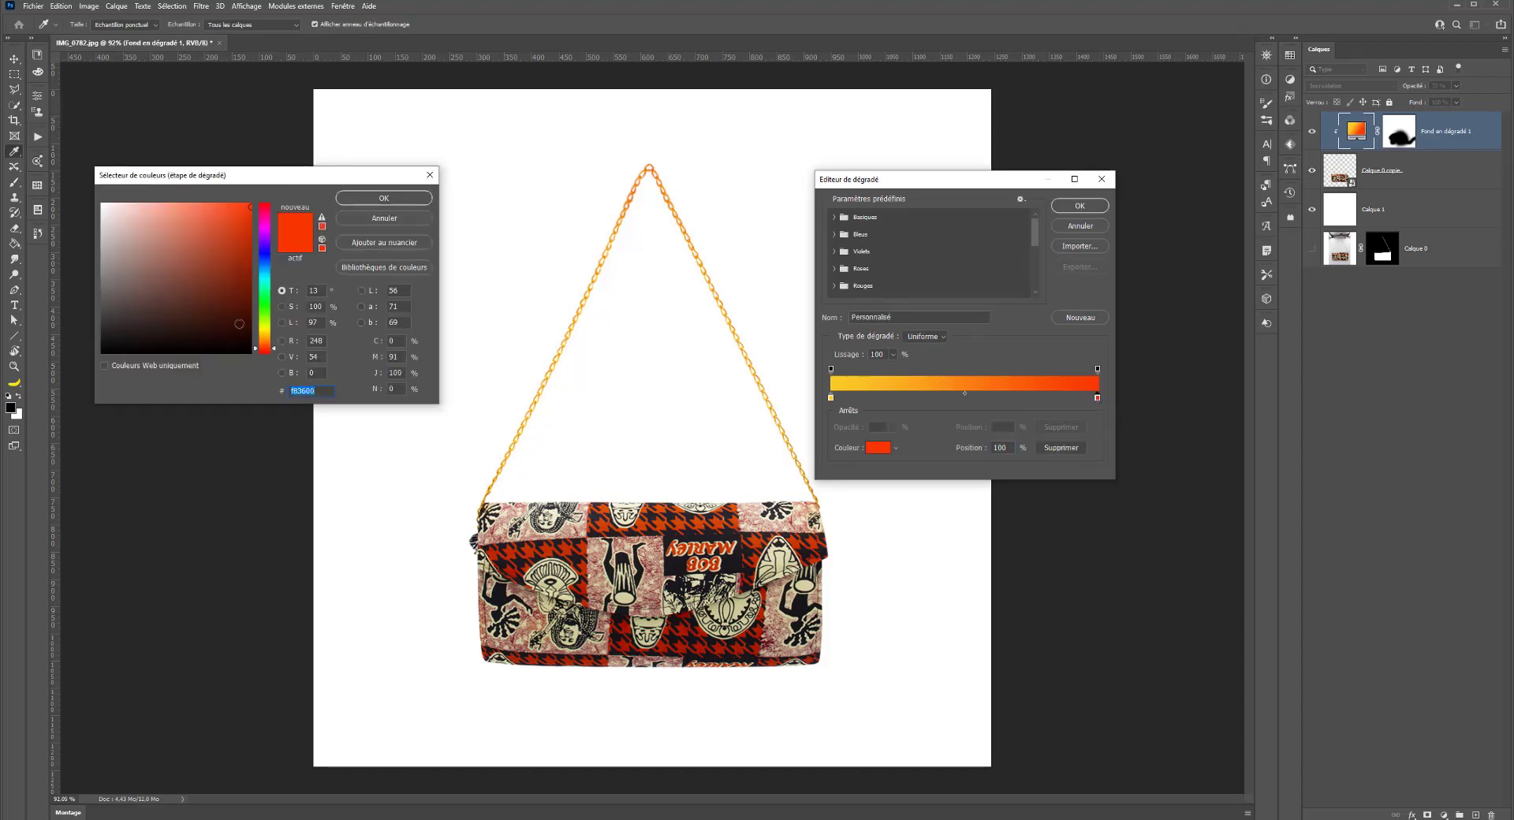
pyautogui.click(260, 332)
pyautogui.moveTo(240, 256)
pyautogui.mouseDown()
pyautogui.moveTo(176, 207)
pyautogui.moveTo(163, 213)
pyautogui.moveTo(208, 255)
pyautogui.mouseUp()
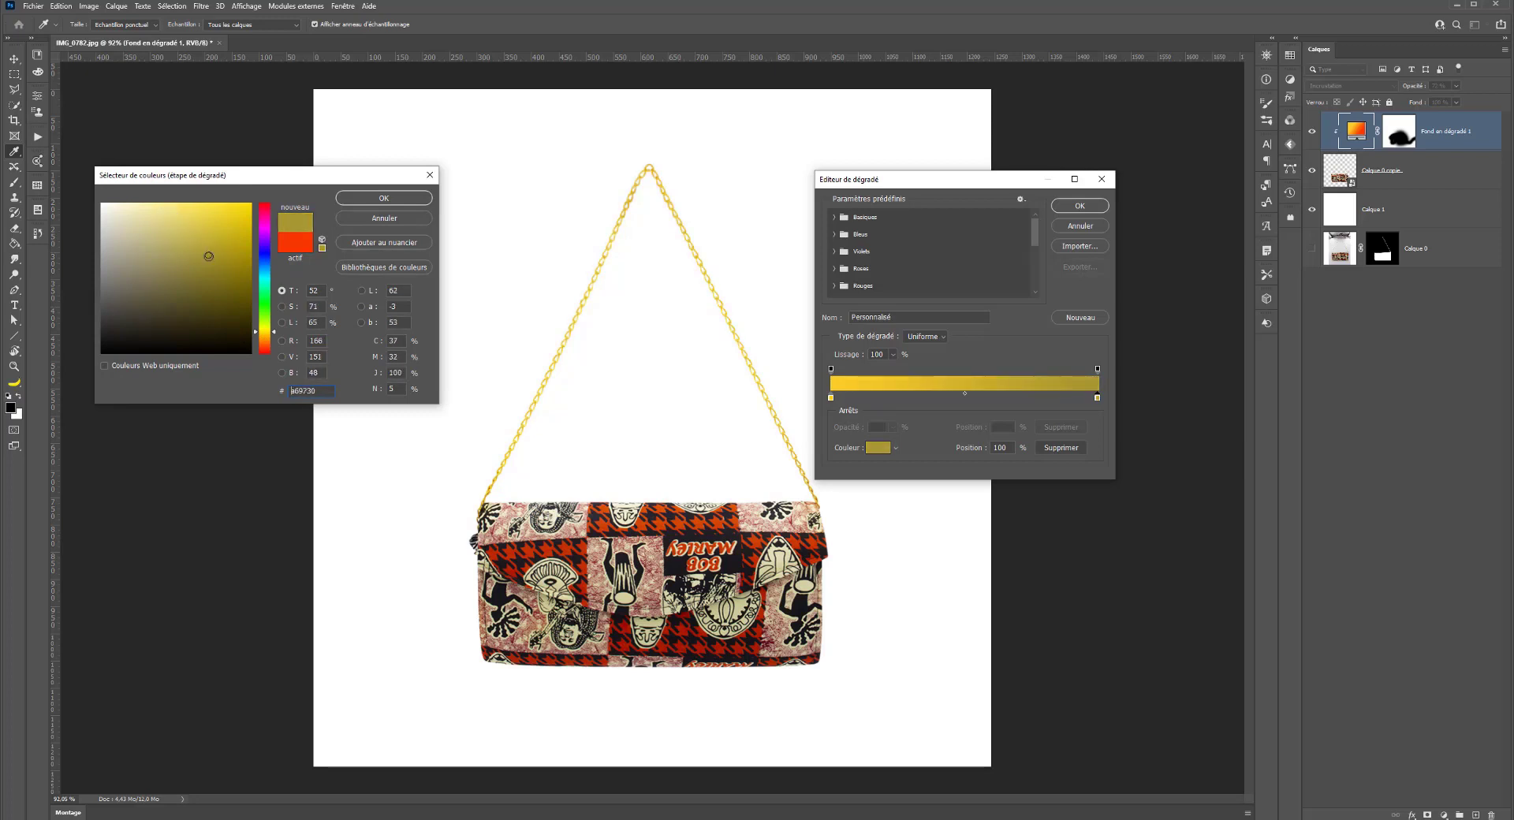
pyautogui.click(231, 257)
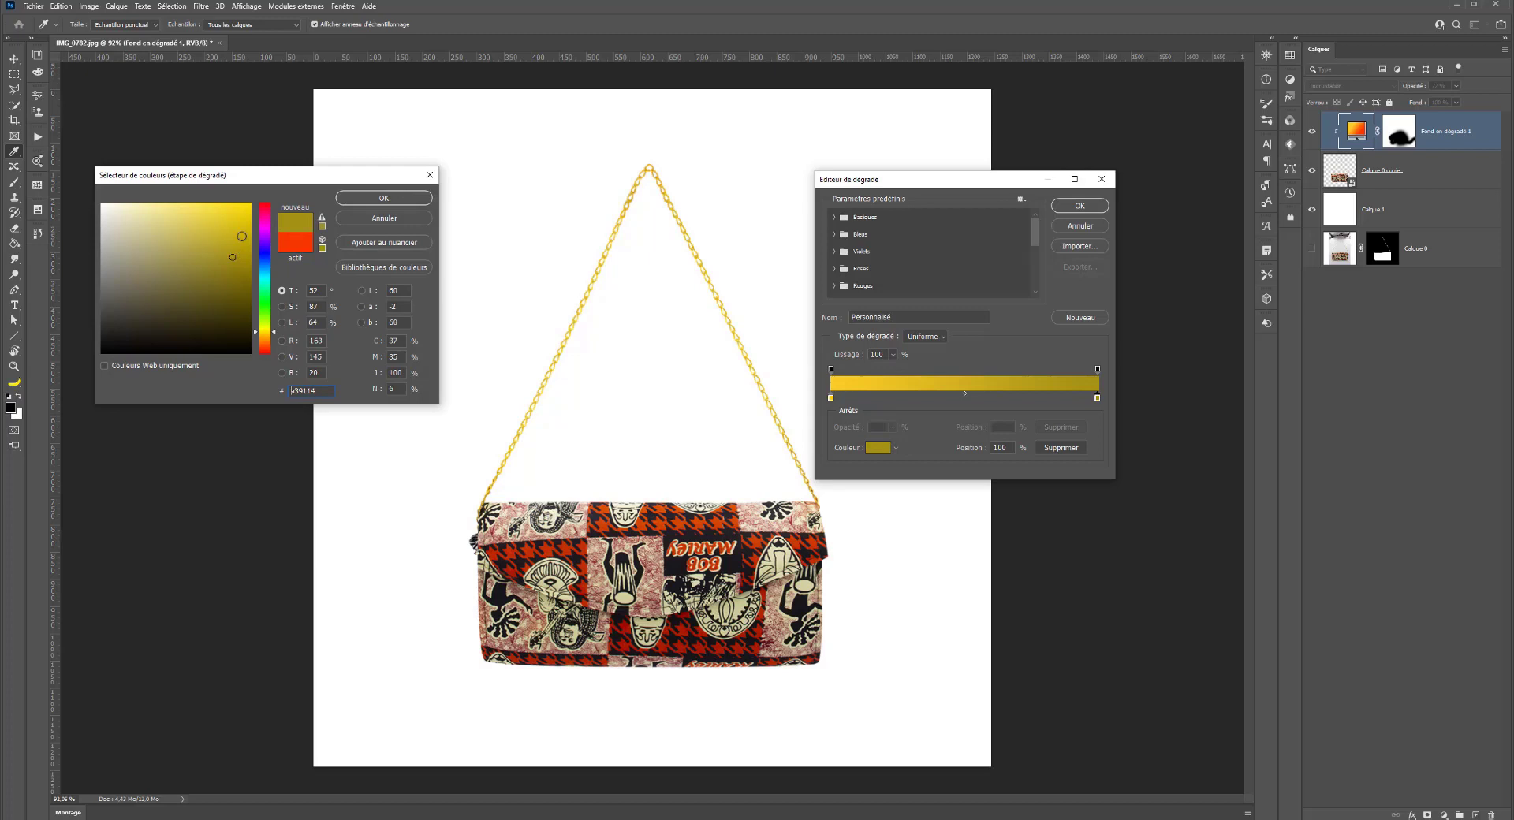
pyautogui.click(360, 198)
# Step: Change the gradient's start stop to a slightly less saturated yellow and confirm the gradient fill
pyautogui.doubleClick(831, 397)
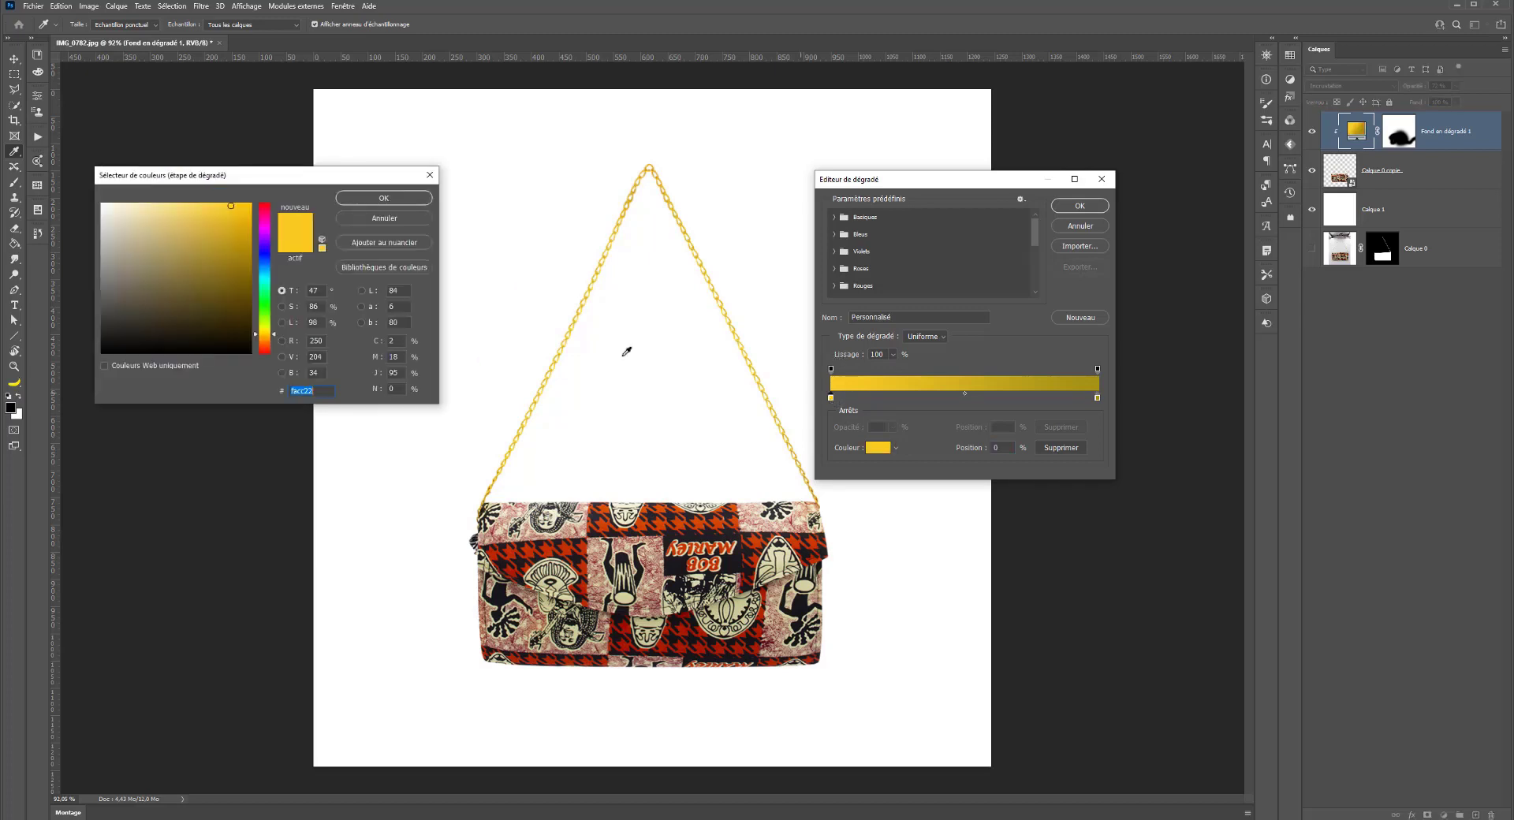
pyautogui.moveTo(216, 216)
pyautogui.mouseDown()
pyautogui.moveTo(183, 207)
pyautogui.moveTo(199, 212)
pyautogui.moveTo(188, 231)
pyautogui.moveTo(164, 211)
pyautogui.moveTo(213, 207)
pyautogui.mouseUp()
pyautogui.click(385, 198)
pyautogui.click(1080, 205)
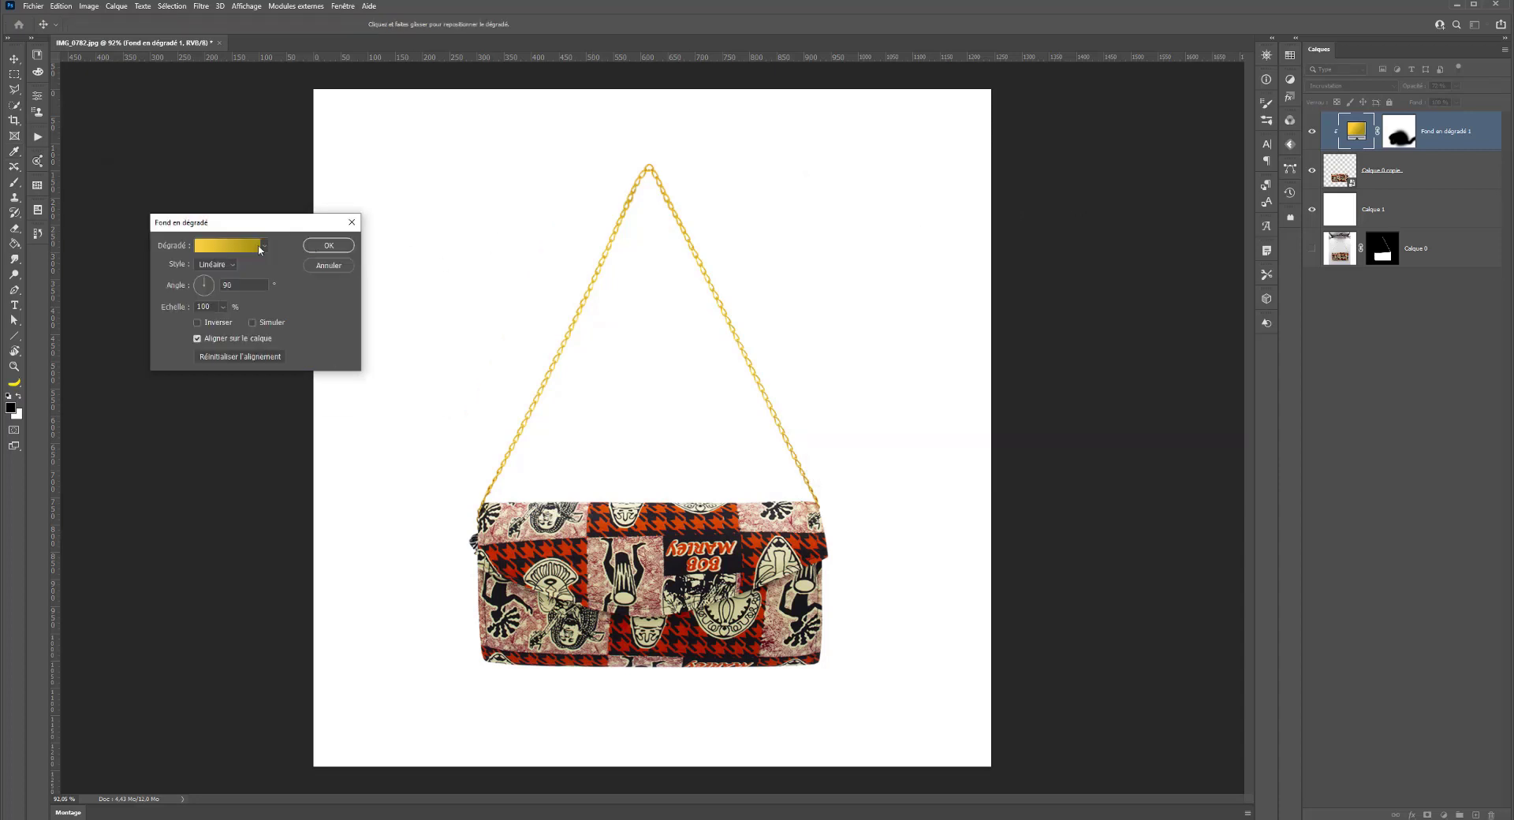
pyautogui.click(333, 245)
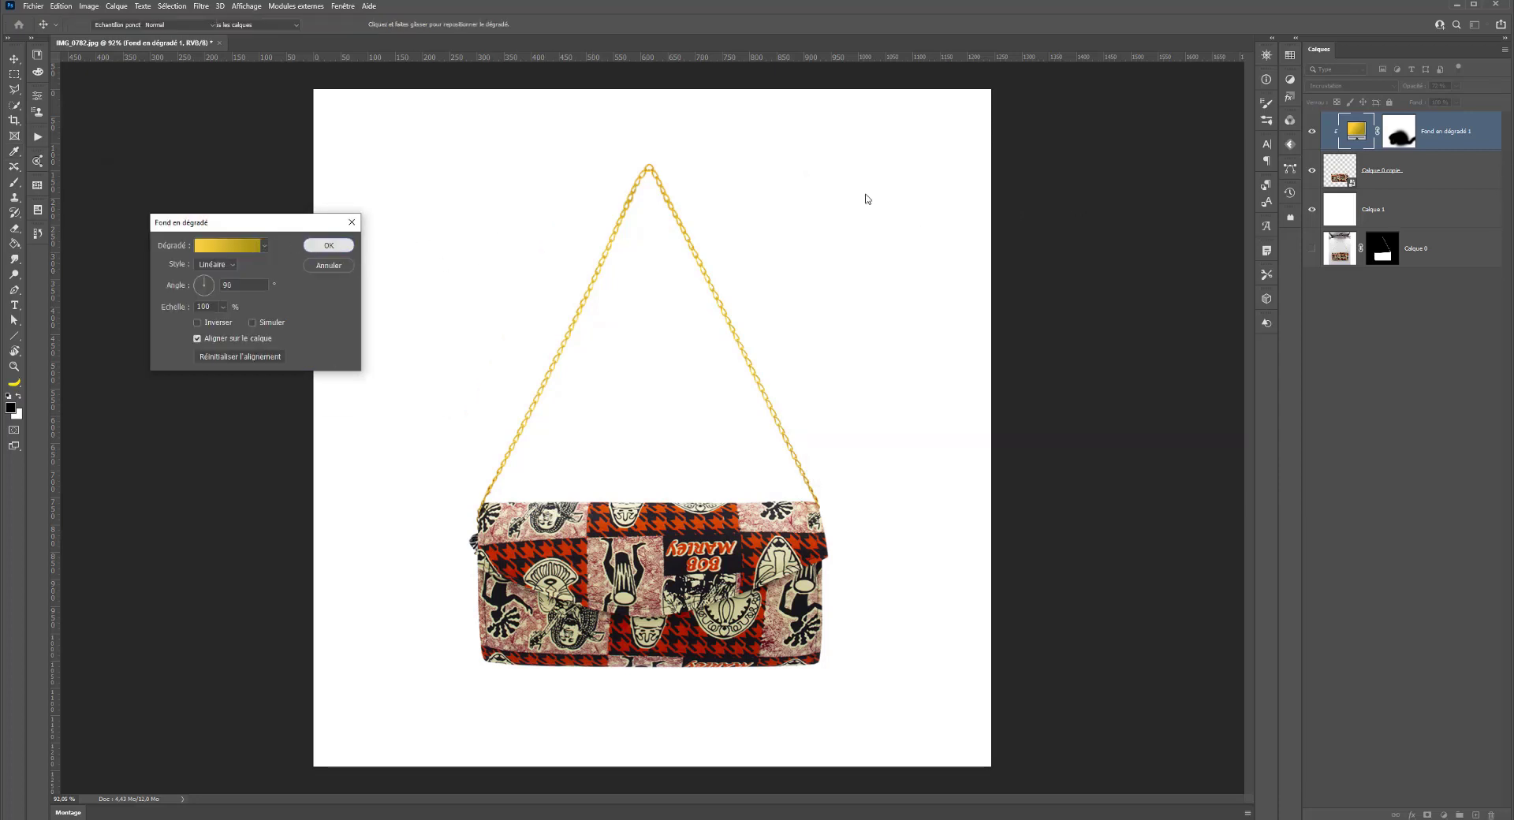
# Step: Compare the chain with and without the gold gradient and lower the fill layer's opacity to about 40%
pyautogui.click(1312, 133)
pyautogui.click(1311, 132)
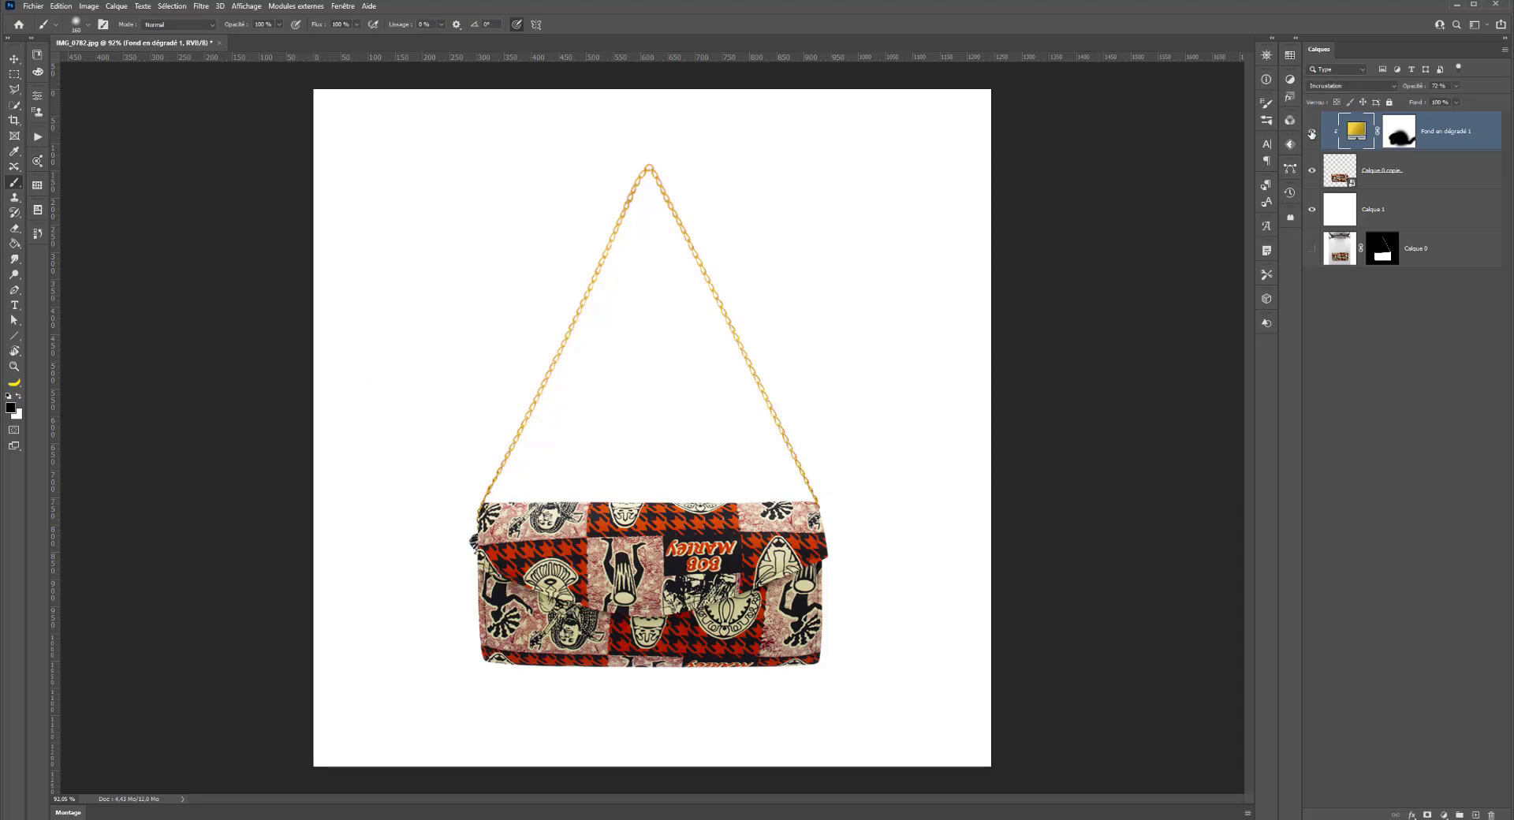
pyautogui.click(1312, 134)
pyautogui.click(1312, 134)
pyautogui.click(1312, 134)
pyautogui.click(1455, 87)
pyautogui.moveTo(1455, 101)
pyautogui.mouseDown()
pyautogui.moveTo(1493, 97)
pyautogui.moveTo(1446, 102)
pyautogui.mouseUp()
pyautogui.click(1310, 138)
pyautogui.click(1310, 137)
pyautogui.click(1310, 137)
# Step: Add a Levels adjustment layer above the gradient fill with midtones at 1.24 and the black input level at 16
pyautogui.click(1445, 815)
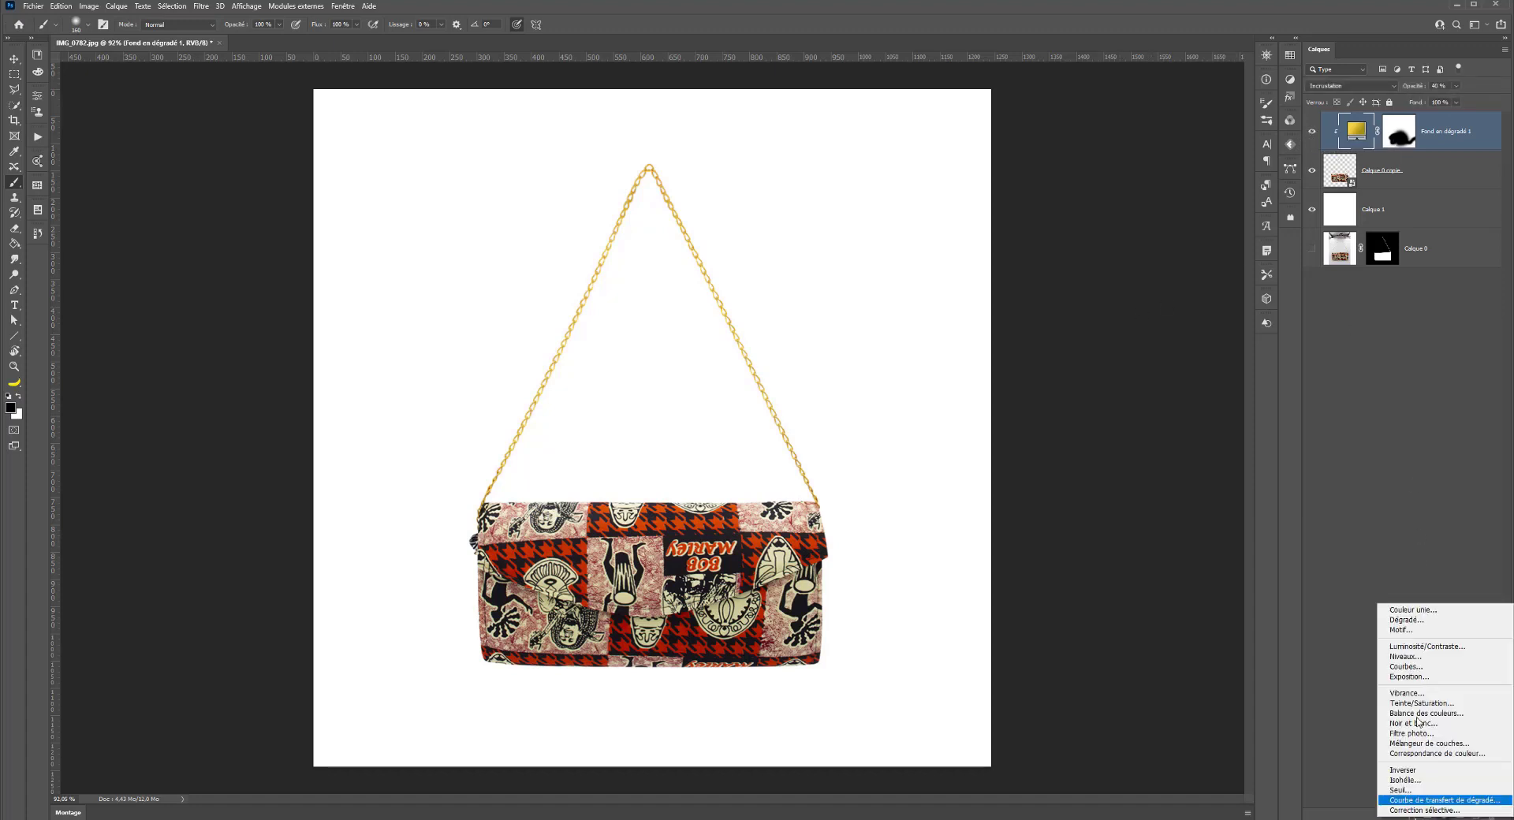
pyautogui.click(1404, 656)
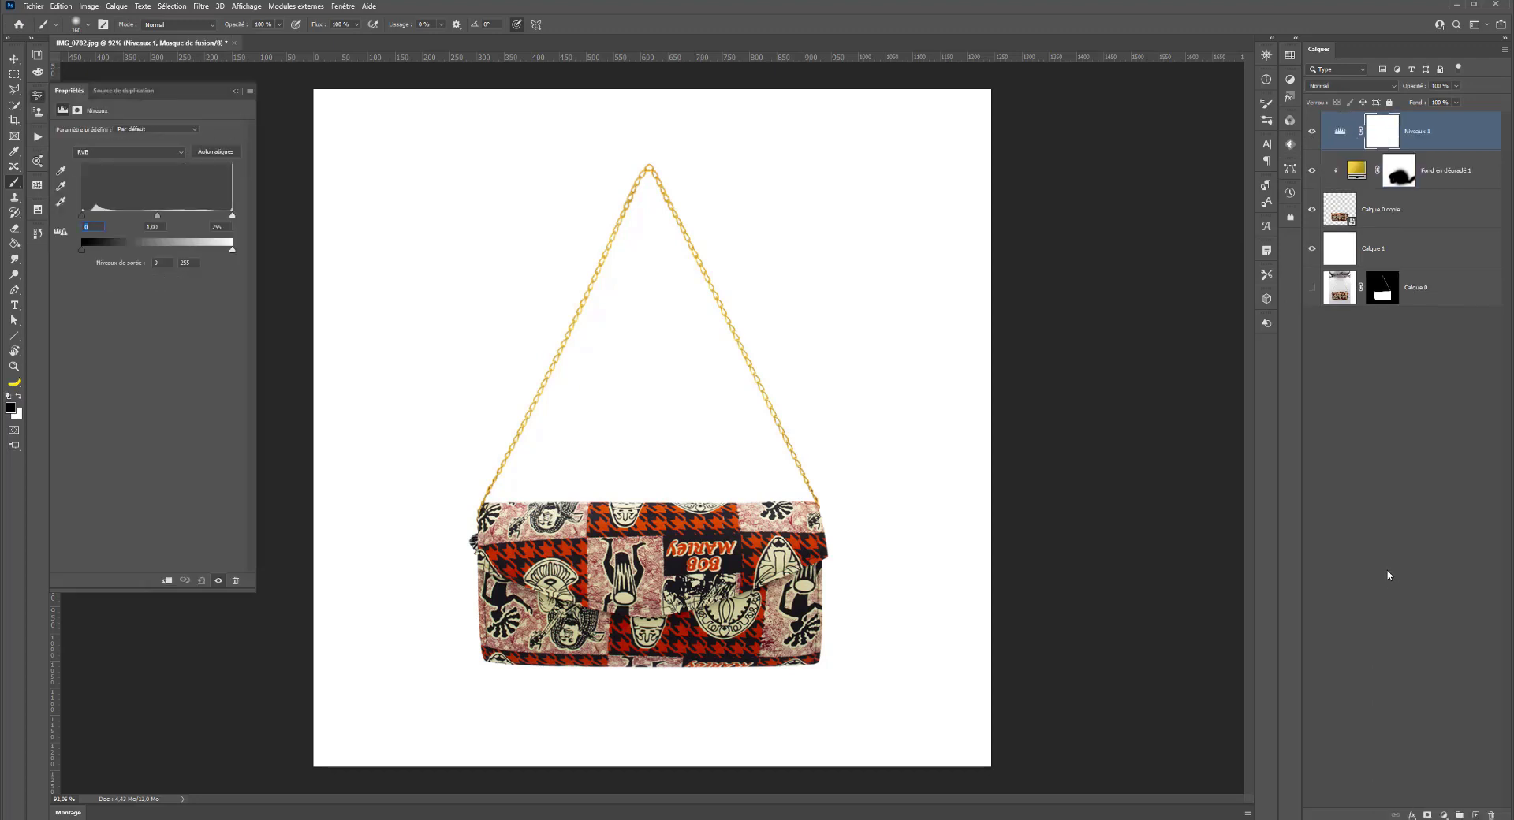
pyautogui.click(1444, 815)
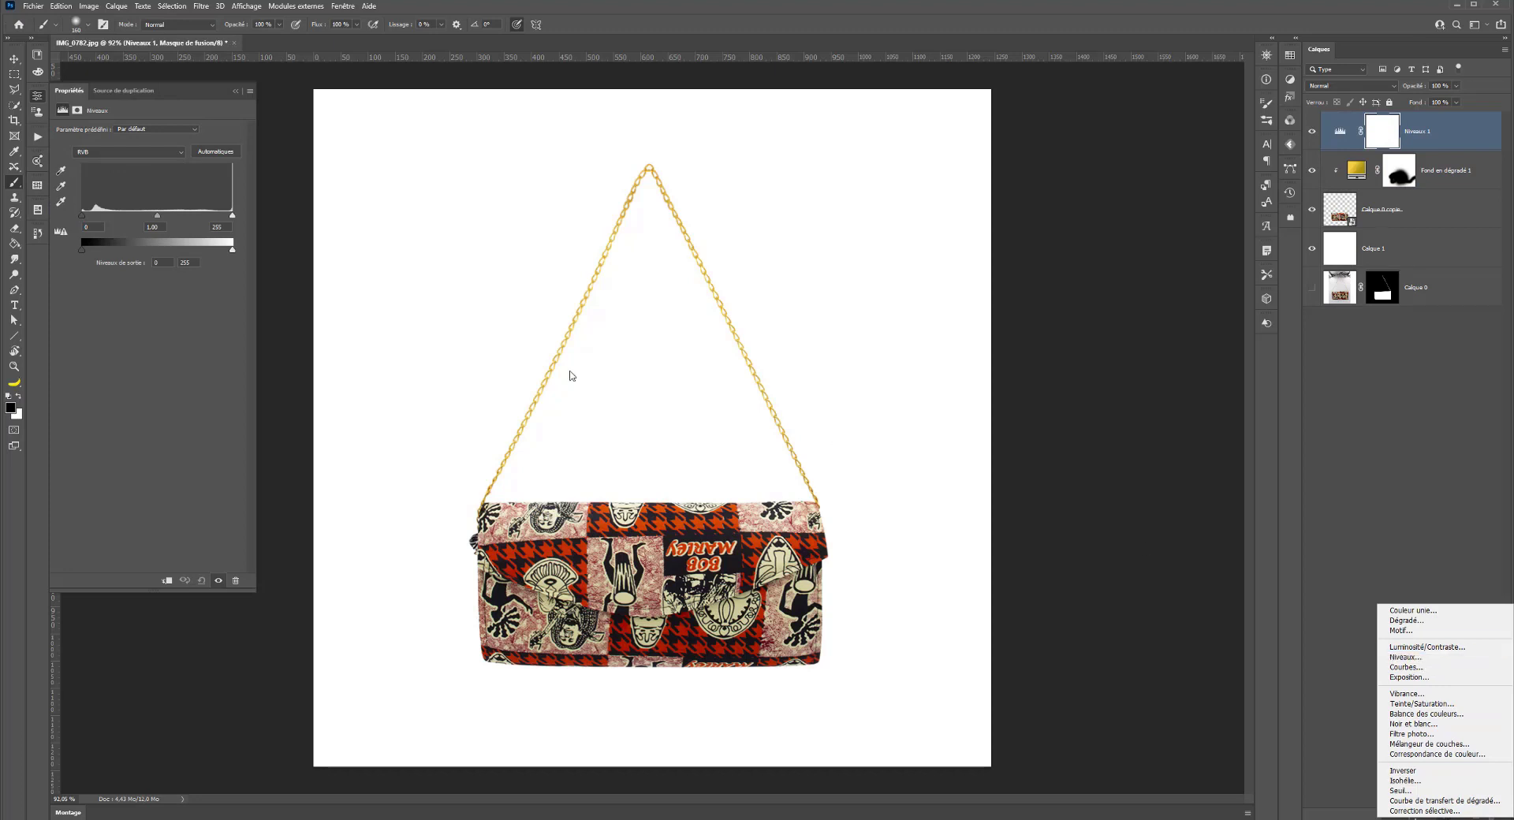
pyautogui.click(159, 217)
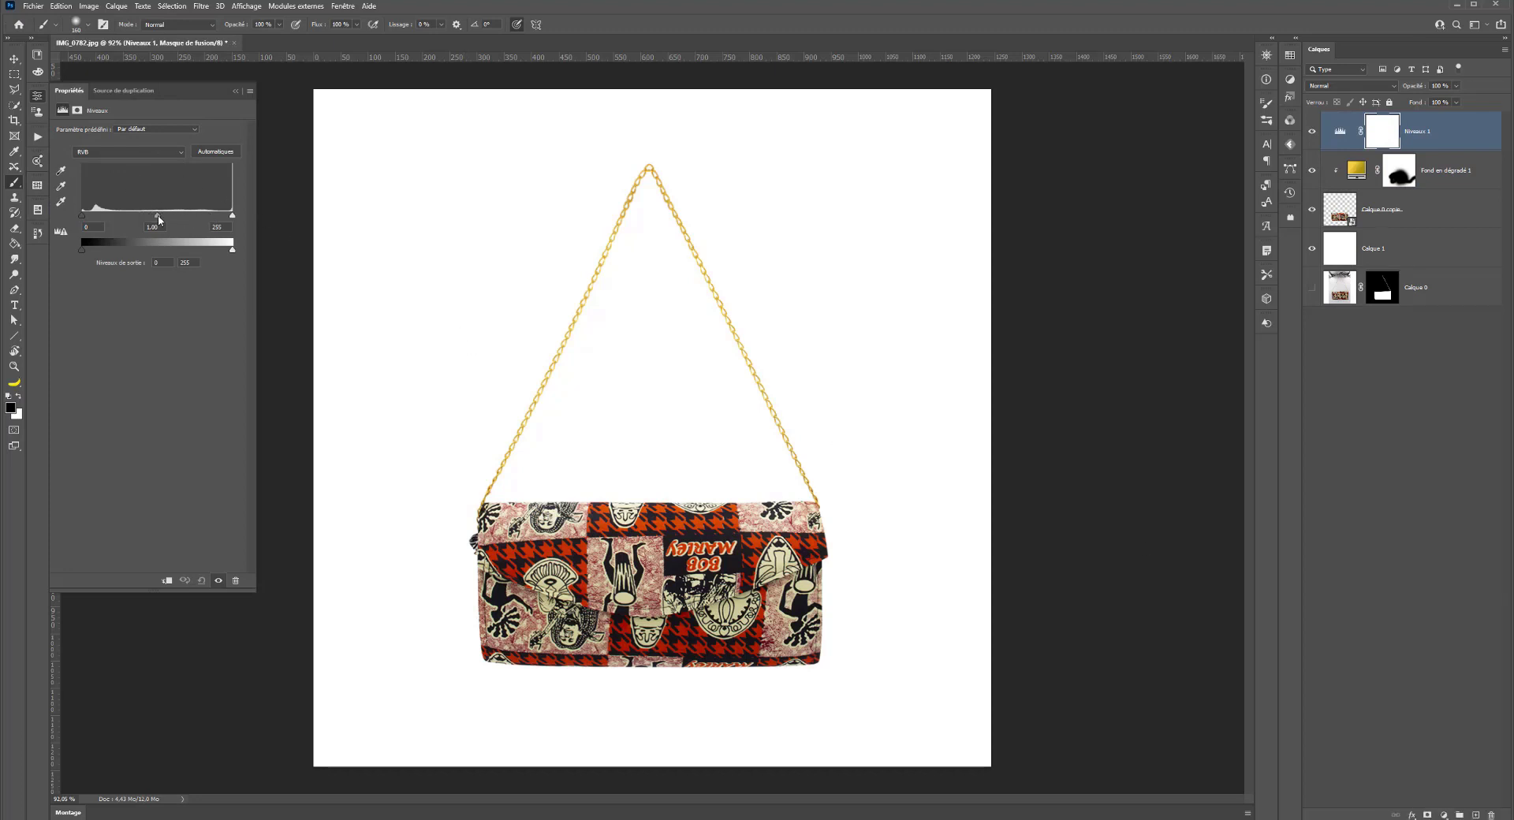
pyautogui.moveTo(157, 215); pyautogui.dragTo(232, 217)
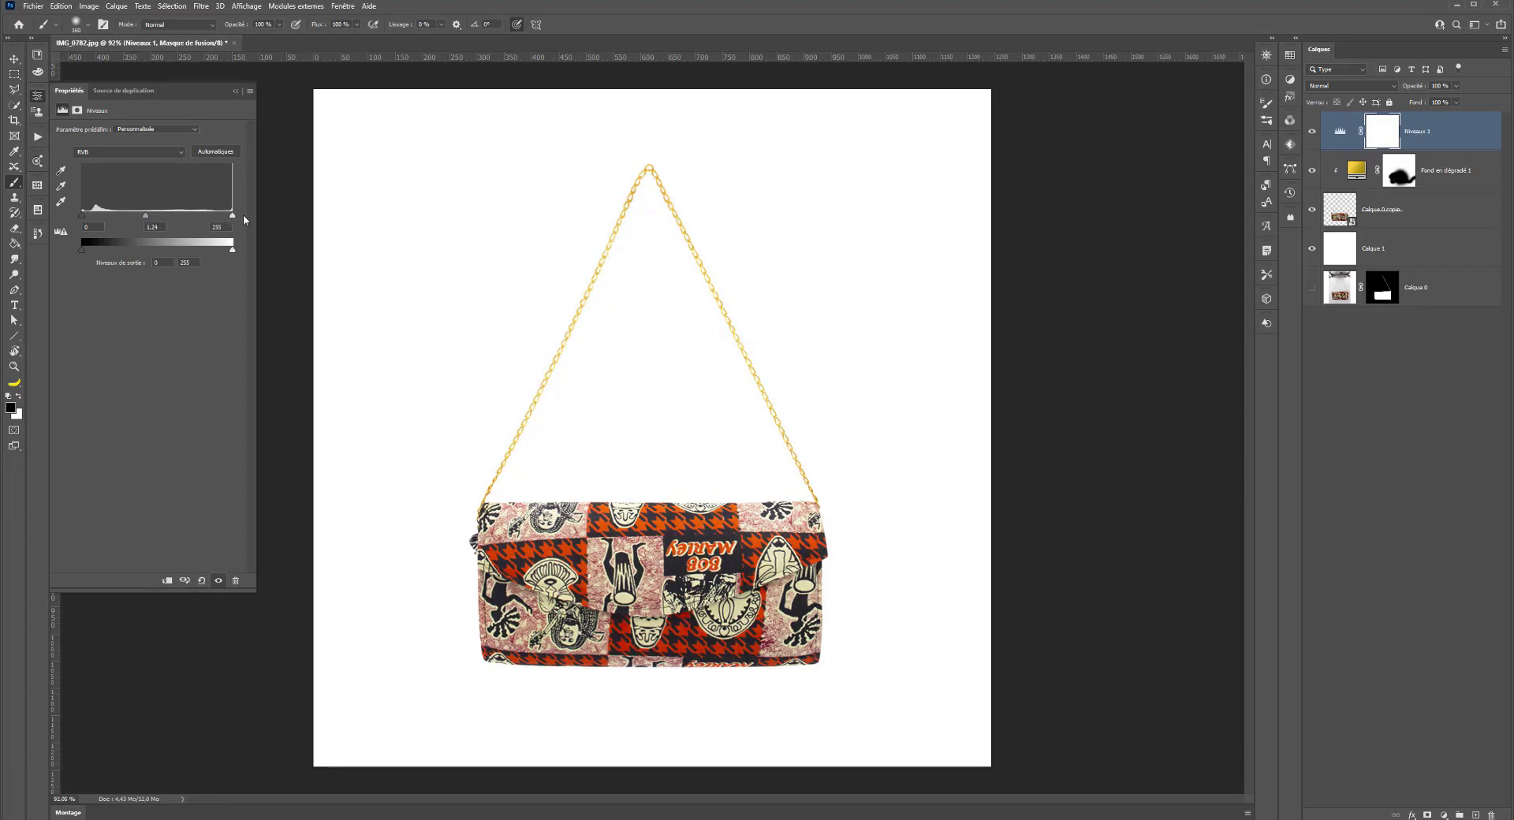
pyautogui.moveTo(82, 216); pyautogui.dragTo(89, 222)
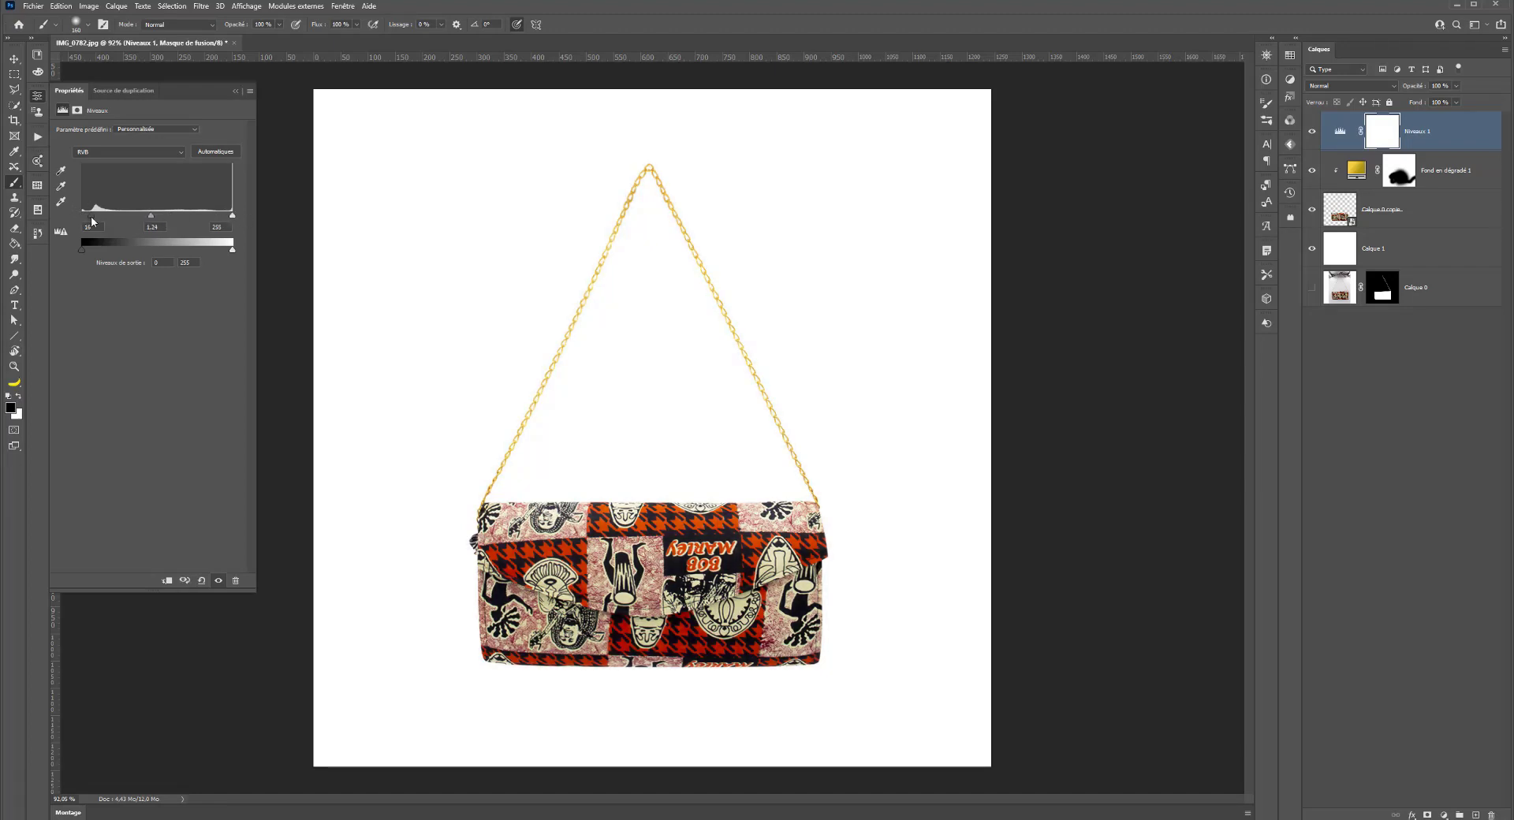
# Step: Compare the bag with and without the Levels adjustment and raise its midtones to about 1.37
pyautogui.click(1314, 135)
pyautogui.click(1314, 134)
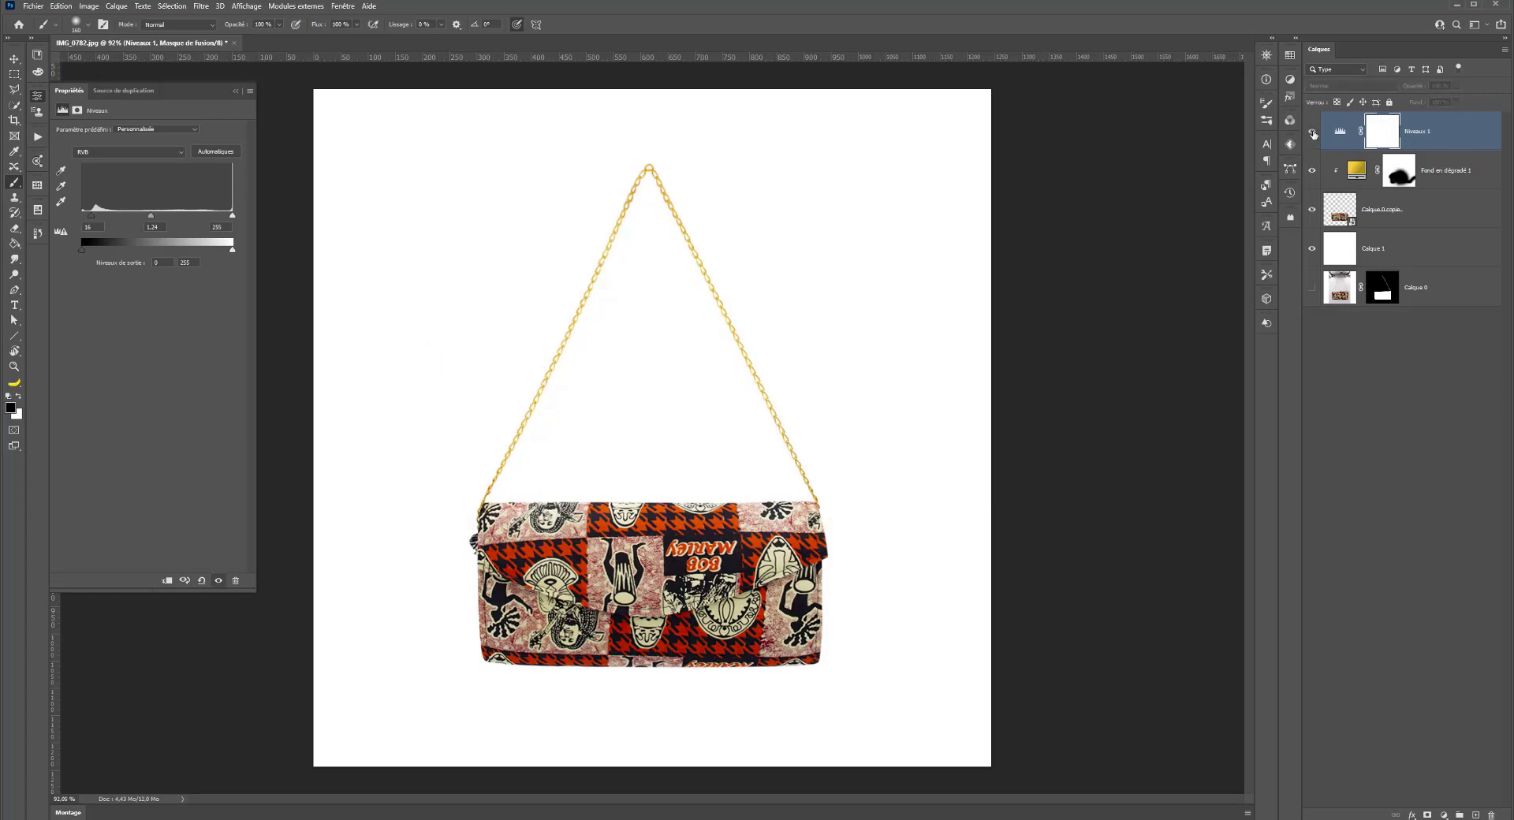
pyautogui.click(1314, 134)
pyautogui.click(1314, 134)
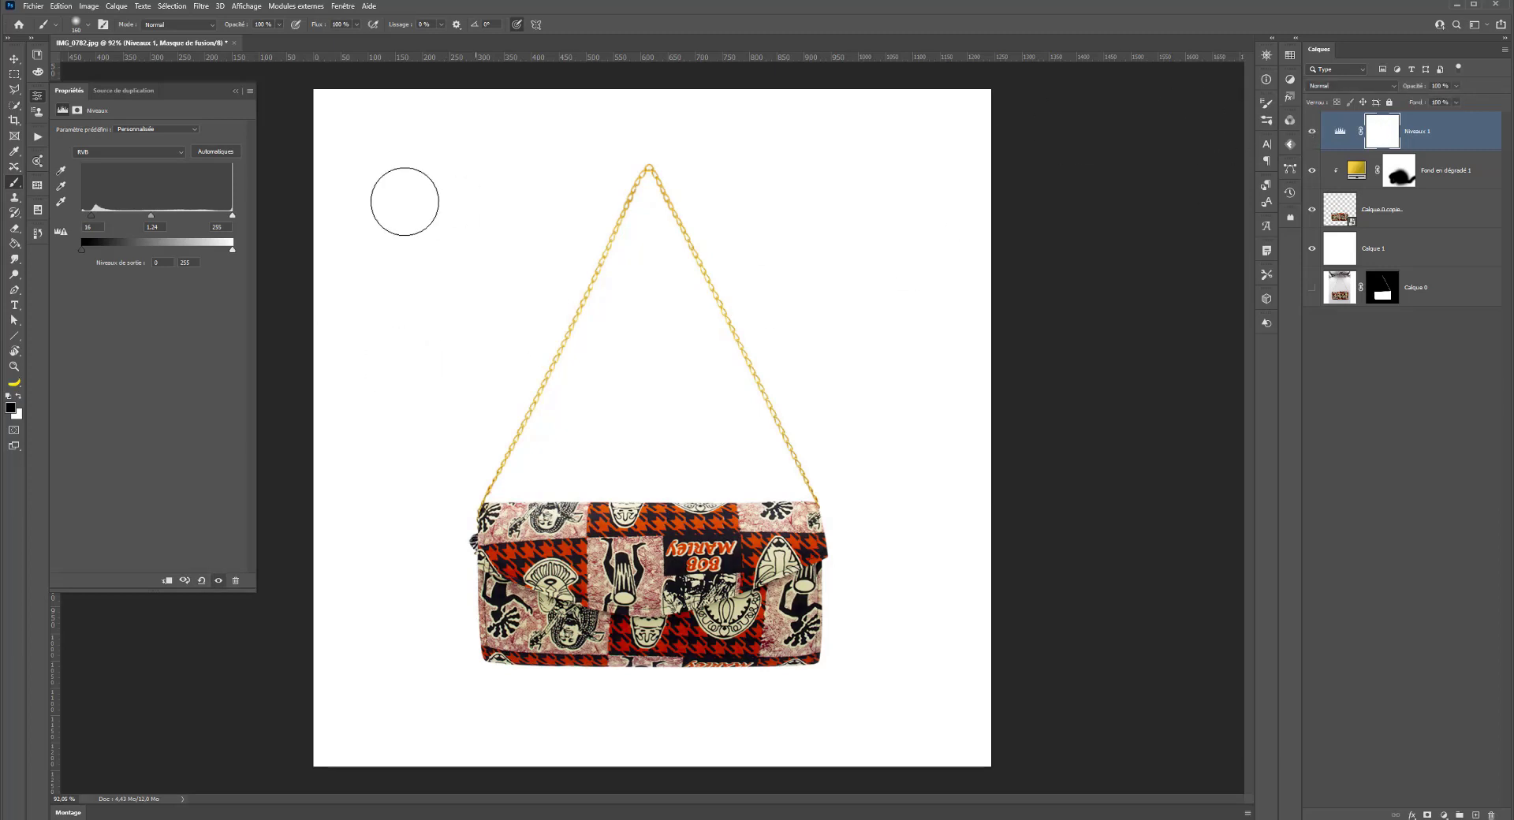
pyautogui.moveTo(151, 216); pyautogui.dragTo(146, 218)
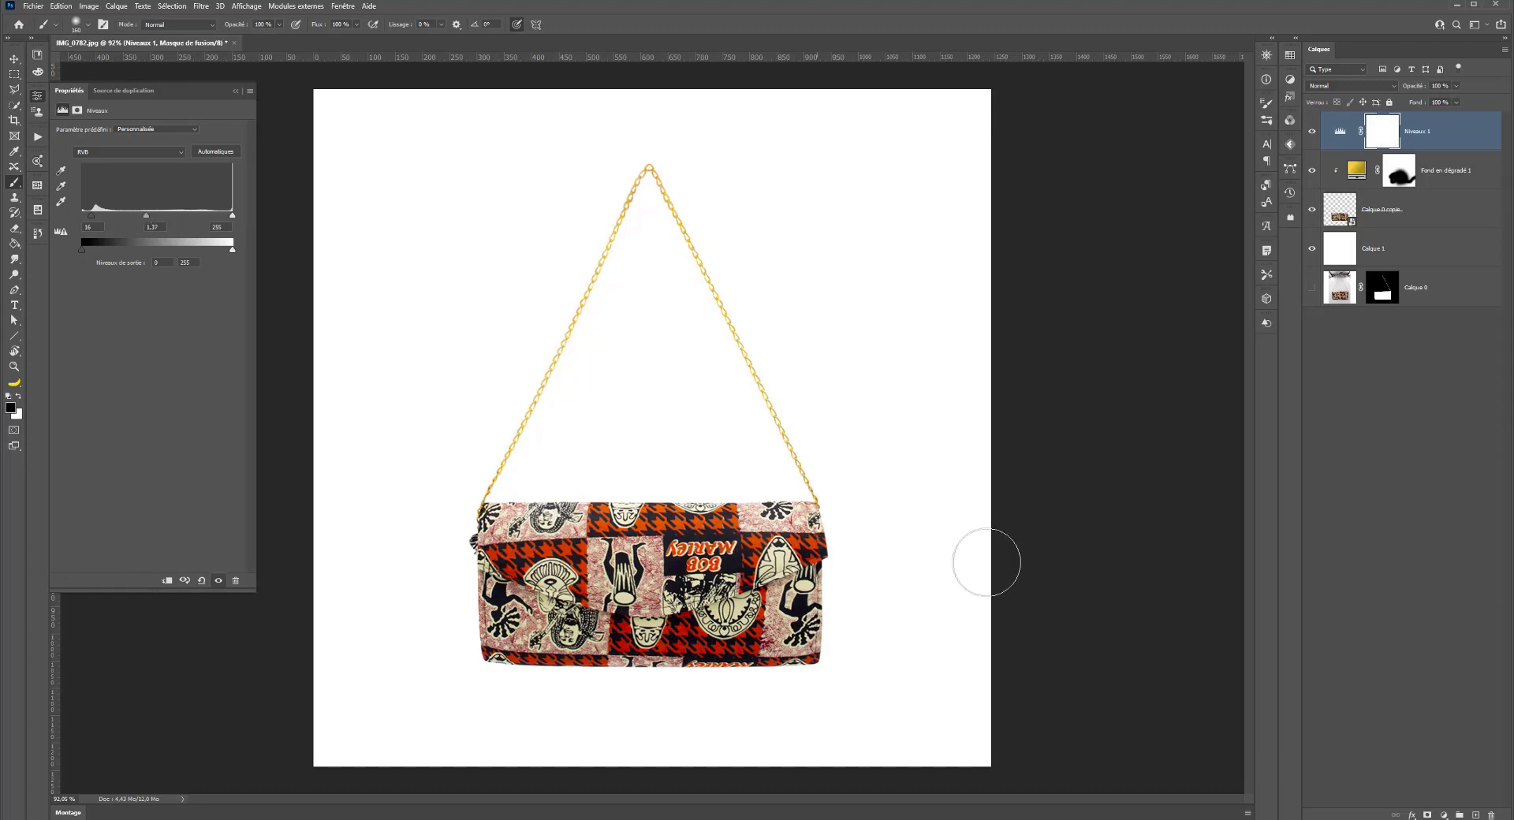
# Step: Add a Brightness/Contrast adjustment layer on top, raise the contrast to about 50, and compare the bag with and without it
pyautogui.click(1445, 816)
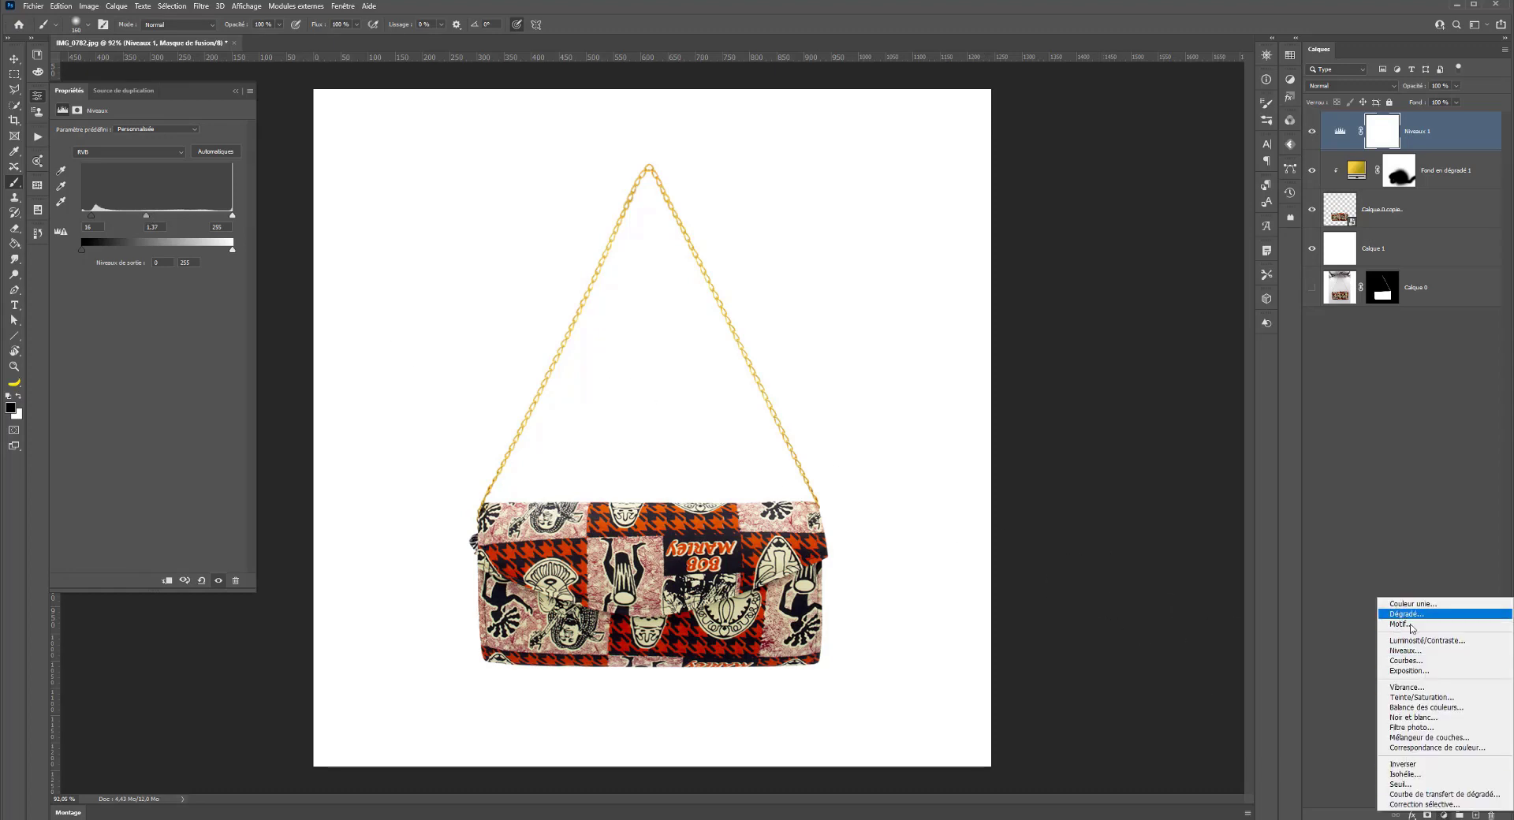
pyautogui.click(1424, 640)
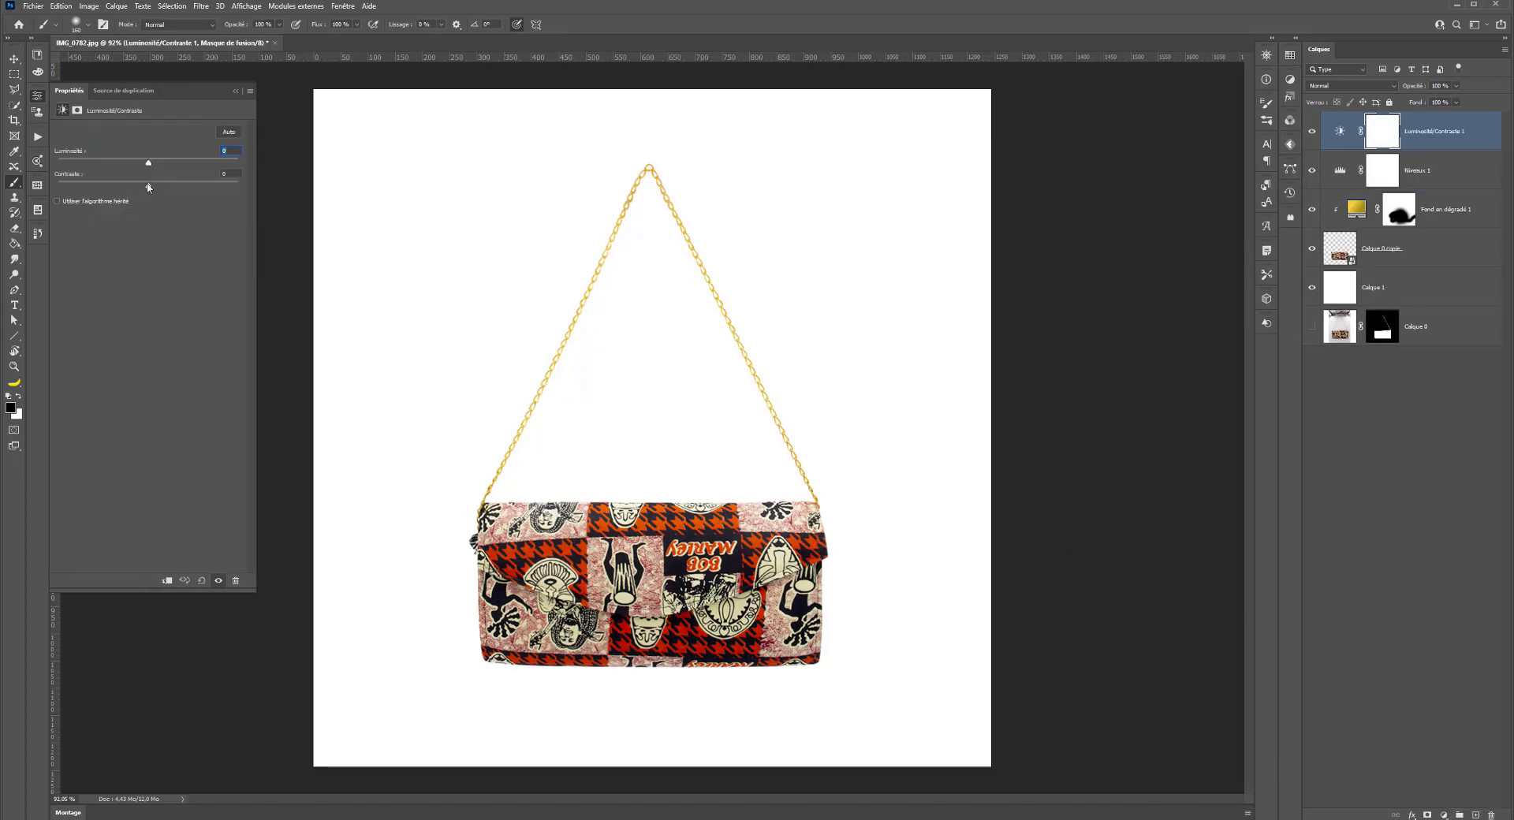
pyautogui.moveTo(149, 187); pyautogui.dragTo(193, 184)
pyautogui.click(219, 581)
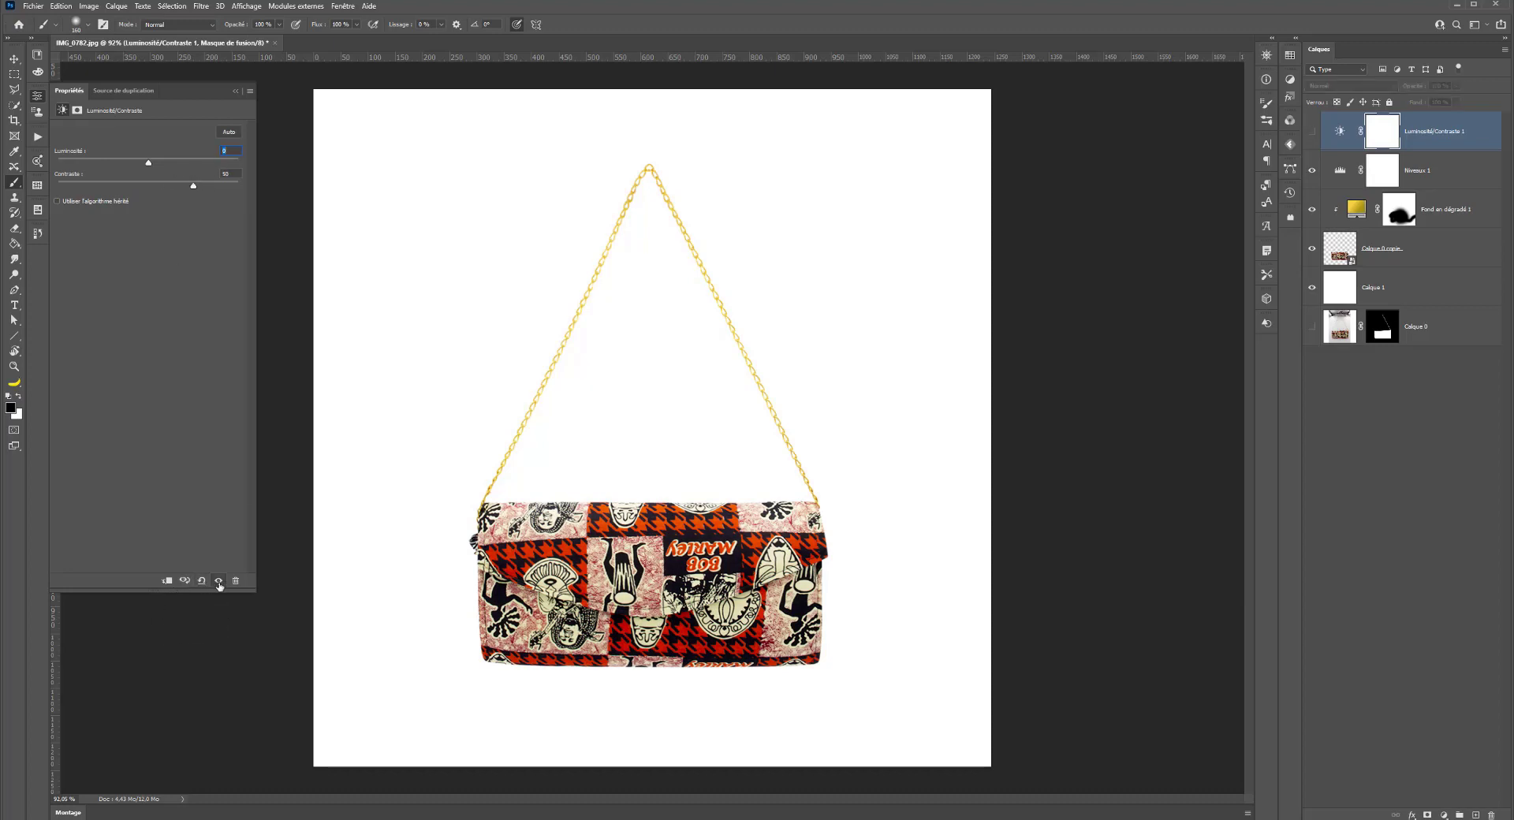
pyautogui.click(219, 582)
pyautogui.click(218, 582)
pyautogui.click(219, 582)
# Step: Reduce the contrast of the Brightness/Contrast layer slightly and check the bag with and without the adjustment
pyautogui.moveTo(193, 185); pyautogui.dragTo(183, 185)
pyautogui.click(1313, 132)
pyautogui.click(1313, 131)
# Step: Add a new layer at the top of the stack and fill it with the merged image using Apply Image
pyautogui.click(1475, 815)
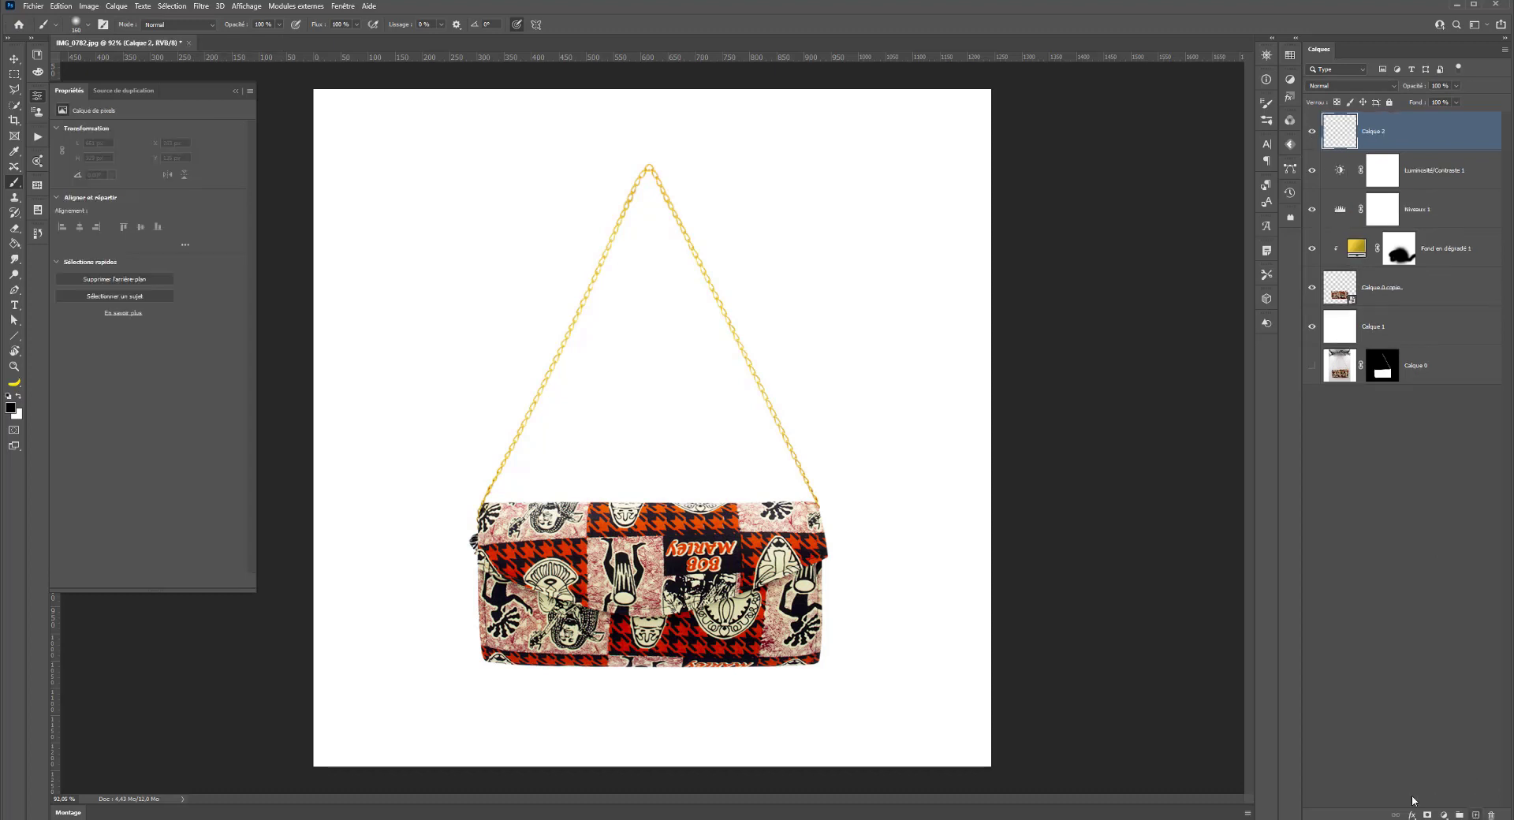
pyautogui.click(88, 7)
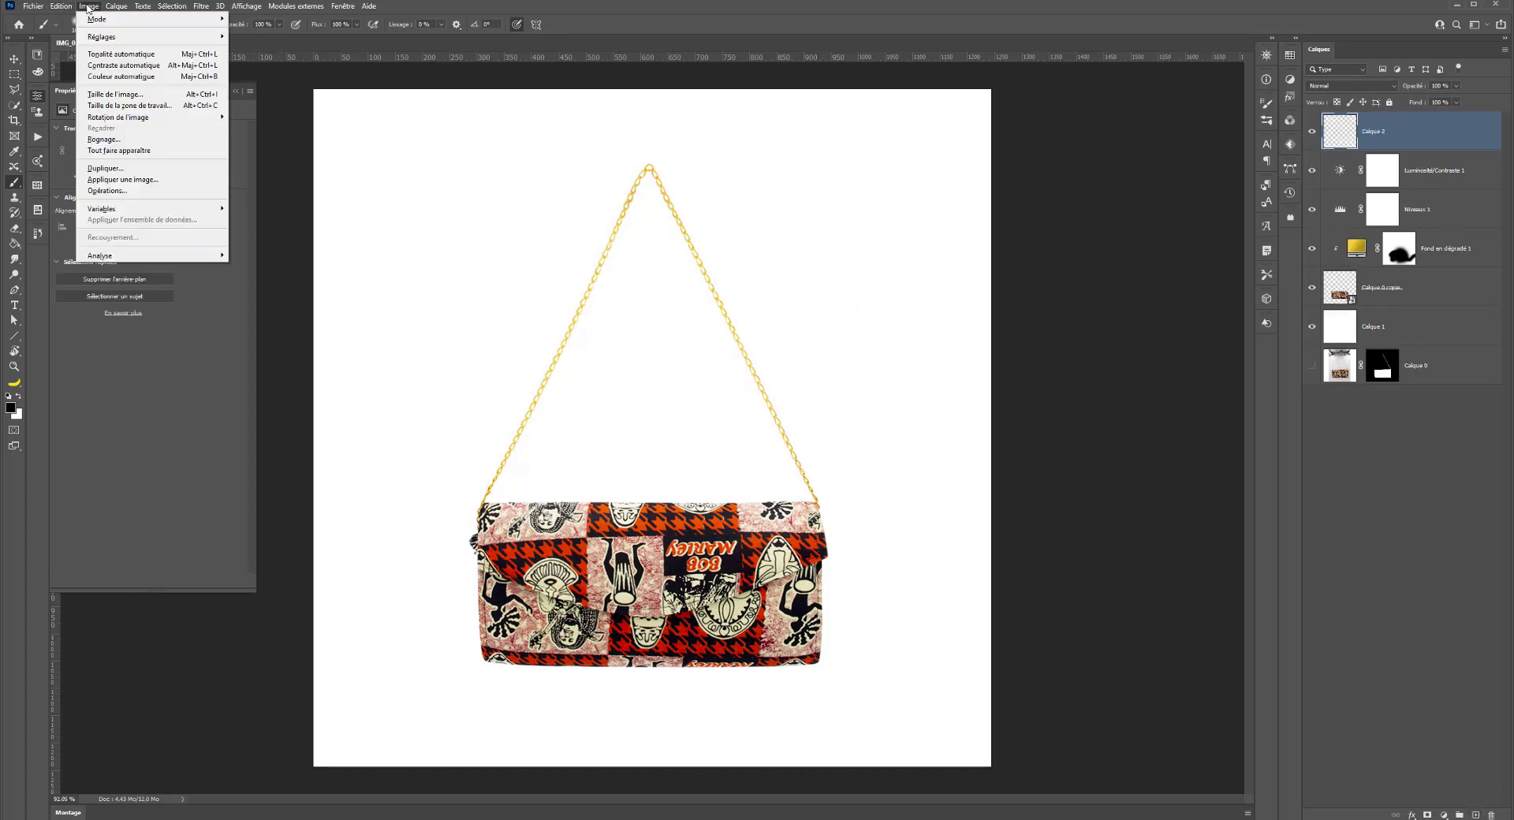
pyautogui.click(123, 181)
pyautogui.click(643, 93)
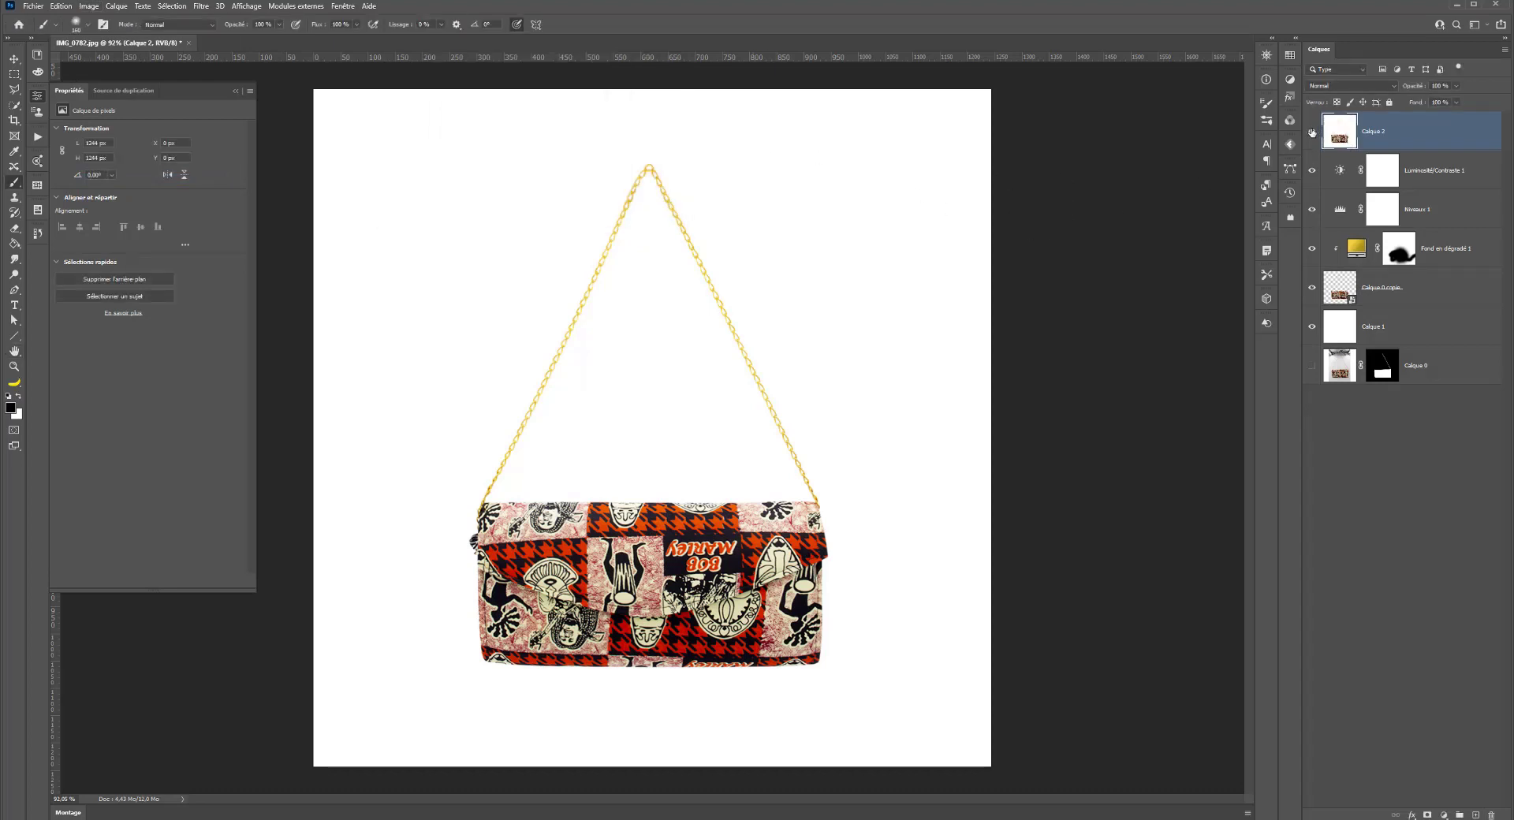
# Step: Convert the merged image layer at the top of the stack to a smart object
pyautogui.rightClick(1419, 128)
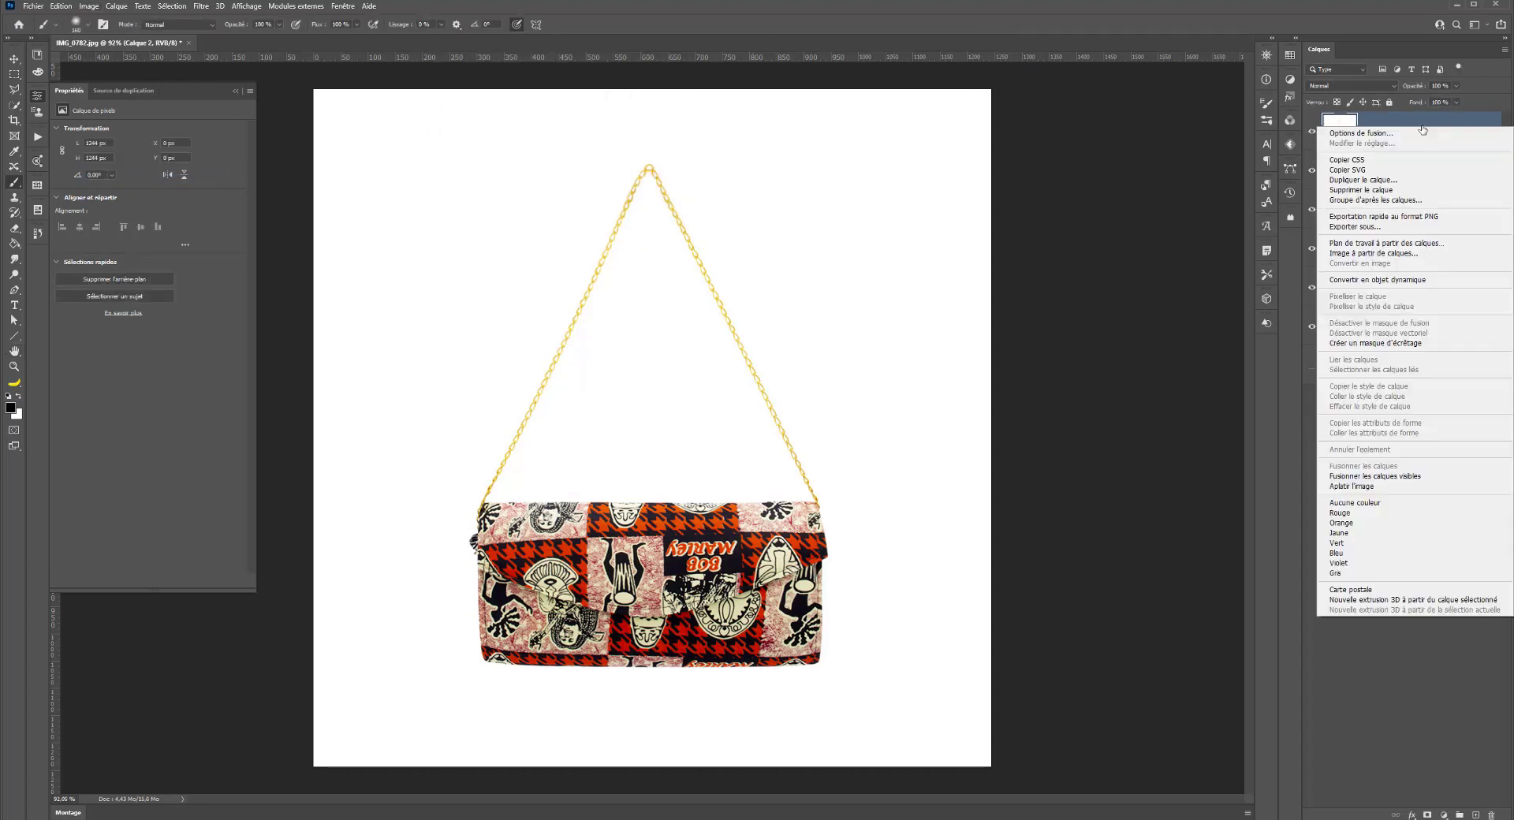
pyautogui.click(1408, 285)
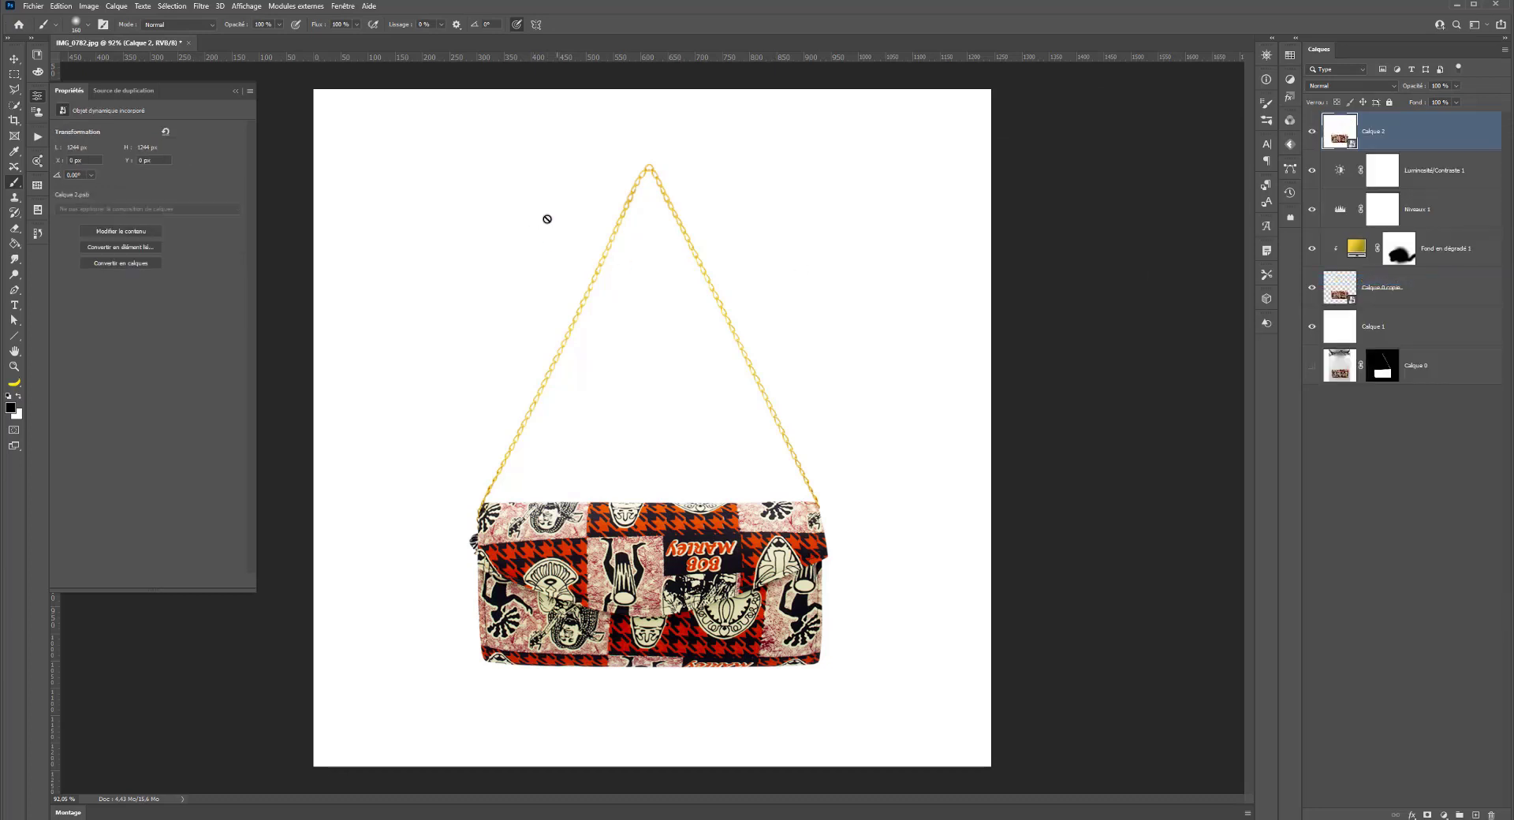
pyautogui.click(201, 6)
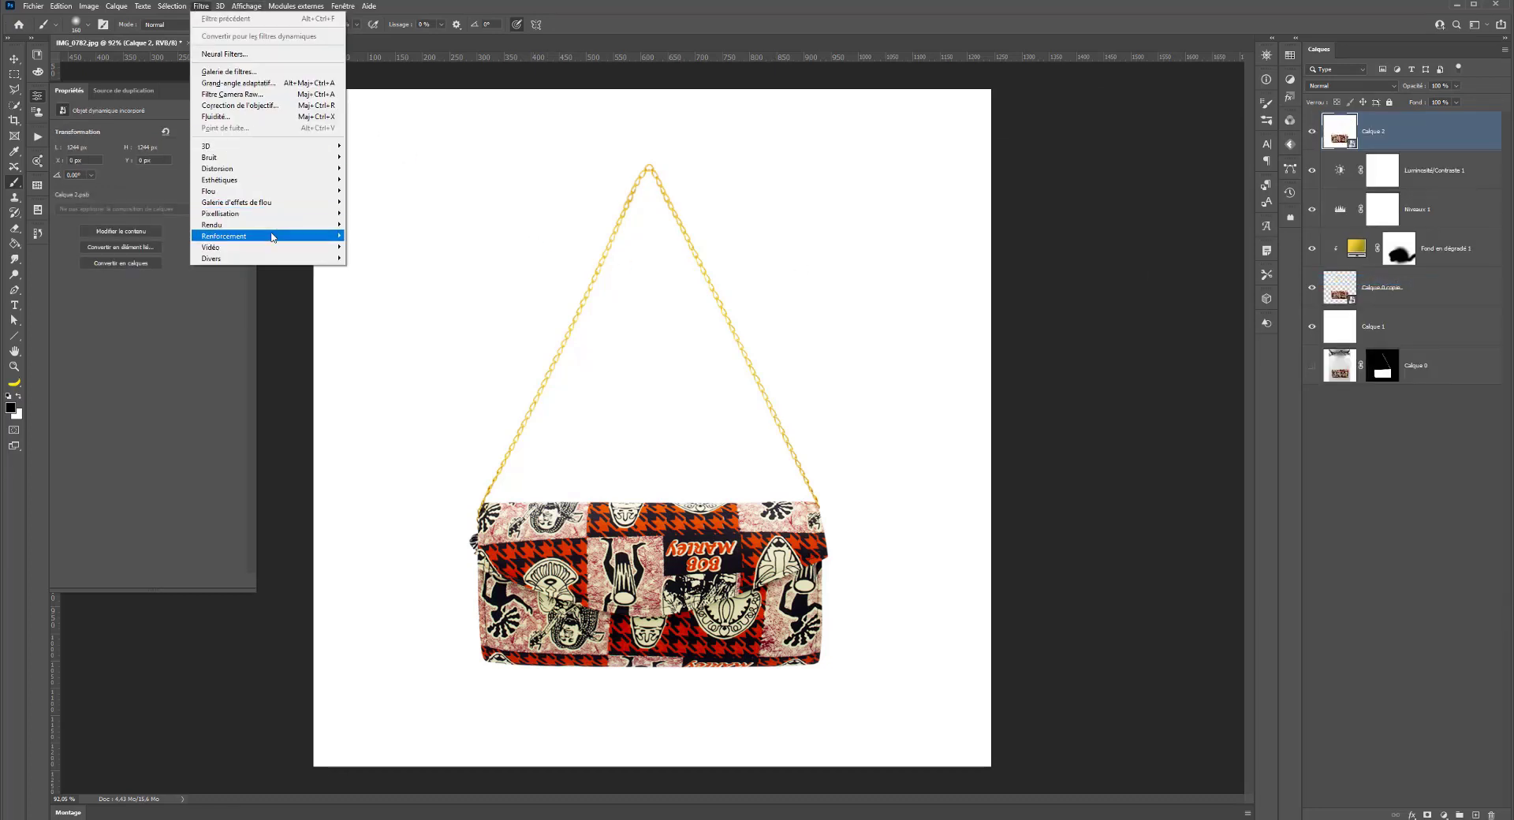
pyautogui.moveTo(272, 237)
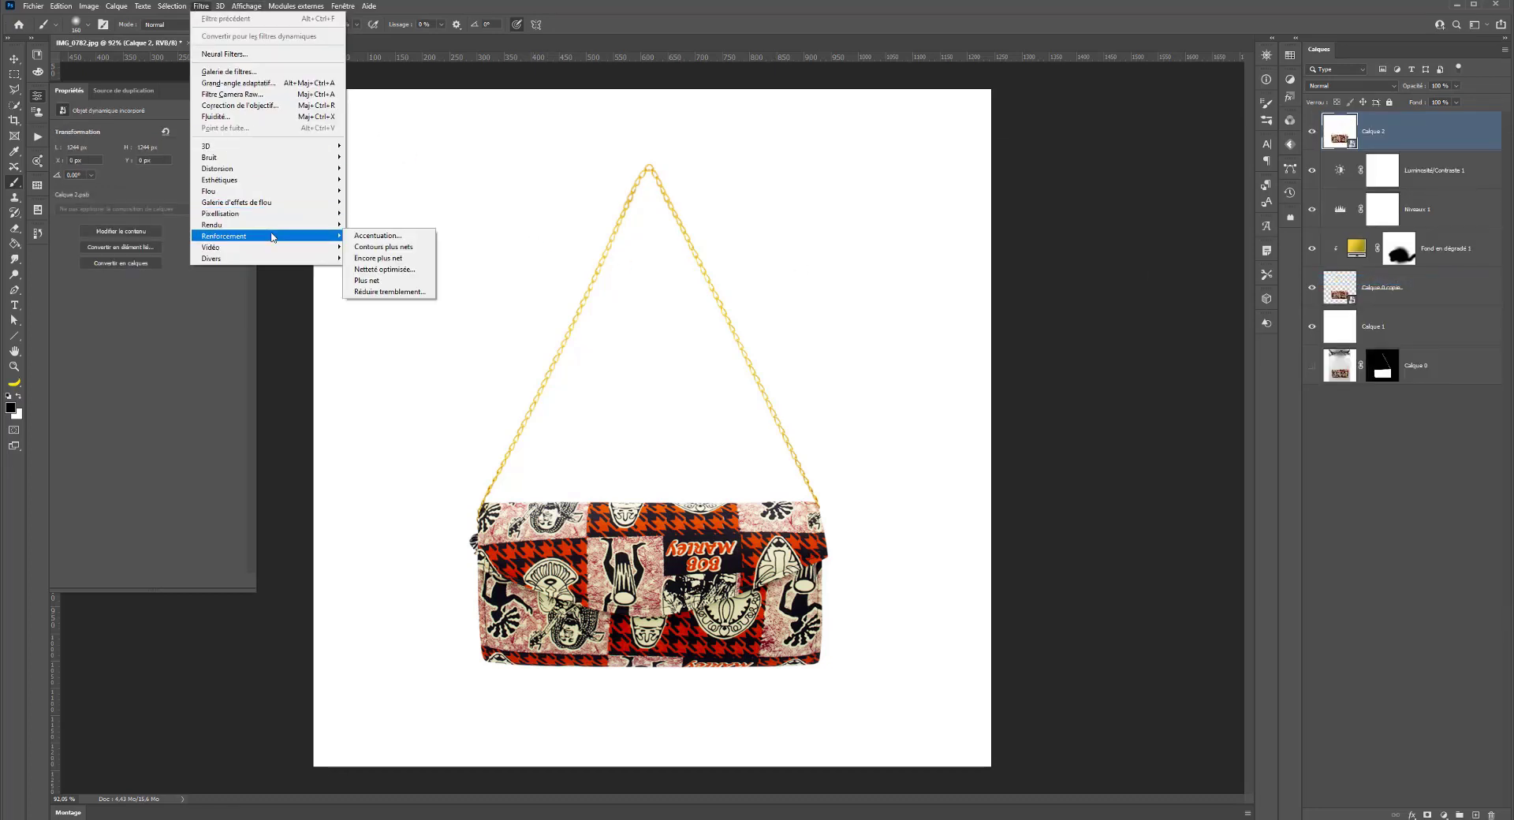
pyautogui.click(370, 236)
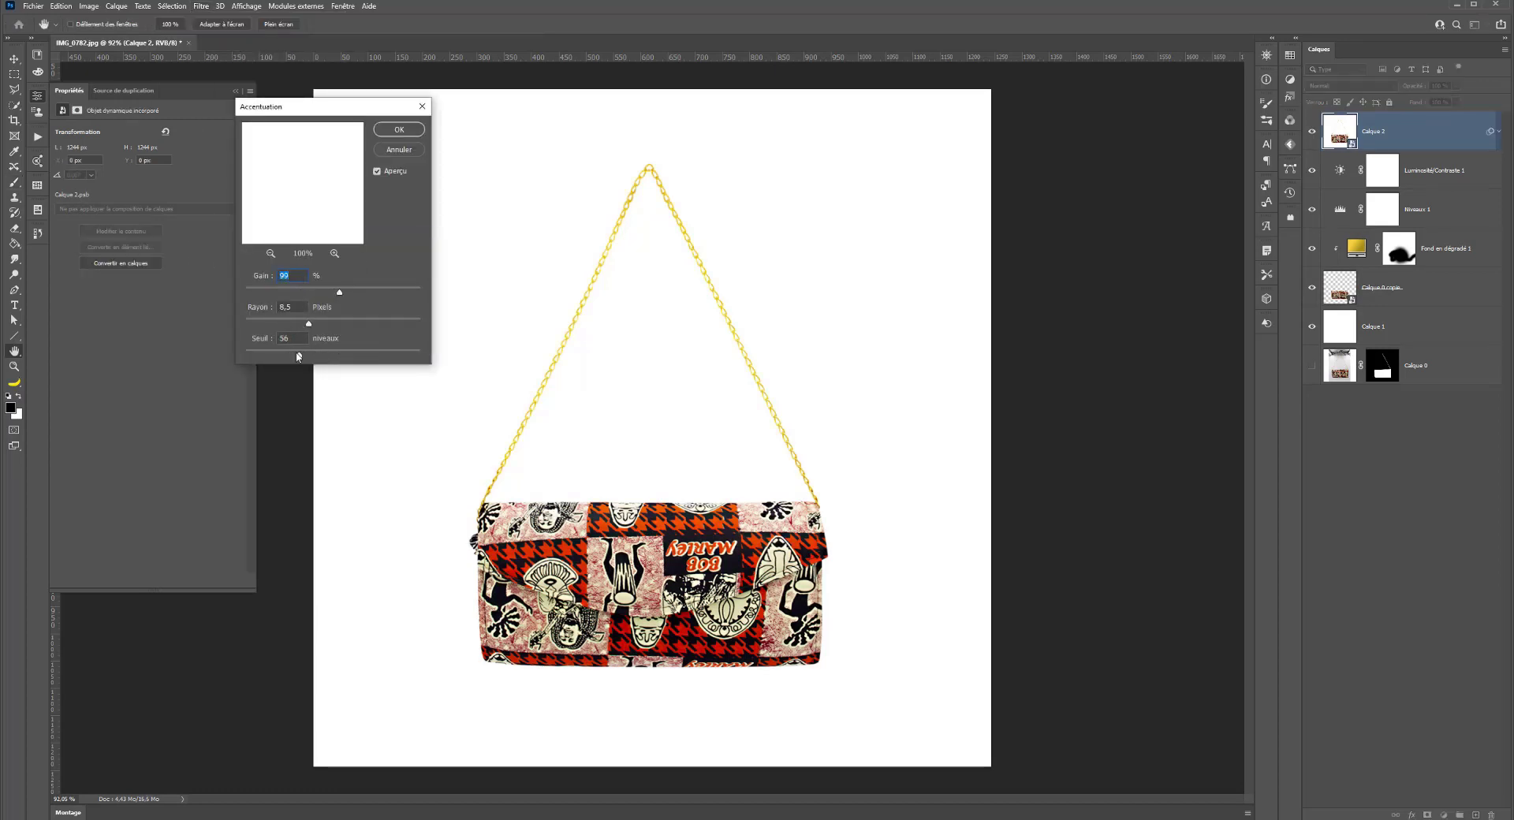
pyautogui.moveTo(300, 355); pyautogui.dragTo(298, 292)
pyautogui.moveTo(321, 150); pyautogui.dragTo(360, 174)
pyautogui.click(378, 172)
pyautogui.click(378, 172)
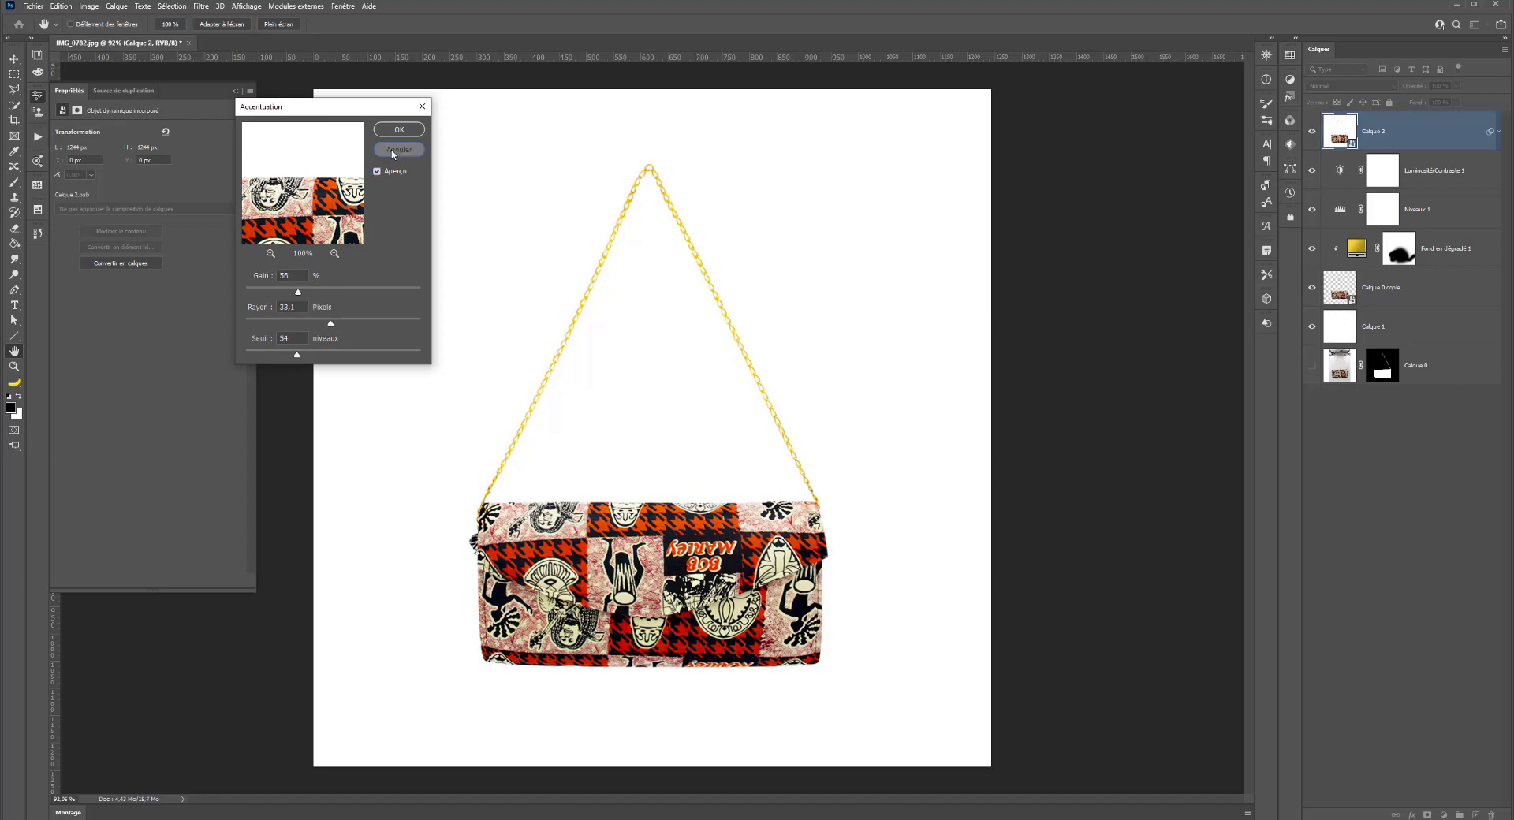
pyautogui.click(396, 150)
# Step: Apply the Sharpen (Plus net) filter twice to the top smart object and compare the bag with and without its smart filters
pyautogui.click(202, 6)
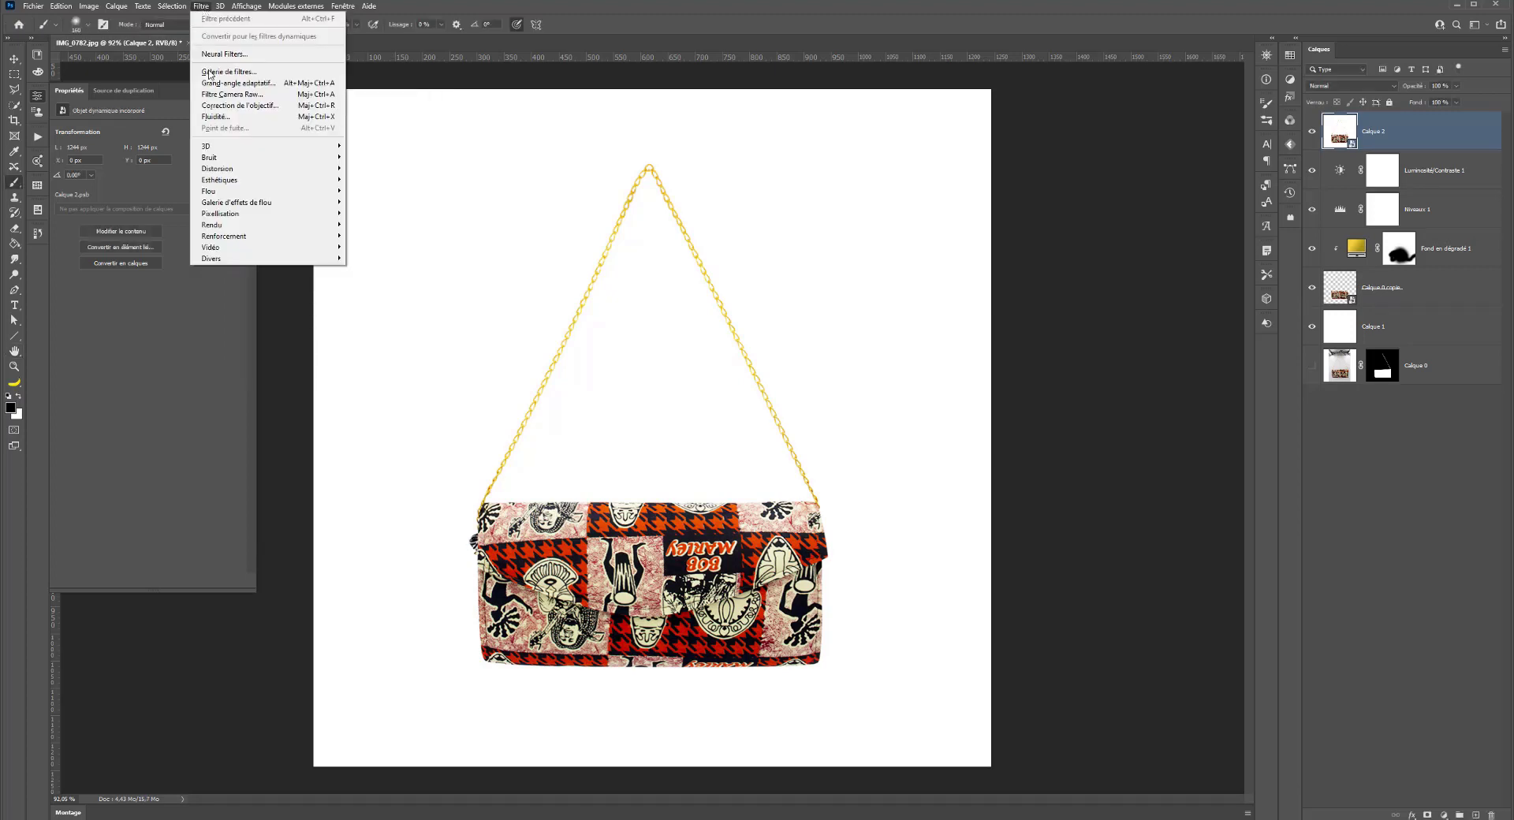
pyautogui.moveTo(233, 236)
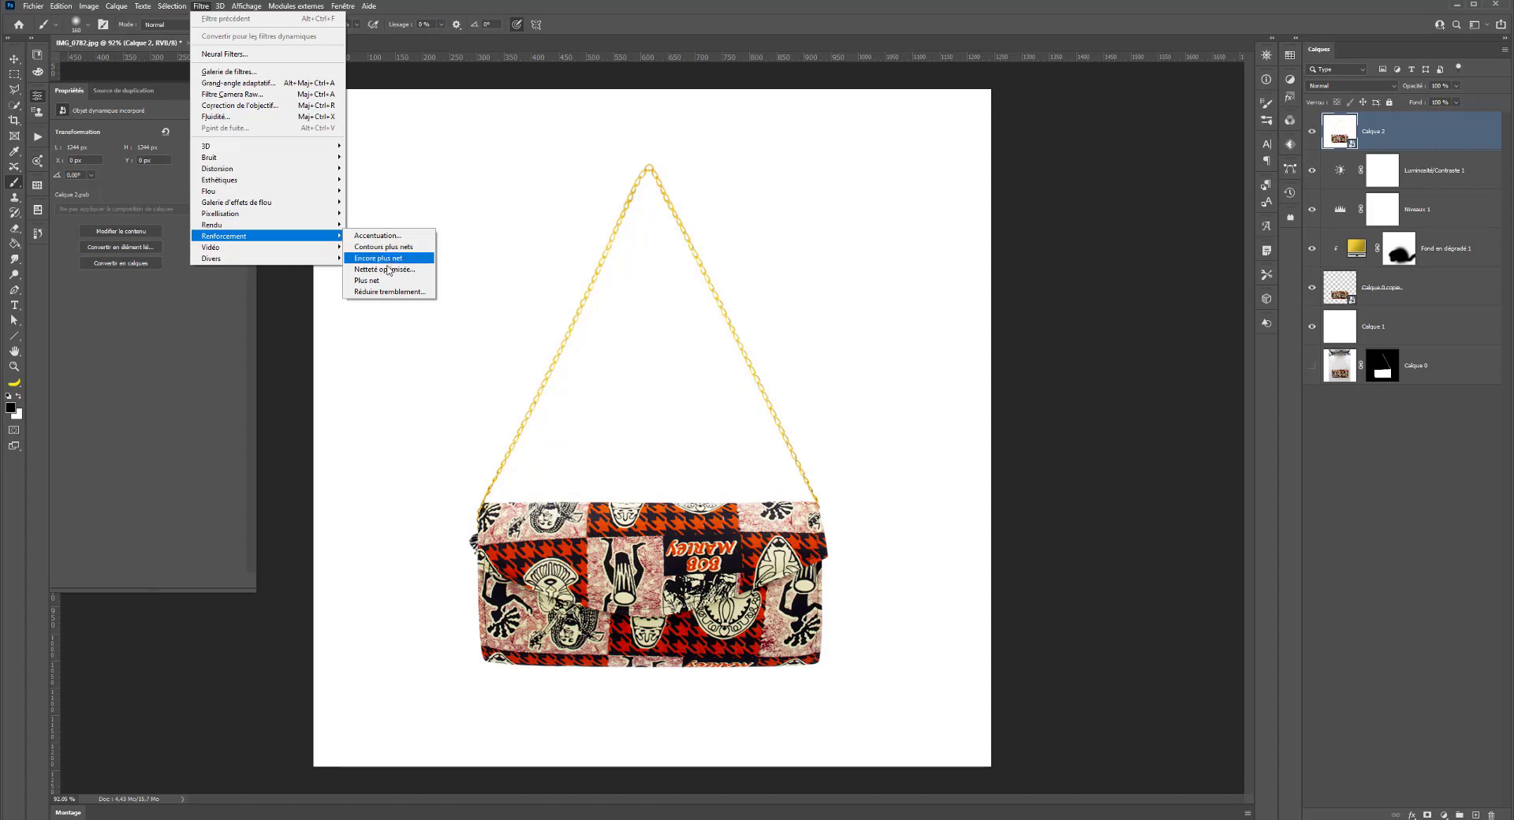
pyautogui.click(369, 281)
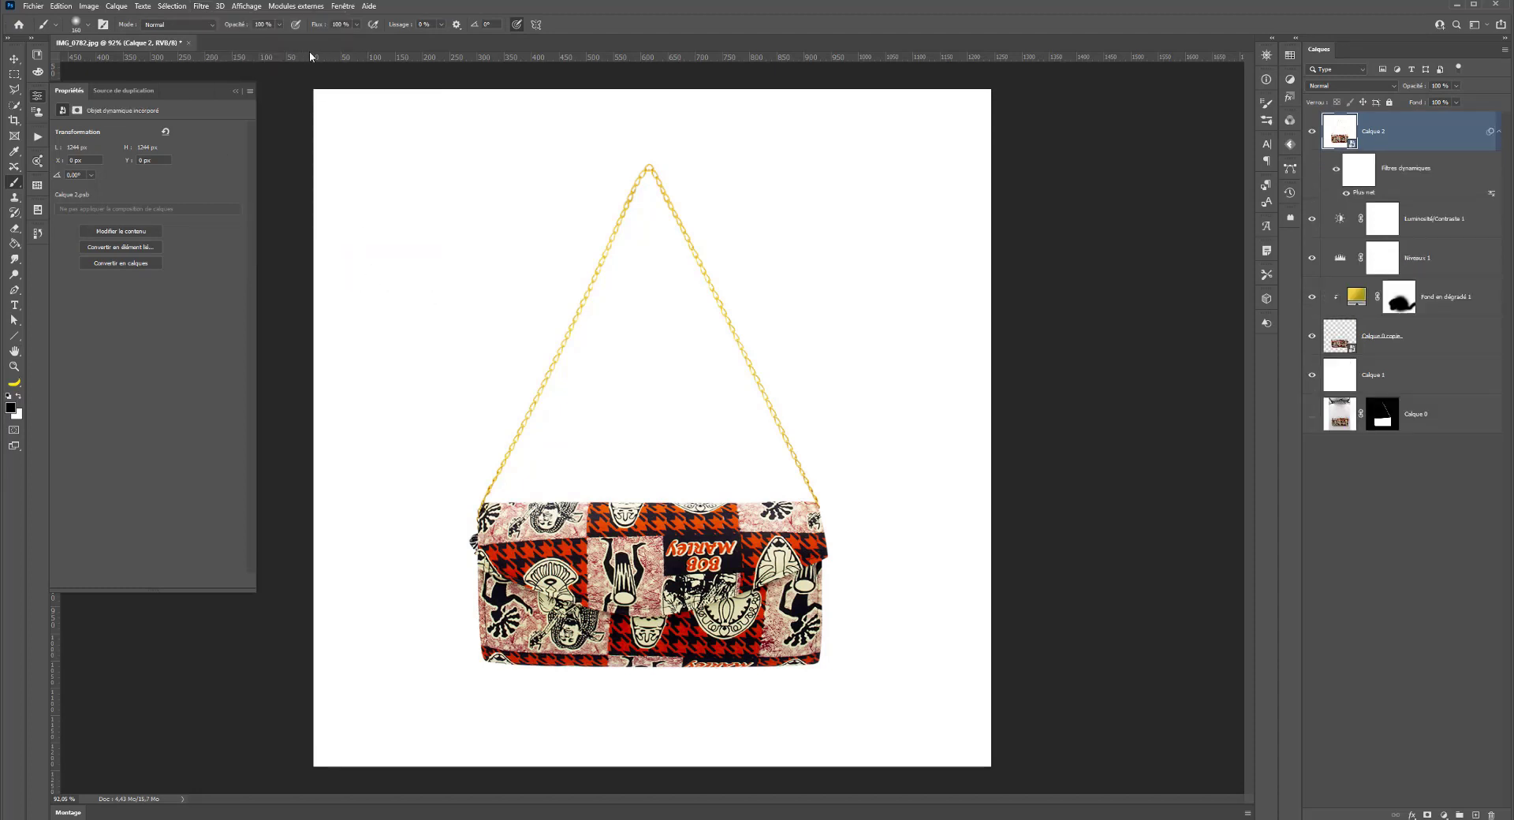
pyautogui.click(220, 5)
pyautogui.moveTo(200, 9)
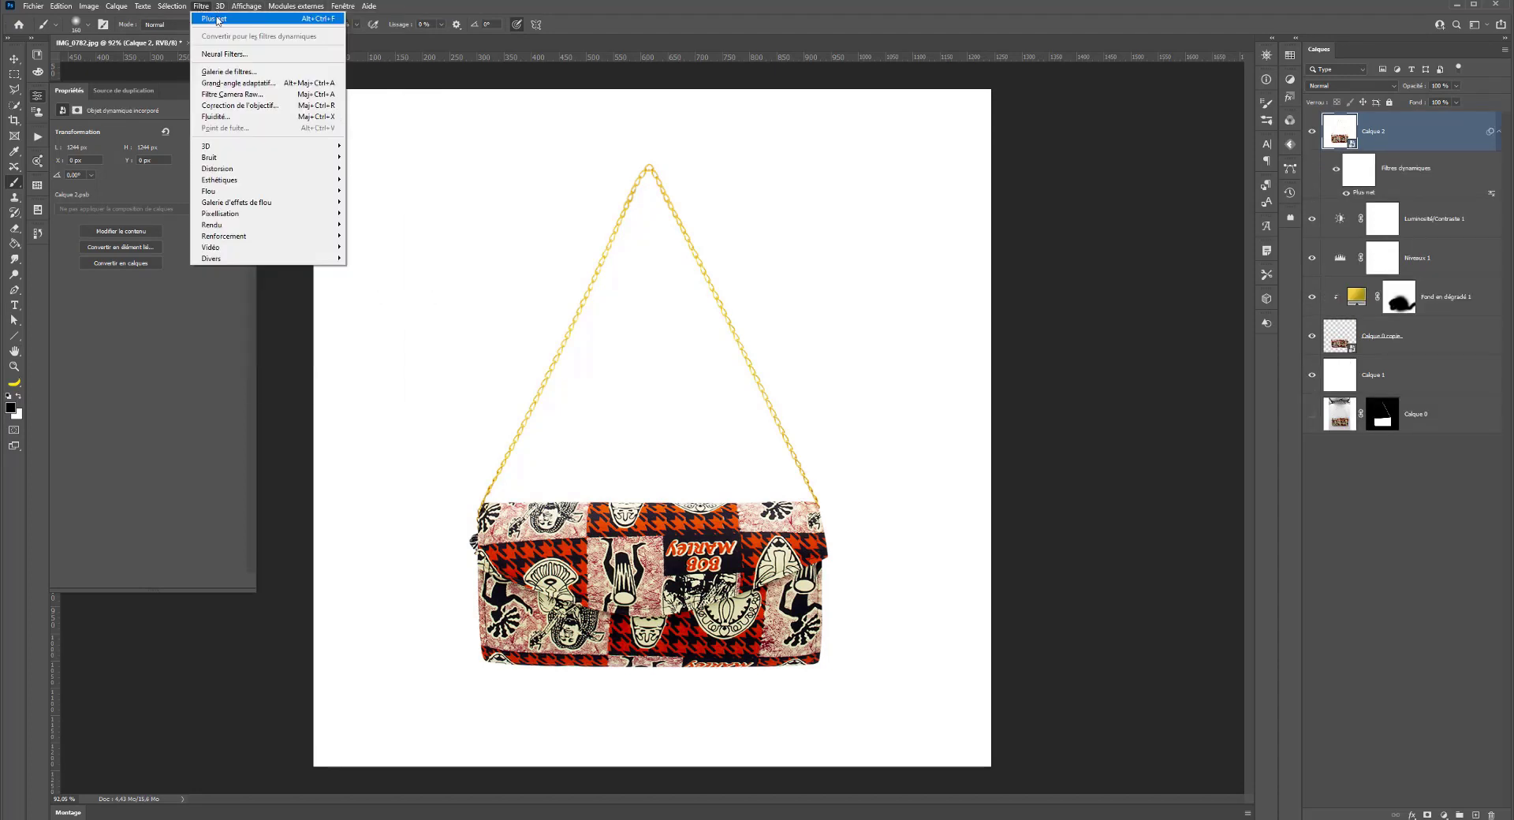
pyautogui.click(317, 19)
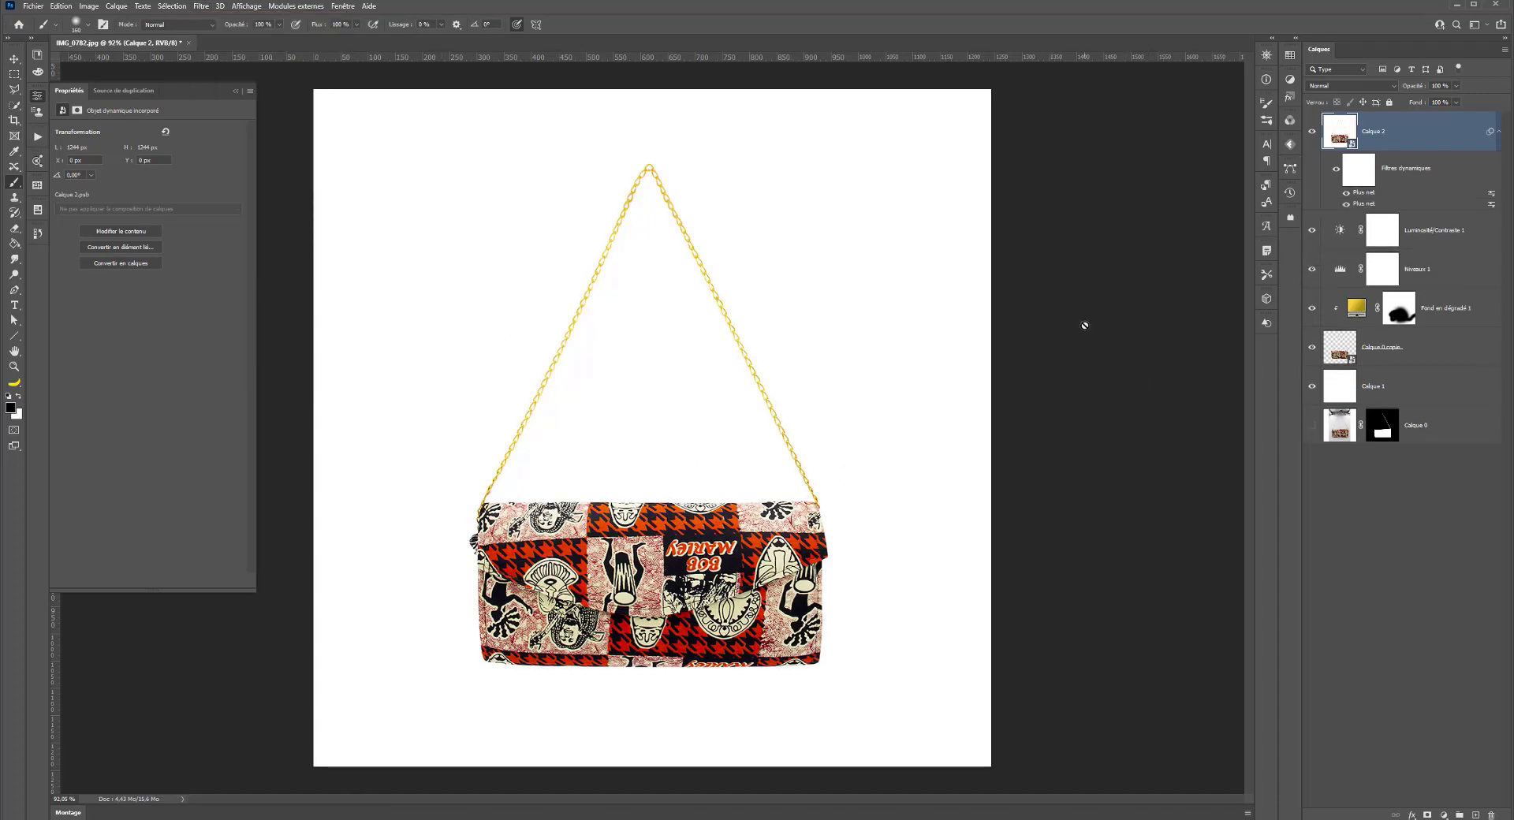
pyautogui.click(1336, 172)
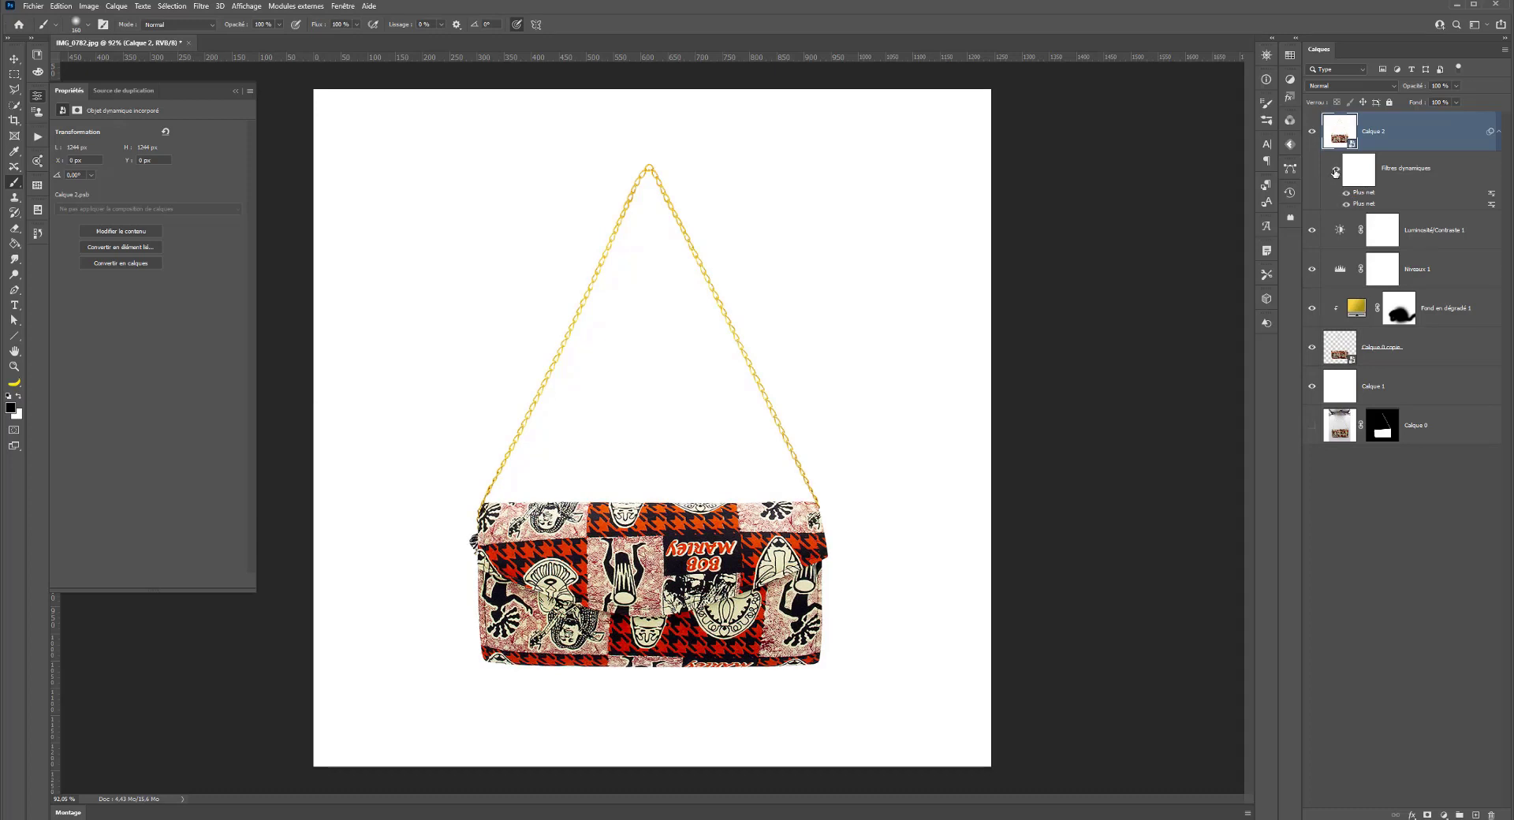